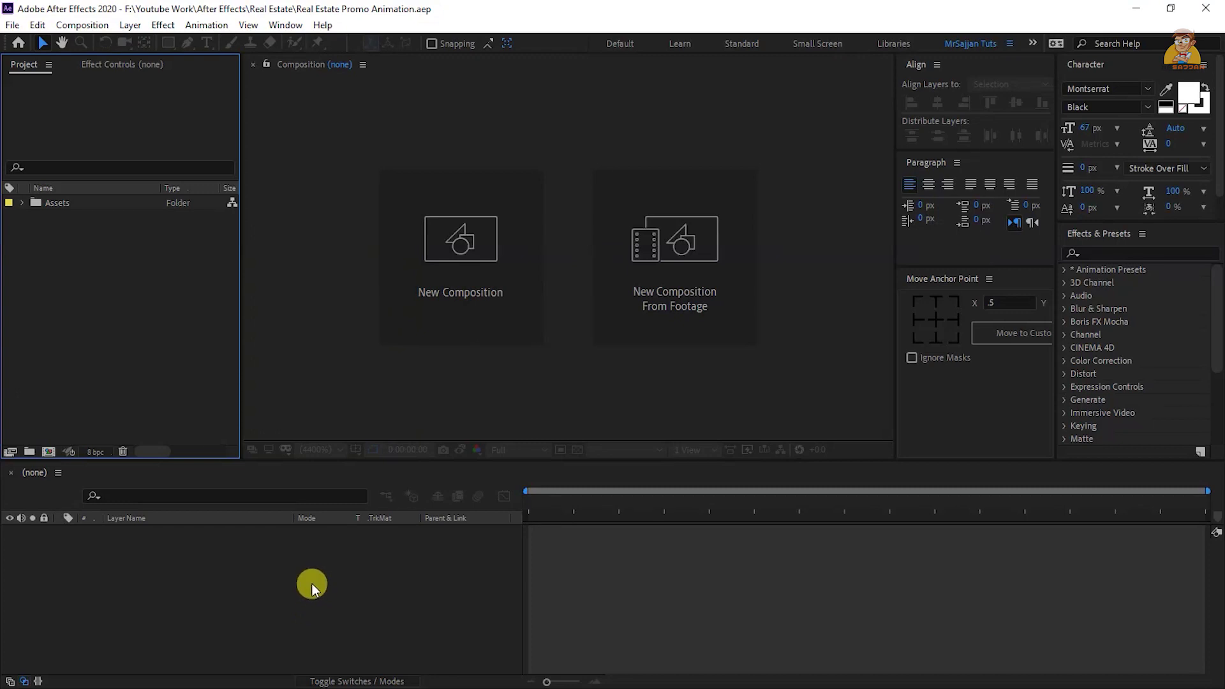
# Preview the images in the Assets folder and set text alignment to centred
pyautogui.click(22, 202)
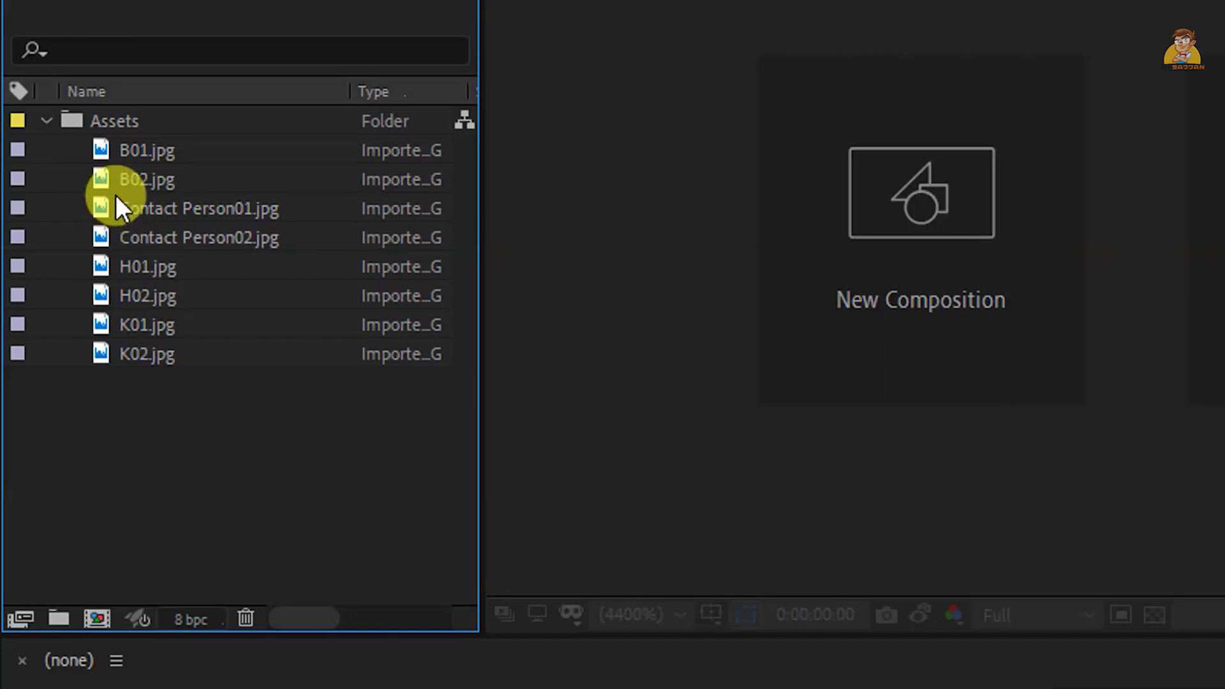
pyautogui.click(47, 131)
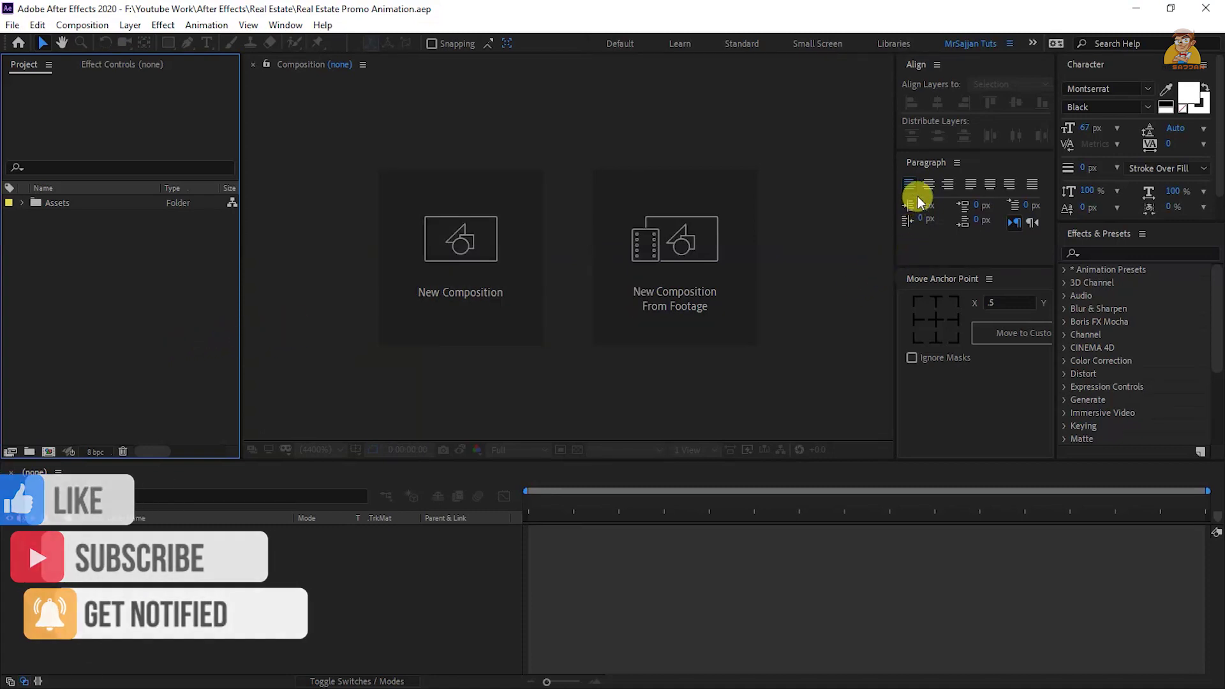
pyautogui.click(929, 184)
# Create a composition named Main Composition at 1920 × 1080
pyautogui.click(514, 292)
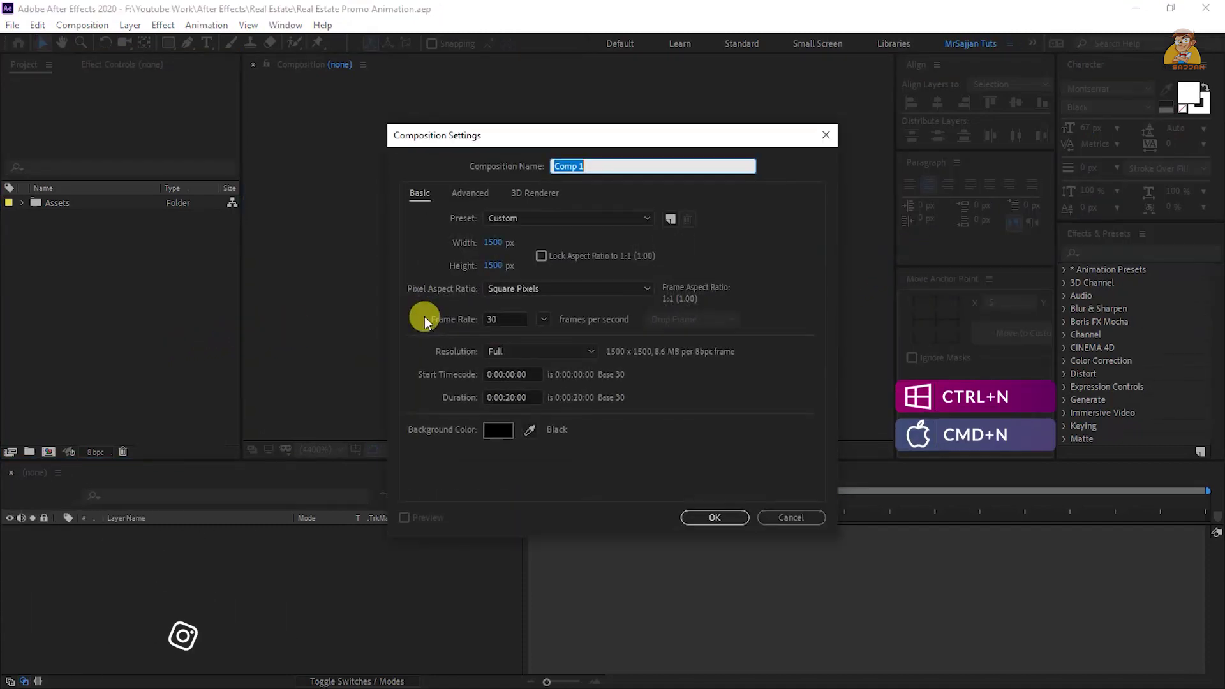
pyautogui.write('Main Com')
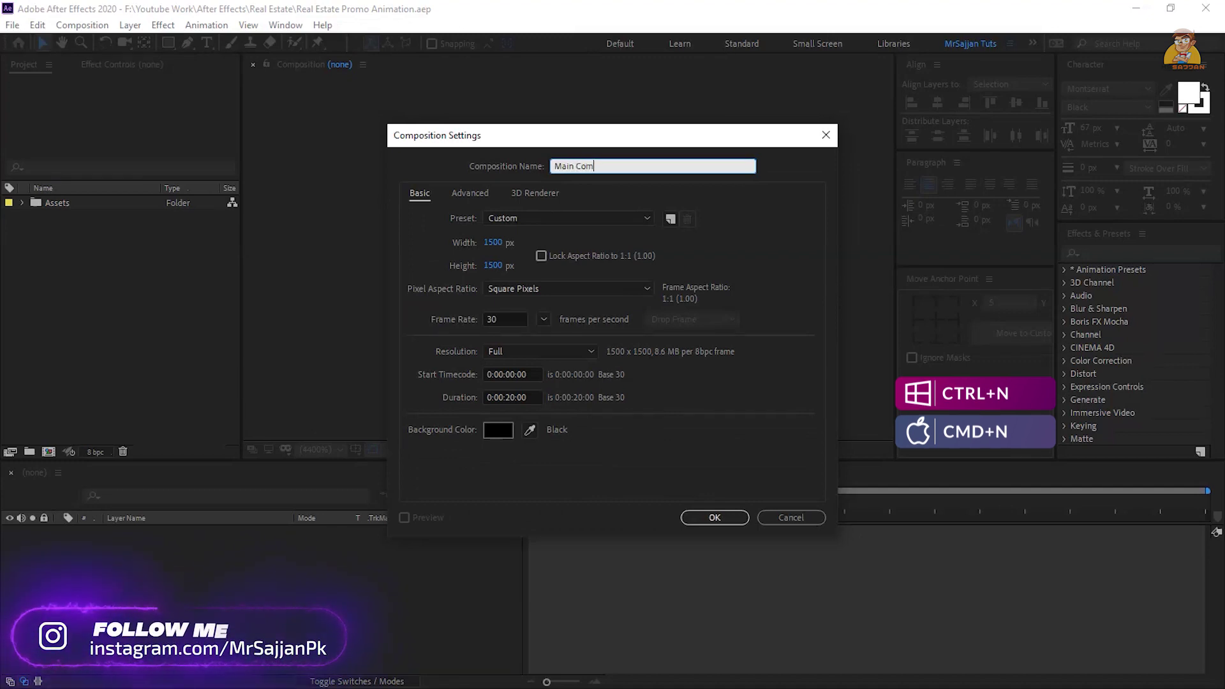
pyautogui.write('position')
pyautogui.press('Tab')
pyautogui.write('1920')
pyautogui.press('Tab')
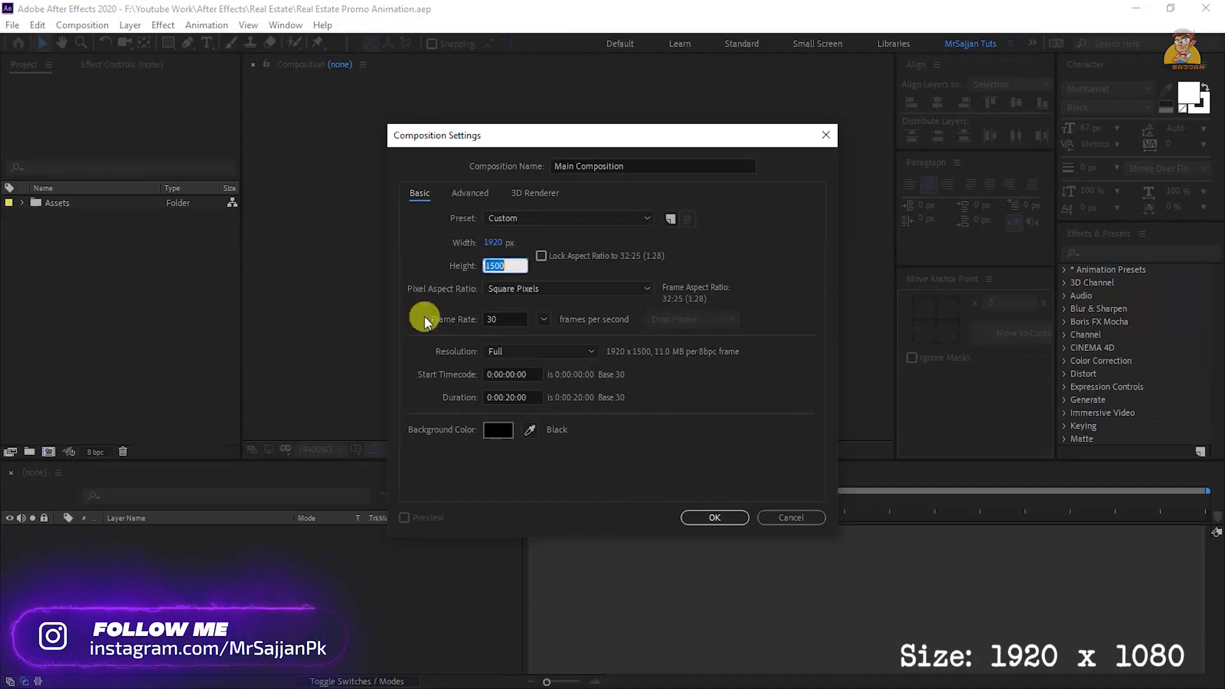
pyautogui.write('1080')
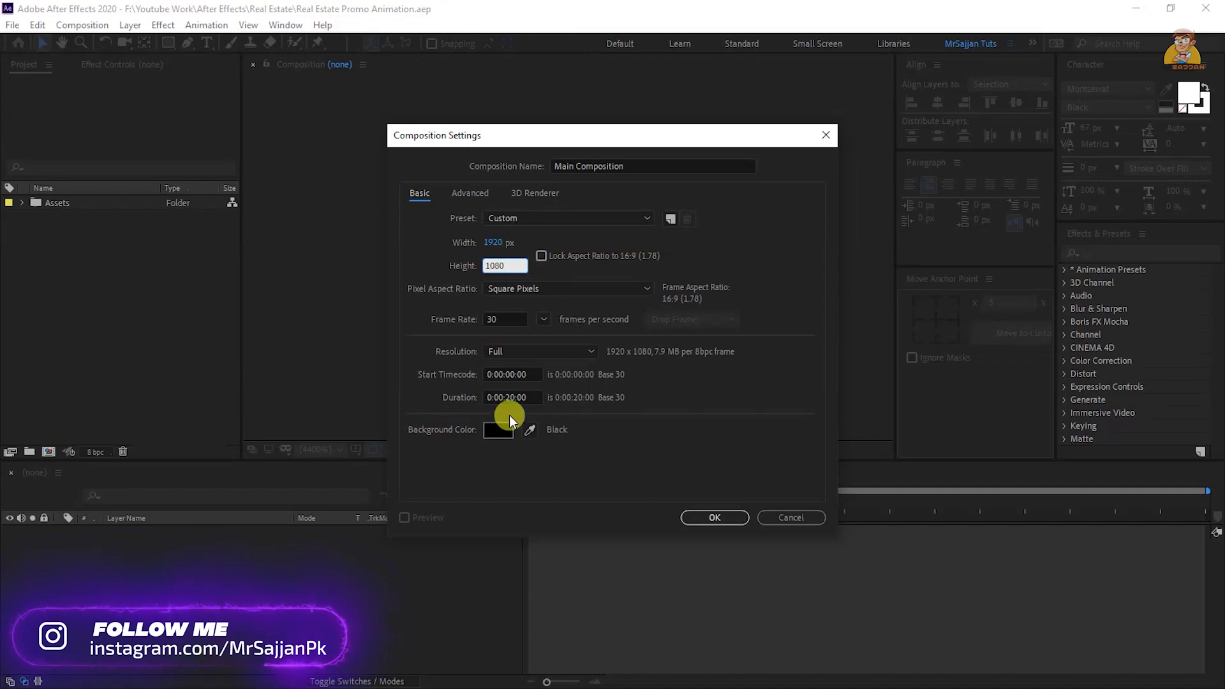
pyautogui.click(704, 517)
# Add a full-frame rectangle, shrink it to 1865 × 975 and set corner roundness 40
pyautogui.moveTo(164, 45); pyautogui.dragTo(187, 62)
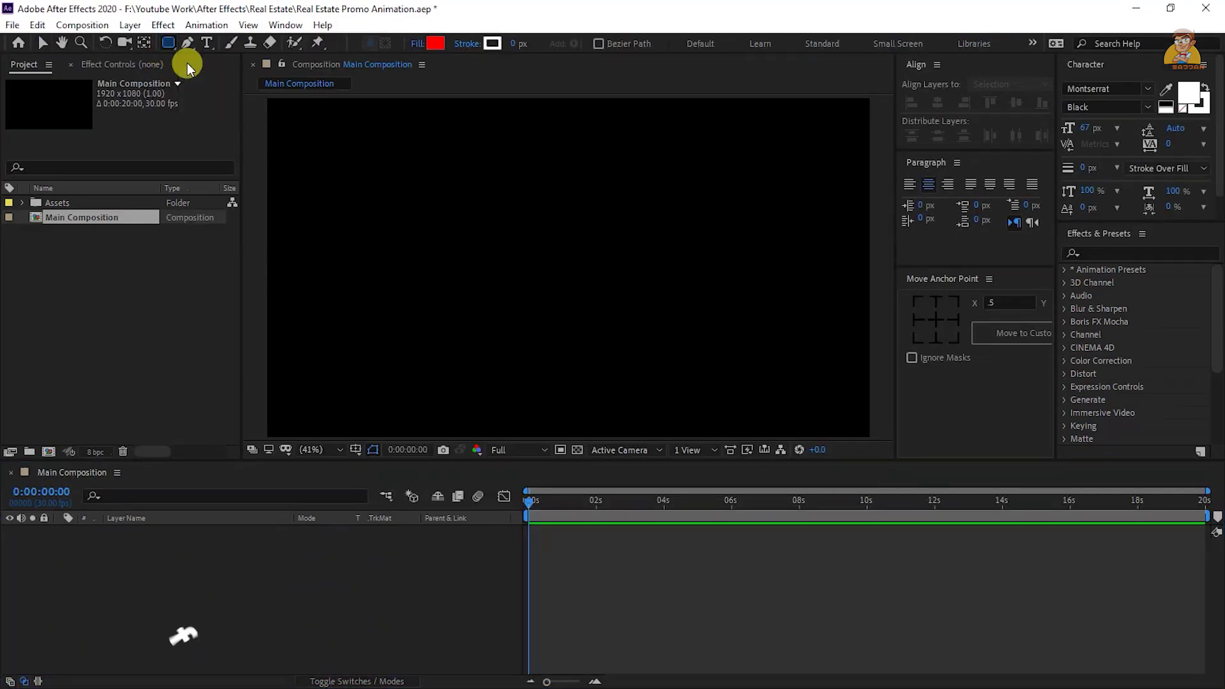
pyautogui.doubleClick(170, 44)
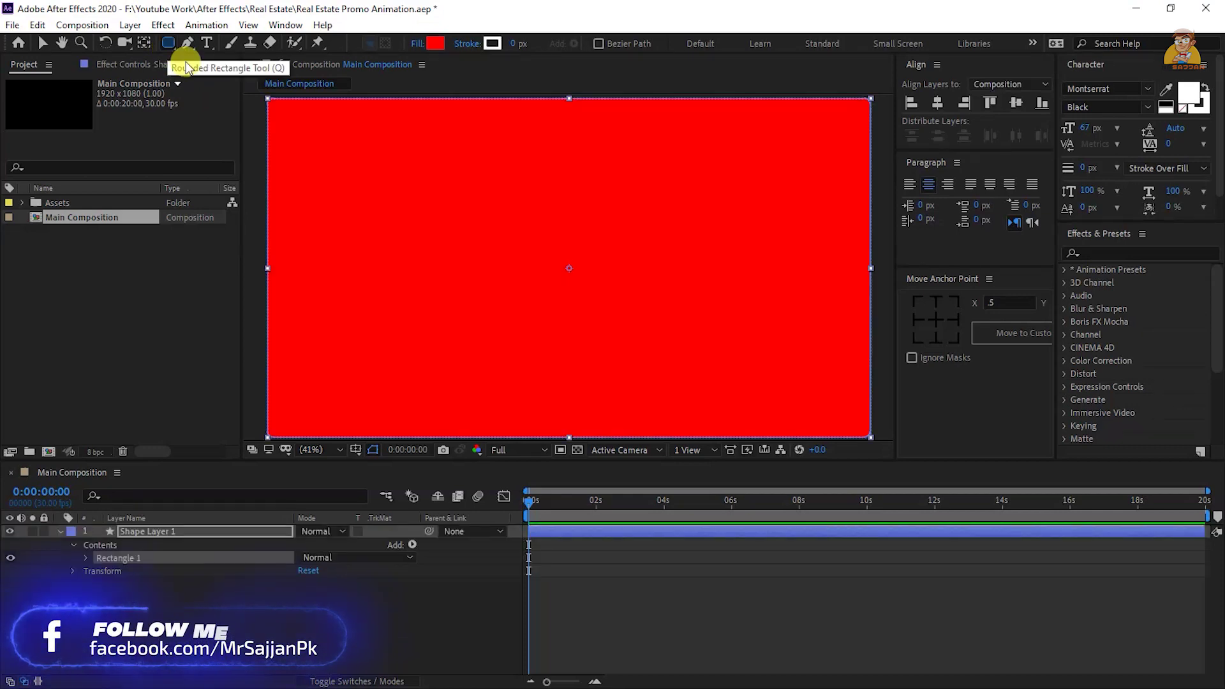
pyautogui.press('v')
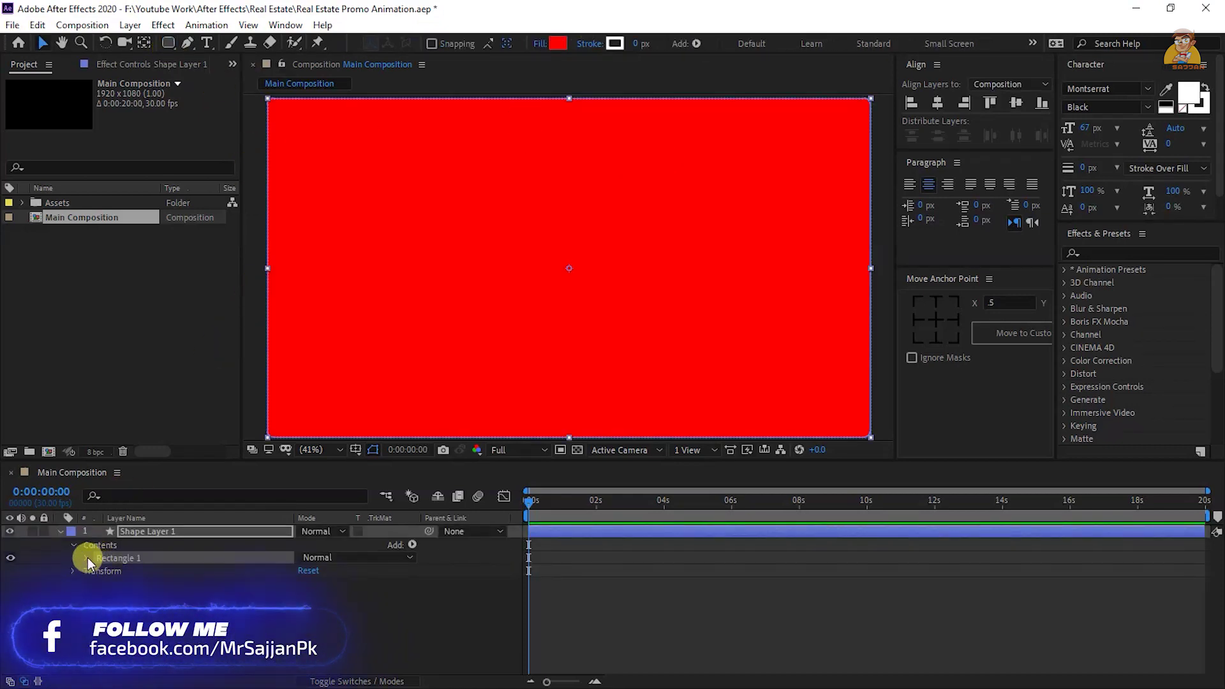
pyautogui.click(86, 558)
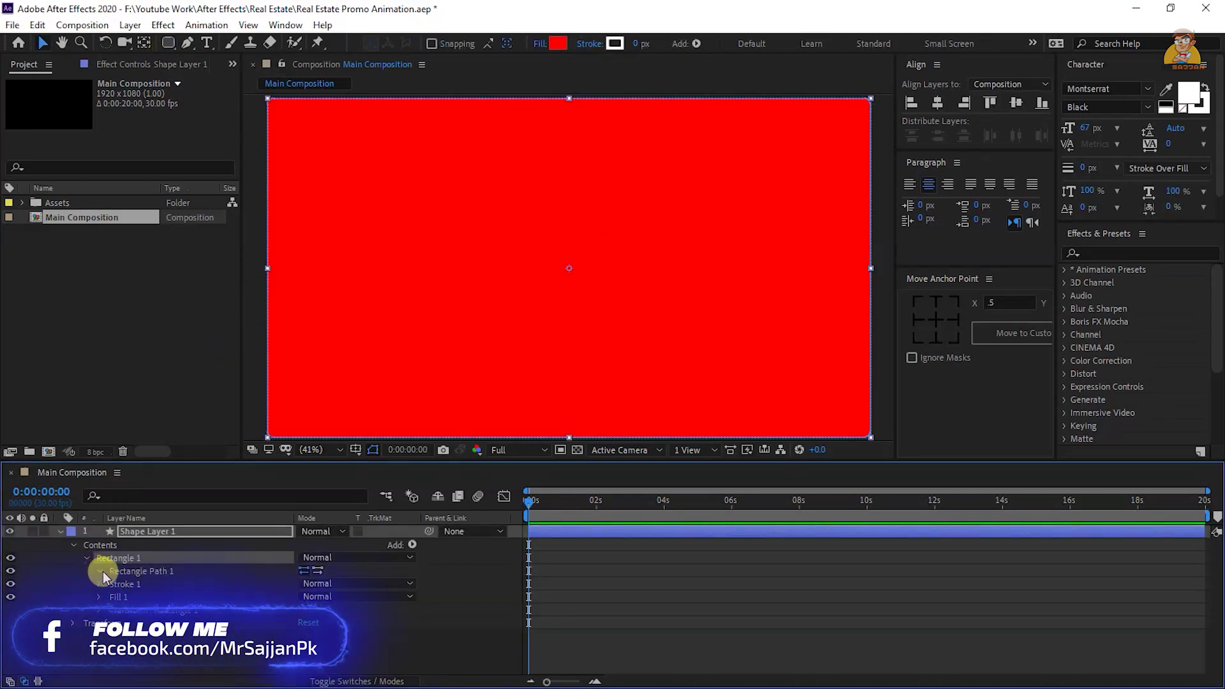
pyautogui.click(100, 571)
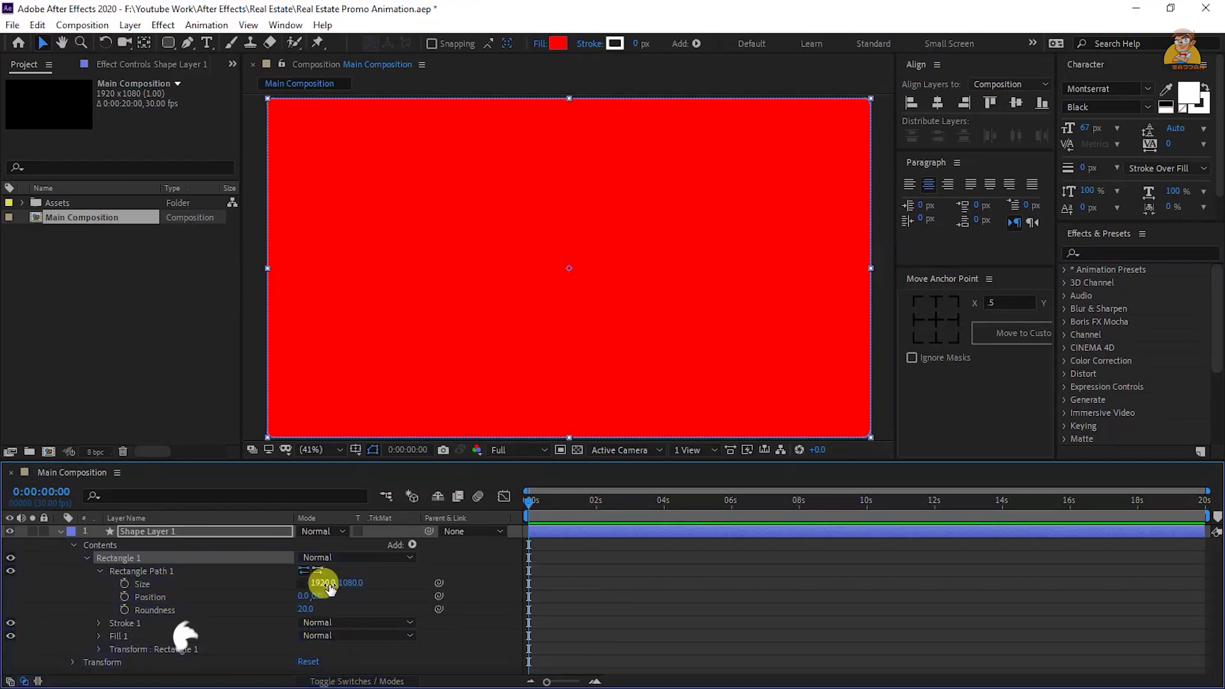
pyautogui.moveTo(329, 588)
pyautogui.mouseDown()
pyautogui.moveTo(302, 591)
pyautogui.moveTo(352, 584)
pyautogui.moveTo(285, 602)
pyautogui.mouseUp()
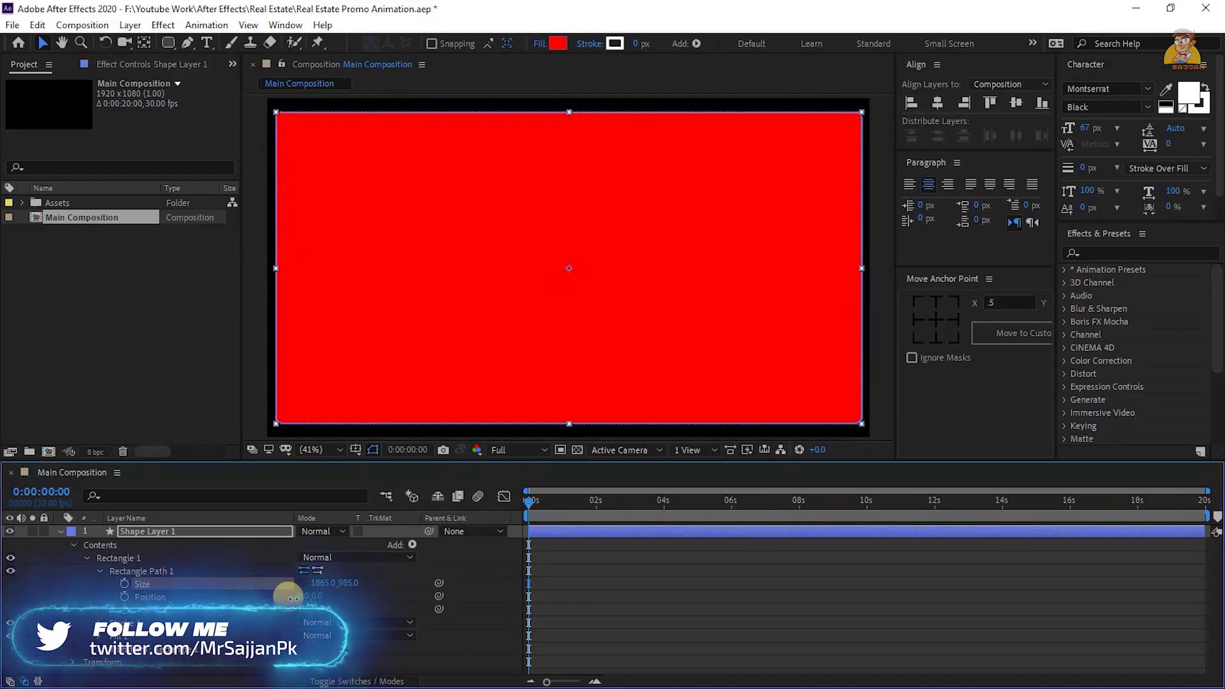
pyautogui.moveTo(460, 358); pyautogui.dragTo(458, 346)
pyautogui.click(305, 608)
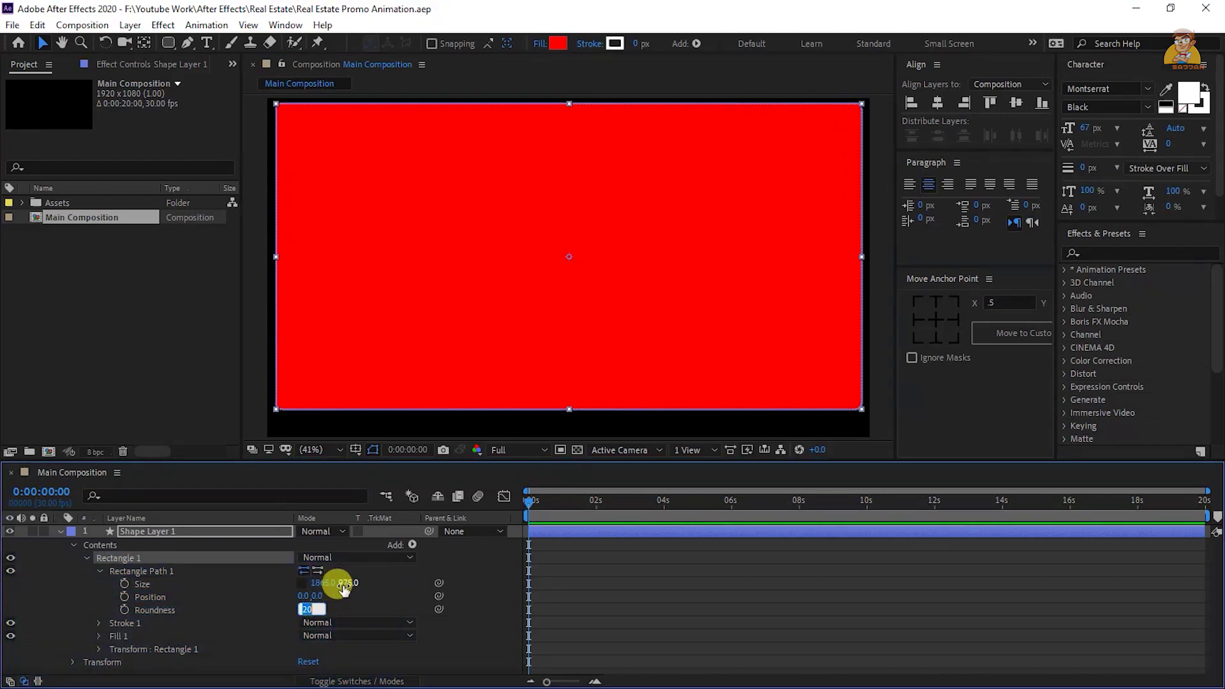
pyautogui.press('Return')
# Rename the rectangle layer BG Shape 01
pyautogui.press('u')
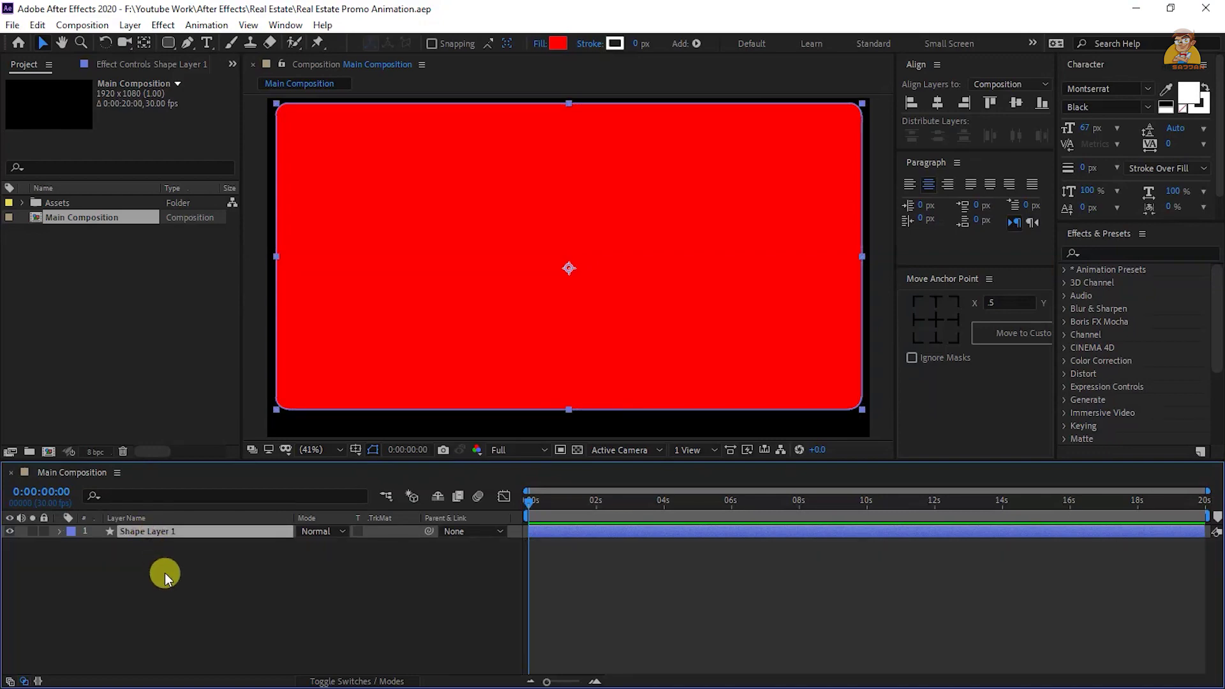
pyautogui.press('Return')
pyautogui.write('BG')
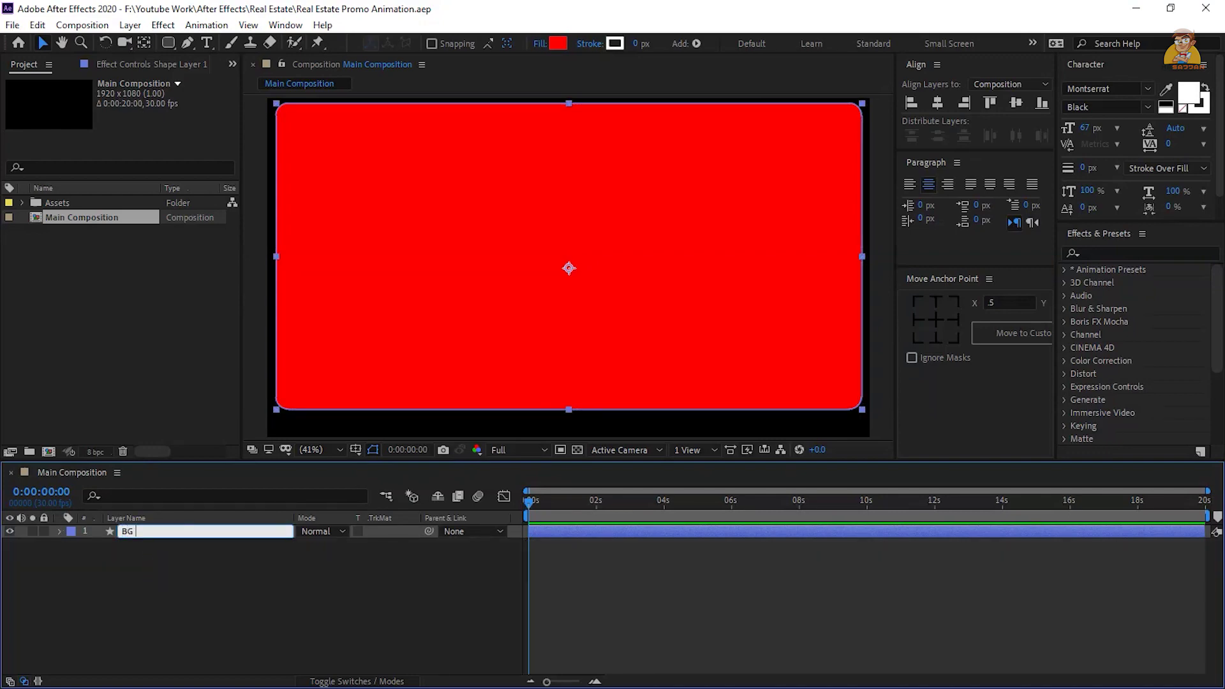
pyautogui.write('01')
pyautogui.press('Return')
pyautogui.click(262, 581)
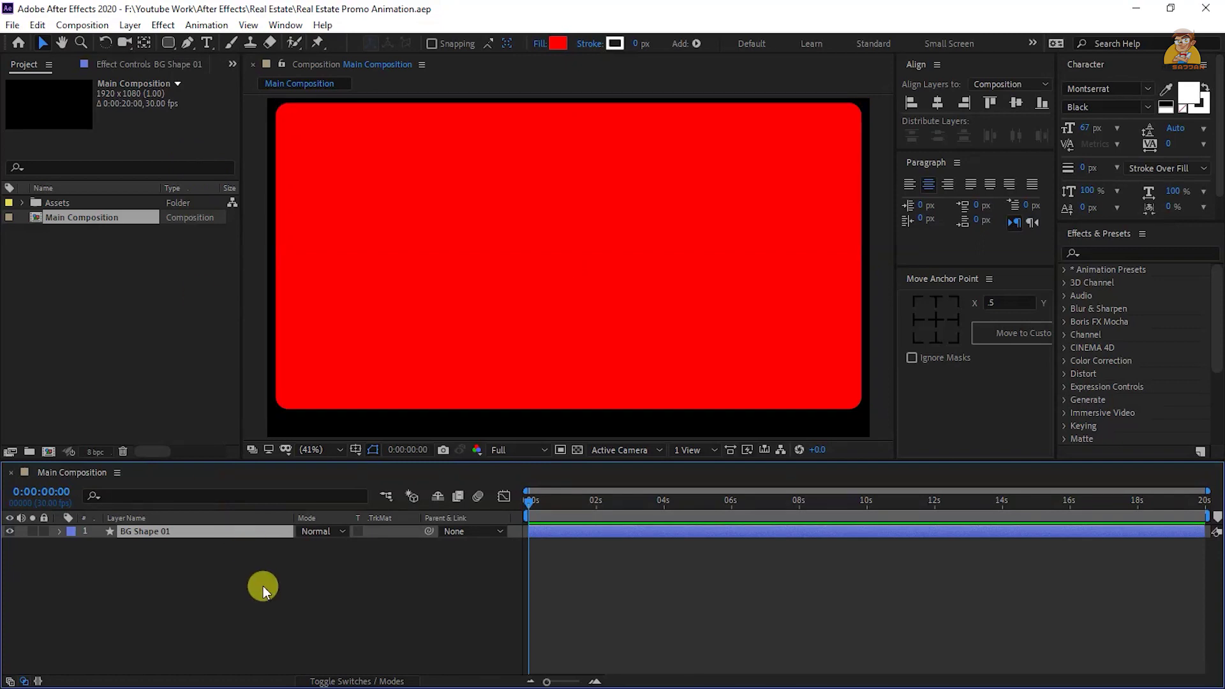
# Draw a small rounded rectangle at the bottom-right edge and name it BG Shape 02
pyautogui.click(169, 44)
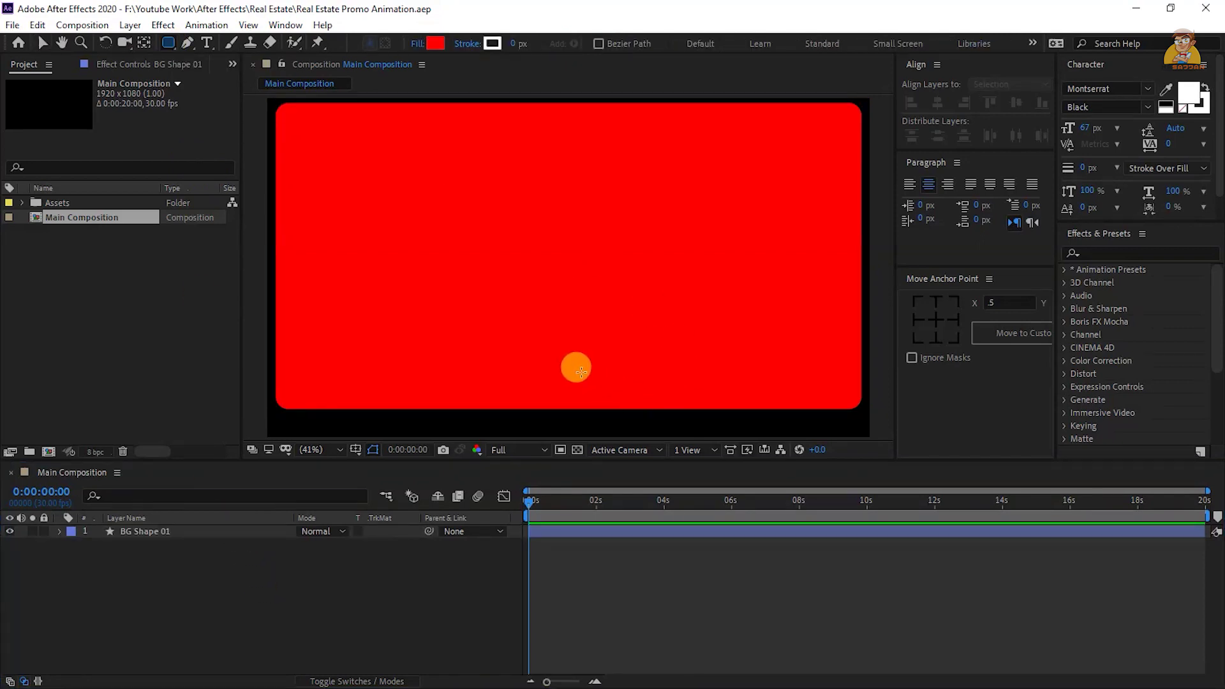
pyautogui.moveTo(579, 370)
pyautogui.mouseDown()
pyautogui.moveTo(708, 411)
pyautogui.moveTo(739, 400)
pyautogui.mouseUp()
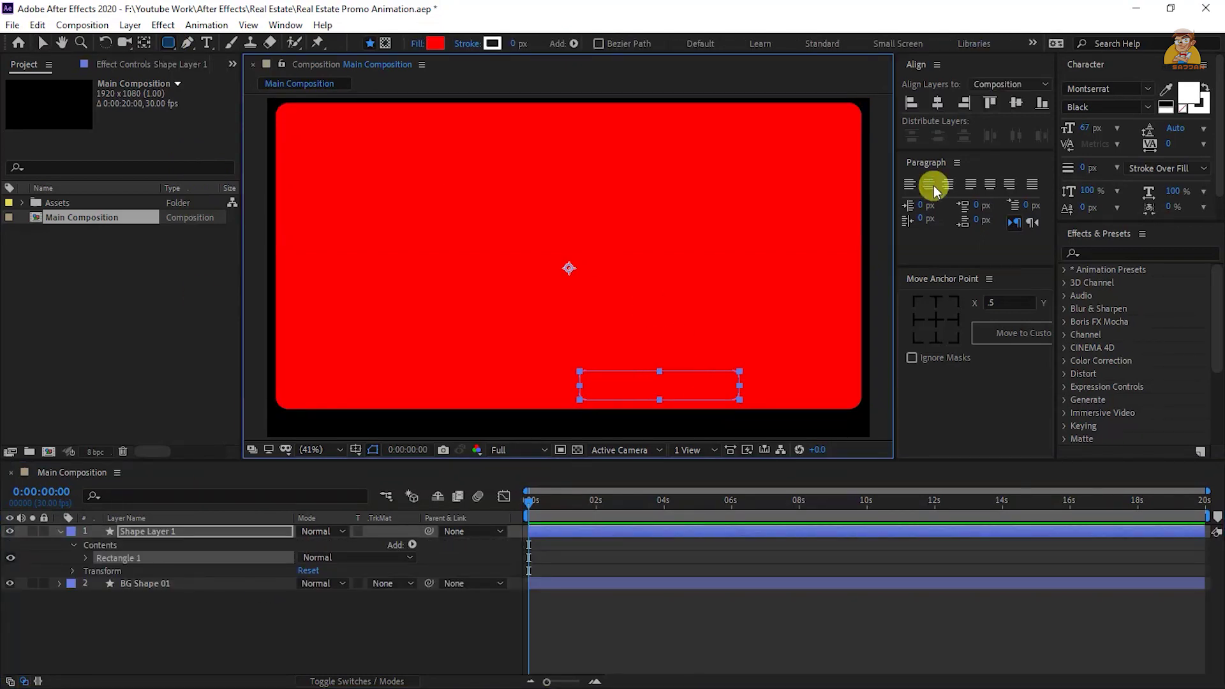
pyautogui.click(941, 311)
pyautogui.press('v')
pyautogui.moveTo(634, 388); pyautogui.dragTo(718, 416)
pyautogui.click(155, 531)
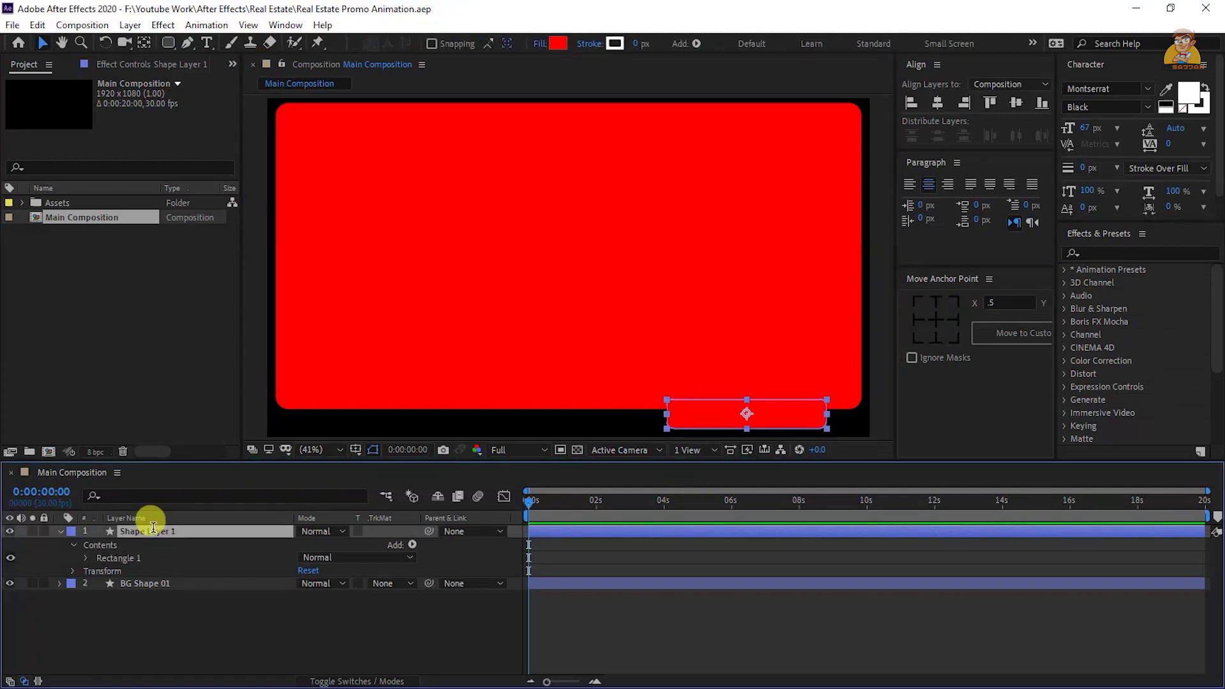
pyautogui.press('Return')
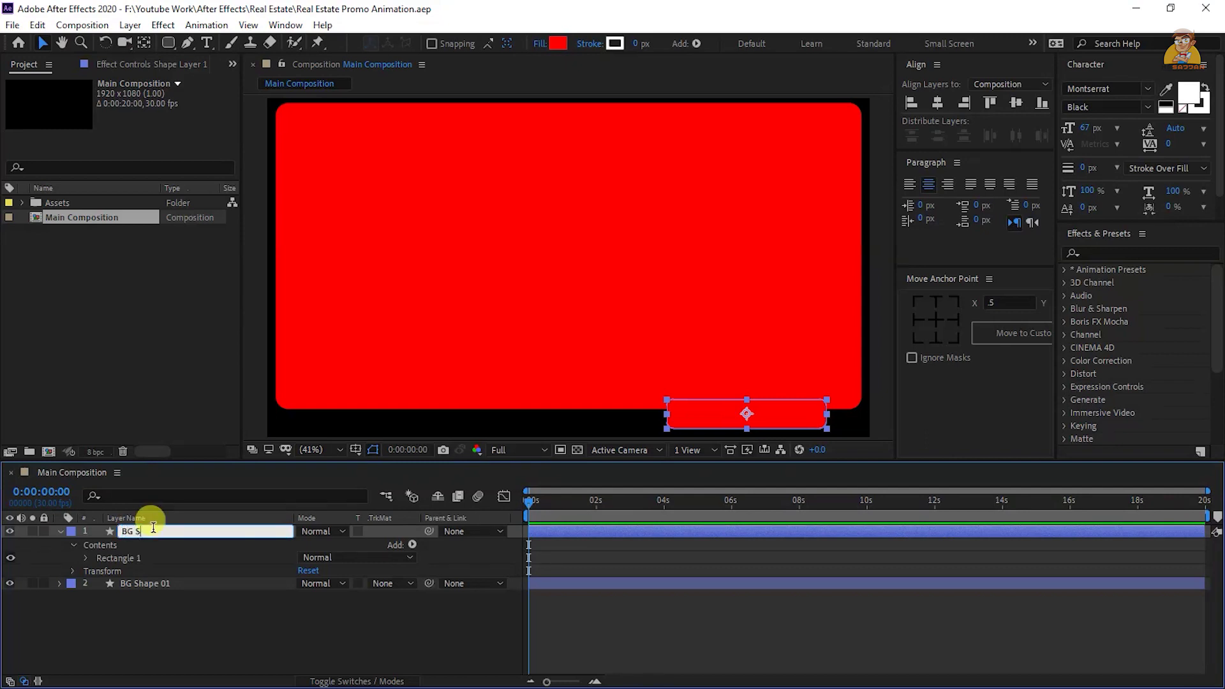
pyautogui.write('hape 02')
pyautogui.press('Return')
# Select both shape layers and choose Pre-compose
pyautogui.hotkey('ctrl', 'a')
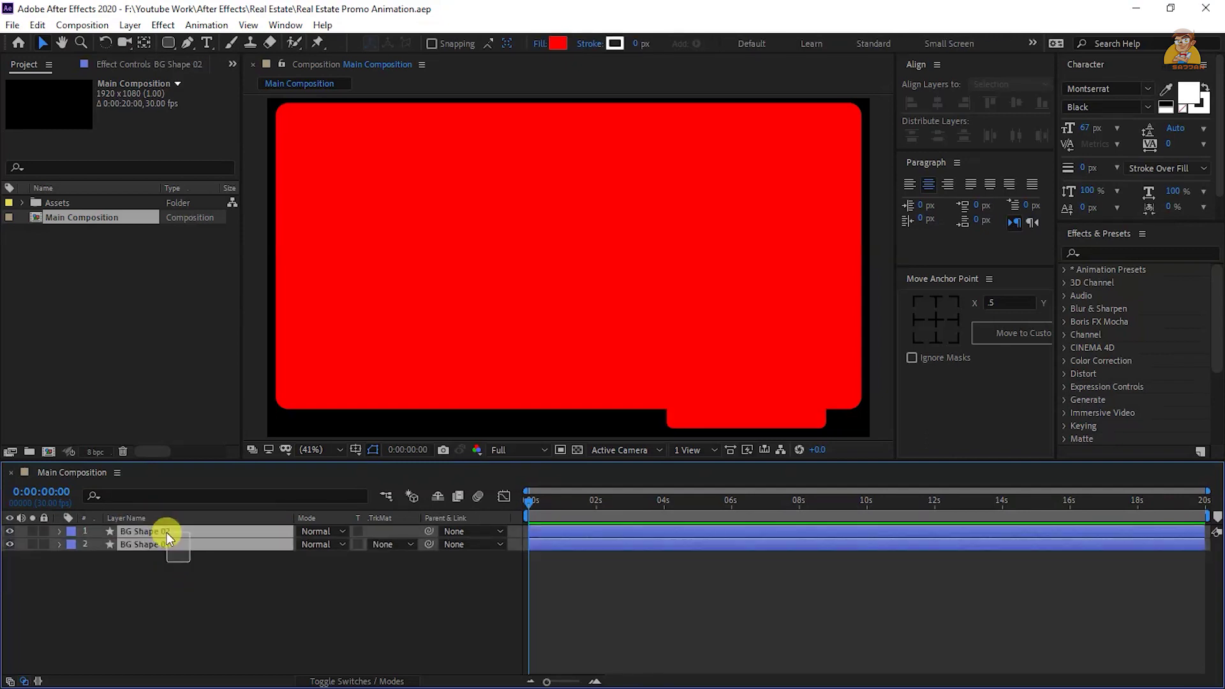
pyautogui.rightClick(166, 532)
pyautogui.click(219, 467)
pyautogui.write('BG Shapes 01')
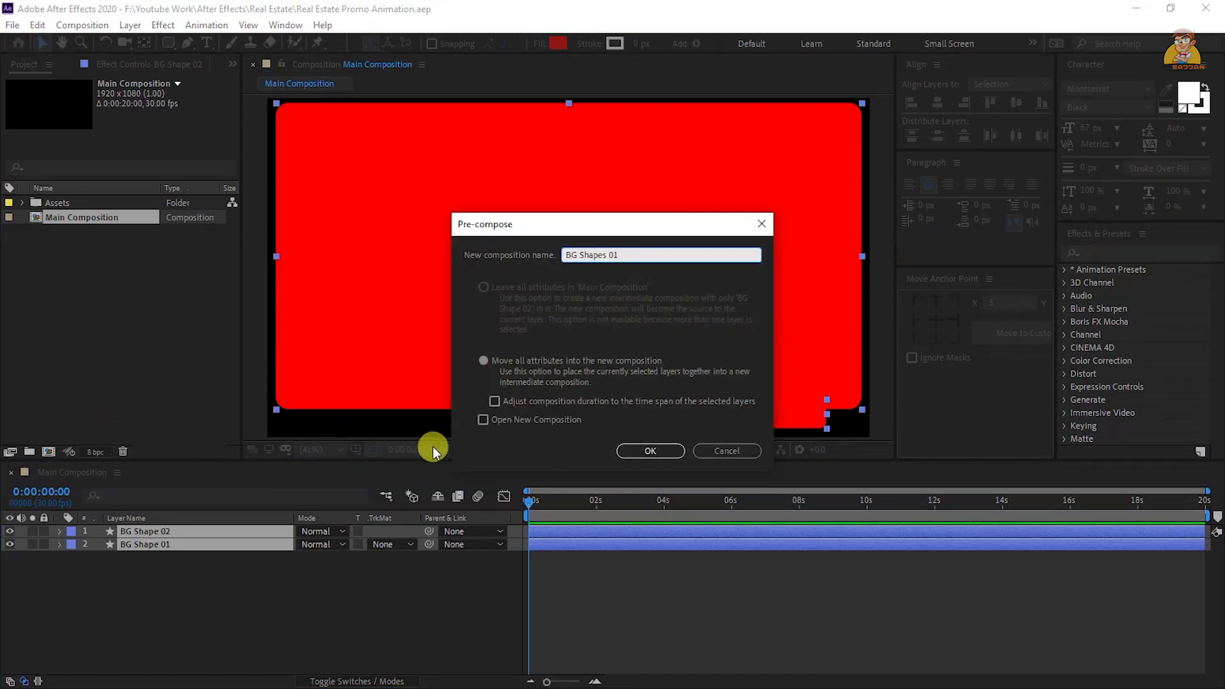
# Pre-compose both shapes with all attributes as BG Shapes 01 and apply a Fill effect
pyautogui.click(521, 367)
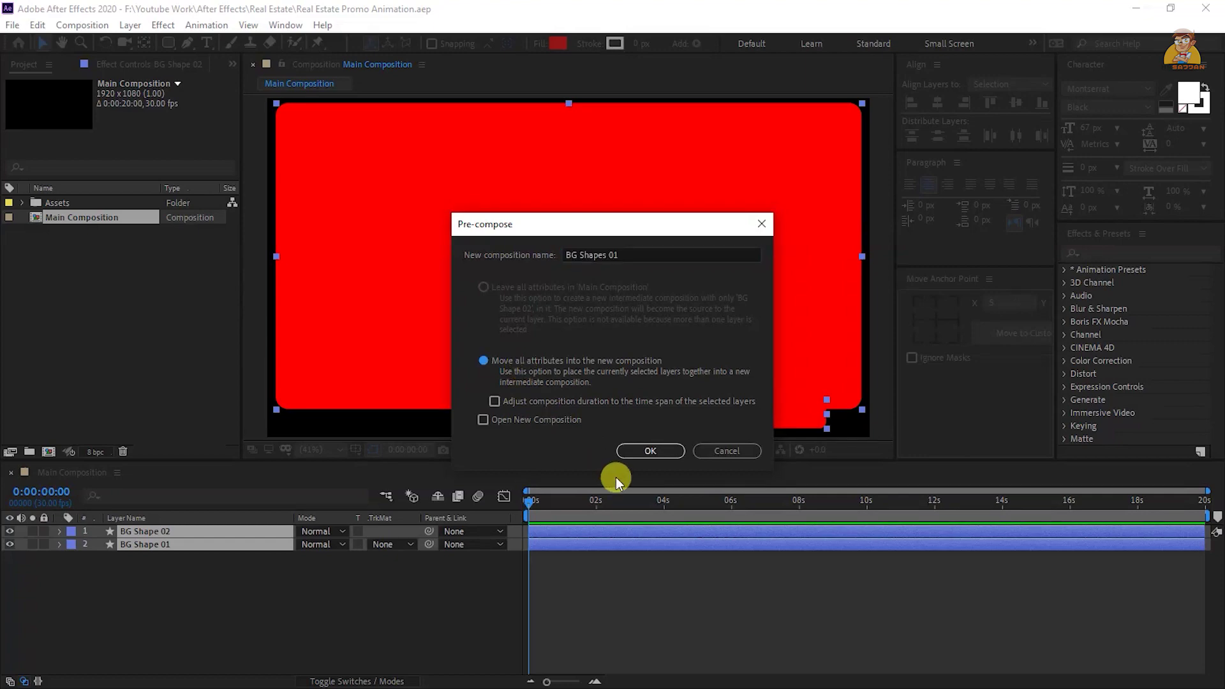
pyautogui.click(641, 452)
pyautogui.hotkey('ctrl', 'space')
pyautogui.write('fill')
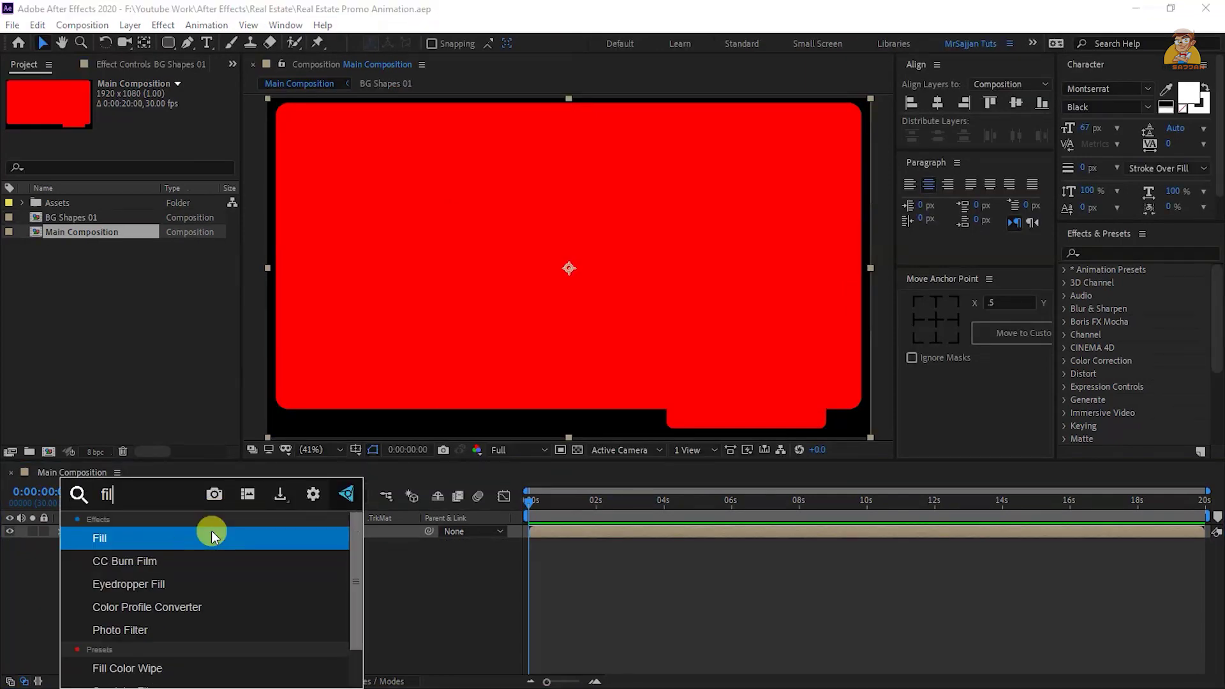
pyautogui.press('Return')
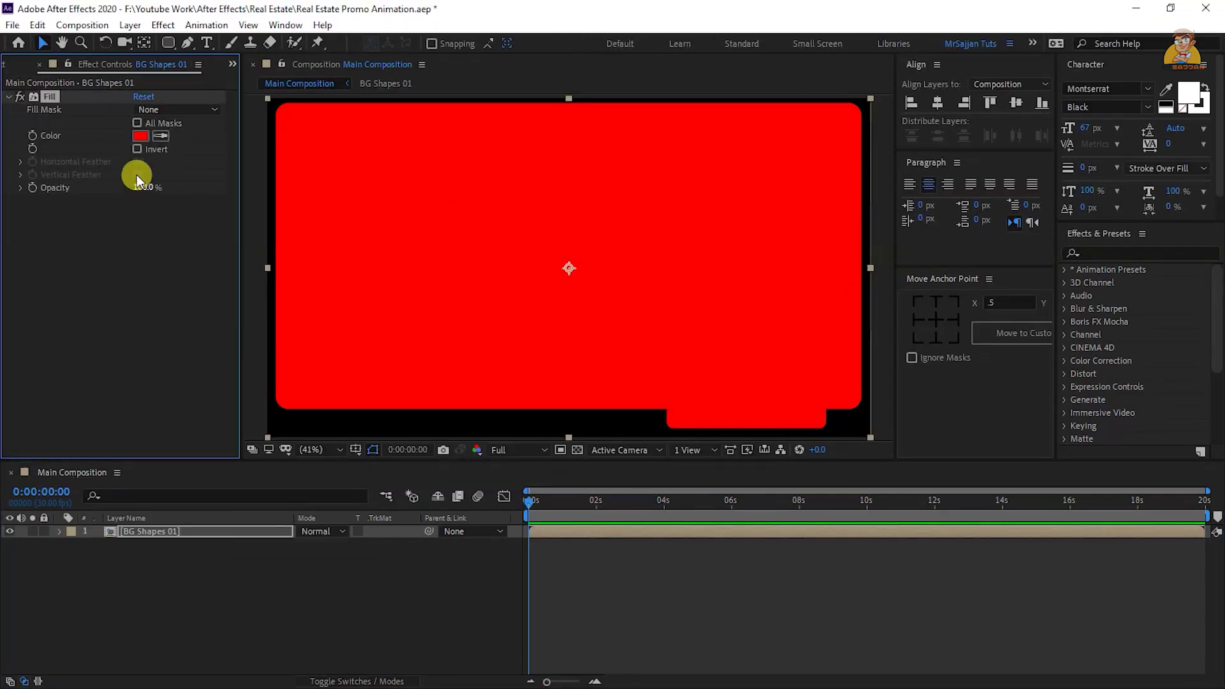
# Set the Fill colour to light grey EAEAEA
pyautogui.click(141, 139)
pyautogui.moveTo(258, 131); pyautogui.dragTo(263, 149)
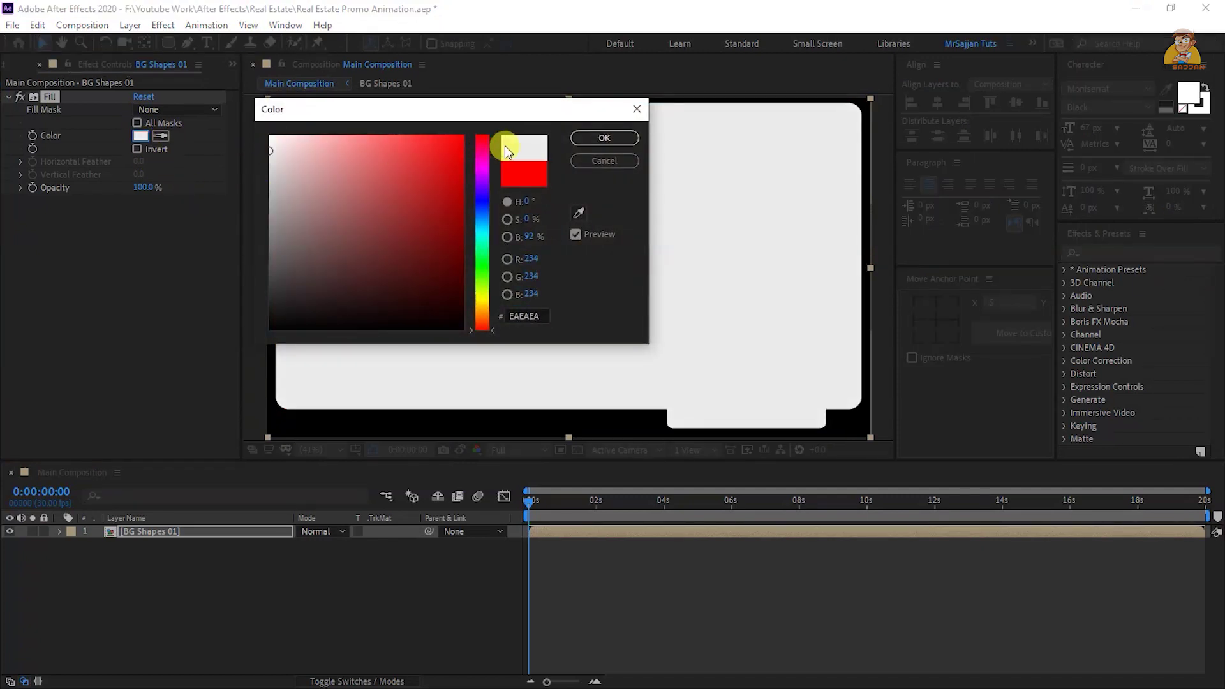
pyautogui.click(604, 138)
pyautogui.click(9, 67)
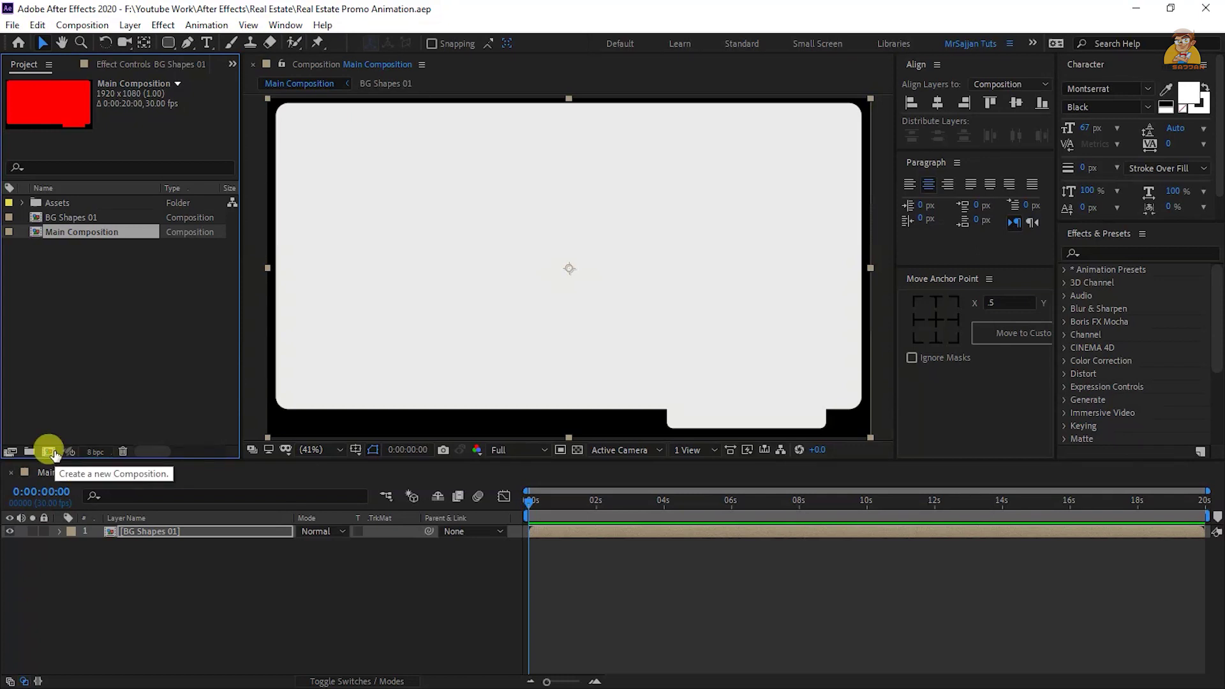
# Create a new composition named H_Media01 at 1500 × 1500 pixels
pyautogui.click(51, 452)
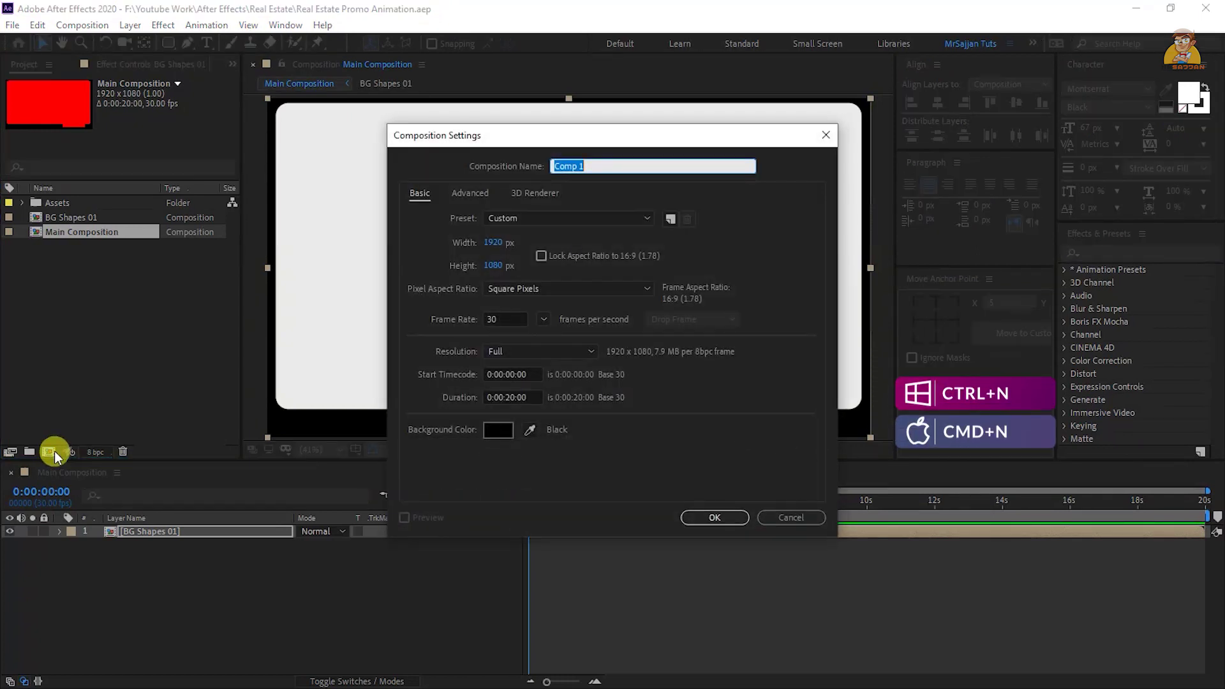
pyautogui.write('H_Media01')
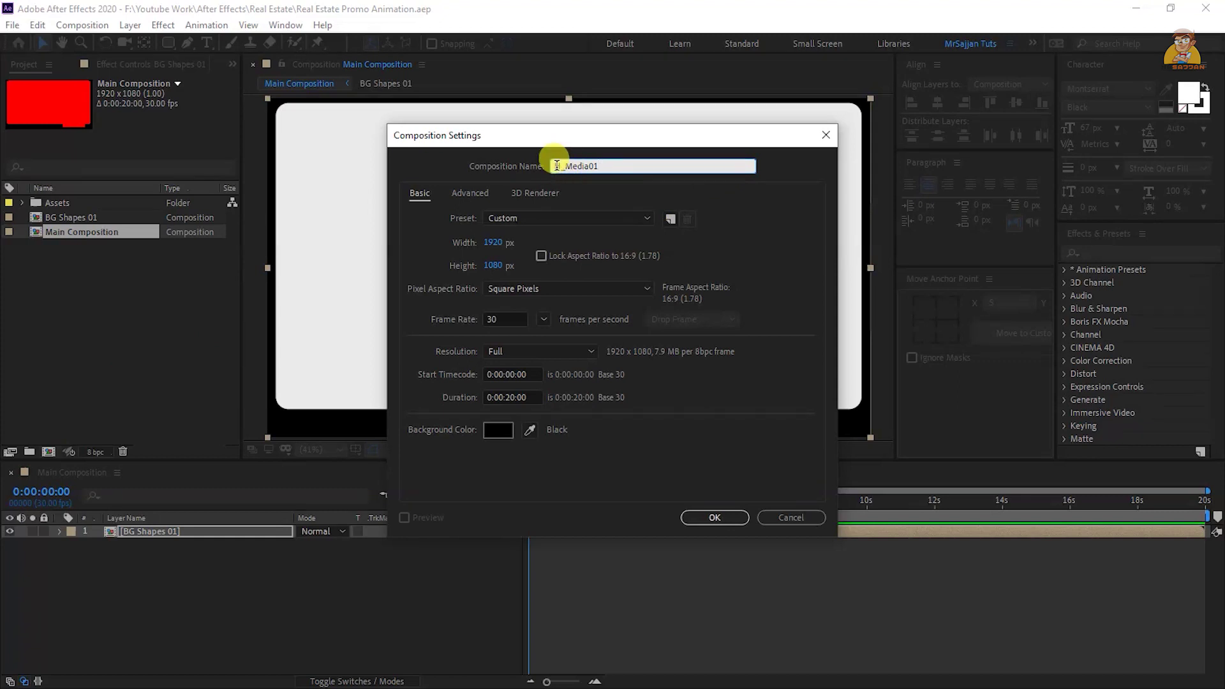
pyautogui.click(498, 248)
pyautogui.write('1500')
pyautogui.press('Tab')
pyautogui.write('15')
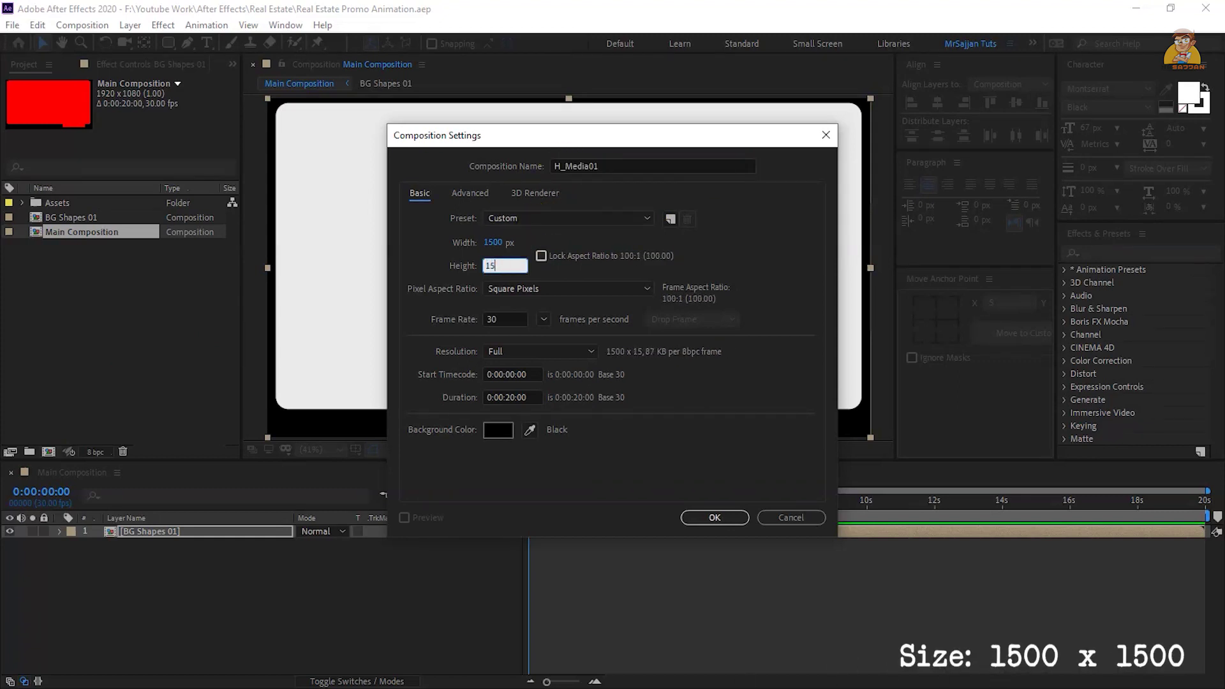
pyautogui.write('00')
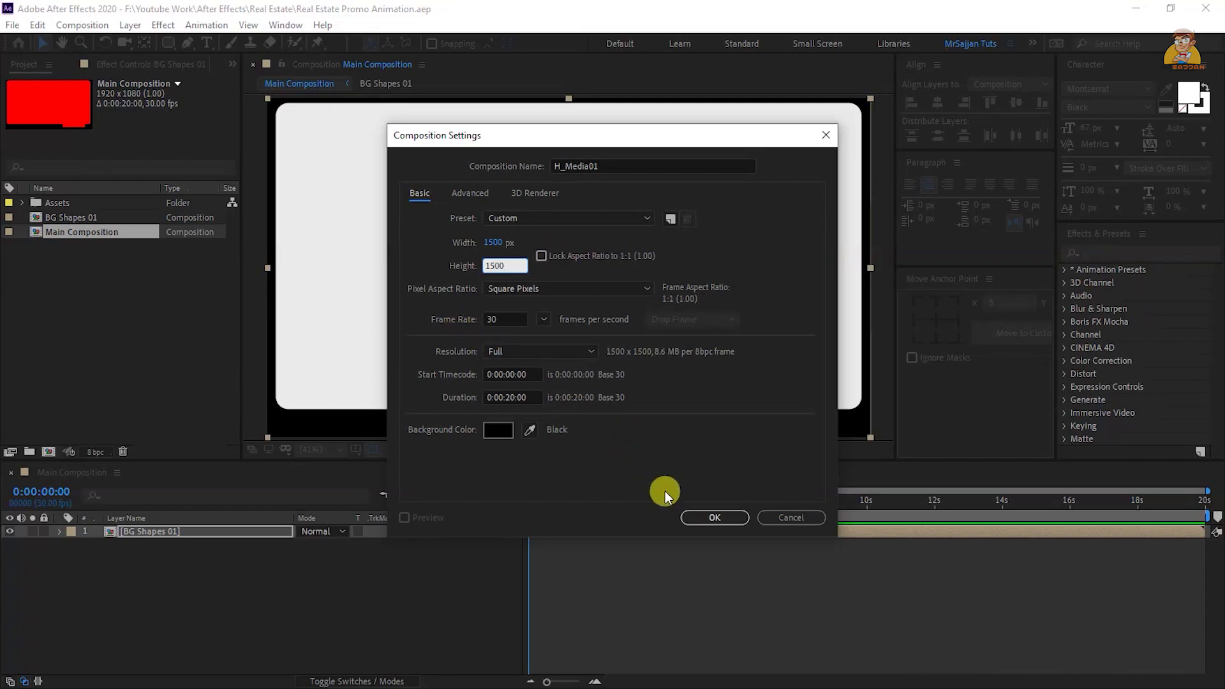
pyautogui.click(711, 521)
pyautogui.click(168, 45)
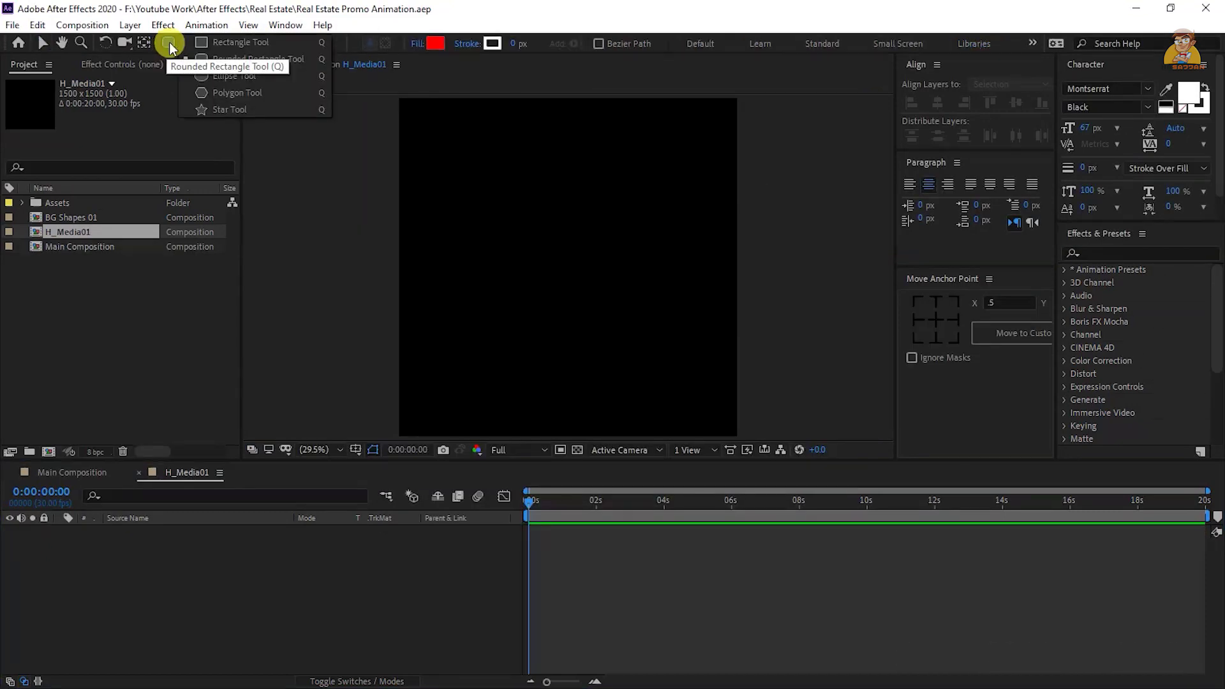
# Add a 1457 × 1457 rectangle with roundness 40 and name the layer BG01
pyautogui.doubleClick(168, 44)
pyautogui.press('v')
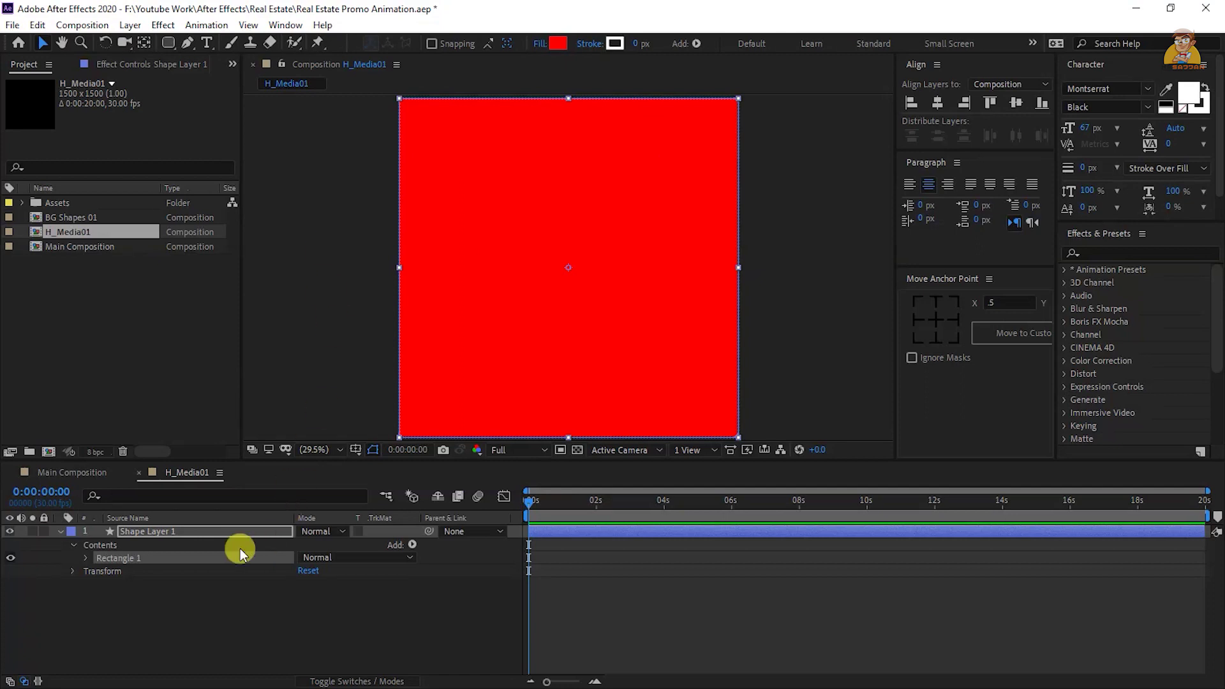
pyautogui.click(86, 558)
pyautogui.click(97, 572)
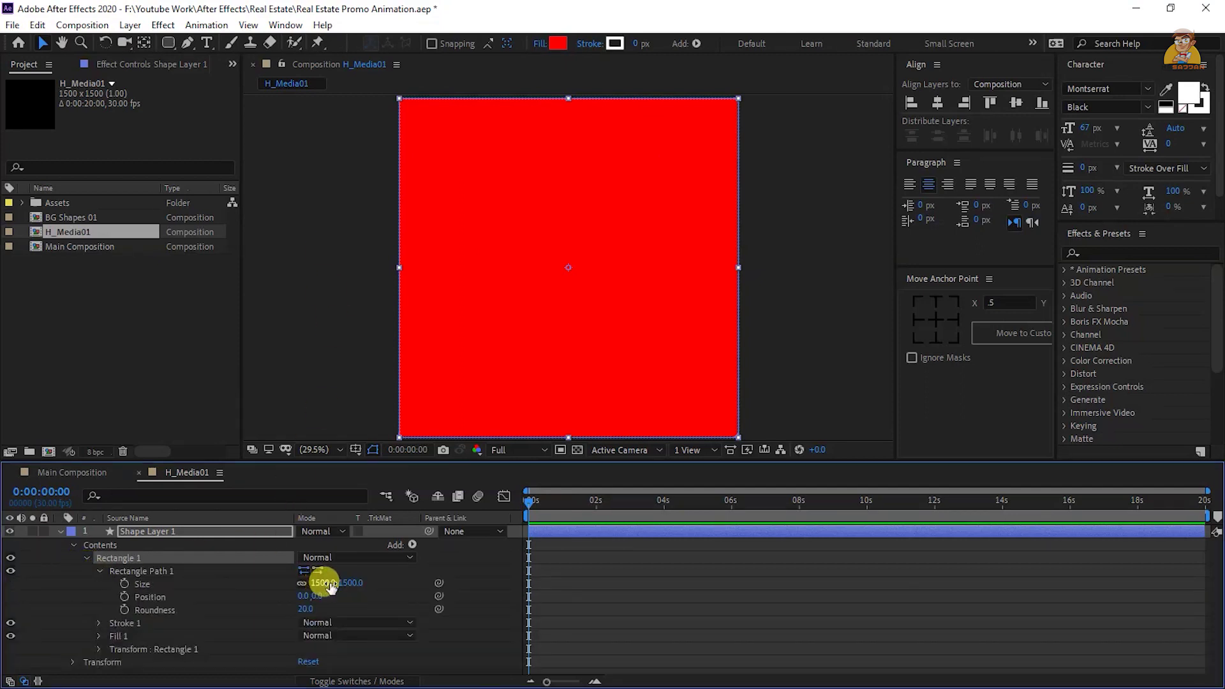
pyautogui.moveTo(326, 582); pyautogui.dragTo(301, 586)
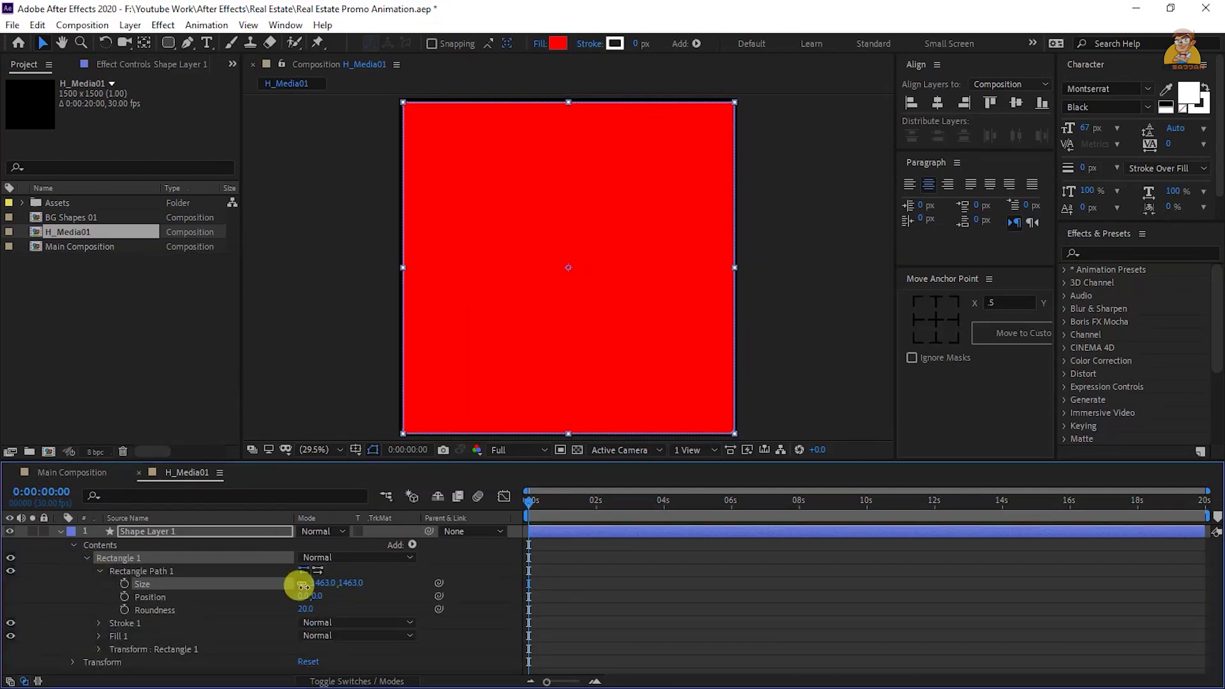
pyautogui.click(304, 609)
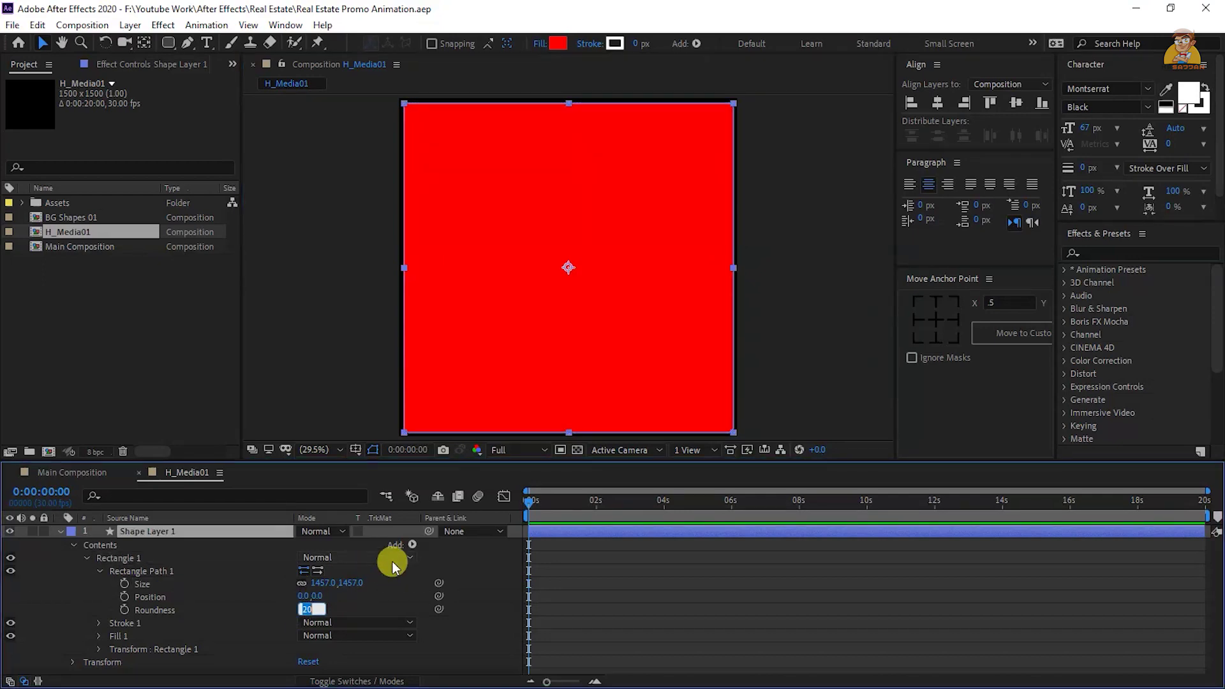
pyautogui.write('40')
pyautogui.press('Return')
pyautogui.press('u')
pyautogui.press('Return')
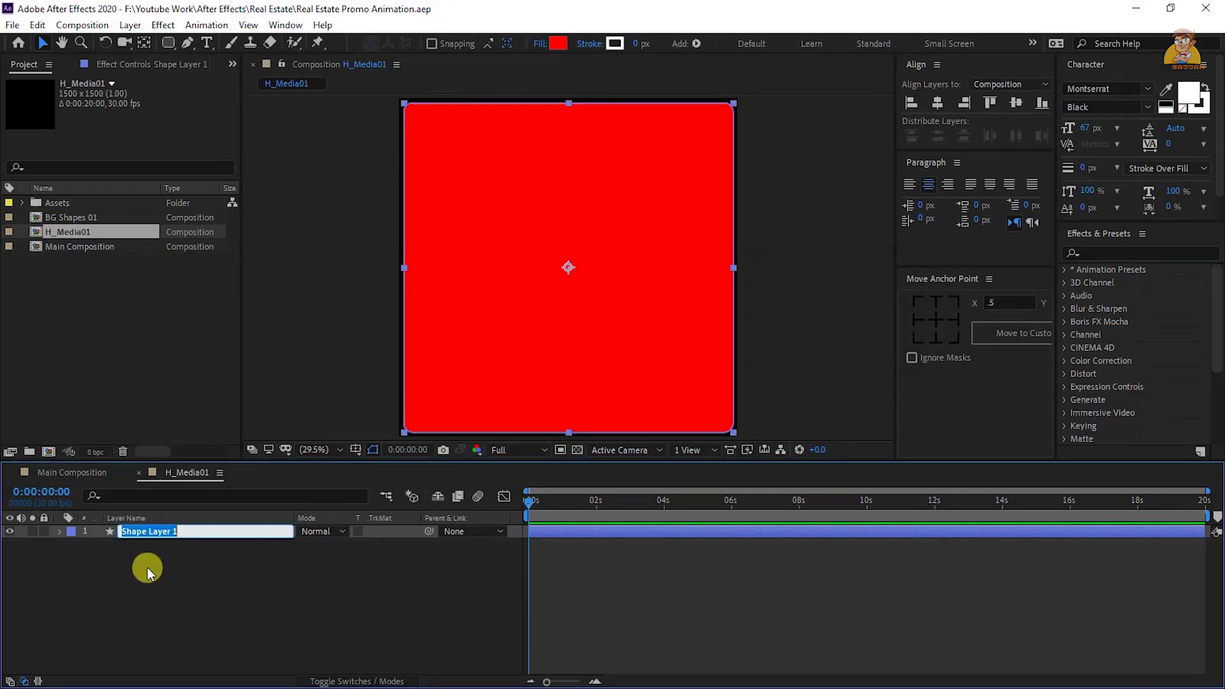
pyautogui.write('BG01')
pyautogui.press('Return')
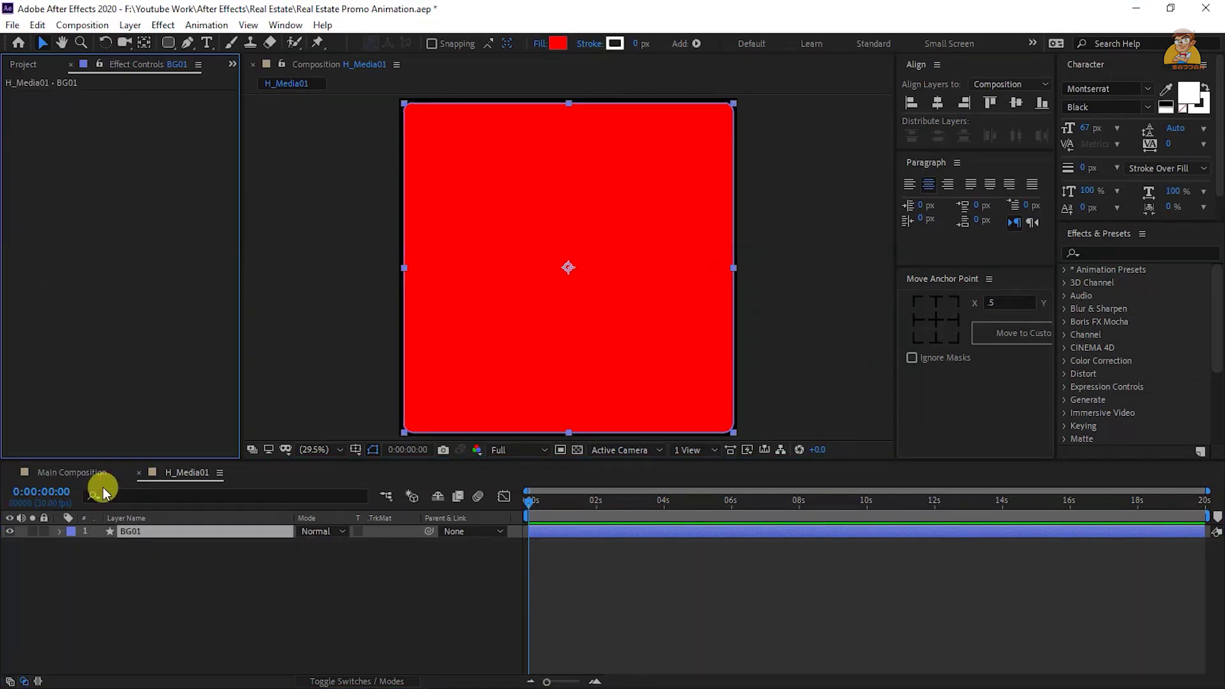
# Copy the Fill effect from BG Shapes 01 onto BG01
pyautogui.click(97, 475)
pyautogui.click(148, 532)
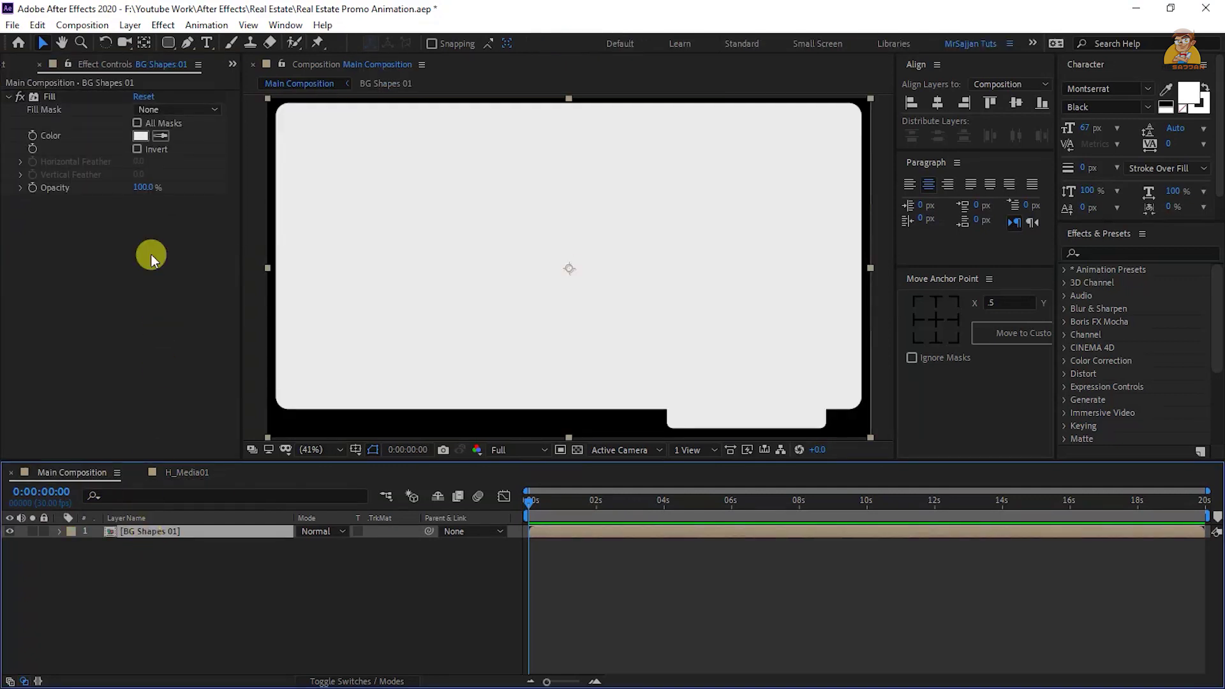
pyautogui.click(204, 472)
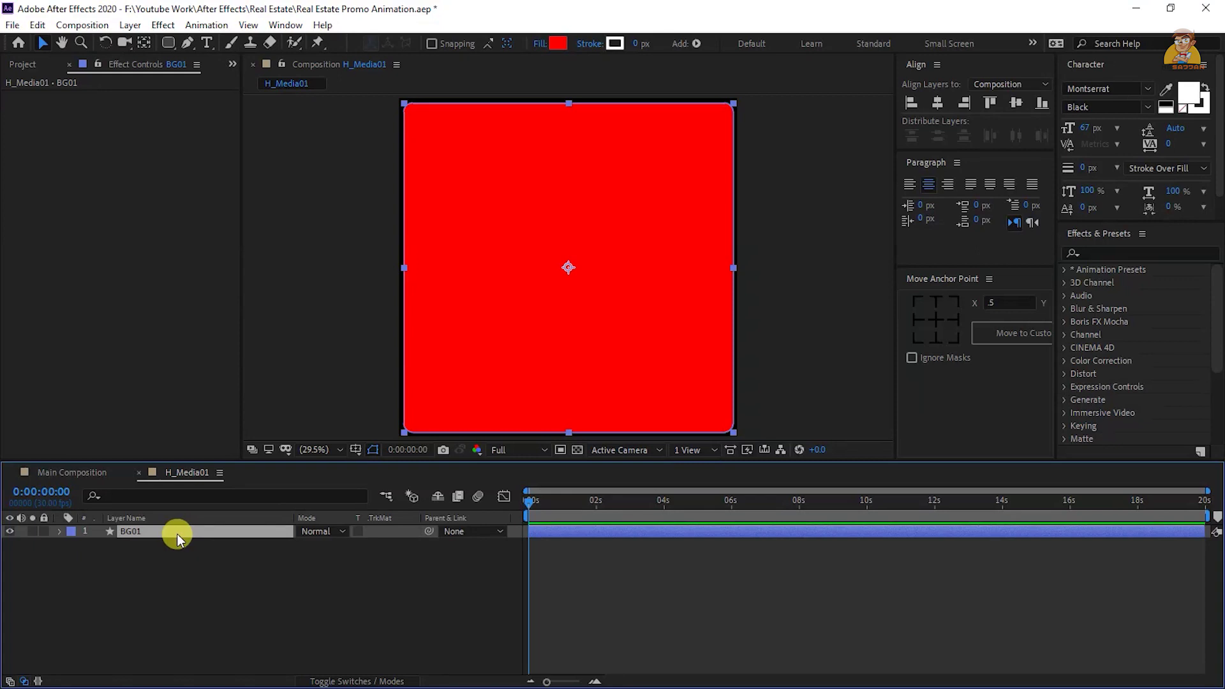
pyautogui.hotkey('ctrl', 'alt', 'shift', 'e')
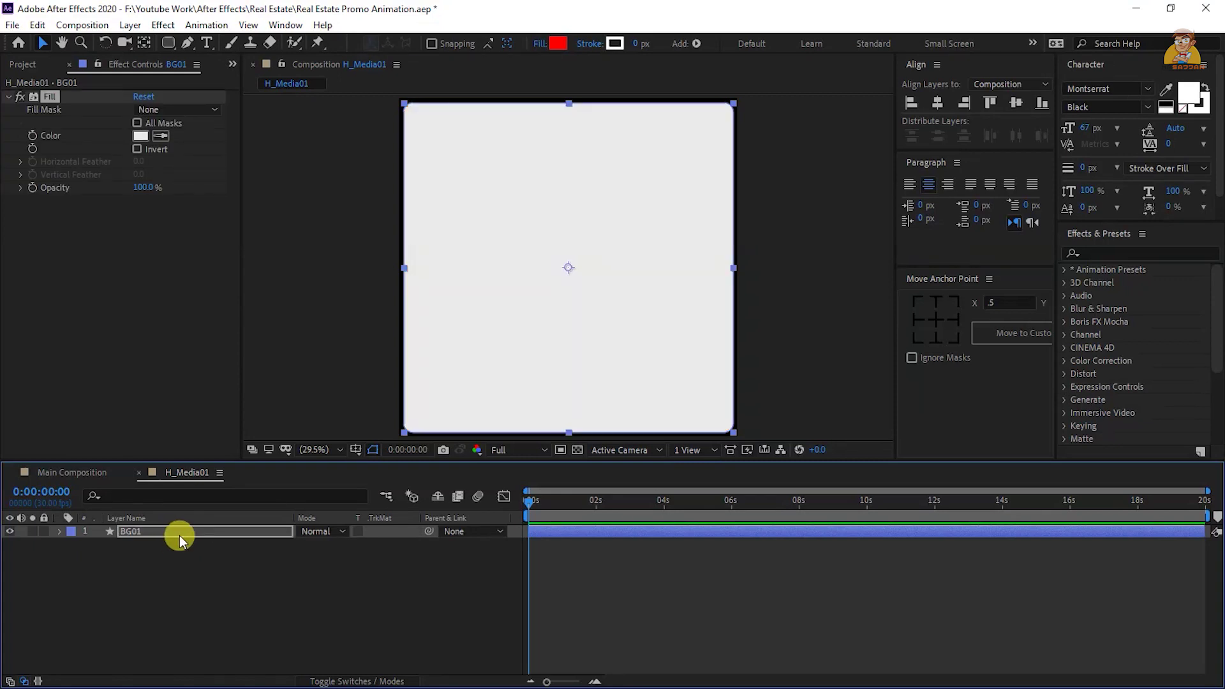
pyautogui.press('Return')
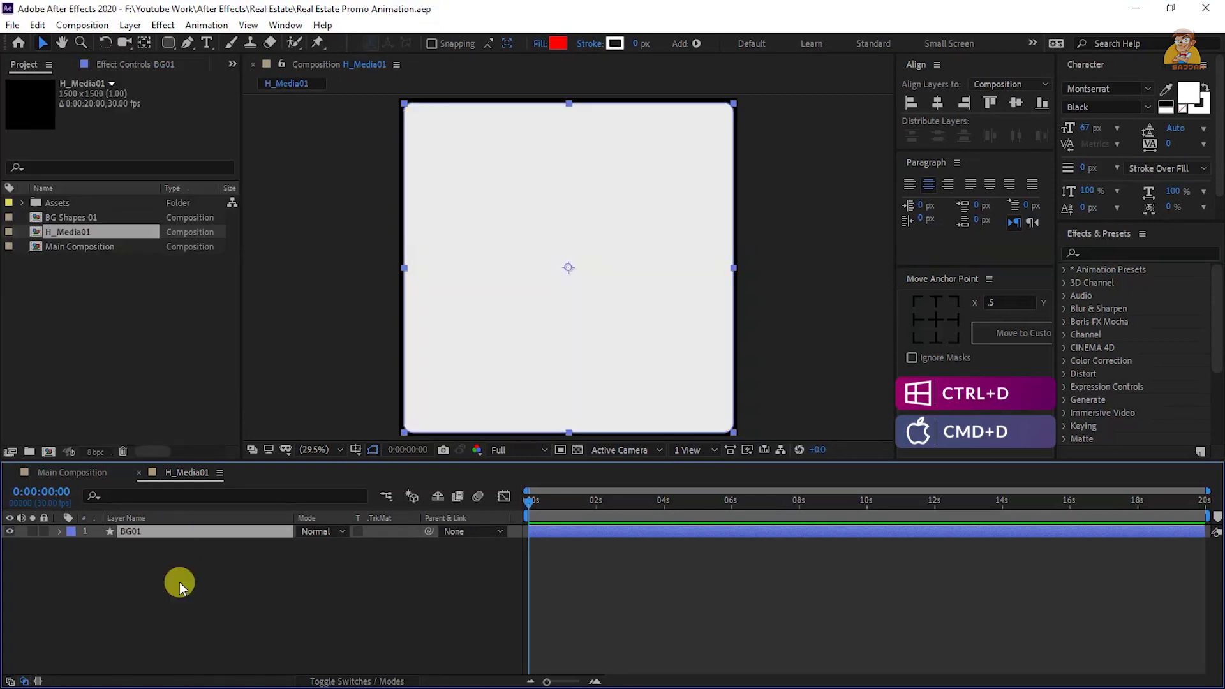
# Duplicate BG01 as BG02, scaled to 88% with a Sandstone label
pyautogui.hotkey('ctrl', 'd')
pyautogui.press('s')
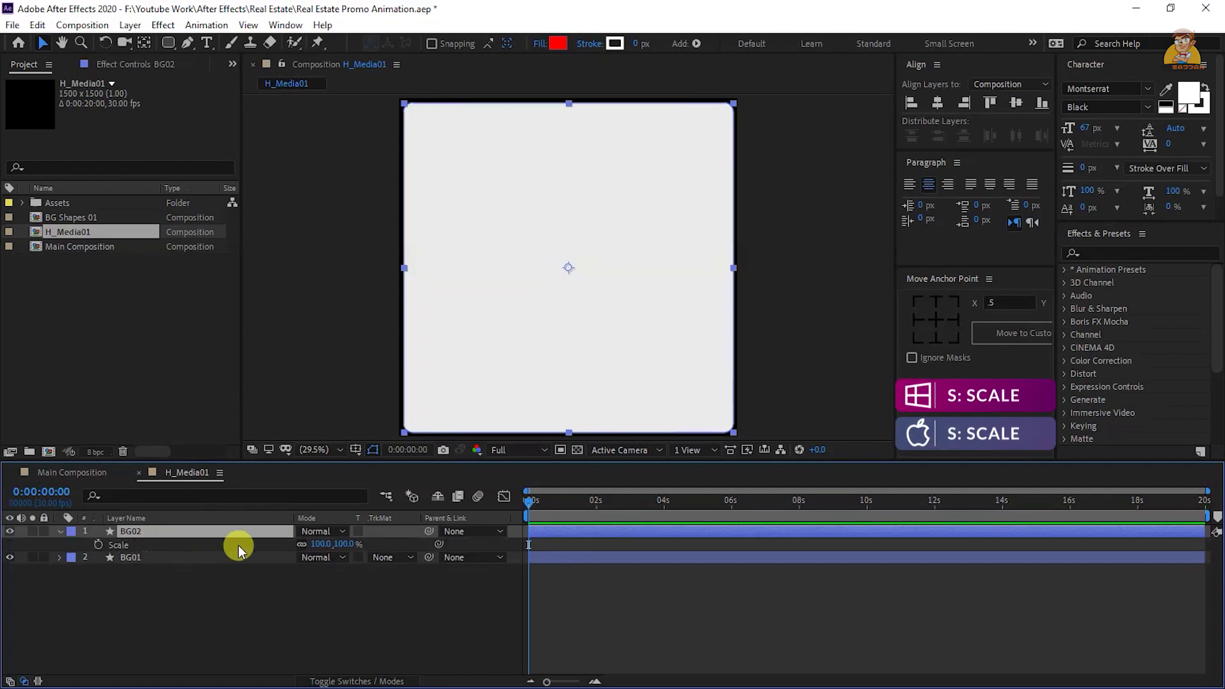
pyautogui.moveTo(328, 553); pyautogui.dragTo(320, 553)
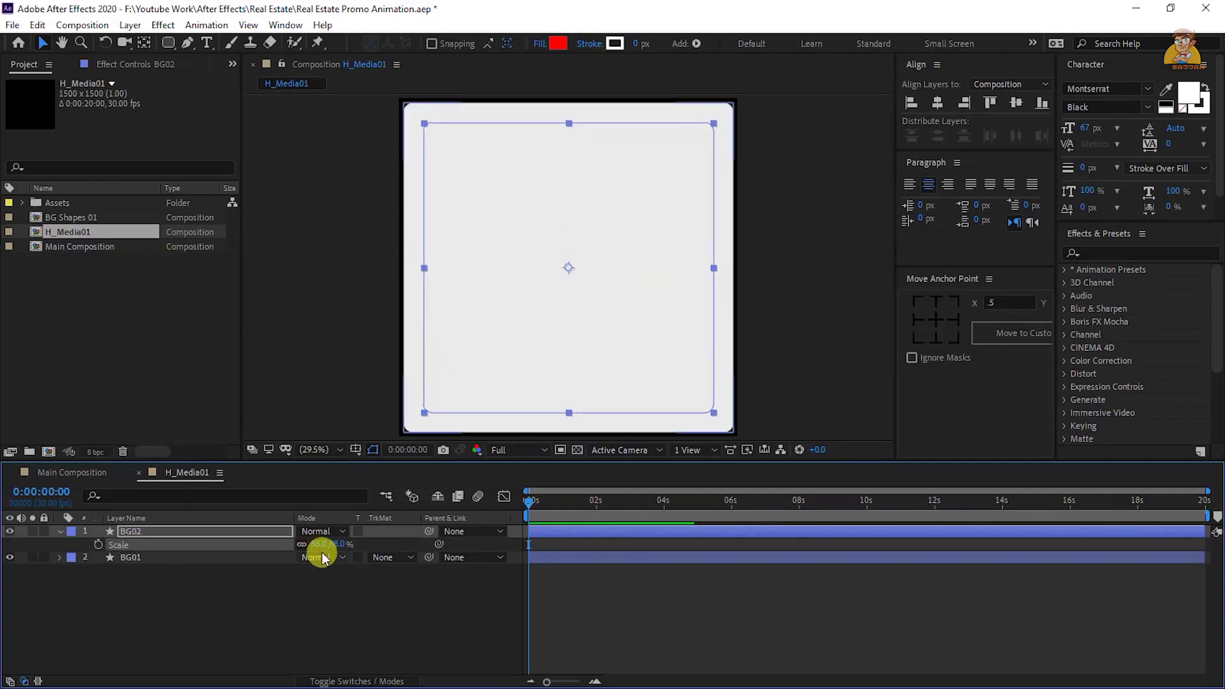
pyautogui.click(59, 531)
pyautogui.click(71, 531)
pyautogui.click(125, 511)
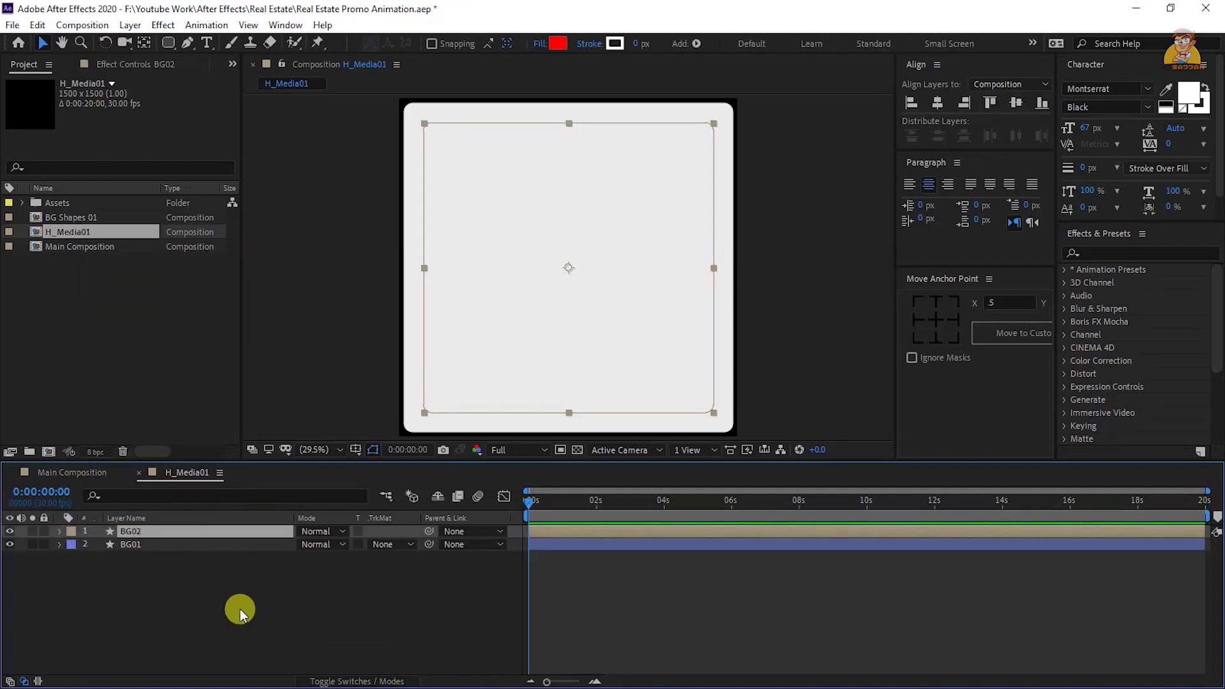
# Add a Drop Shadow layer style to BG02 with distance 8
pyautogui.rightClick(138, 531)
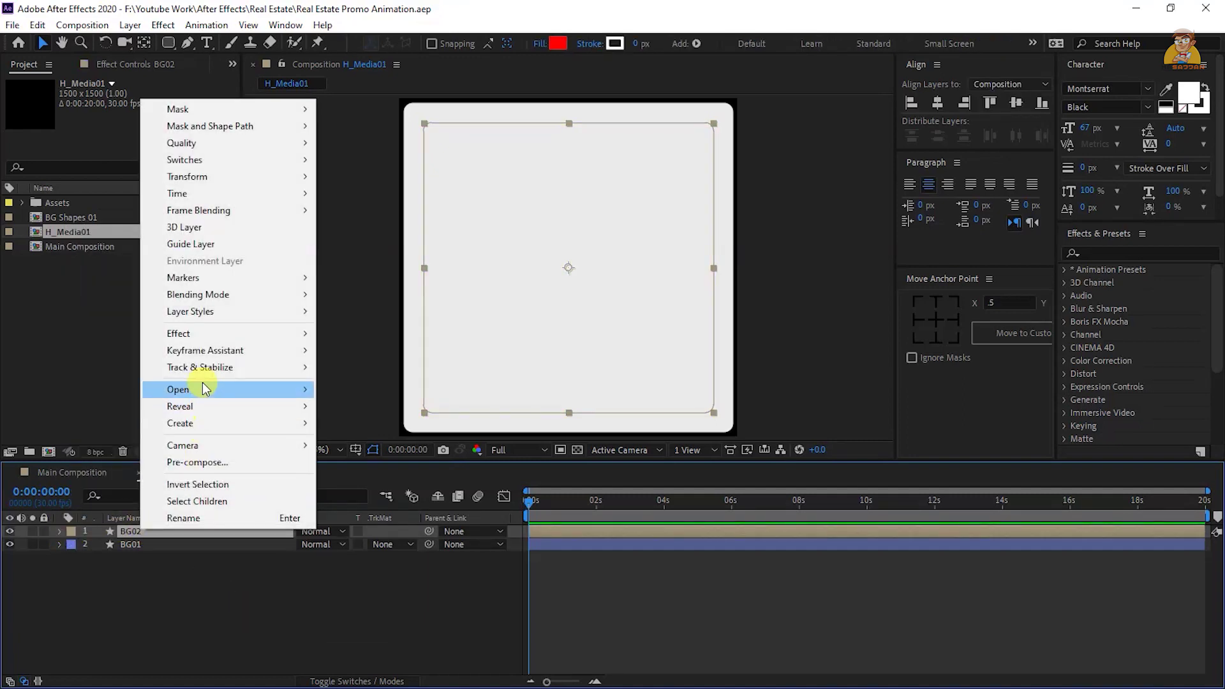
pyautogui.moveTo(205, 312)
pyautogui.click(438, 365)
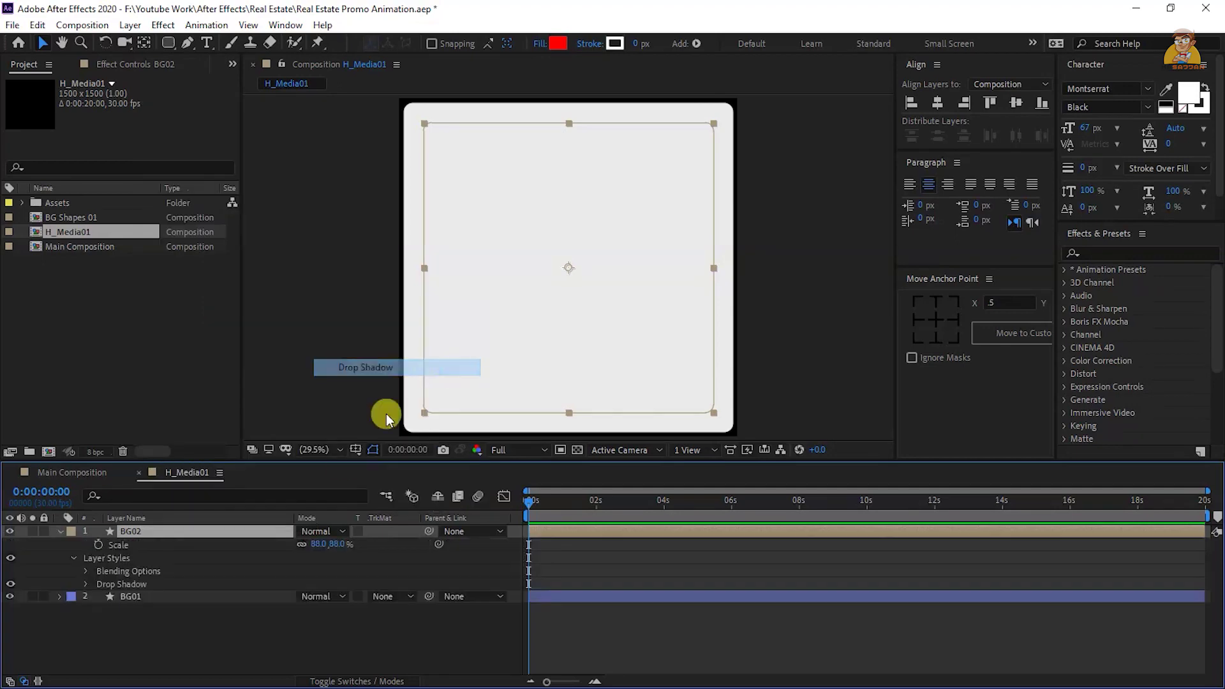
pyautogui.click(85, 583)
pyautogui.click(305, 603)
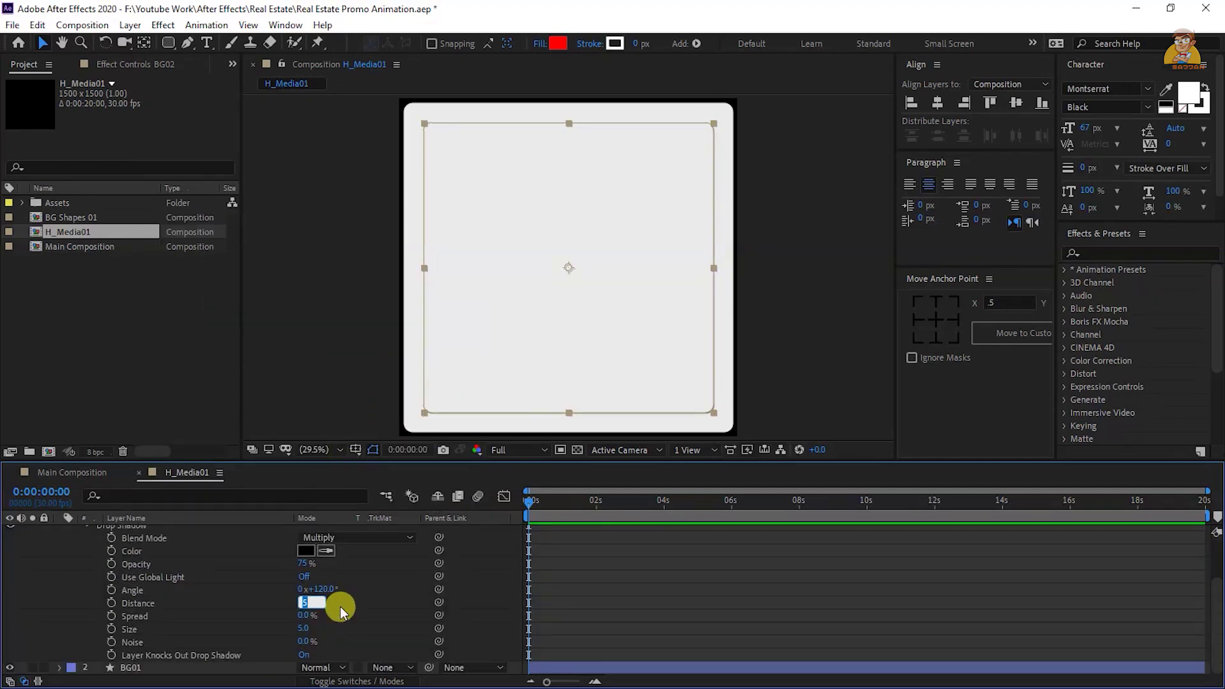
pyautogui.write('8')
pyautogui.press('Return')
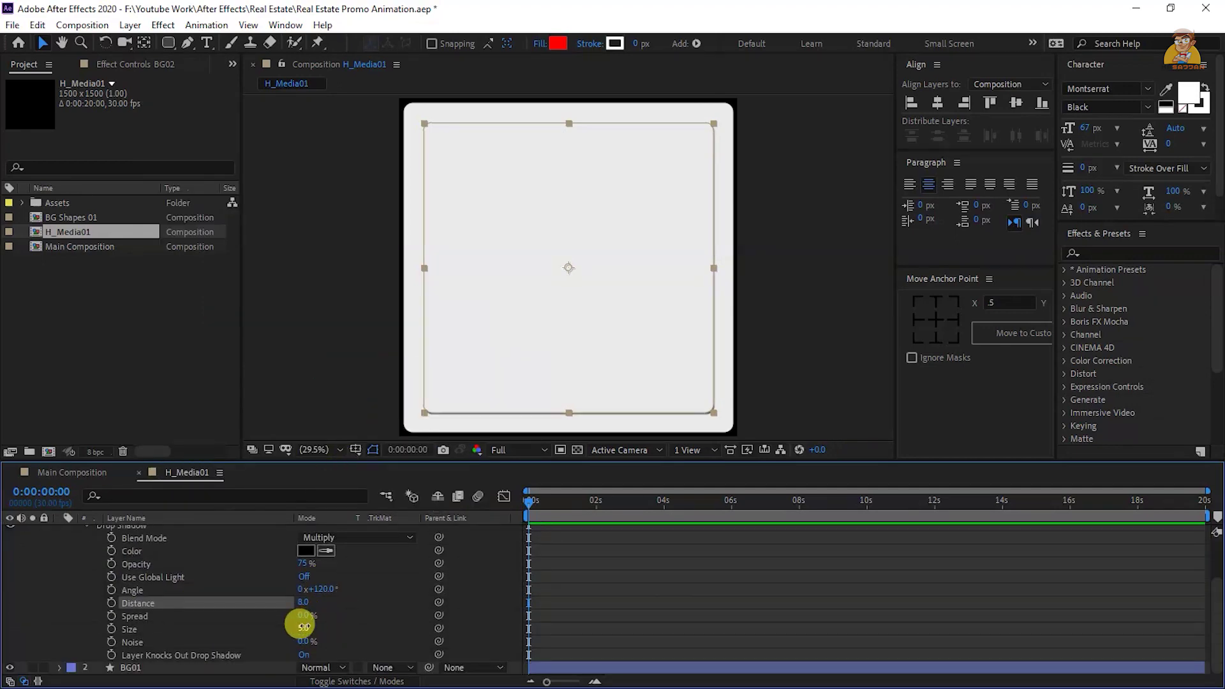
# Set the drop shadow size to 20 and opacity to 50%
pyautogui.click(304, 628)
pyautogui.write('20')
pyautogui.press('Return')
pyautogui.click(304, 562)
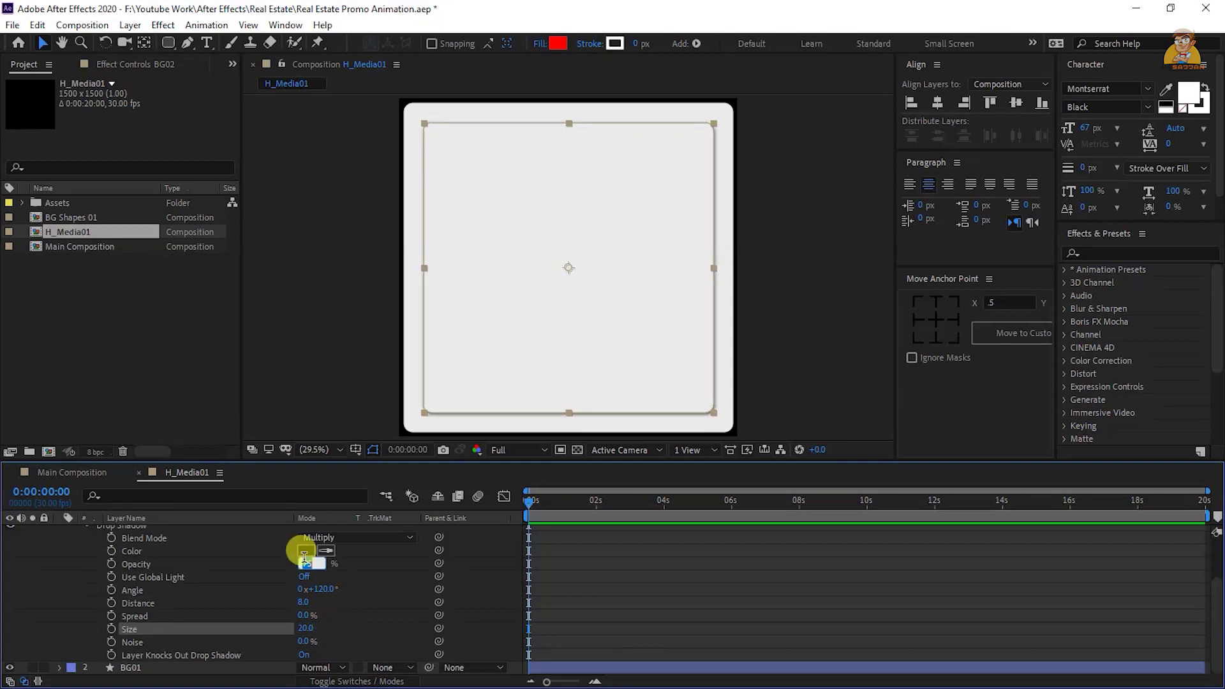
pyautogui.write('50')
pyautogui.press('Return')
pyautogui.click(885, 300)
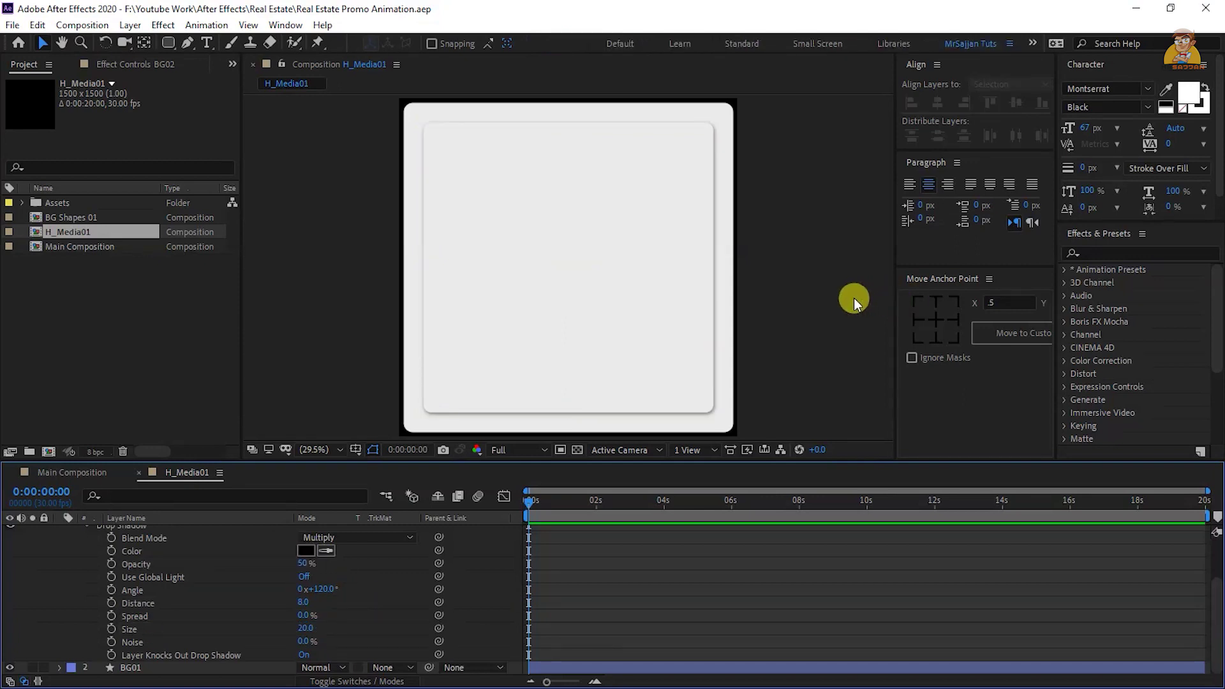
pyautogui.click(650, 372)
# Duplicate BG02 into a new top layer named Mask01
pyautogui.press('u')
pyautogui.hotkey('ctrl', 'd')
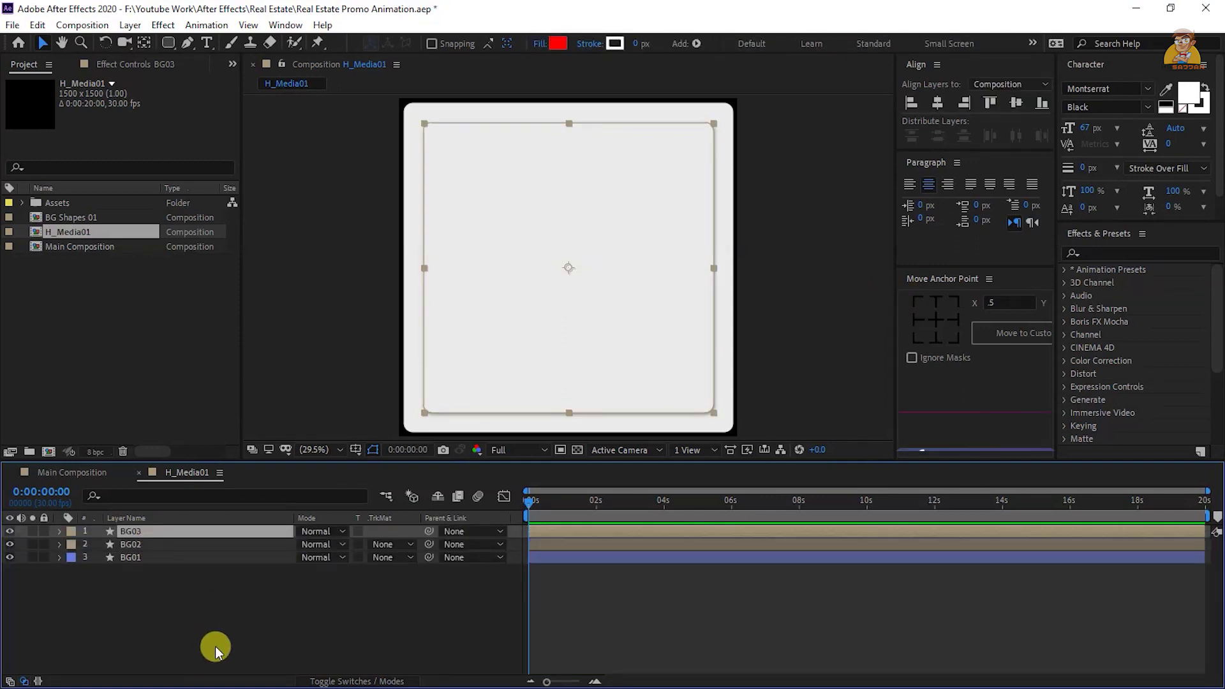
pyautogui.press('Return')
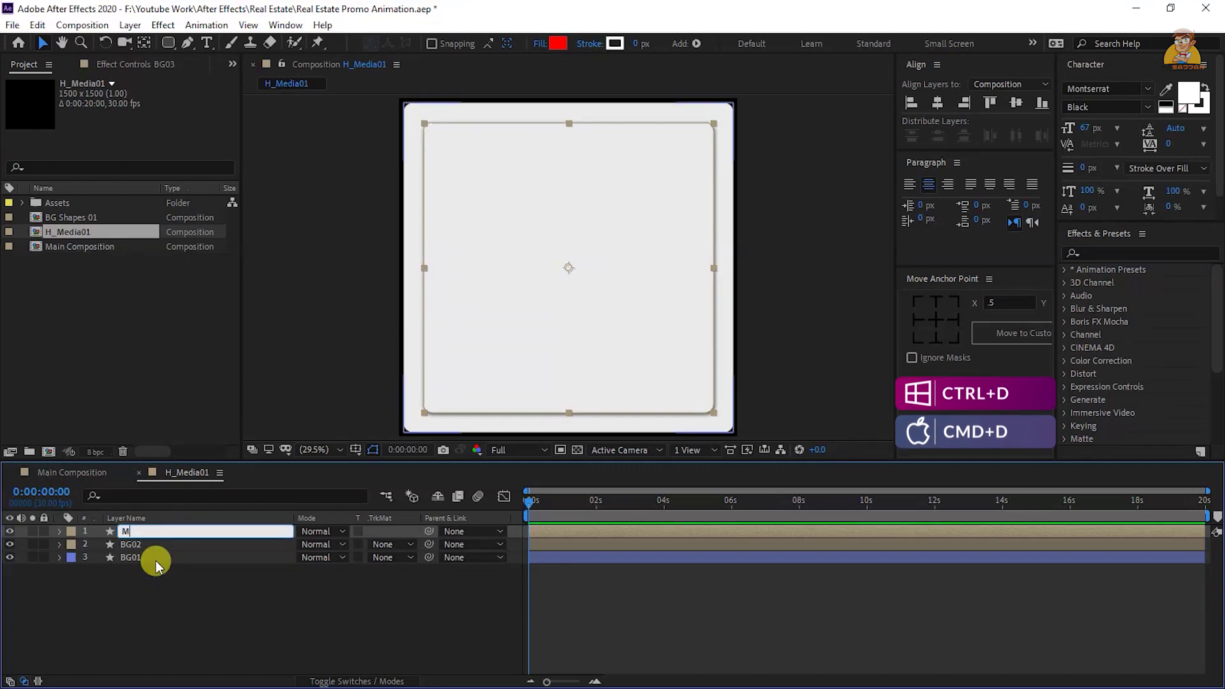
pyautogui.write('Mask01')
pyautogui.press('Return')
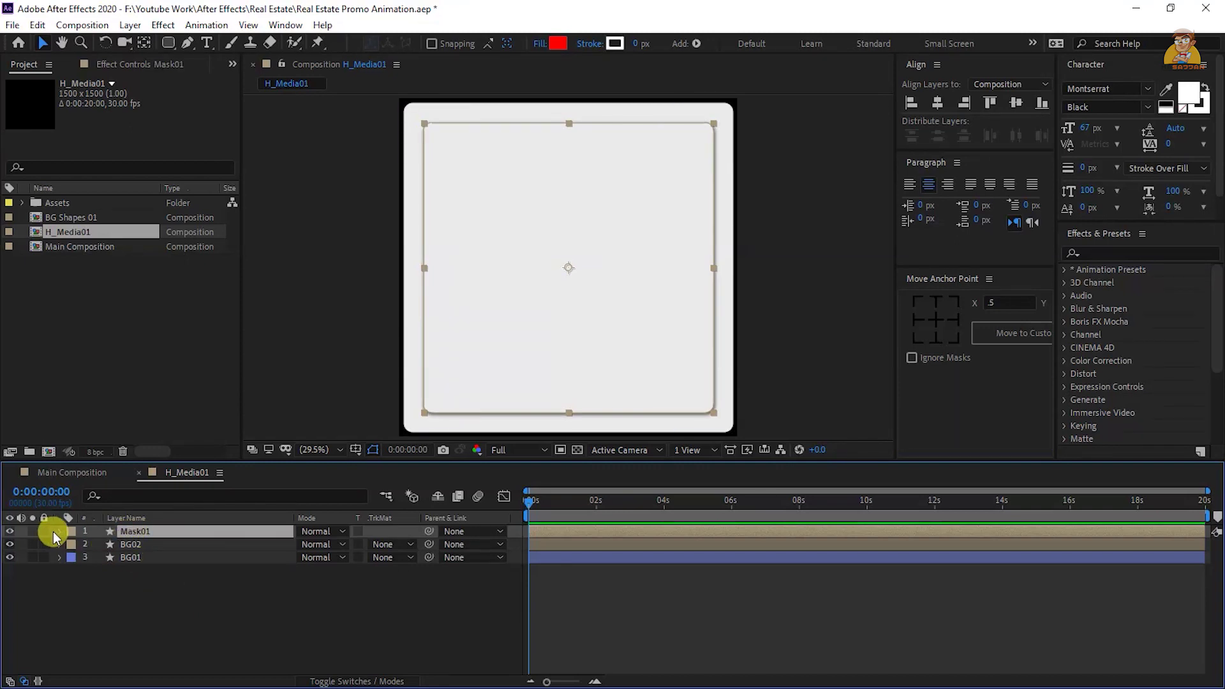
# Deselect all layers and open settings for a new 1500 × 1500 composition
pyautogui.click(59, 530)
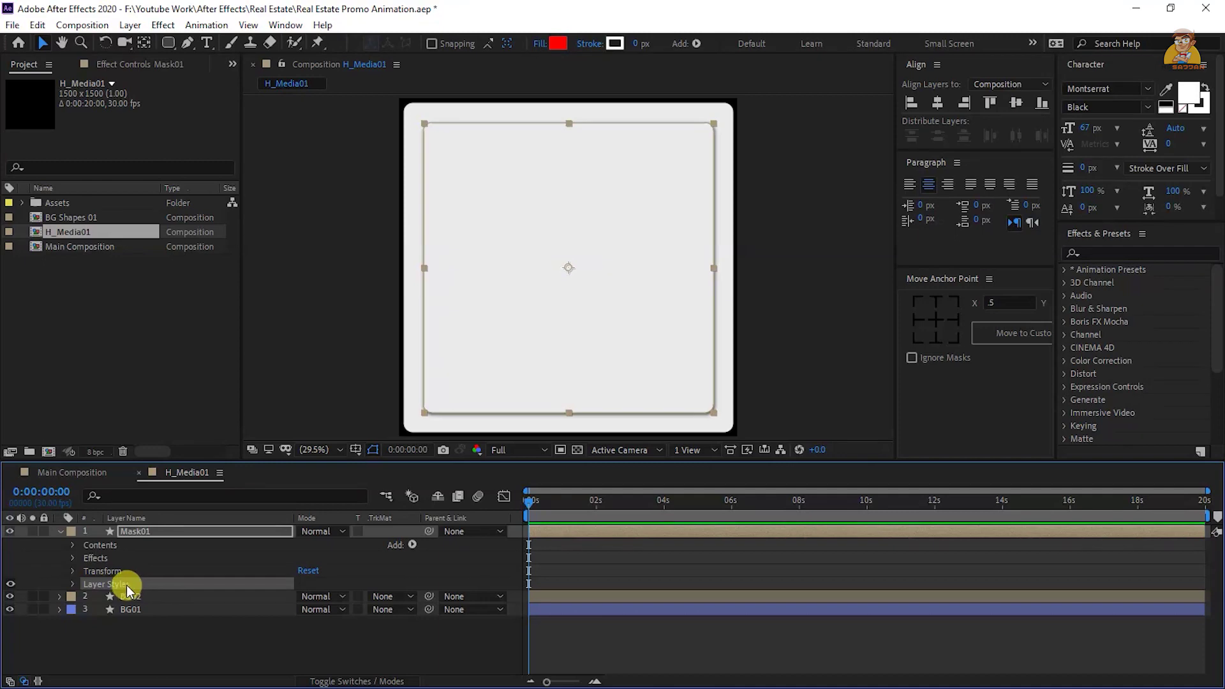
pyautogui.click(121, 586)
pyautogui.hotkey('ctrl', '`')
pyautogui.click(49, 451)
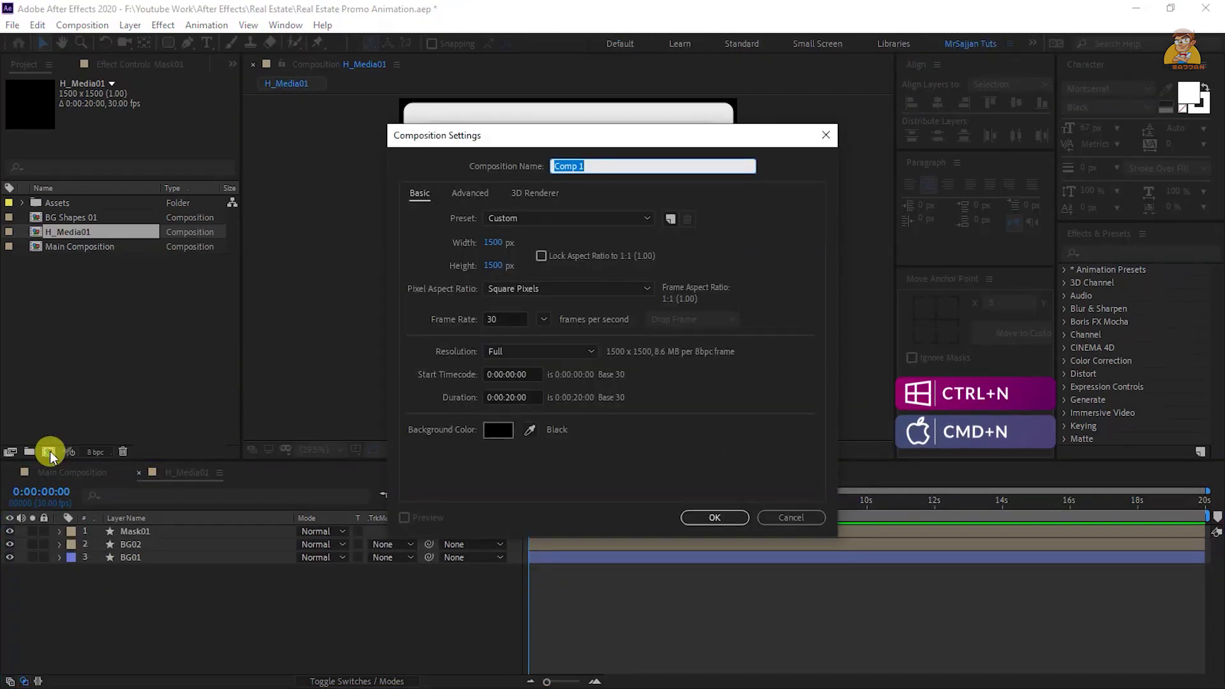
# Name the comp H_Placeholder01, add H01.jpg and scale the photo to 55%
pyautogui.write('laceholder01')
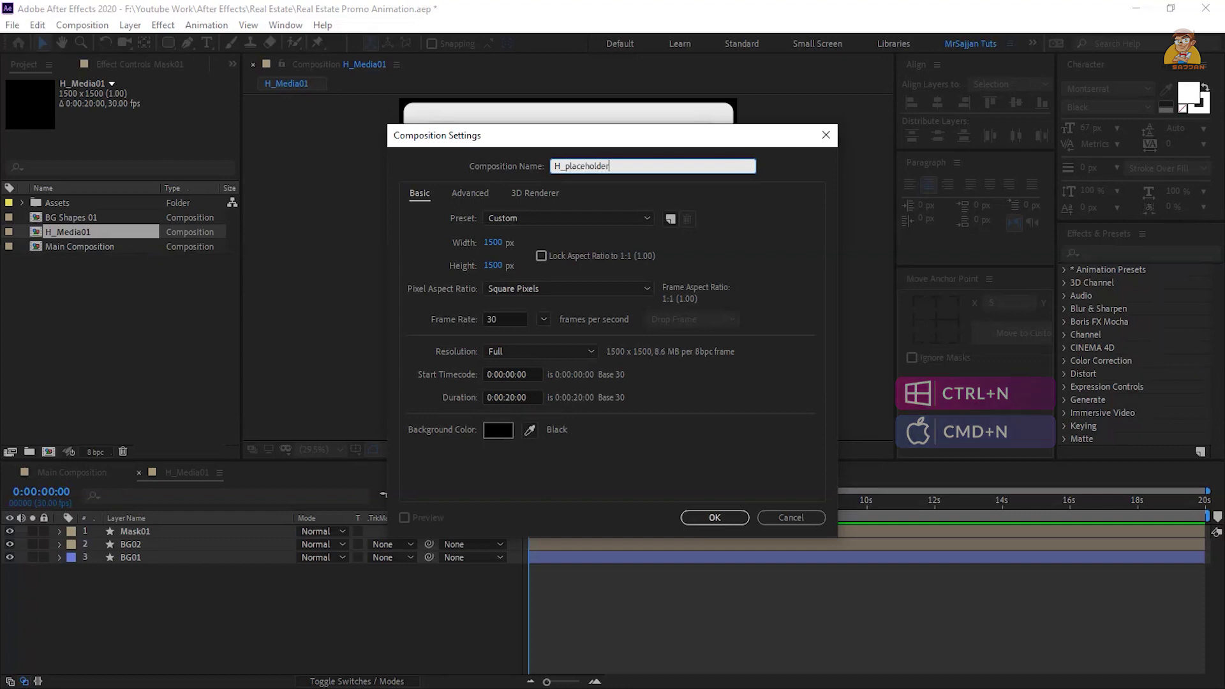
pyautogui.click(694, 521)
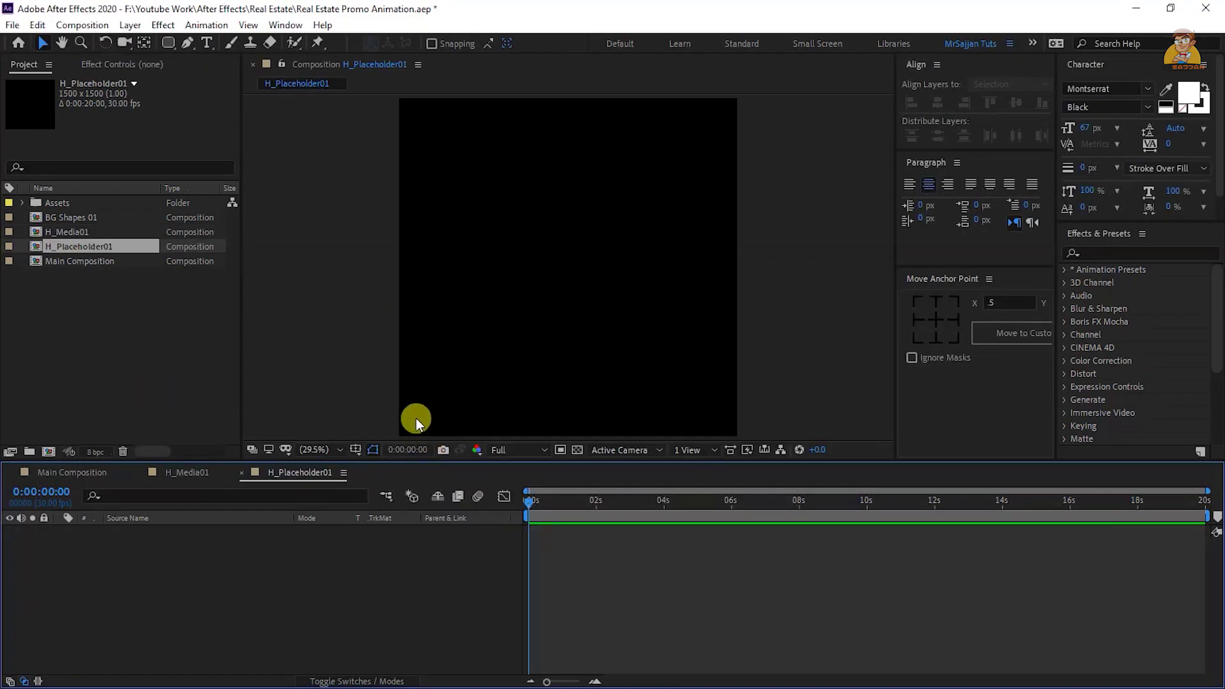
pyautogui.click(22, 202)
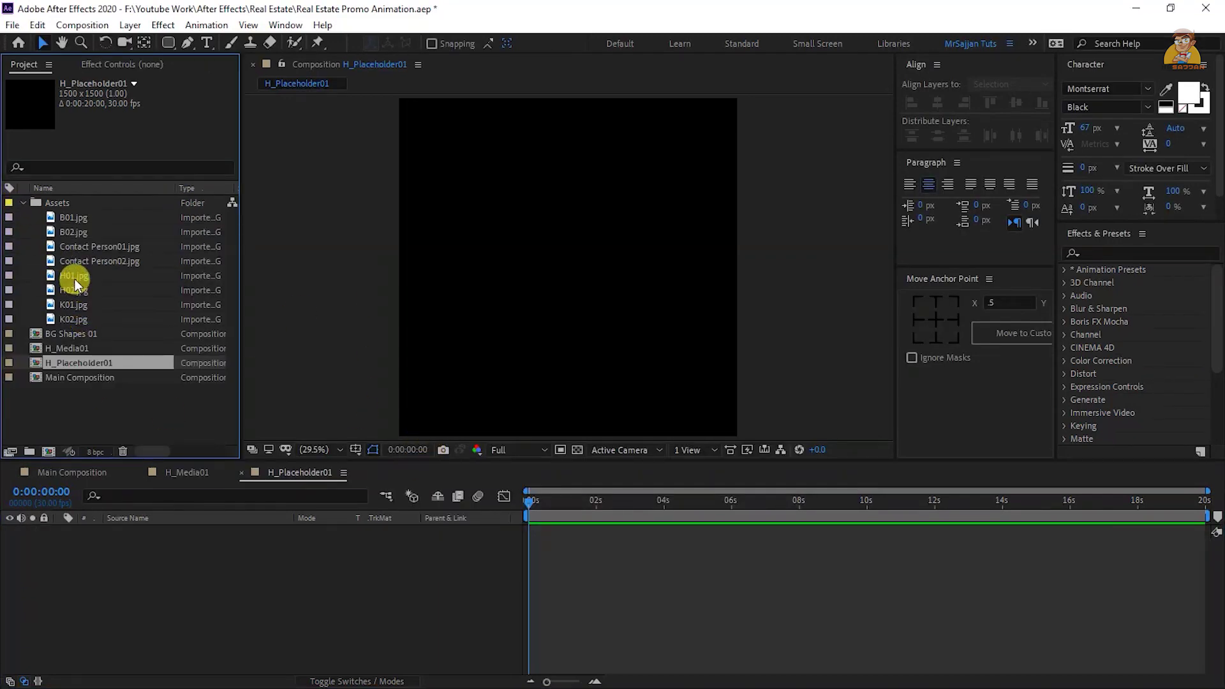
pyautogui.moveTo(74, 276); pyautogui.dragTo(174, 557)
pyautogui.press('s')
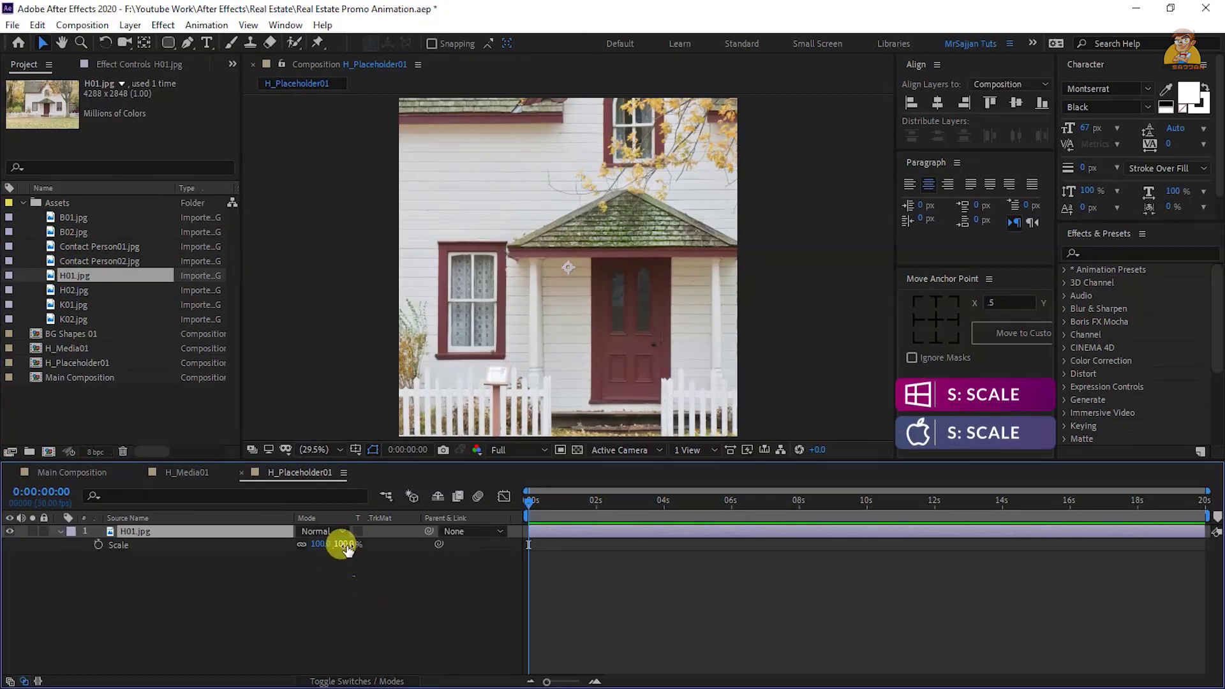
pyautogui.moveTo(339, 544); pyautogui.dragTo(314, 546)
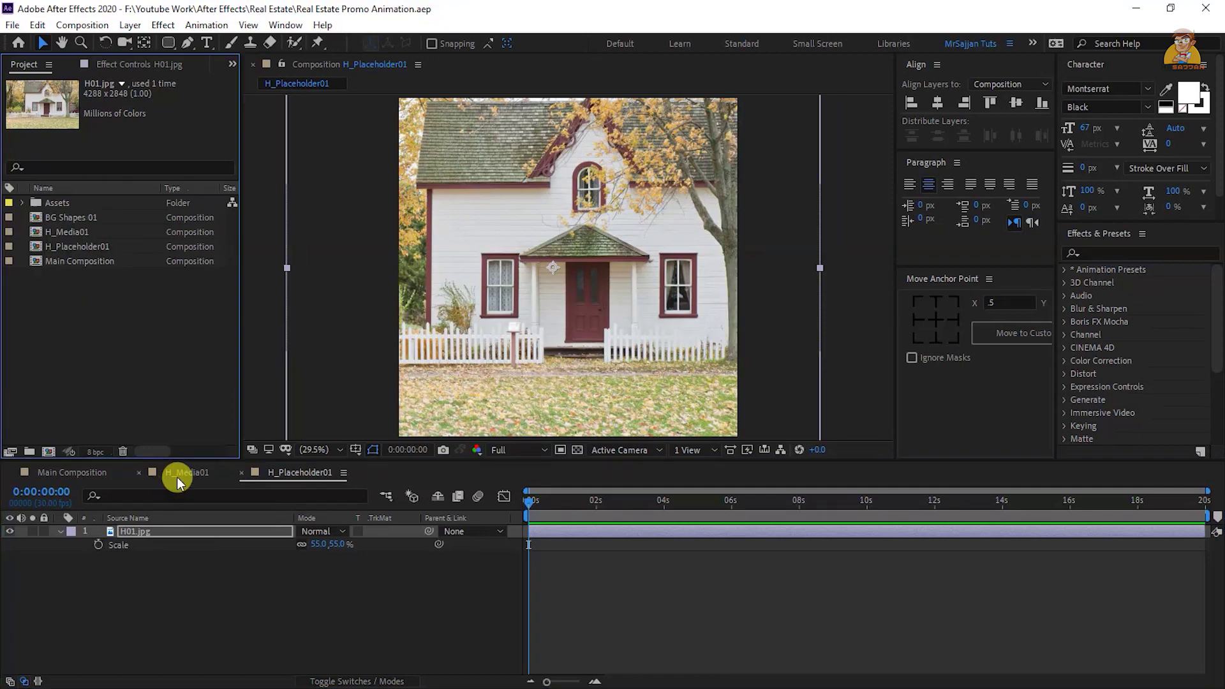
pyautogui.click(178, 475)
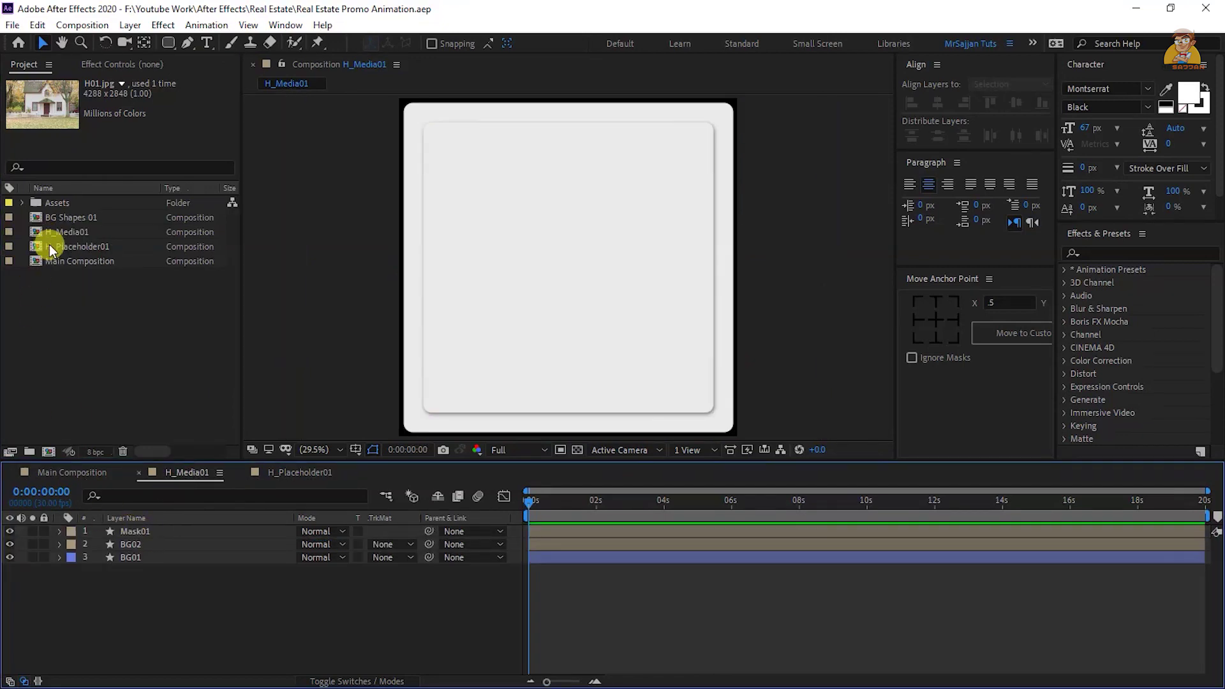
# Place H_Placeholder01 under Mask01 as an alpha matte and scale it to 89%
pyautogui.moveTo(59, 247); pyautogui.dragTo(138, 540)
pyautogui.click(384, 542)
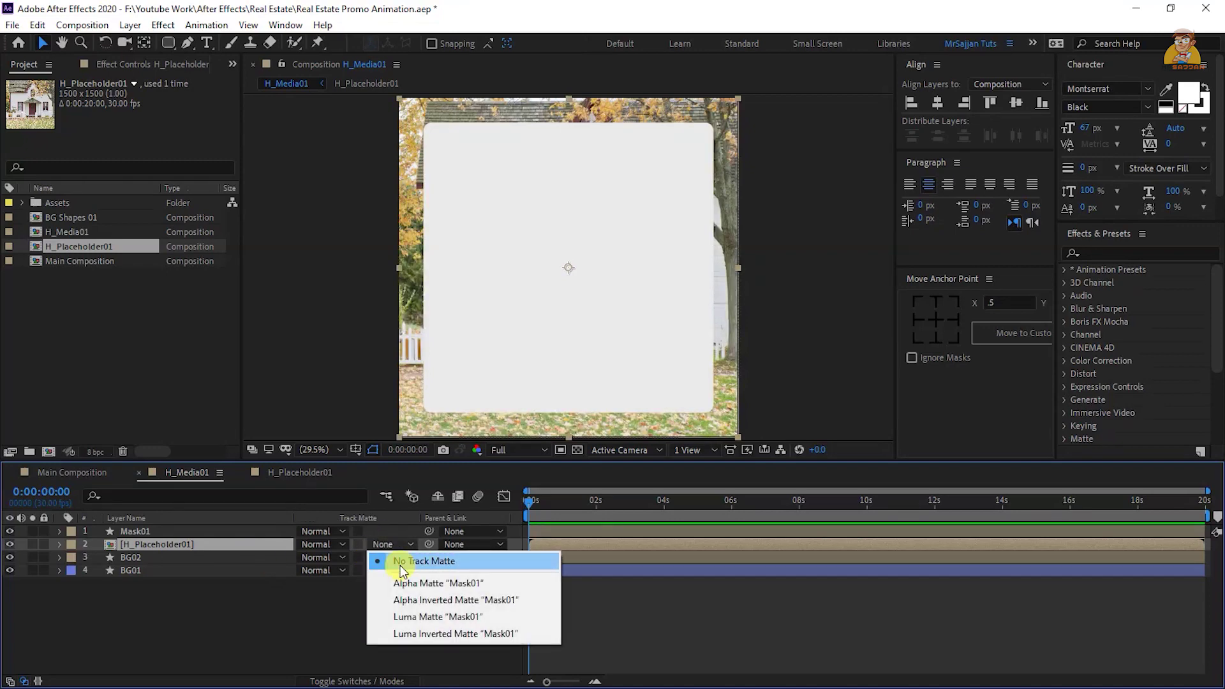
pyautogui.click(415, 584)
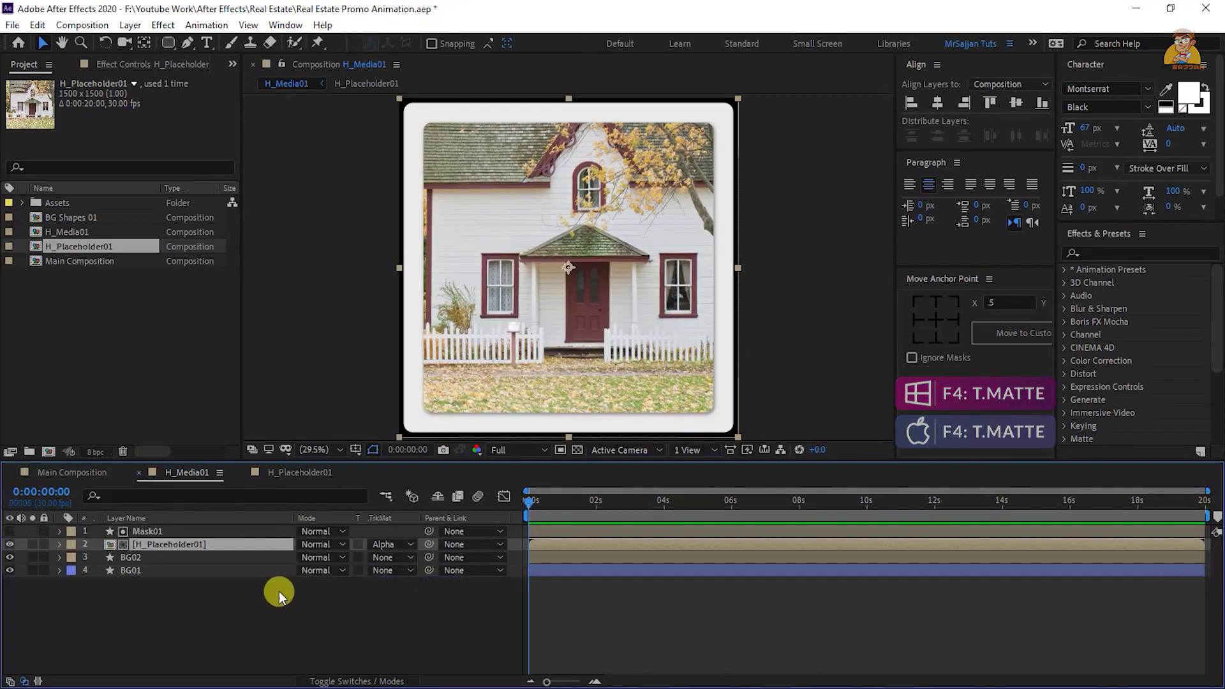
pyautogui.press('s')
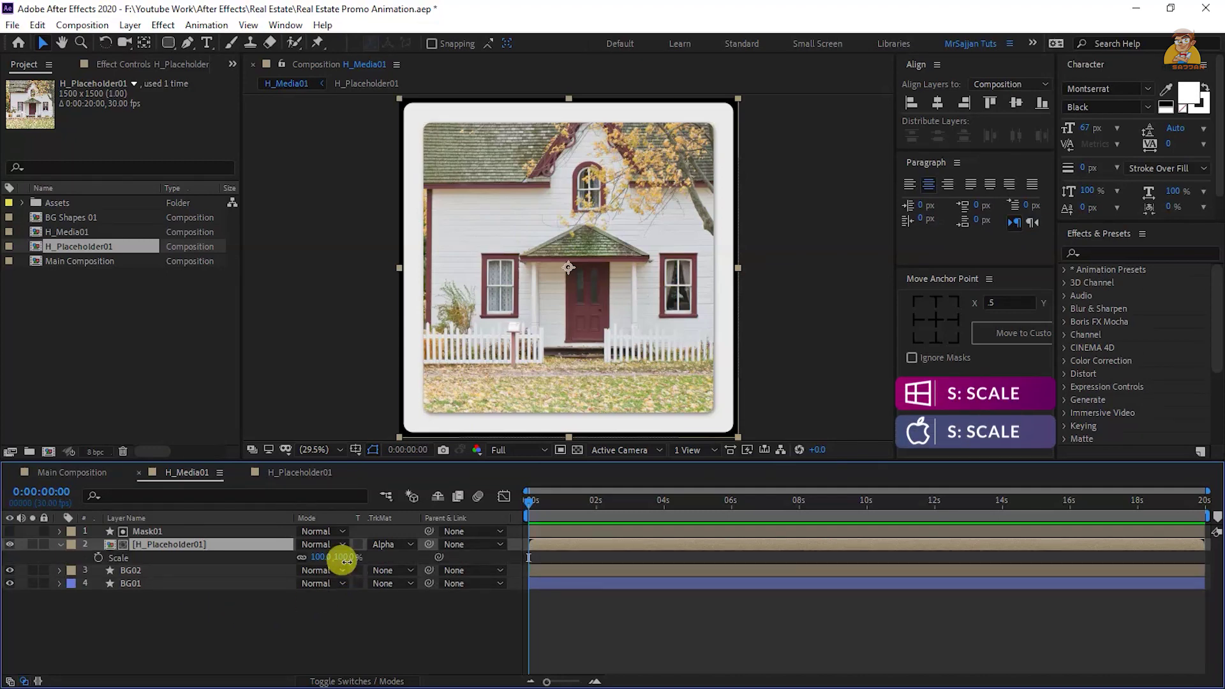
pyautogui.moveTo(346, 561); pyautogui.dragTo(347, 569)
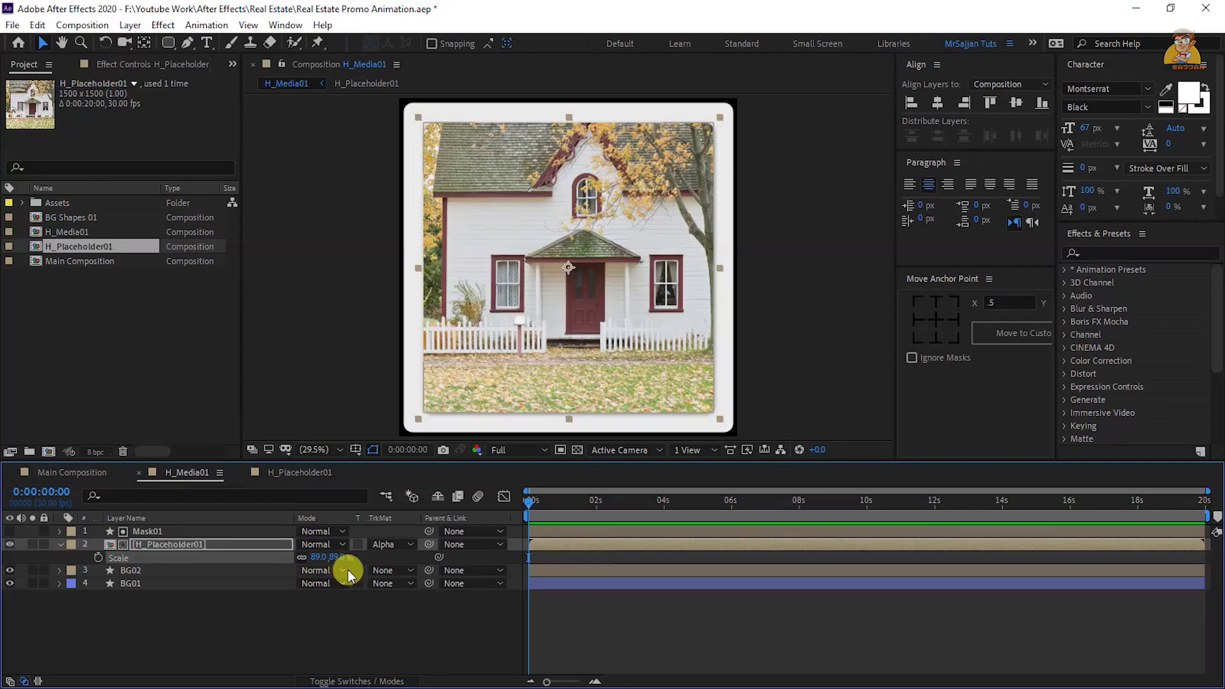
# Nudge H01.jpg left inside H_Placeholder01 so the tree at its right shows
pyautogui.click(281, 473)
pyautogui.hotkey('shift', 'Left')
pyautogui.hotkey('shift', 'Left')
pyautogui.hotkey('shift', 'Left')
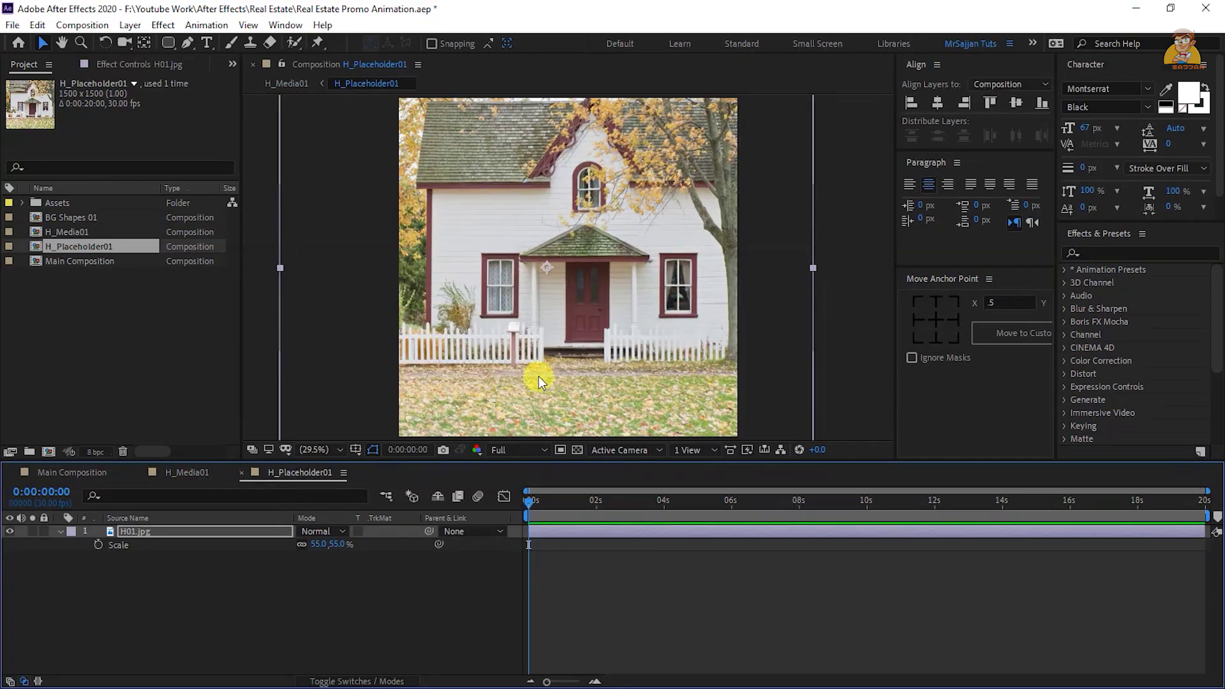
pyautogui.hotkey('shift', 'Left')
pyautogui.hotkey('shift', 'Left')
pyautogui.hotkey('shift', 'Left')
pyautogui.hotkey('shift', 'Left')
pyautogui.hotkey('shift', 'Left')
pyautogui.hotkey('shift', 'Left')
pyautogui.hotkey('shift', 'Left')
pyautogui.hotkey('shift', 'Left')
pyautogui.hotkey('shift', 'Left')
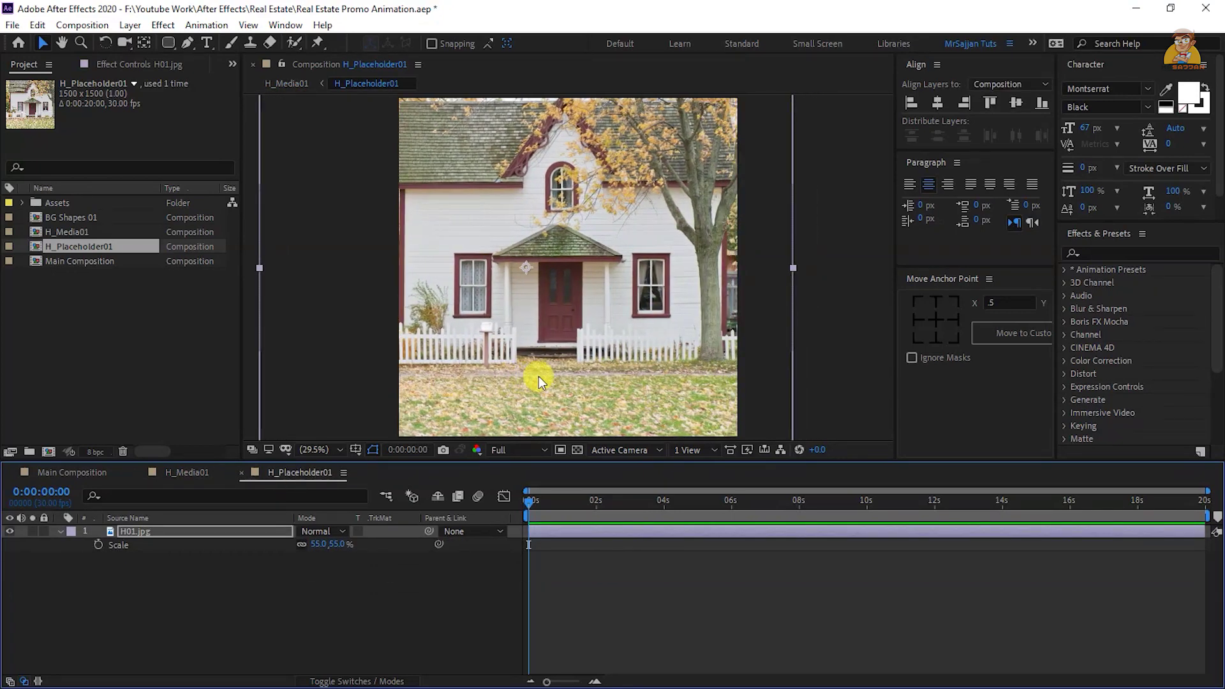
pyautogui.click(187, 473)
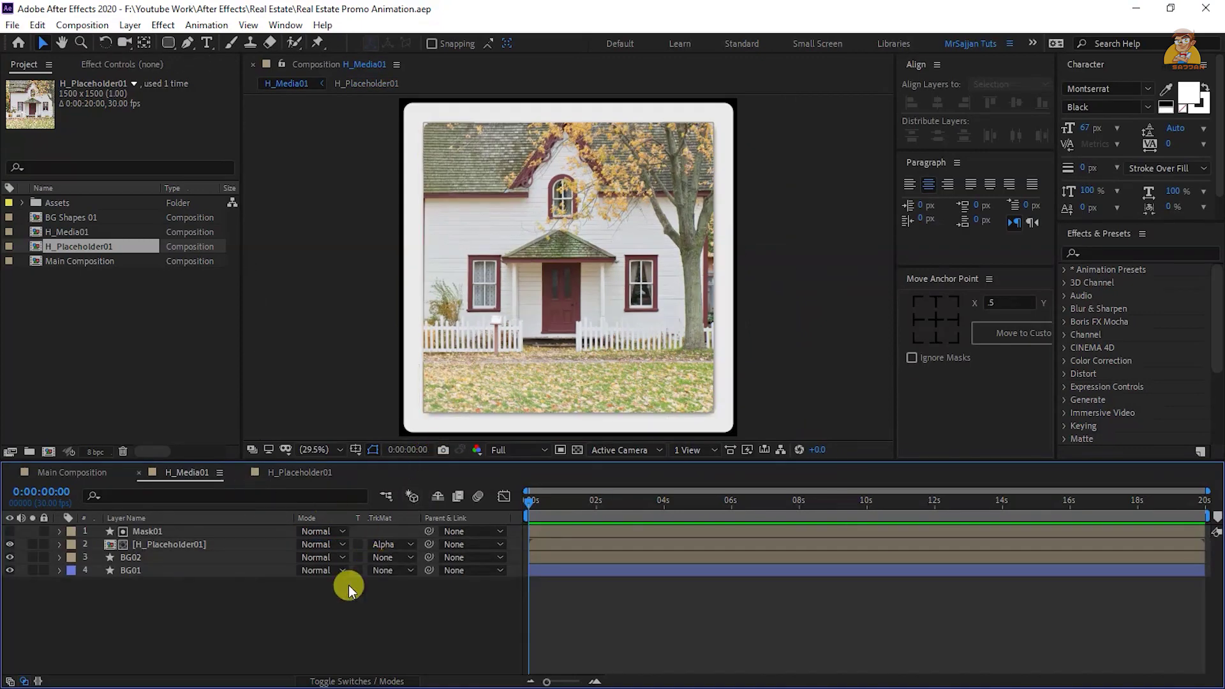
pyautogui.hotkey('ctrl', 't')
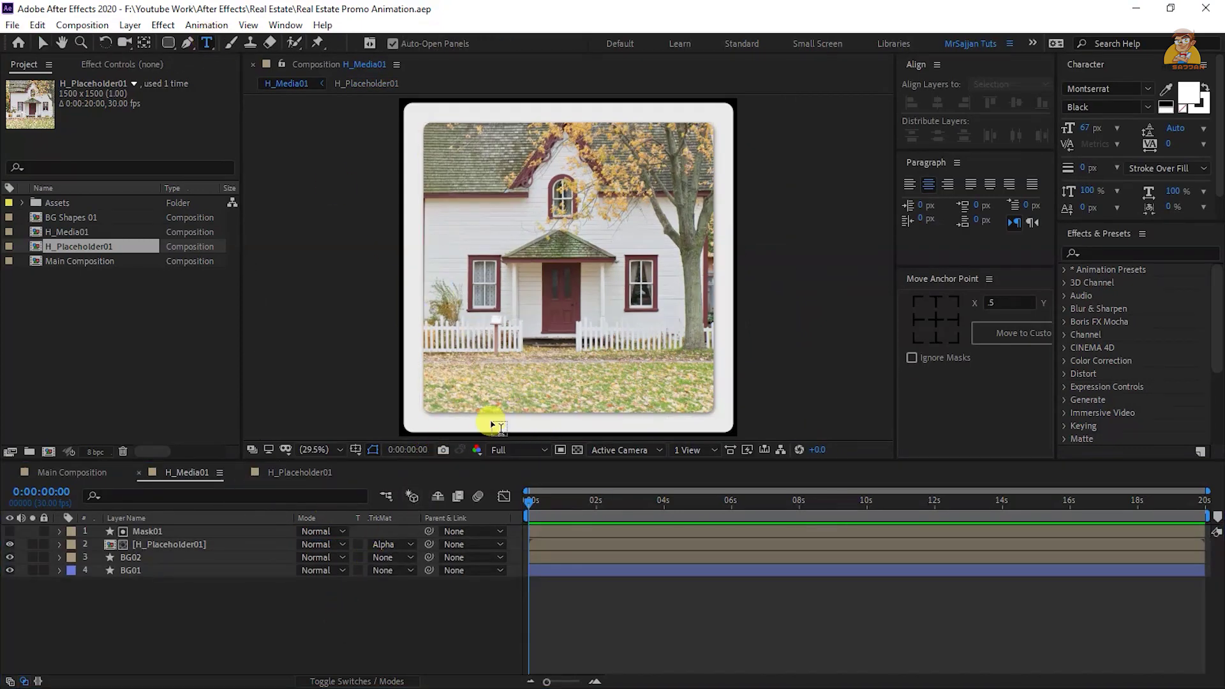
# Add a property text line at the card's bottom and set it in Bellerose Light
pyautogui.click(492, 420)
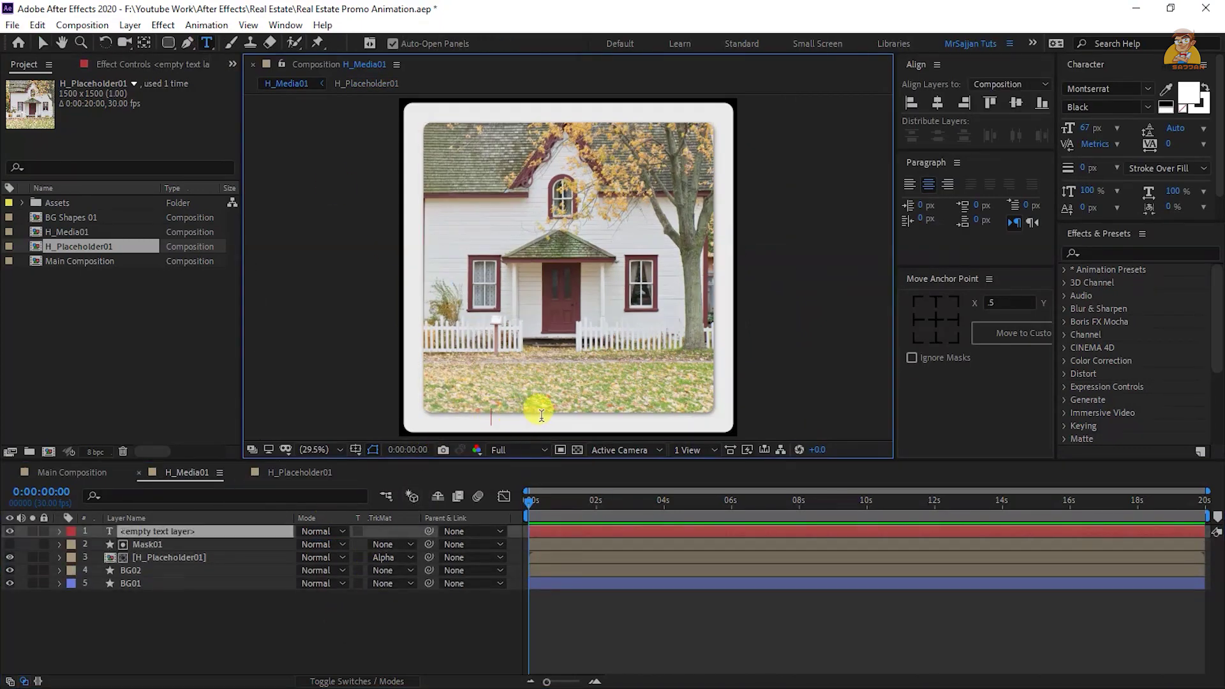
pyautogui.write('your')
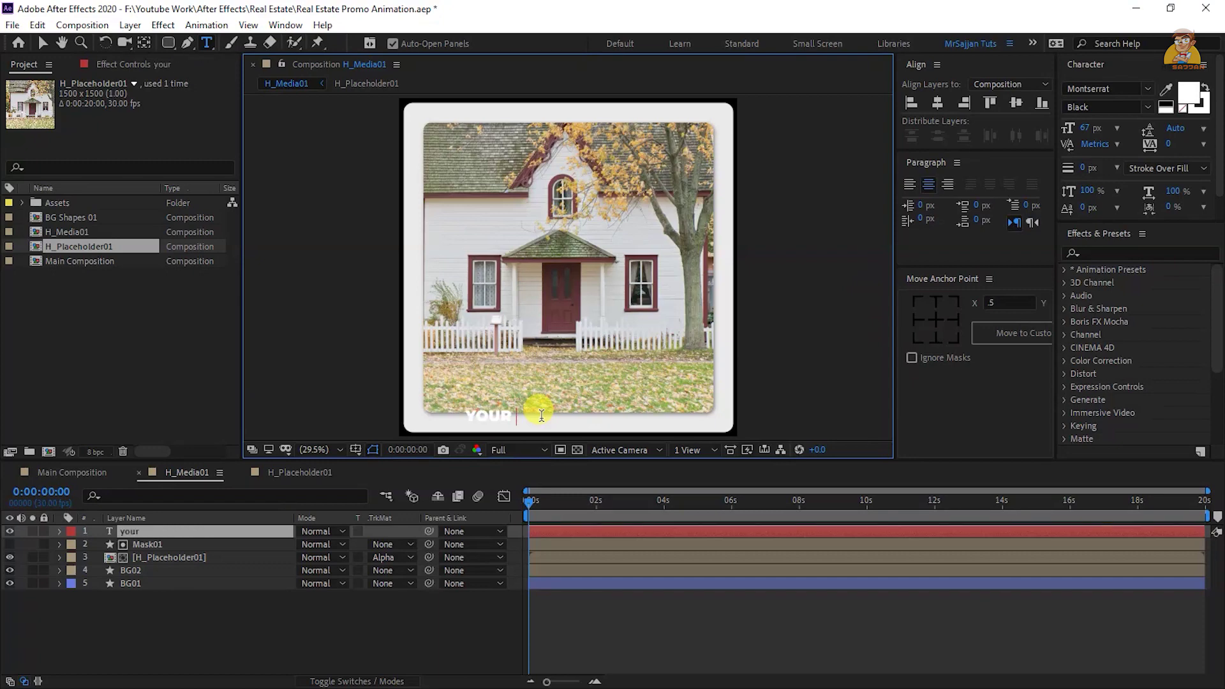
pyautogui.write(' dream home')
pyautogui.click(1129, 87)
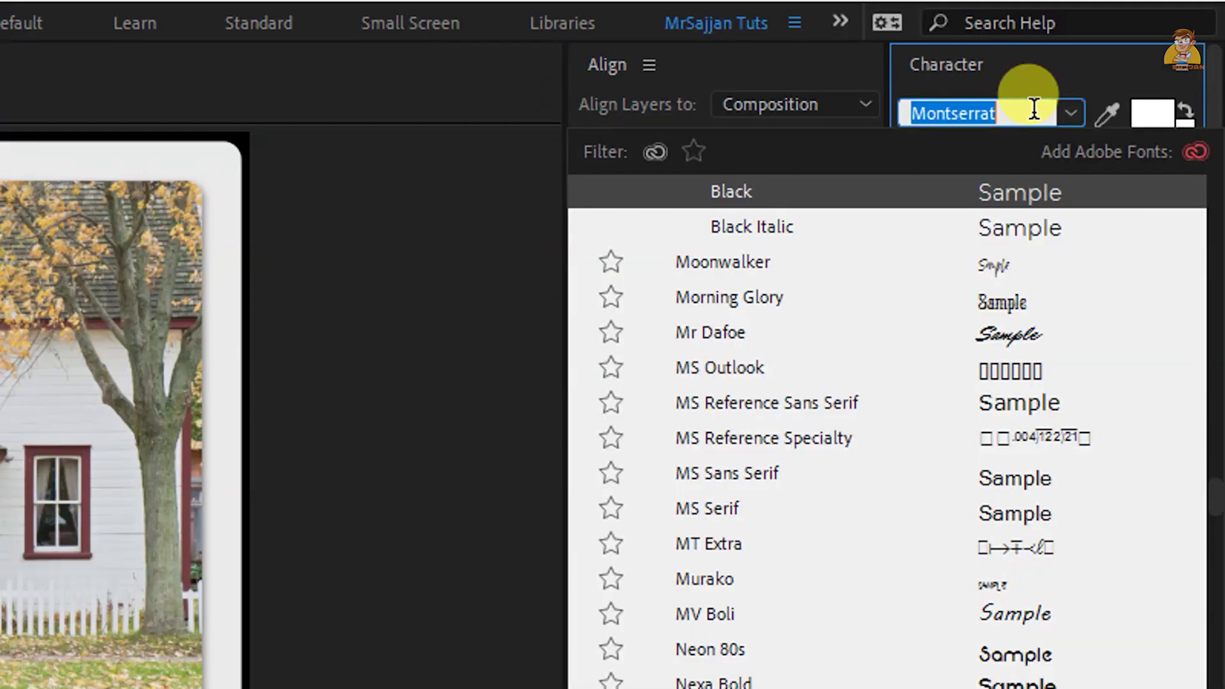
pyautogui.write('beller')
pyautogui.press('Return')
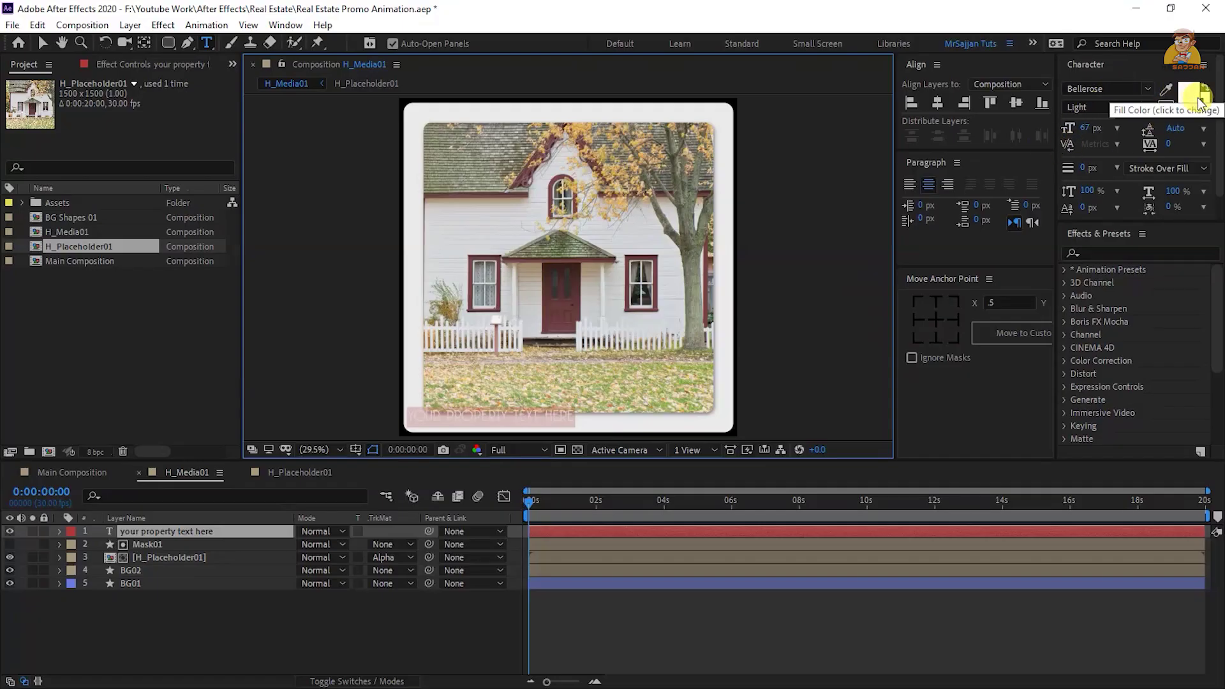
# Make the text dark grey at 47 px, centred horizontally and nudged slightly down
pyautogui.click(1188, 94)
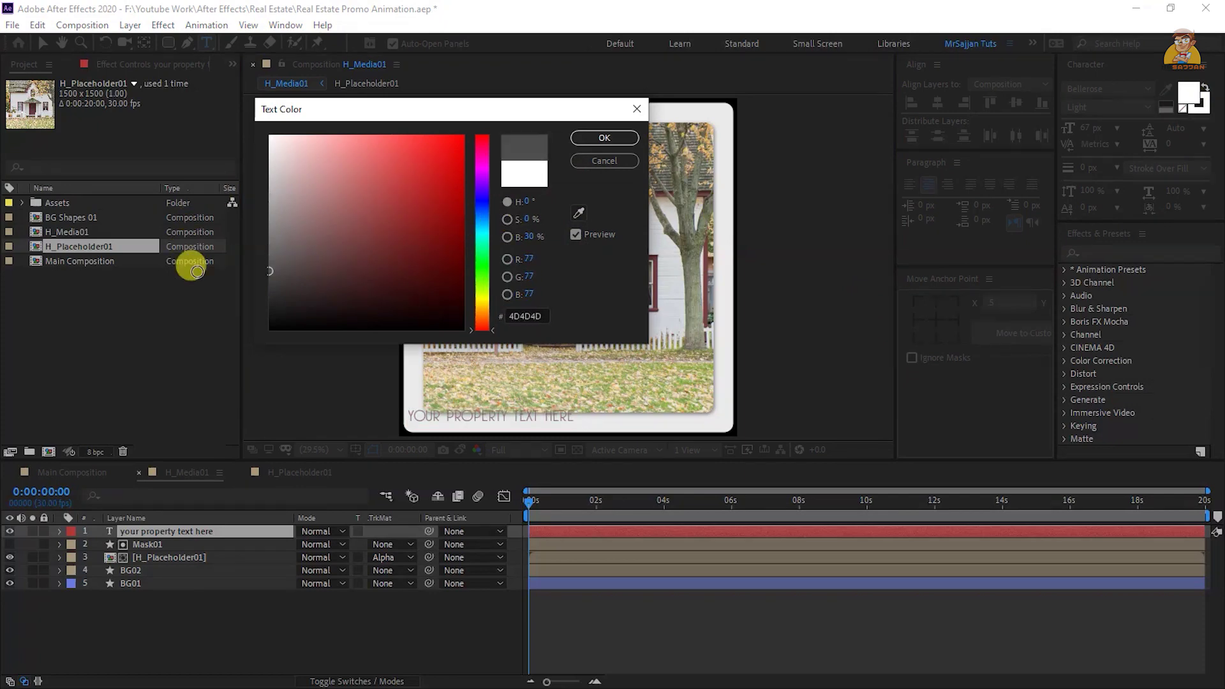
pyautogui.moveTo(220, 200); pyautogui.dragTo(197, 279)
pyautogui.click(604, 137)
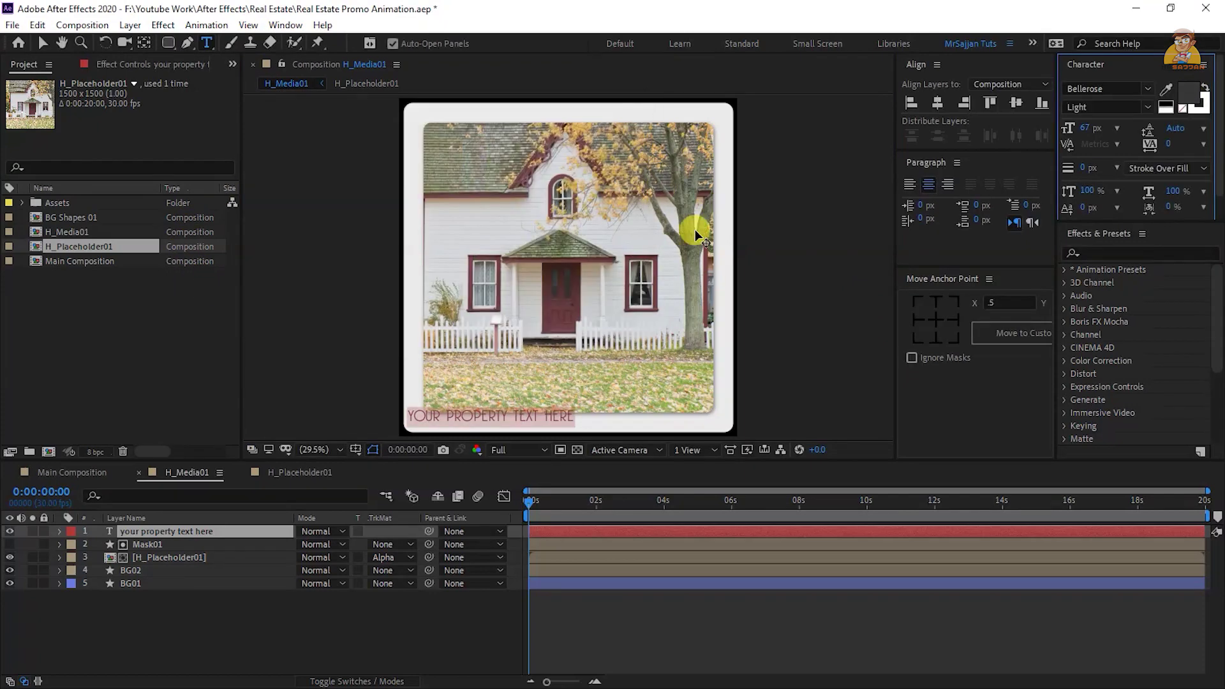
pyautogui.moveTo(1080, 128); pyautogui.dragTo(412, 210)
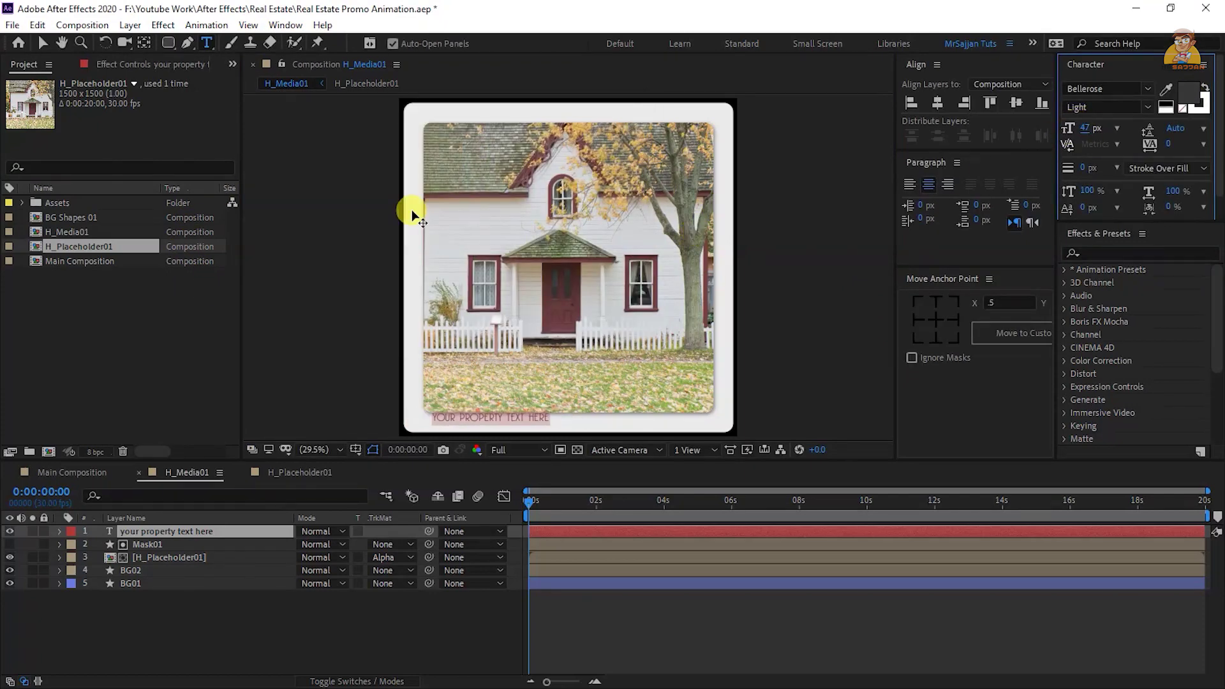
pyautogui.click(930, 316)
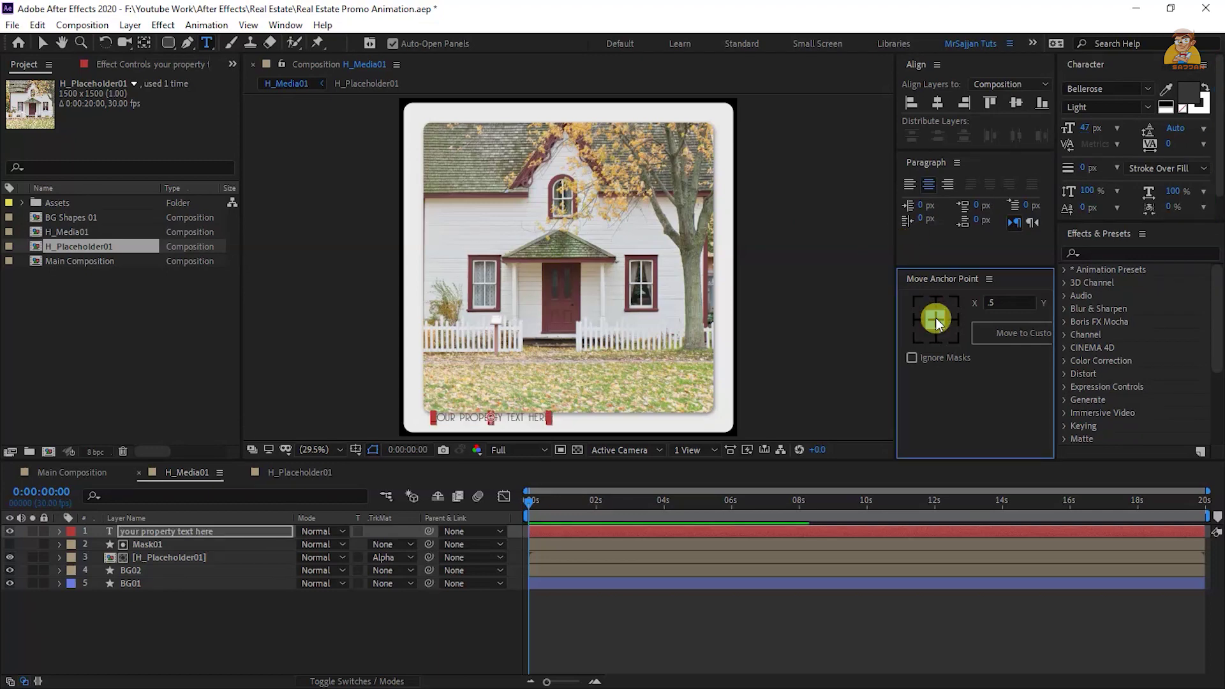
pyautogui.click(942, 107)
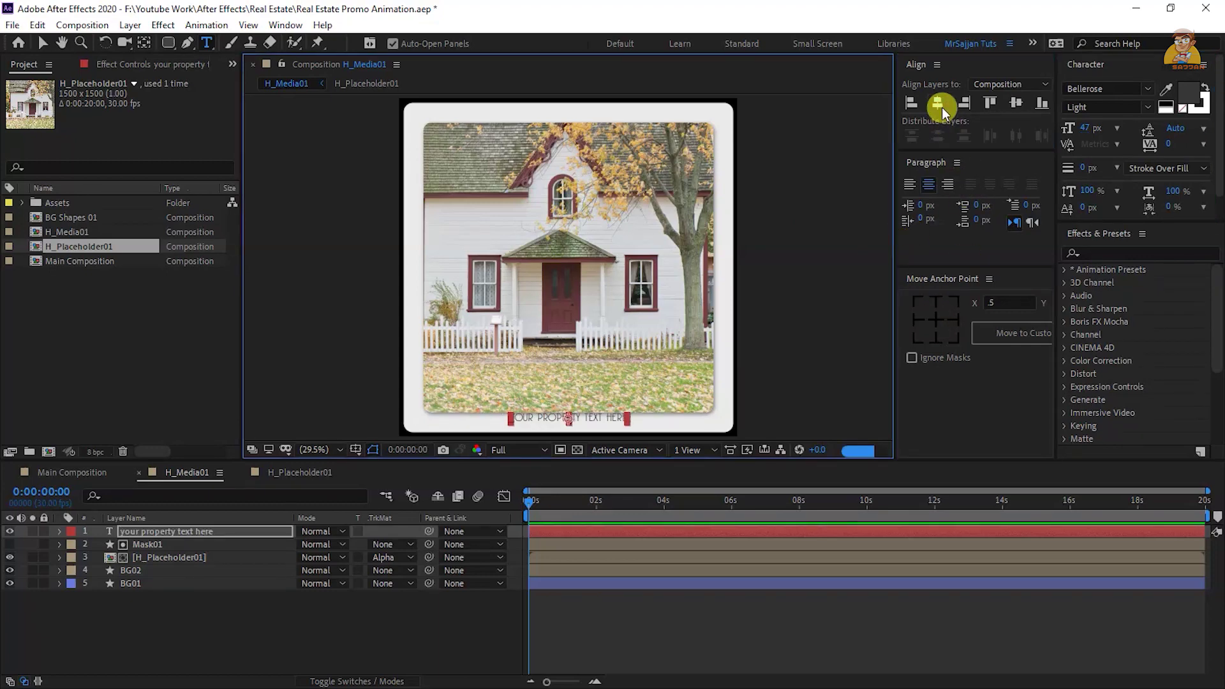
pyautogui.hotkey('shift', 'Down')
pyautogui.hotkey('shift', 'Down')
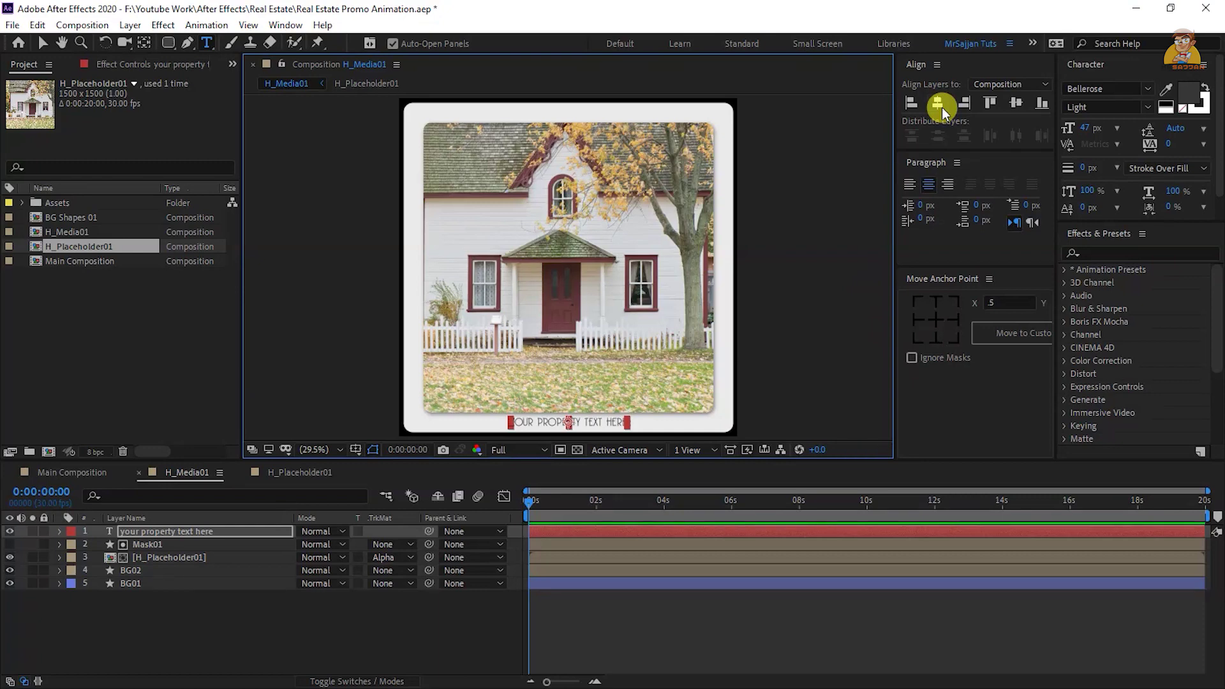
# Add a text animator with Position and Opacity properties to the property text layer
pyautogui.click(60, 531)
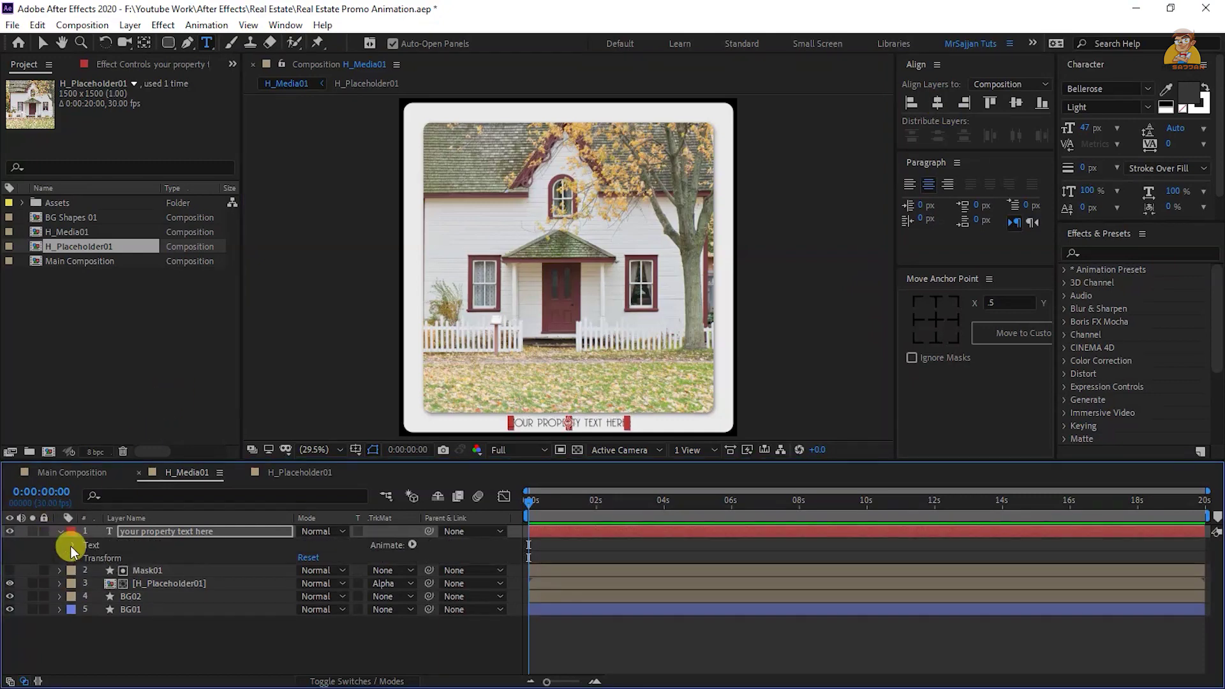
pyautogui.click(412, 545)
pyautogui.click(475, 273)
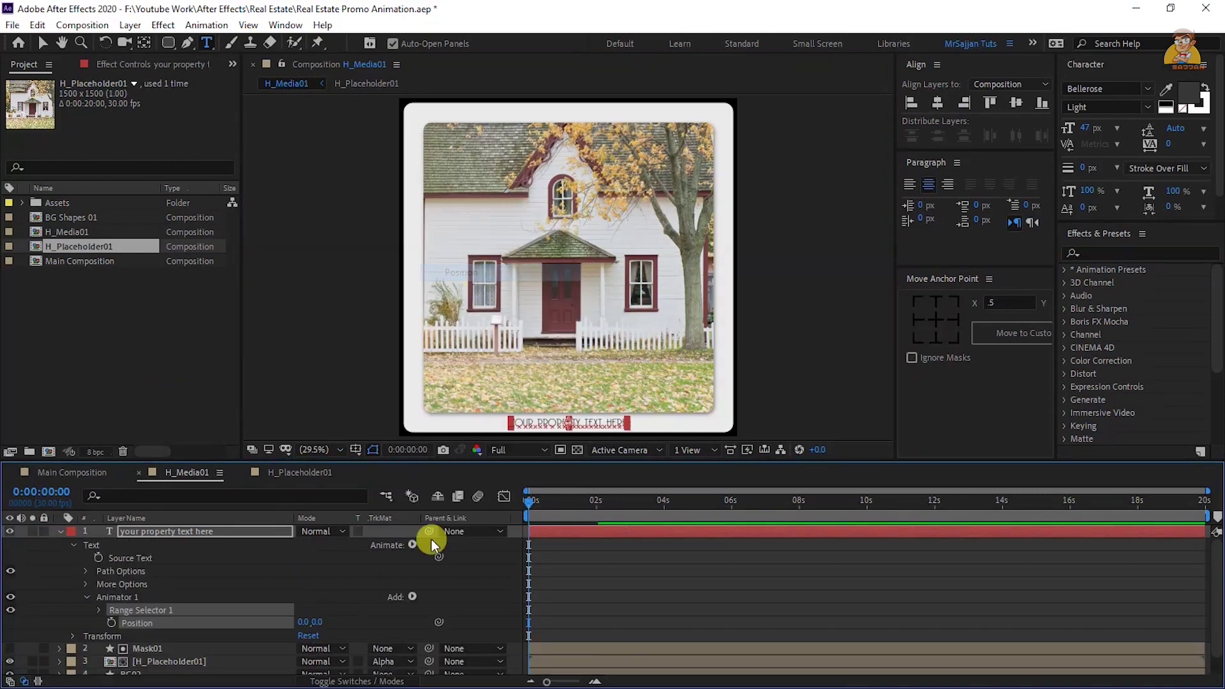
pyautogui.click(413, 545)
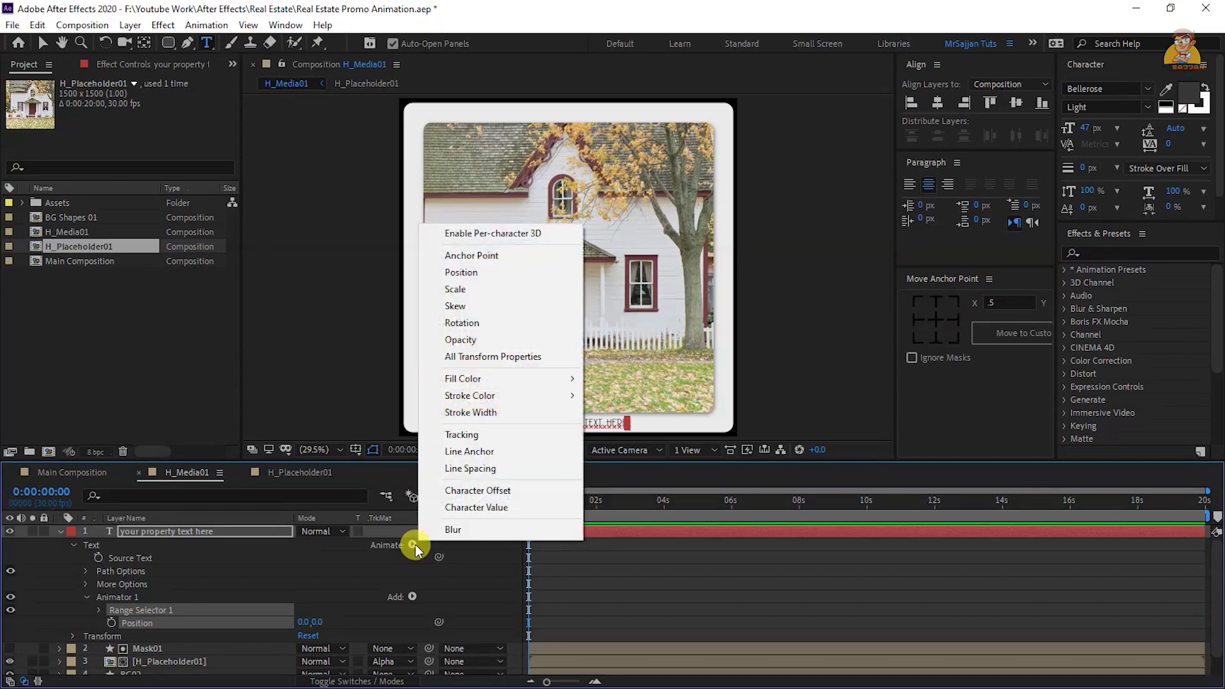
pyautogui.click(460, 339)
# Keyframe Range Start from 0% to 100% at 1:15, with Opacity 0% and Position offset 100
pyautogui.click(99, 610)
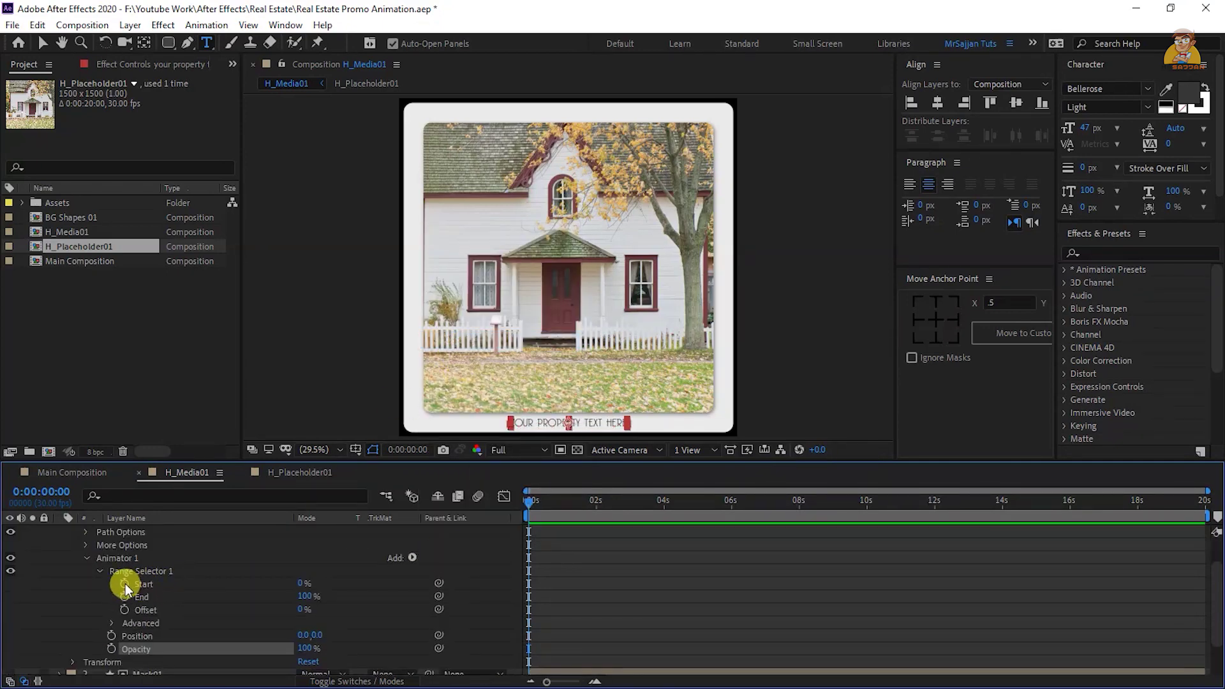
pyautogui.click(125, 584)
pyautogui.moveTo(564, 508); pyautogui.dragTo(578, 511)
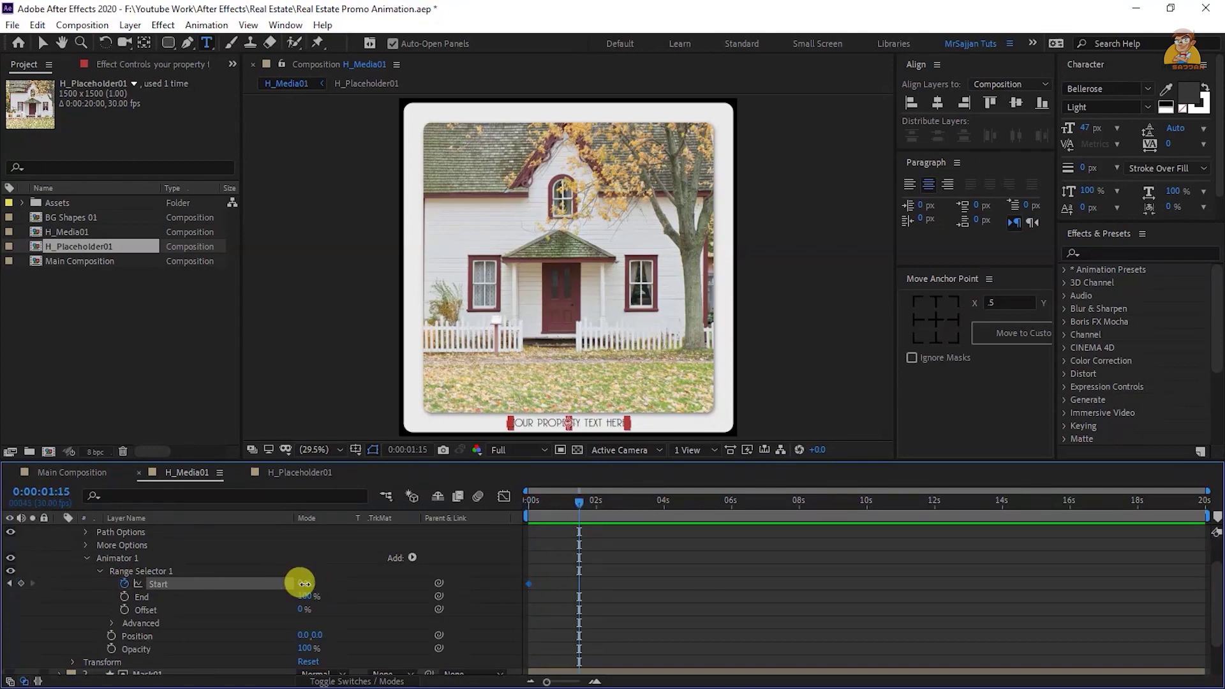
pyautogui.moveTo(308, 583); pyautogui.dragTo(415, 582)
pyautogui.moveTo(303, 648); pyautogui.dragTo(156, 644)
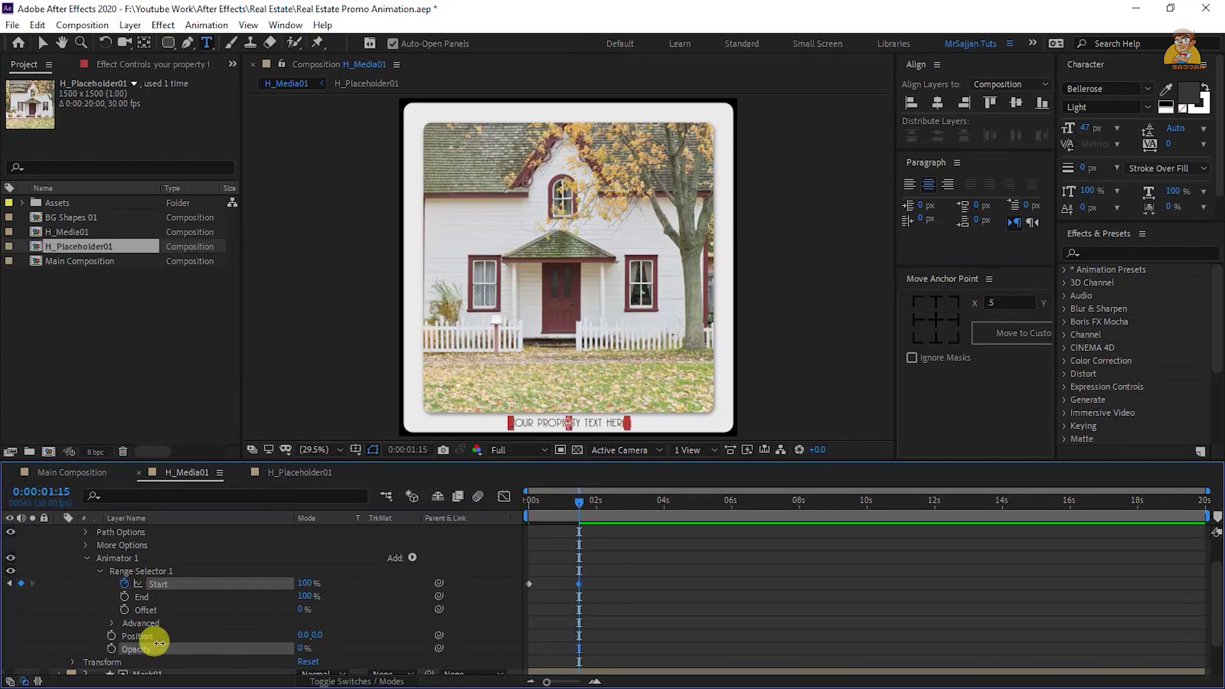
pyautogui.click(317, 638)
pyautogui.write('100')
pyautogui.press('Return')
# Apply Easy Ease to both Range Start keyframes
pyautogui.moveTo(590, 509)
pyautogui.mouseDown()
pyautogui.moveTo(539, 514)
pyautogui.moveTo(591, 523)
pyautogui.mouseUp()
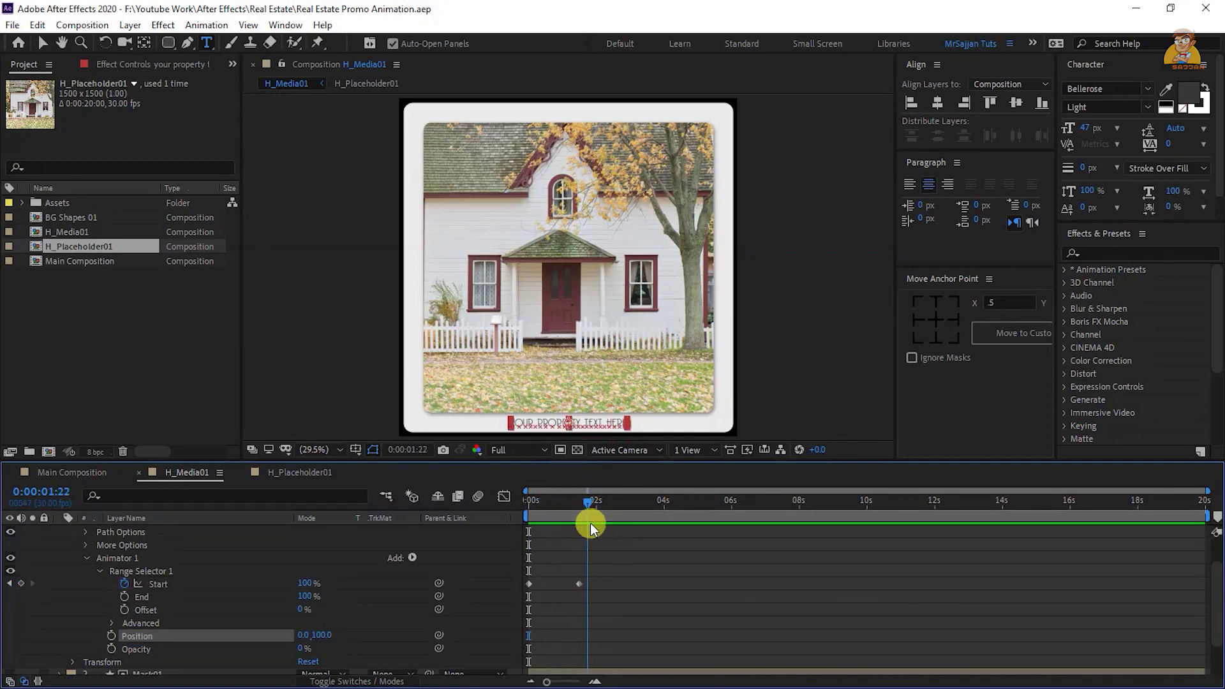
pyautogui.moveTo(603, 573); pyautogui.dragTo(529, 591)
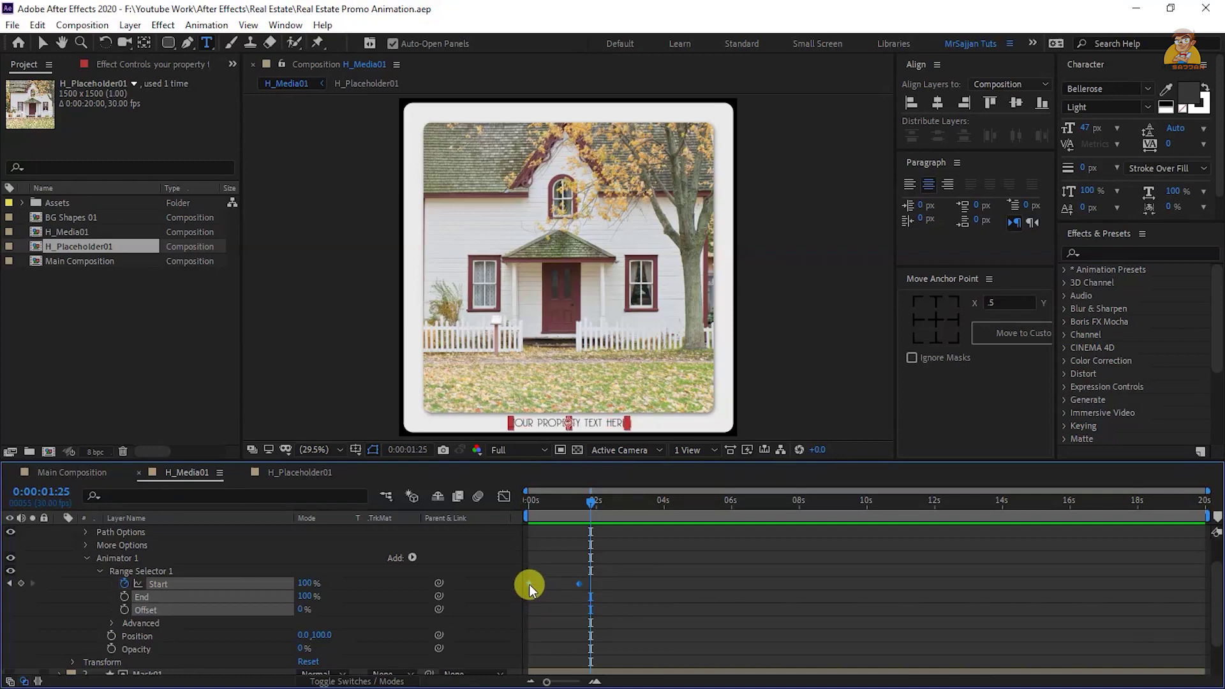
pyautogui.rightClick(530, 584)
pyautogui.moveTo(584, 572)
pyautogui.click(781, 476)
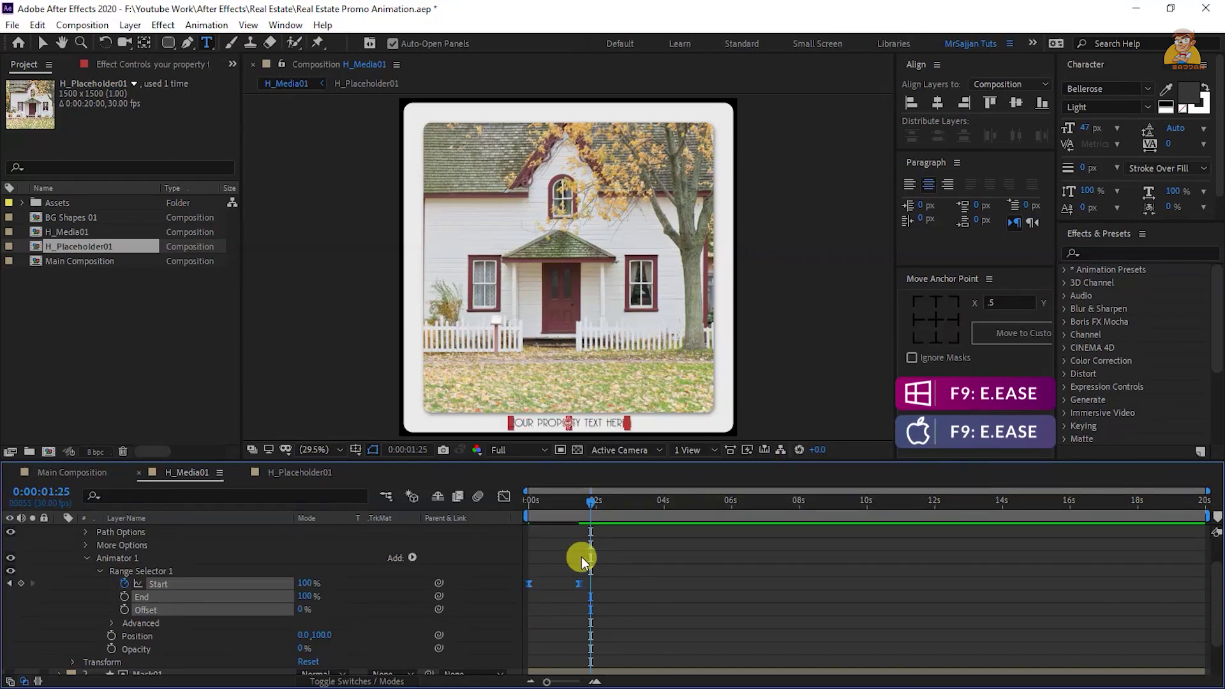
# Reshape the speed graph so the reveal starts fast and slows down
pyautogui.click(504, 496)
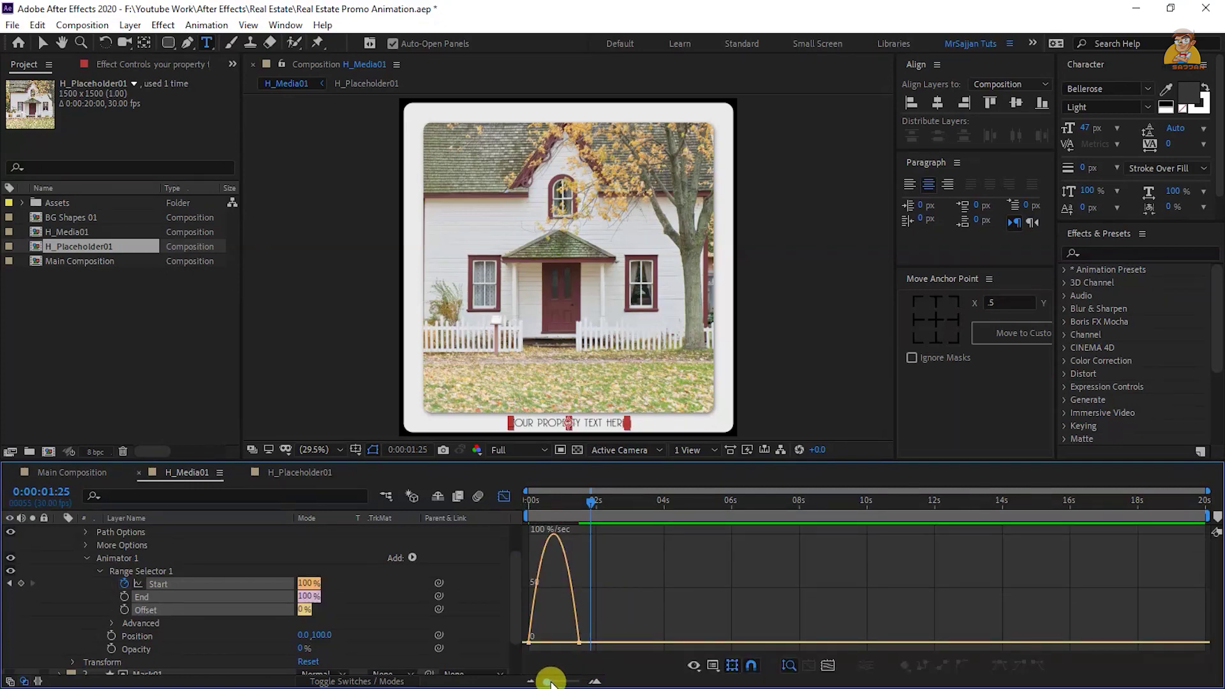
pyautogui.moveTo(547, 681); pyautogui.dragTo(570, 683)
pyautogui.rightClick(687, 591)
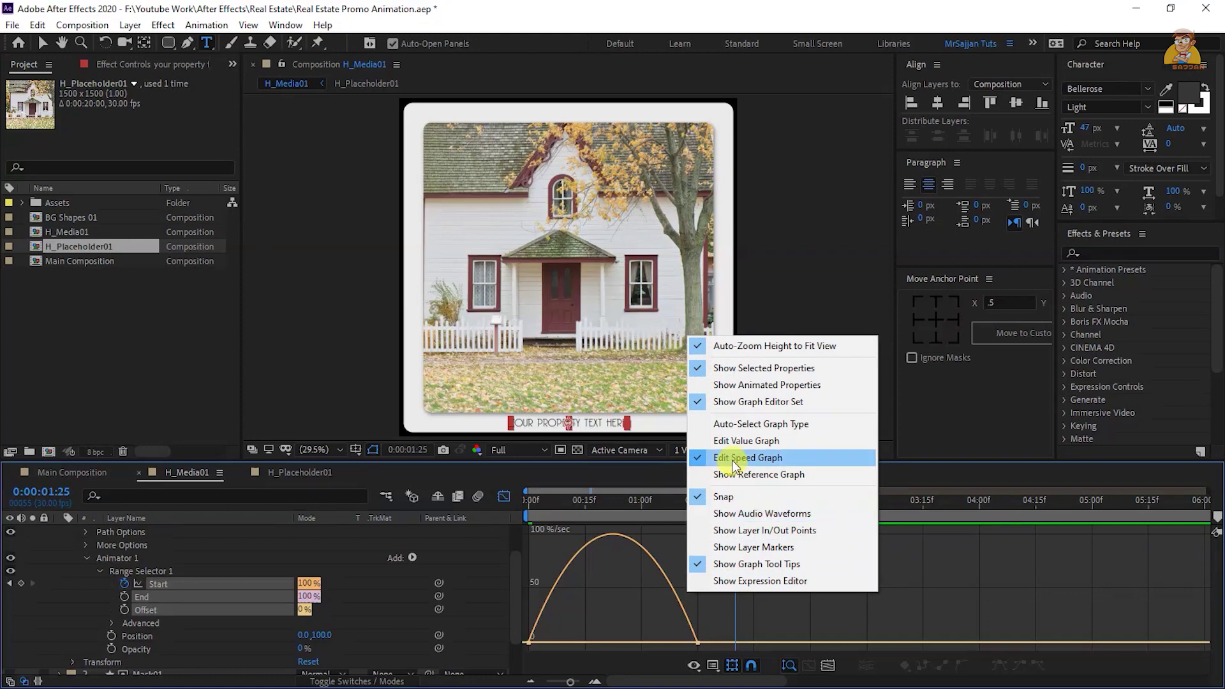
pyautogui.click(697, 642)
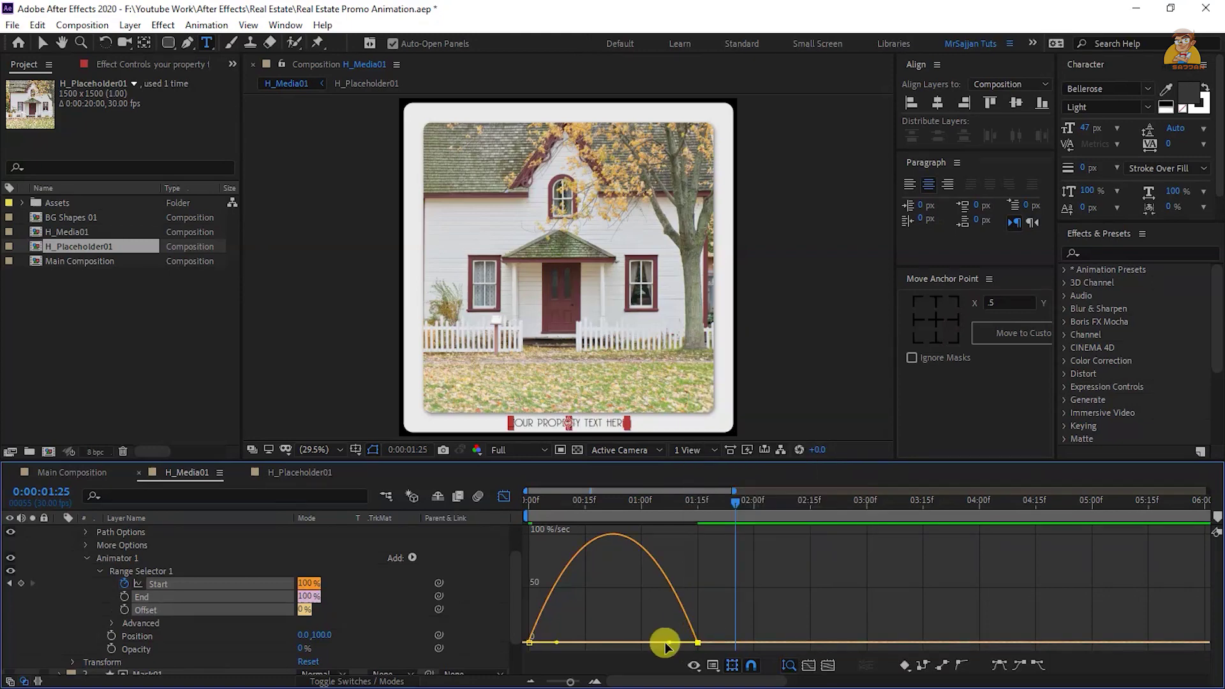
pyautogui.moveTo(657, 641); pyautogui.dragTo(638, 641)
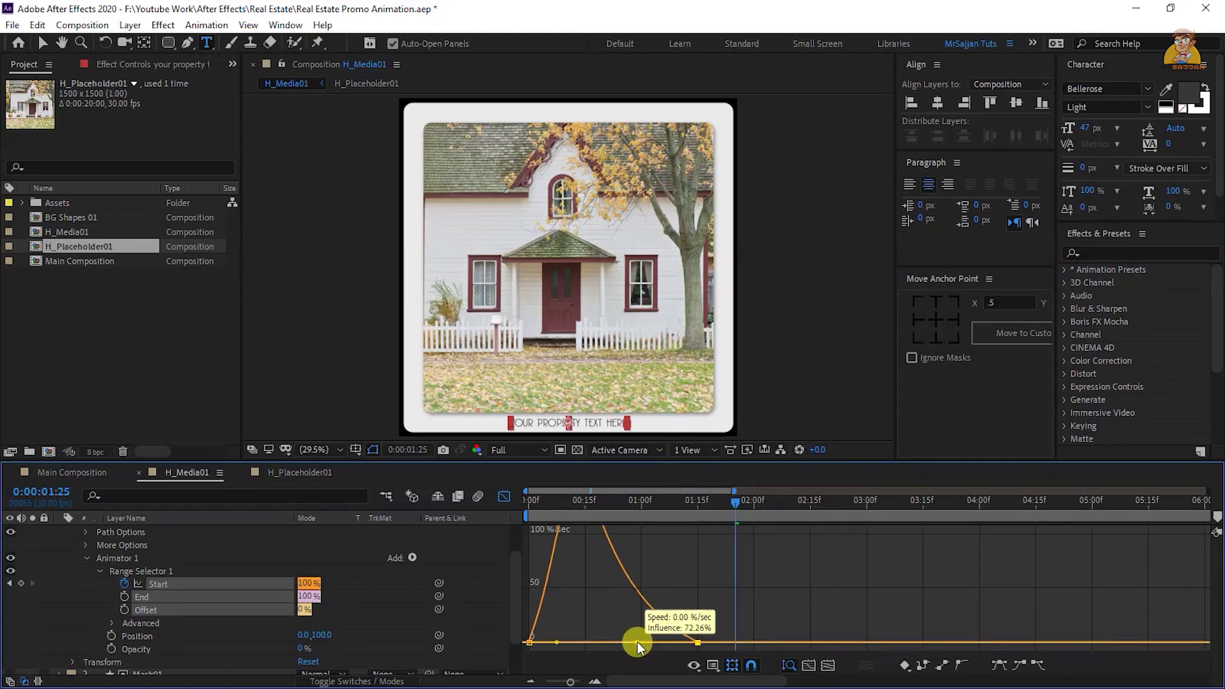
# Preview the text reveal from the start and collapse the layer properties
pyautogui.click(505, 497)
pyautogui.press('Home')
pyautogui.press('space')
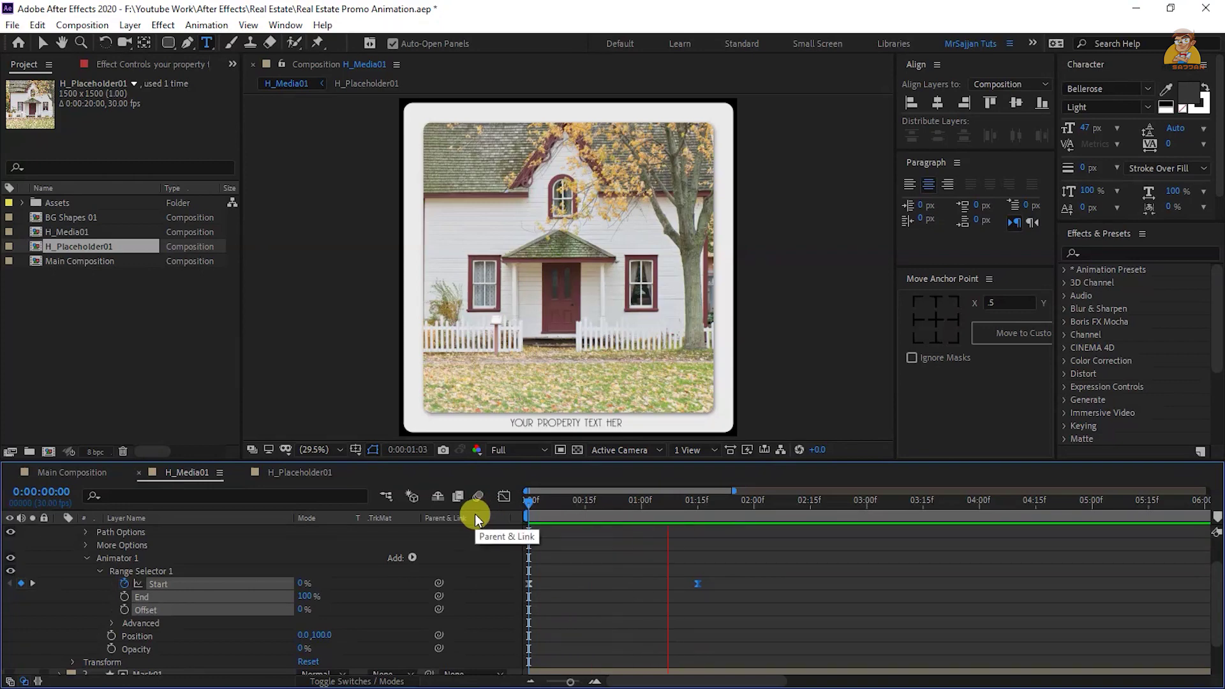
pyautogui.press('space')
pyautogui.press('v')
pyautogui.press('u')
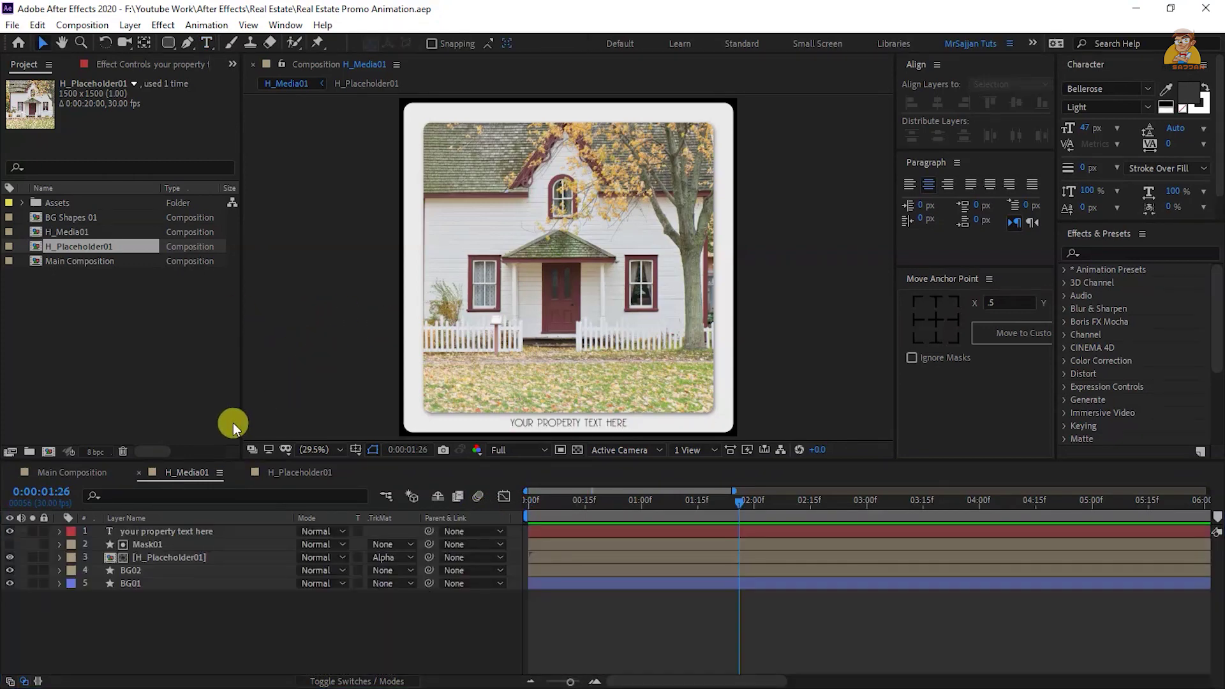
# Duplicate H_Placeholder01 and rename the copy B_Placeholder01
pyautogui.click(86, 320)
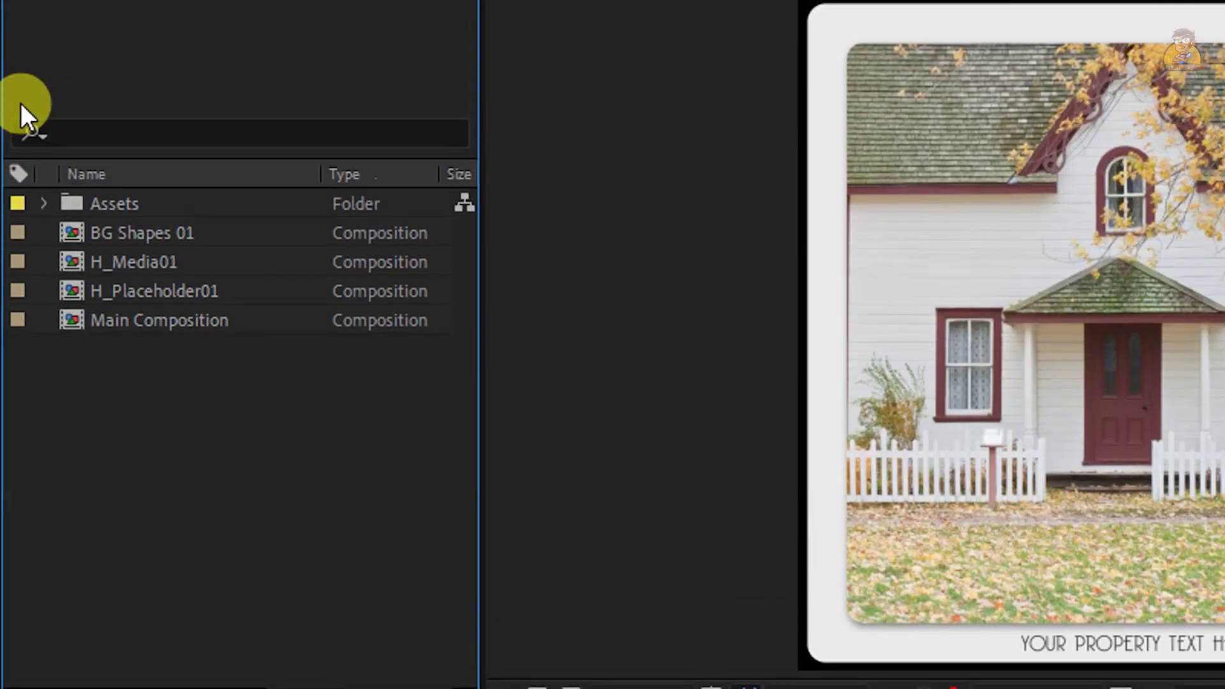
pyautogui.click(140, 289)
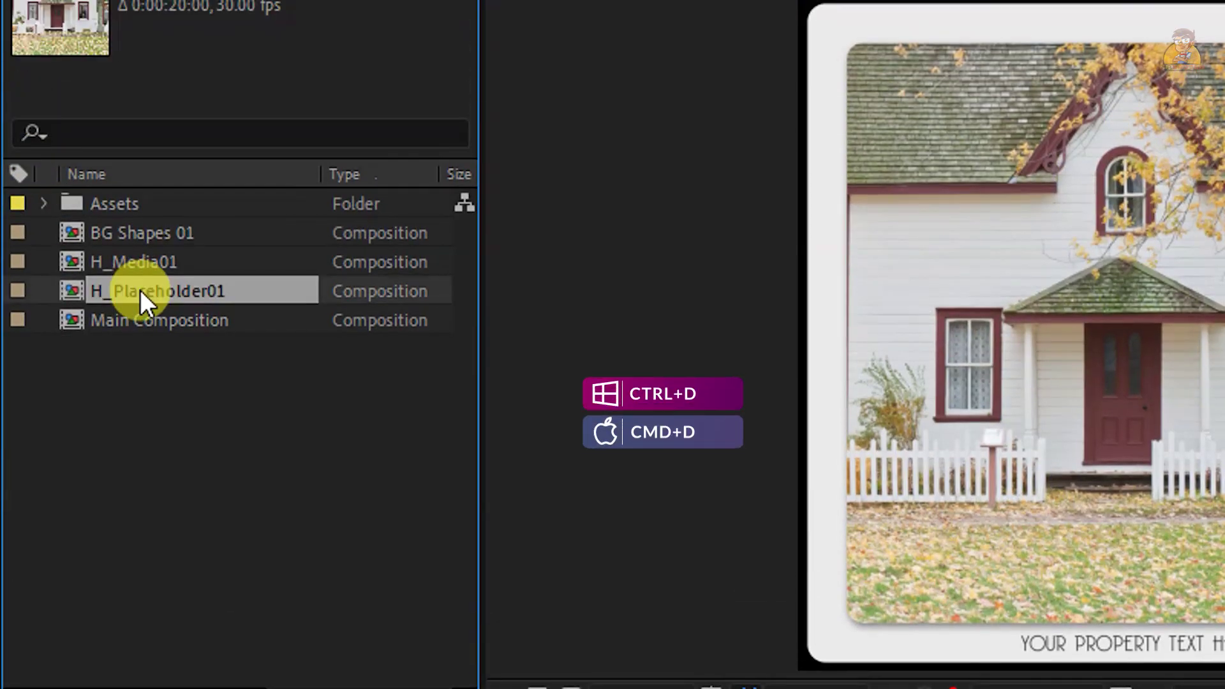
pyautogui.hotkey('ctrl', 'd')
pyautogui.press('Return')
pyautogui.press('Right')
pyautogui.press('BackSpace')
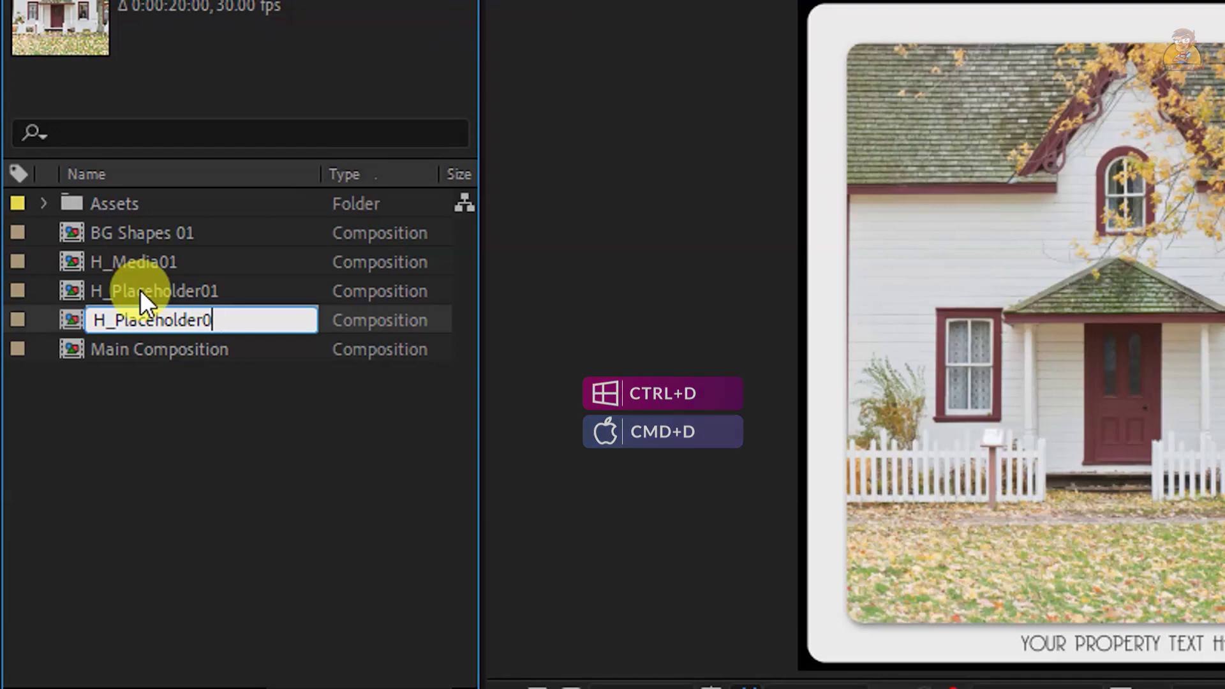
pyautogui.write('1')
pyautogui.press('Home')
pyautogui.press('Delete')
pyautogui.write('B')
pyautogui.press('Return')
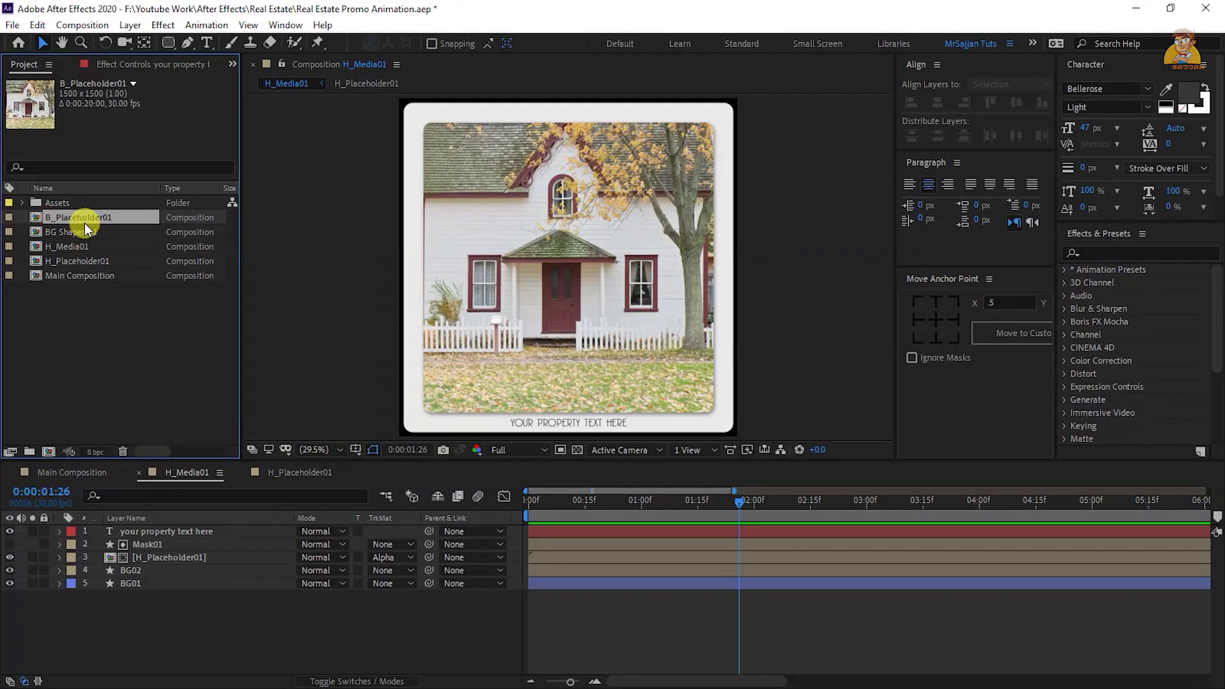
# In B_Placeholder01, replace H01.jpg with the bedroom photo B01.jpg and scale it down
pyautogui.doubleClick(83, 217)
pyautogui.click(139, 531)
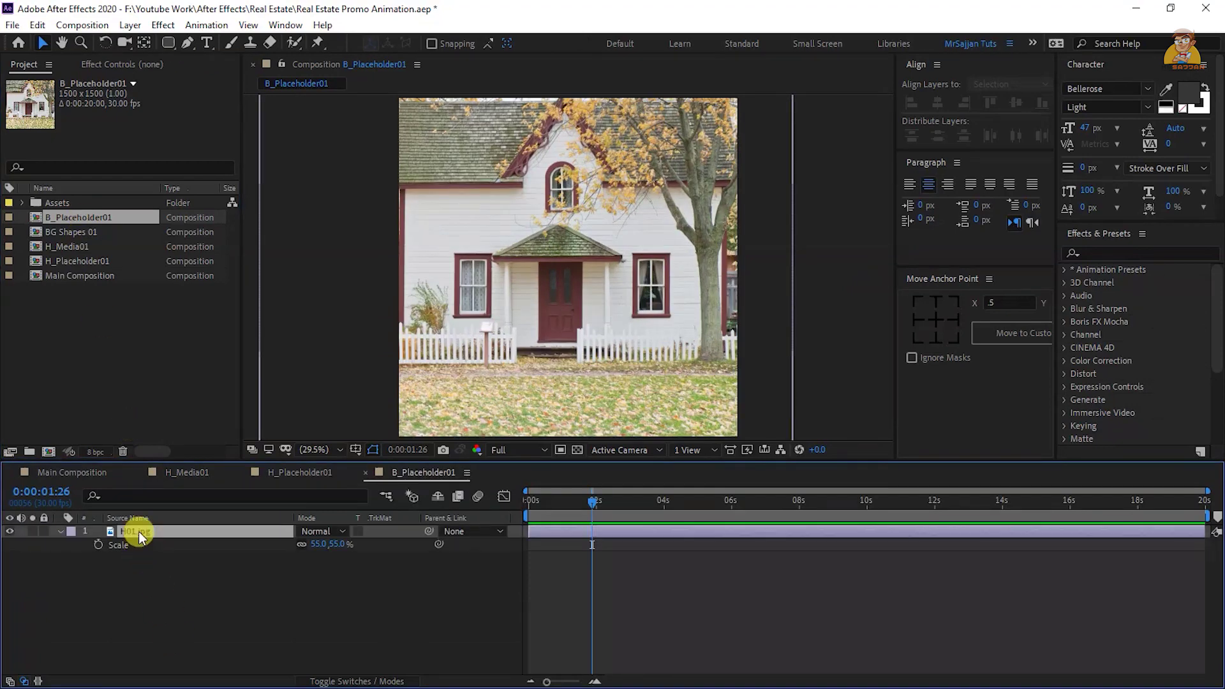
pyautogui.click(21, 202)
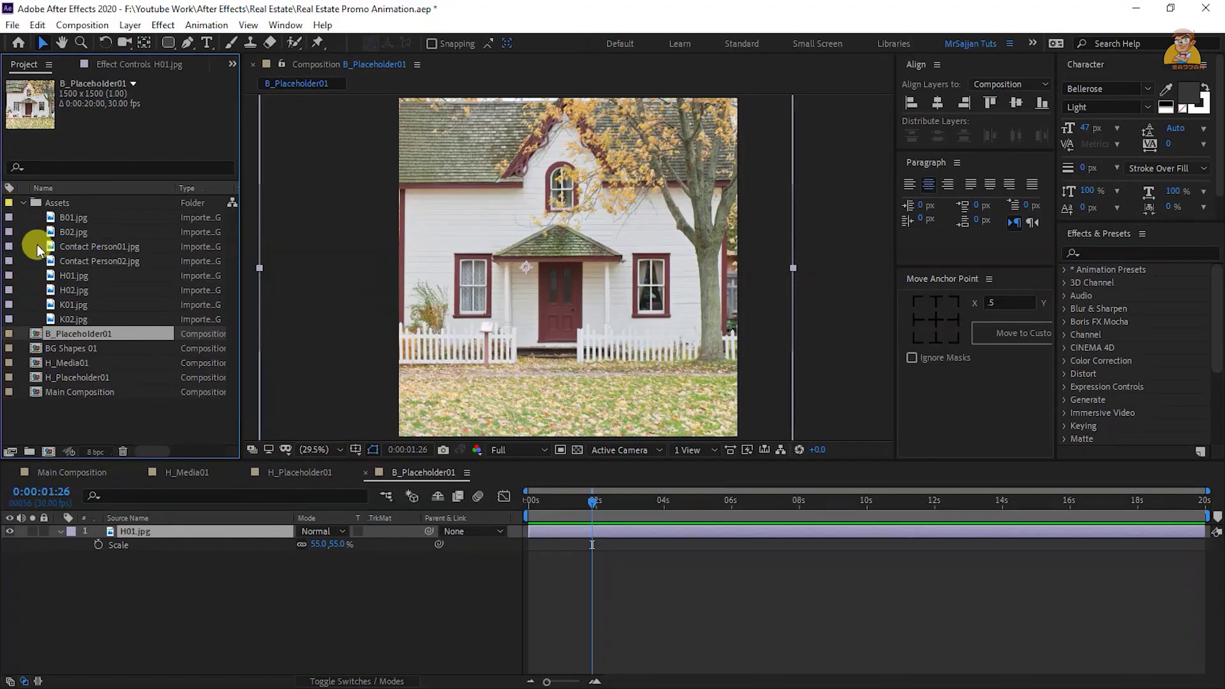
pyautogui.moveTo(73, 217); pyautogui.dragTo(173, 531)
pyautogui.press('s')
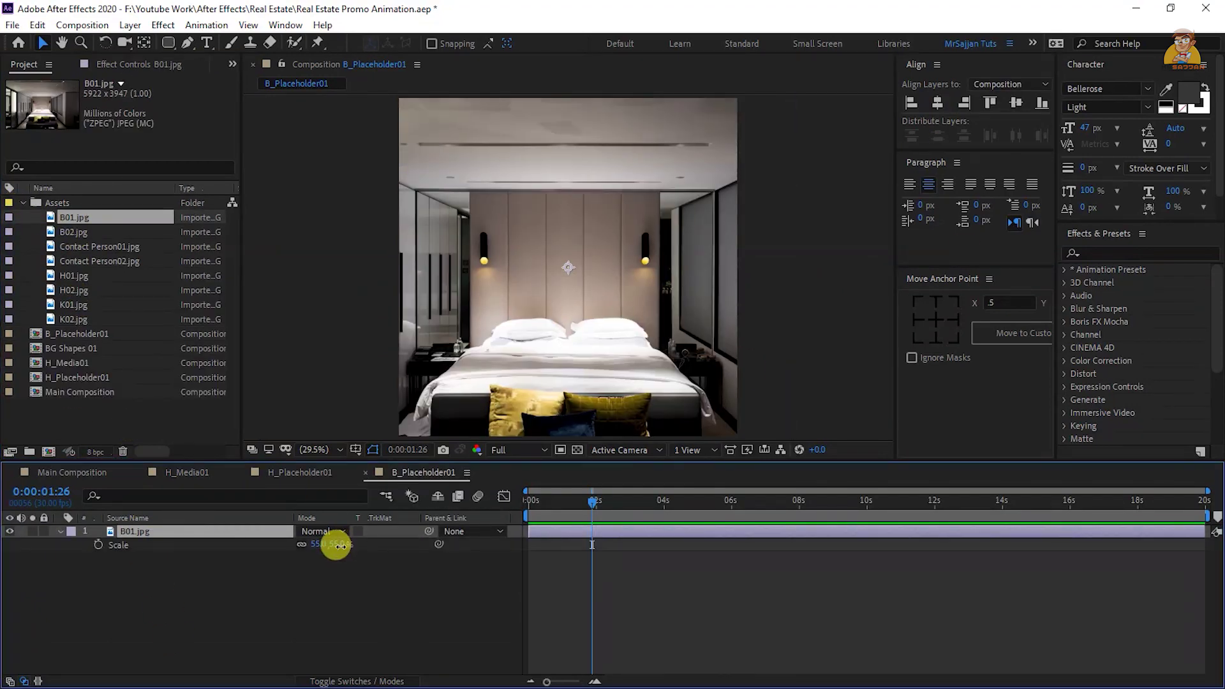
pyautogui.moveTo(340, 546); pyautogui.dragTo(332, 548)
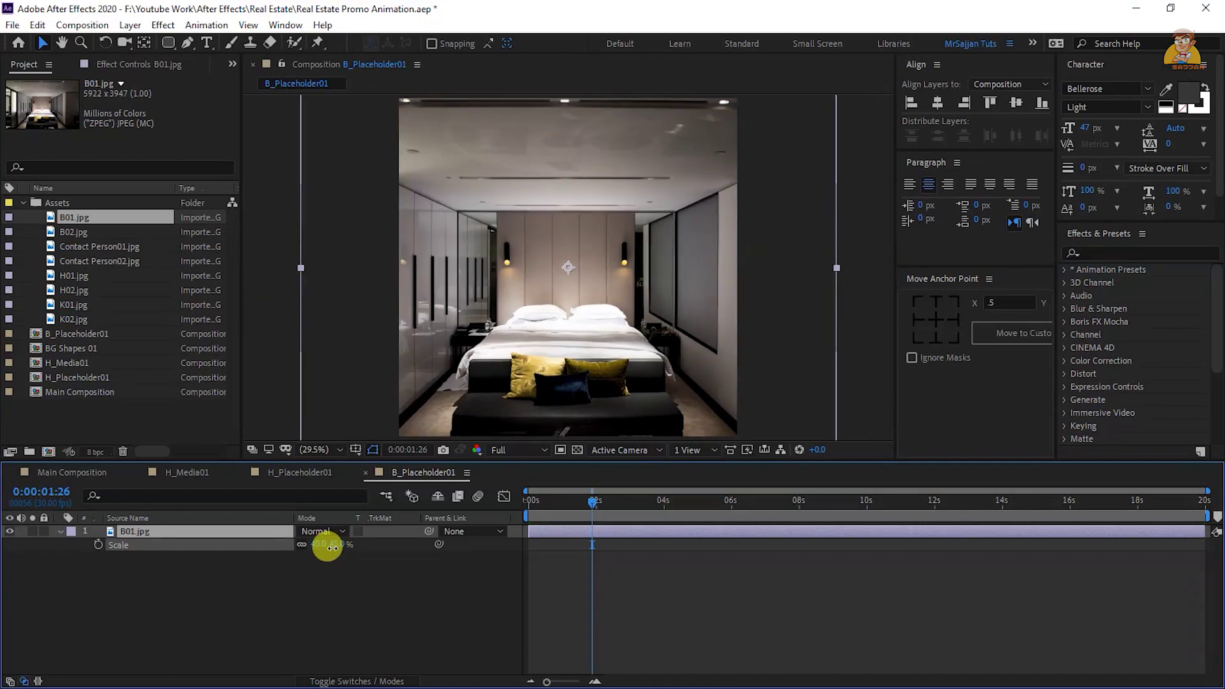
pyautogui.press('s')
pyautogui.click(21, 202)
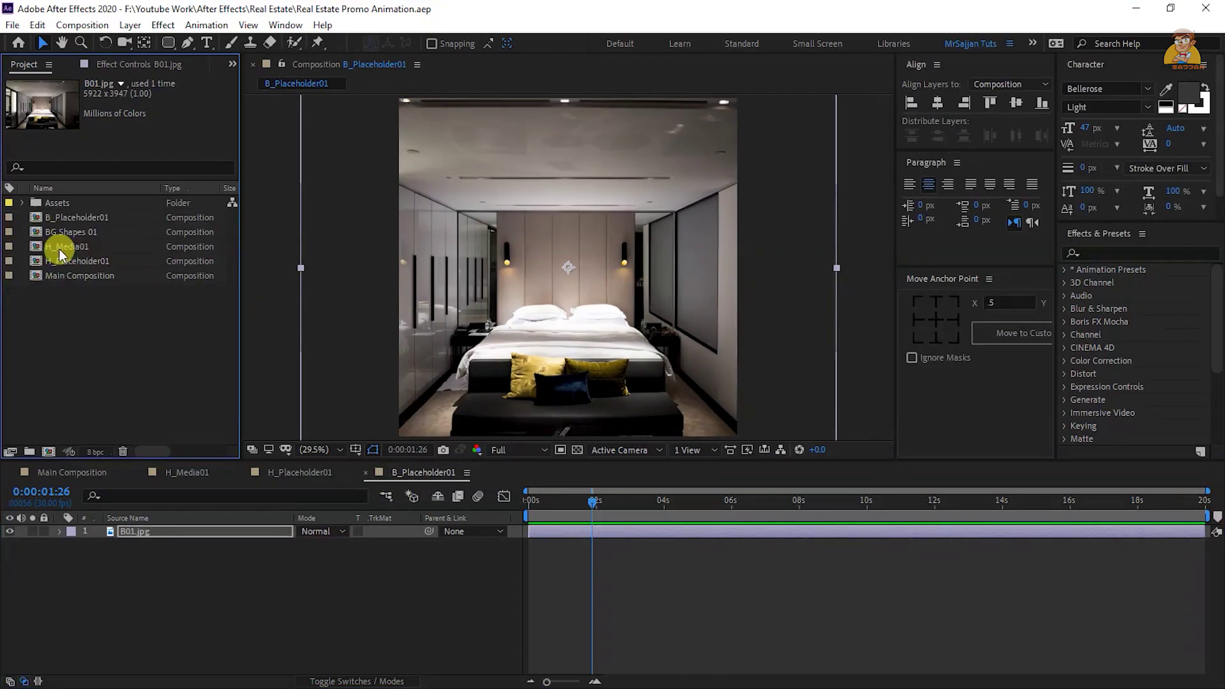
# Duplicate H_Media01 as B_Media01 and swap its card photo for B_Placeholder01
pyautogui.click(59, 249)
pyautogui.hotkey('ctrl', 'd')
pyautogui.press('Return')
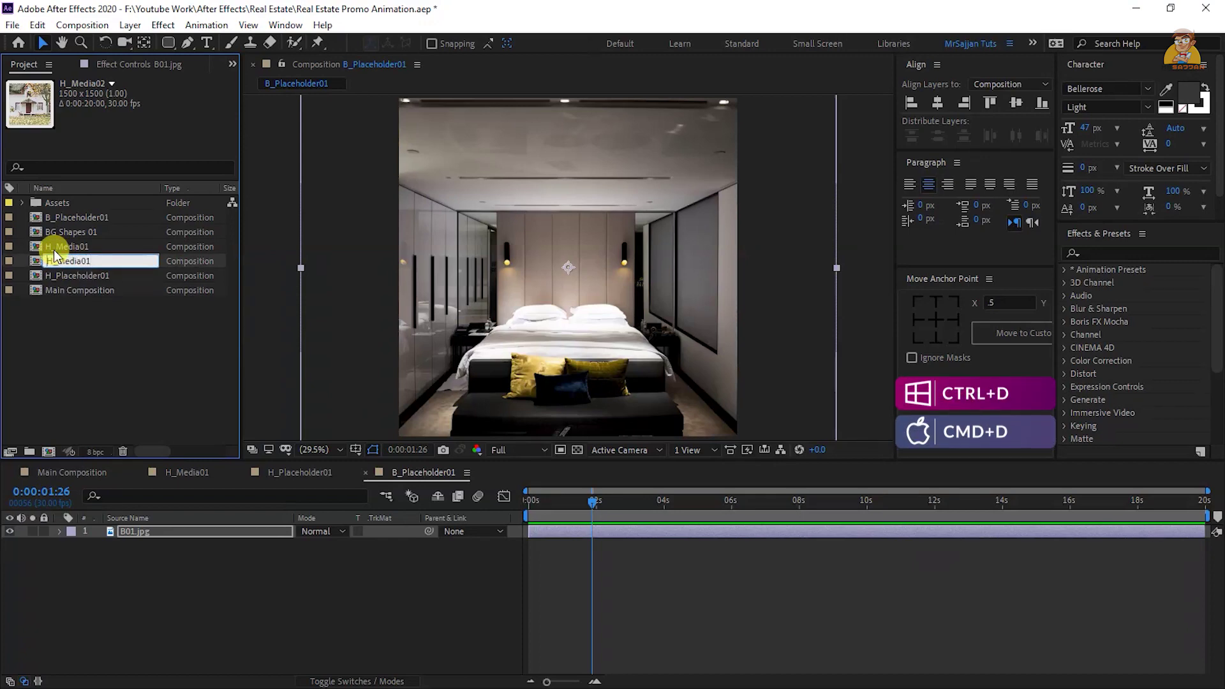
pyautogui.press('Home')
pyautogui.press('Delete')
pyautogui.write('B')
pyautogui.press('Return')
pyautogui.doubleClick(50, 220)
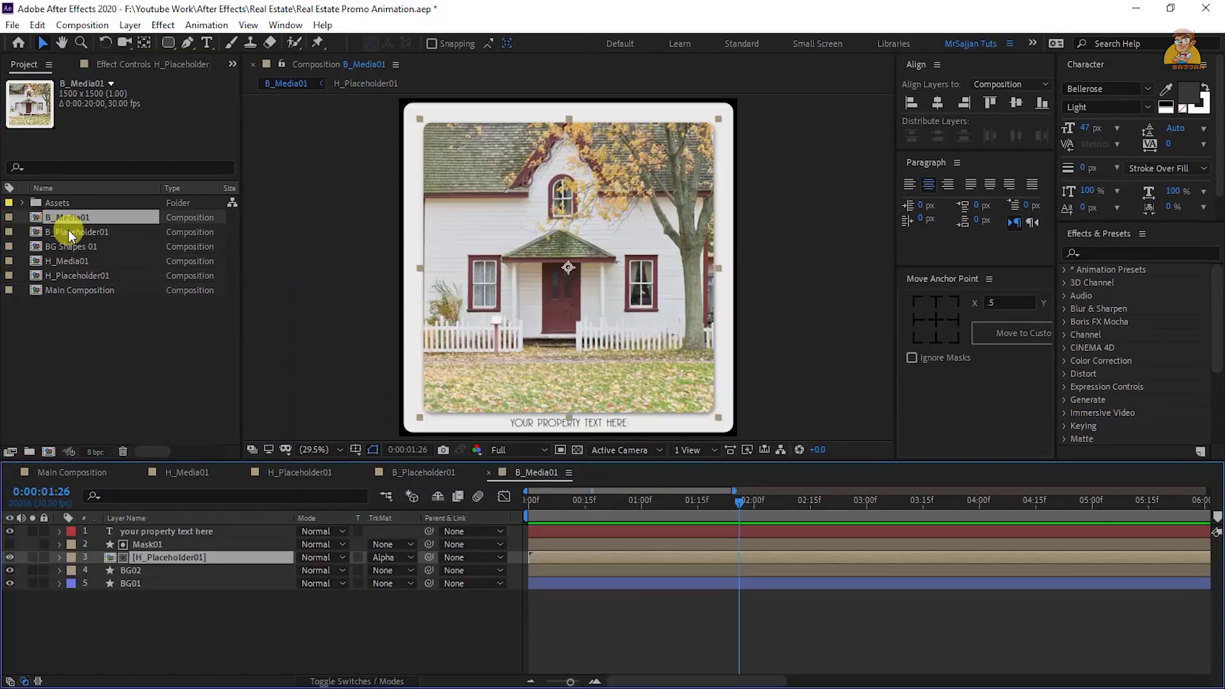
pyautogui.moveTo(67, 233); pyautogui.dragTo(181, 558)
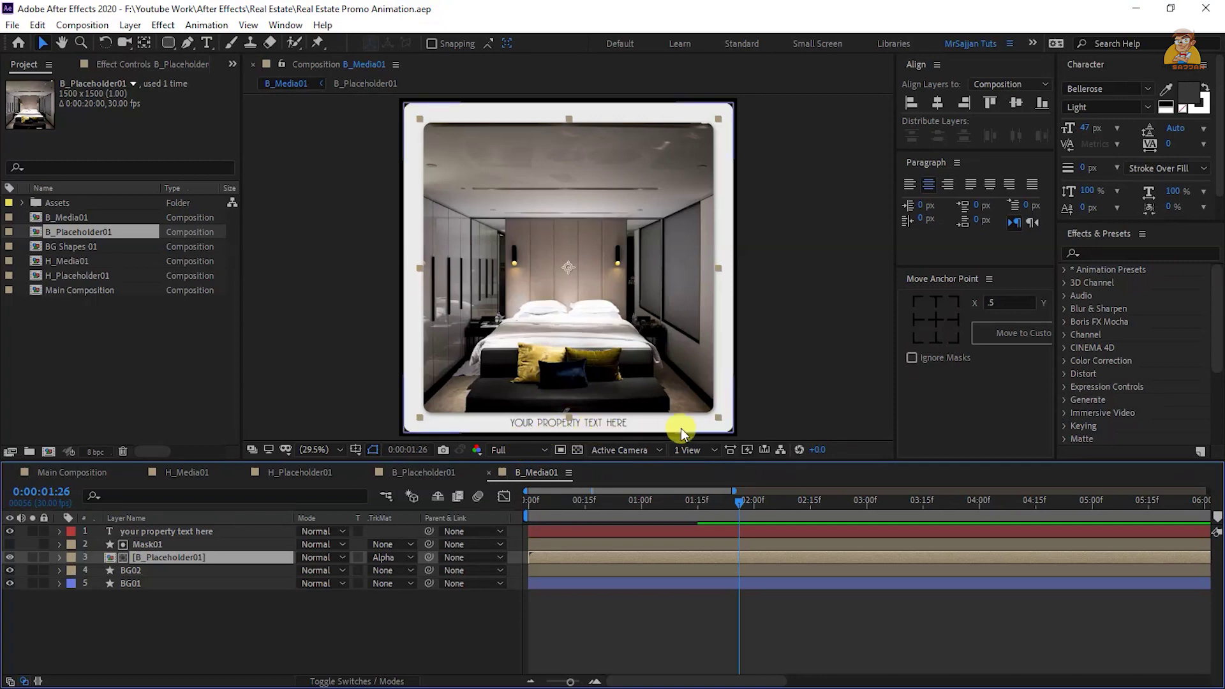
# Duplicate B_Placeholder01 and rename the copy K_Placeholder01
pyautogui.click(75, 234)
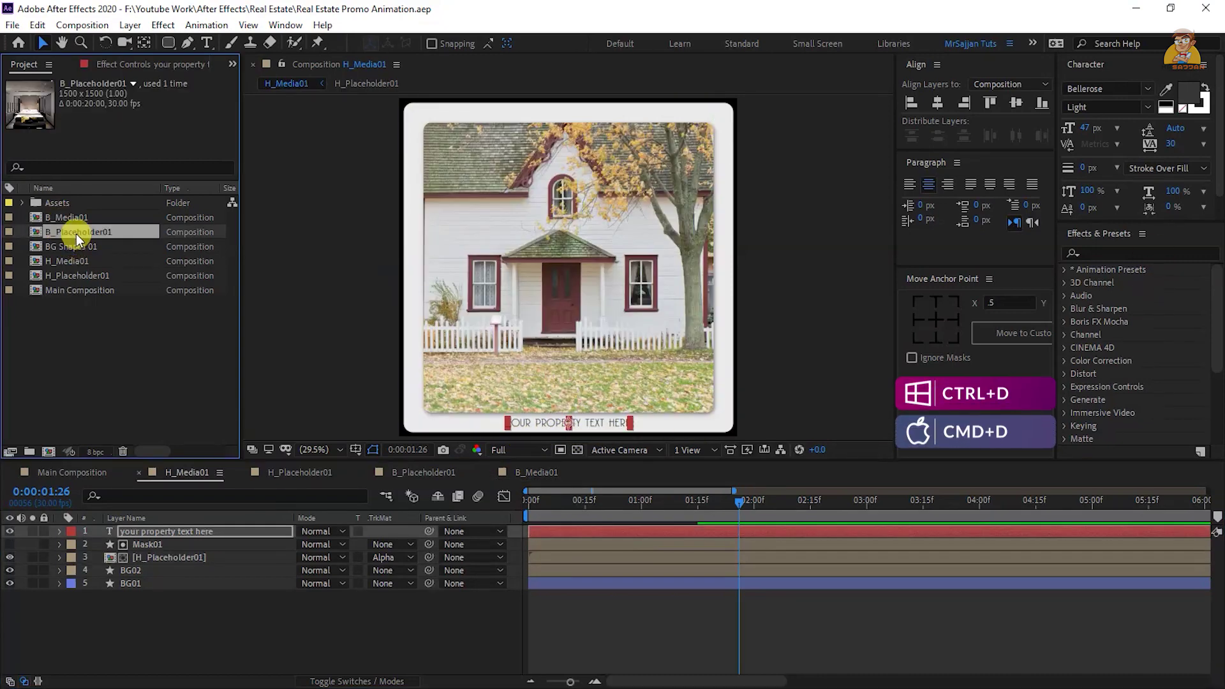
pyautogui.hotkey('ctrl', 'd')
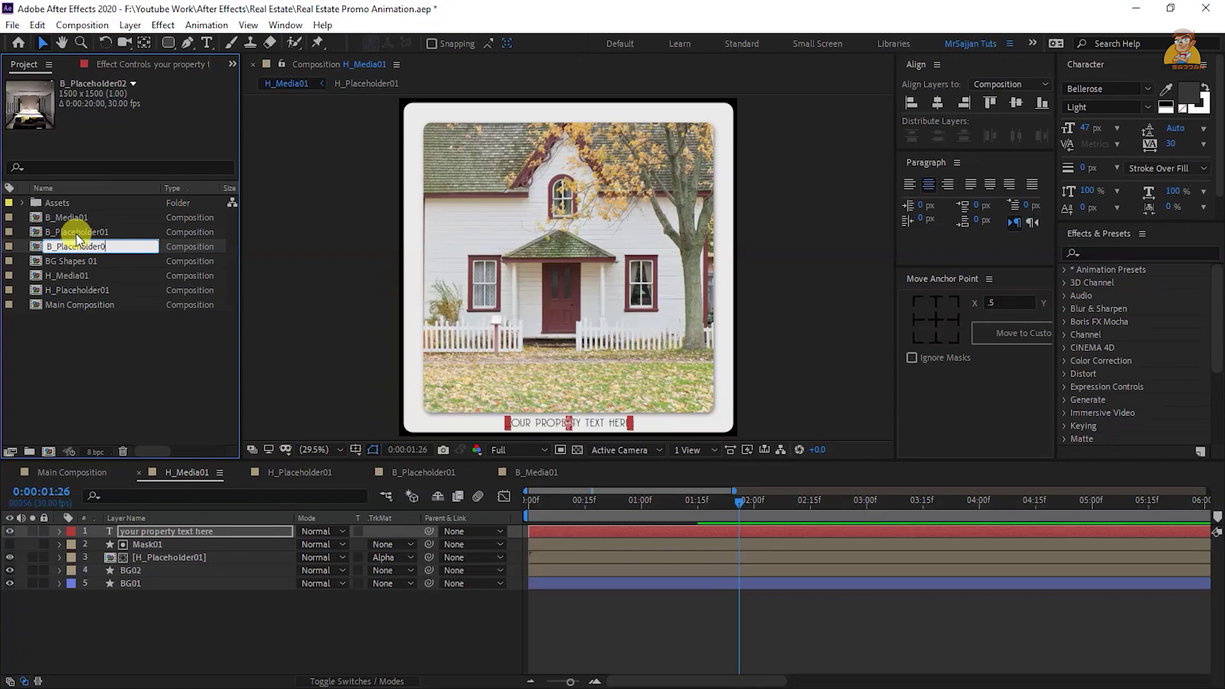
pyautogui.write('k')
pyautogui.press('Return')
pyautogui.press('Return')
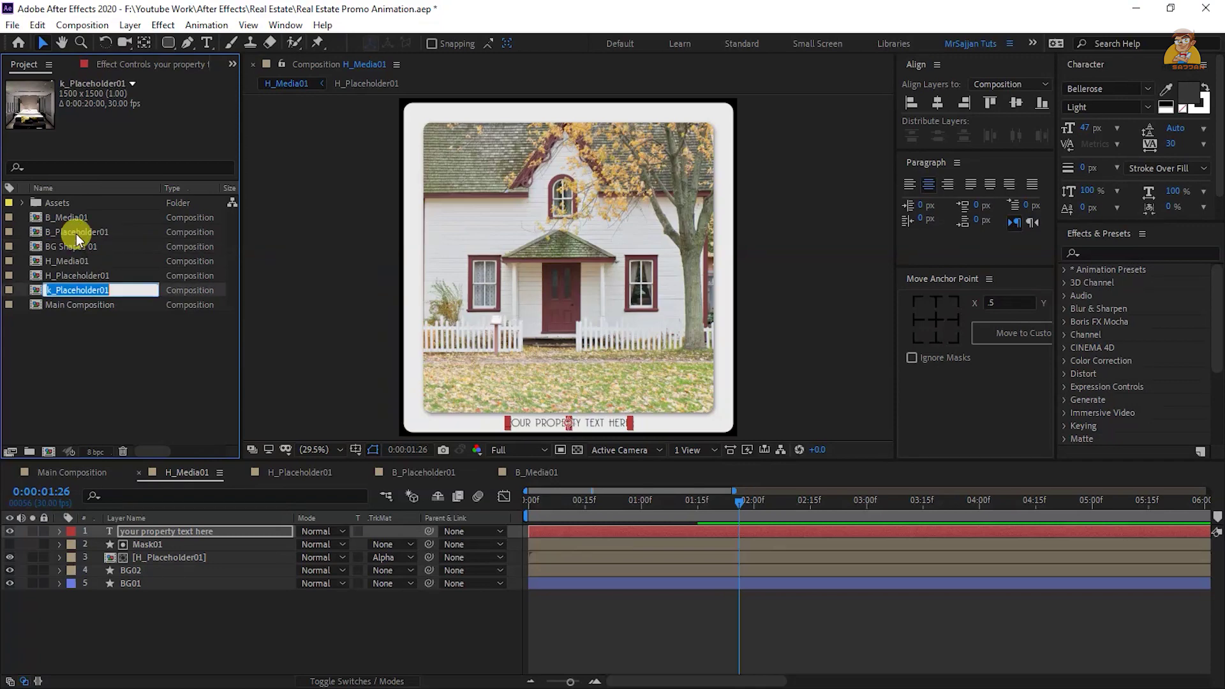
pyautogui.press('Home')
pyautogui.press('Delete')
pyautogui.write('K')
pyautogui.press('Return')
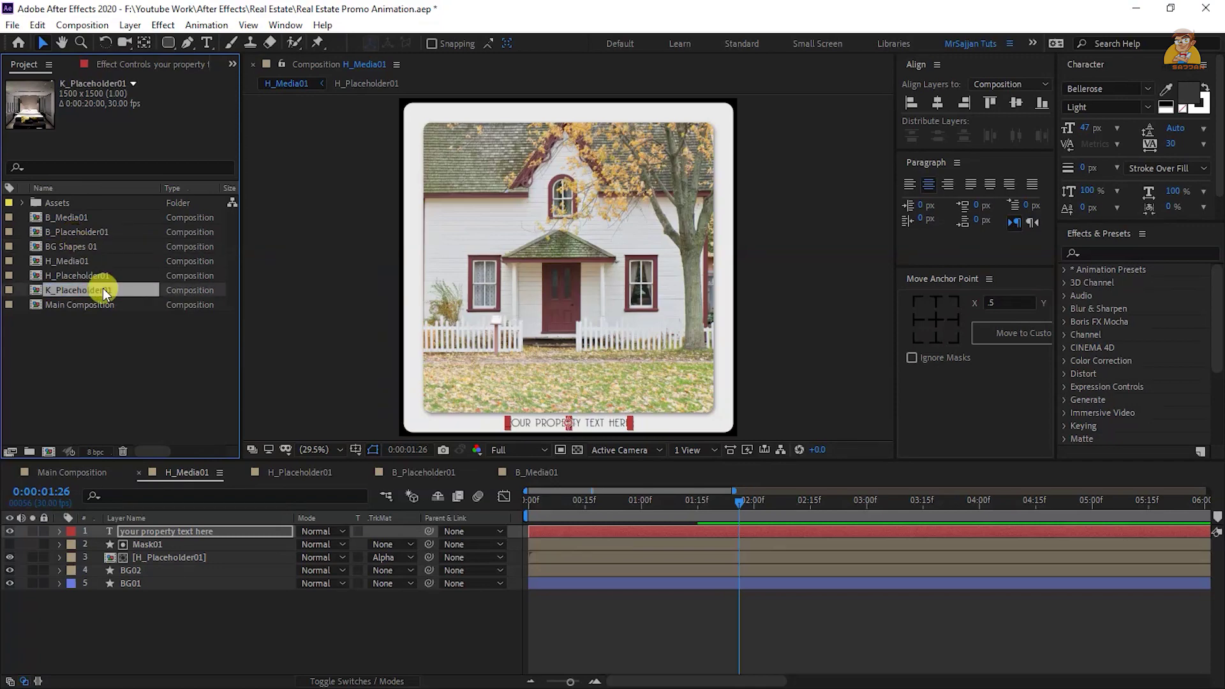
# In K_Placeholder01, replace the bedroom photo with the kitchen photo K01.jpg
pyautogui.doubleClick(104, 289)
pyautogui.click(147, 530)
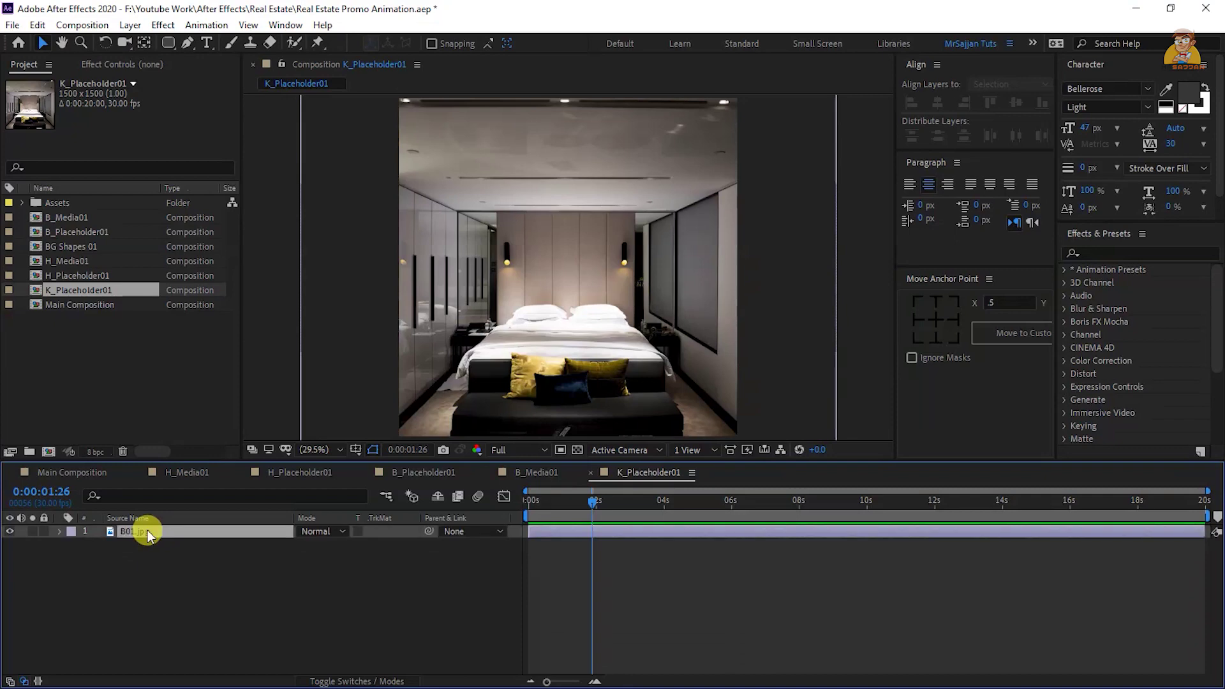
pyautogui.click(19, 204)
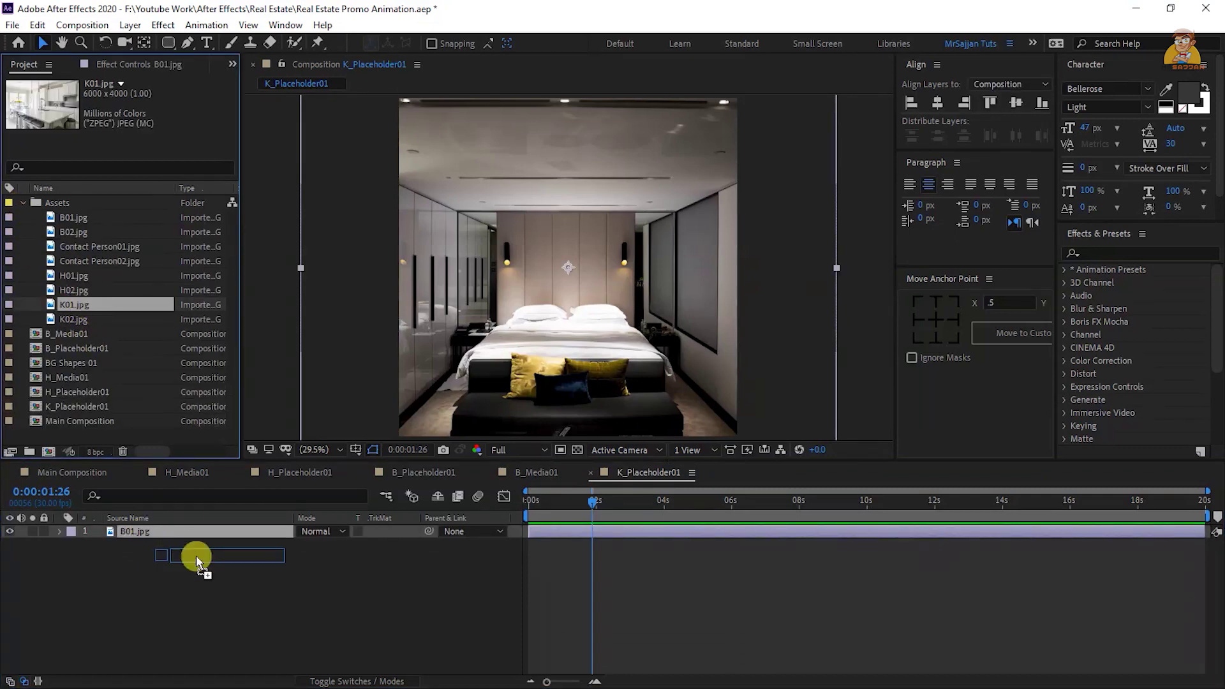
pyautogui.keyDown('alt'); pyautogui.moveTo(91, 305); pyautogui.dragTo(191, 532); pyautogui.keyUp('alt')
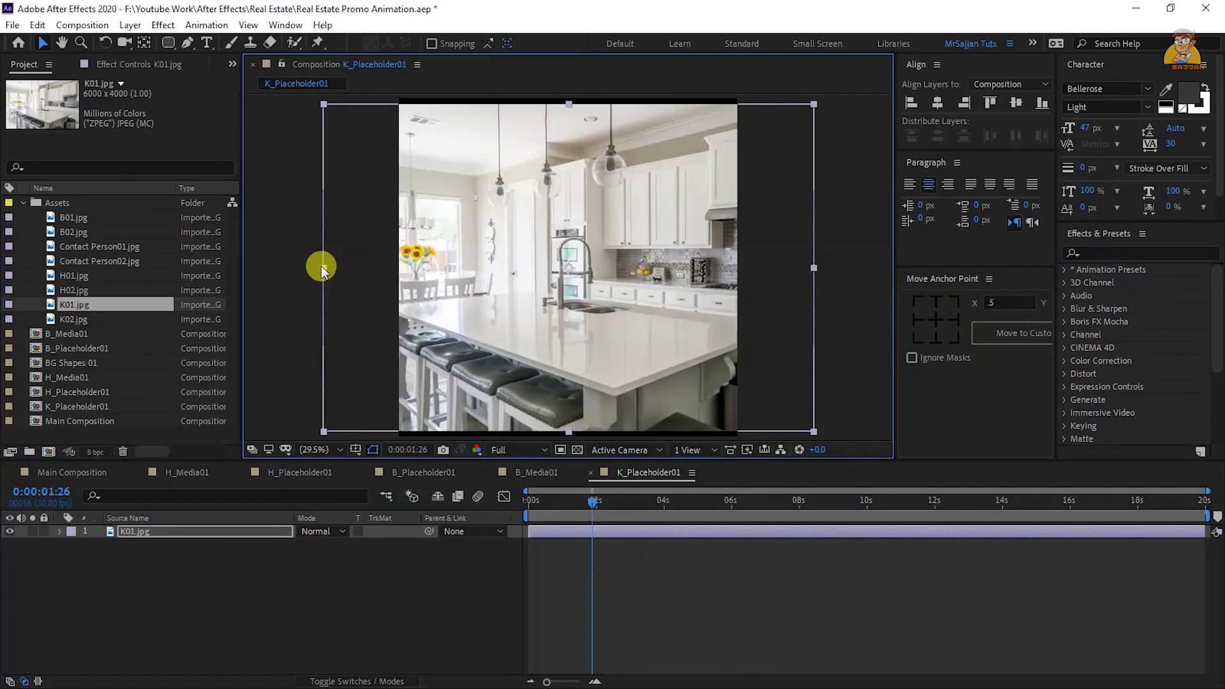
pyautogui.click(21, 203)
# Duplicate B_Media01 as K_Media01 and swap its card photo for K_Placeholder01
pyautogui.click(68, 219)
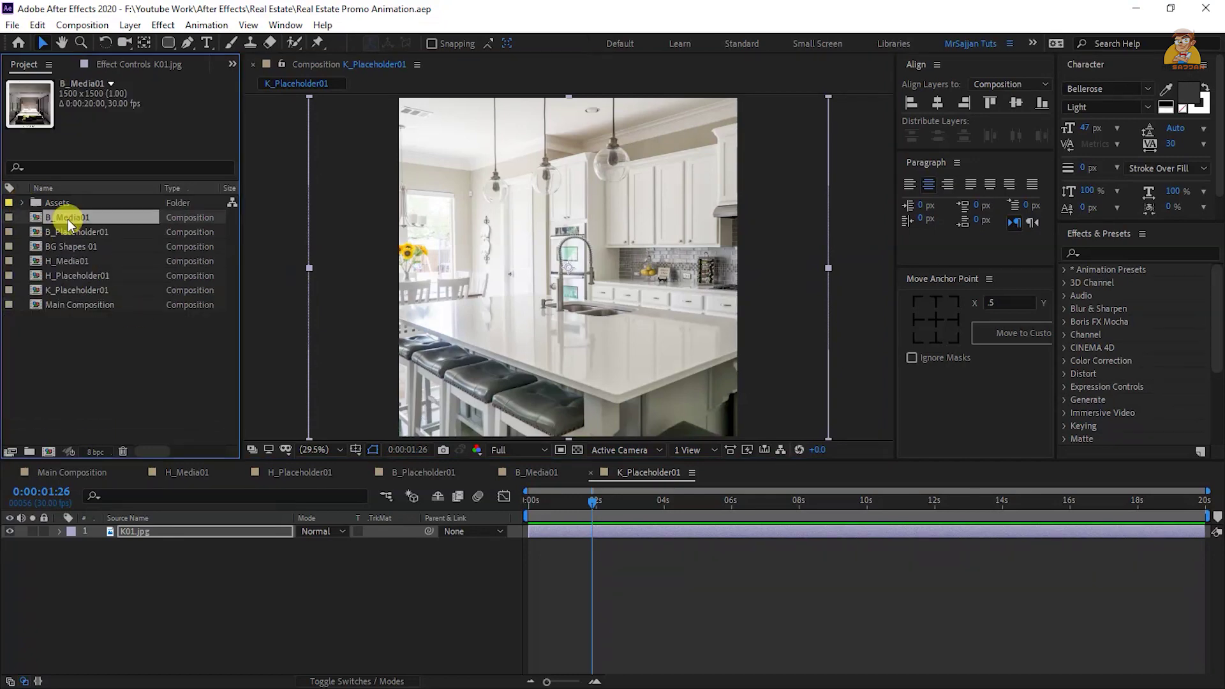
pyautogui.hotkey('ctrl', 'd')
pyautogui.write('K_Media0')
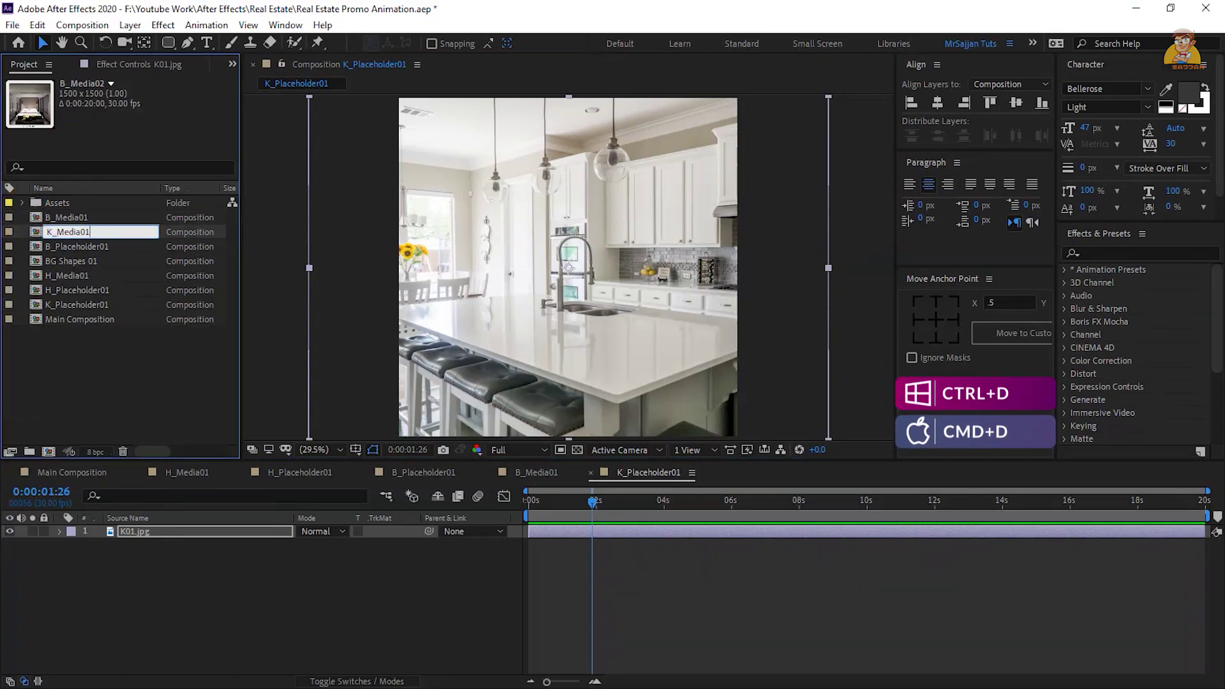
pyautogui.write('1')
pyautogui.press('Return')
pyautogui.doubleClick(86, 290)
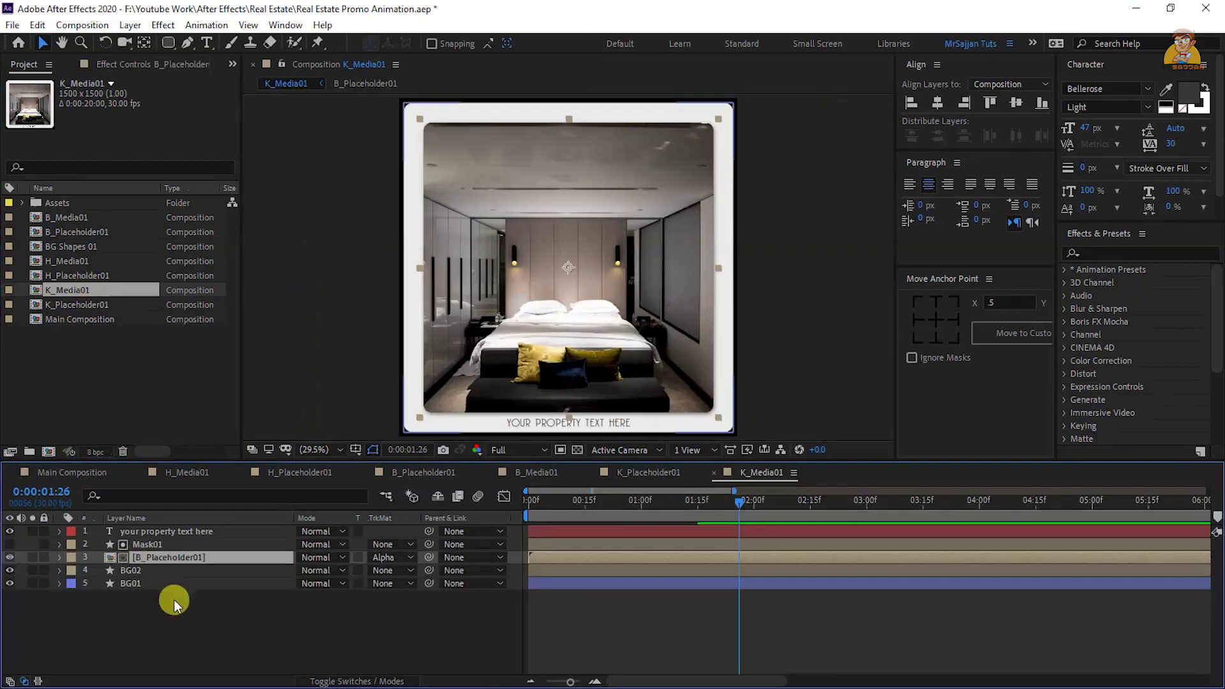
pyautogui.moveTo(75, 308); pyautogui.dragTo(159, 558)
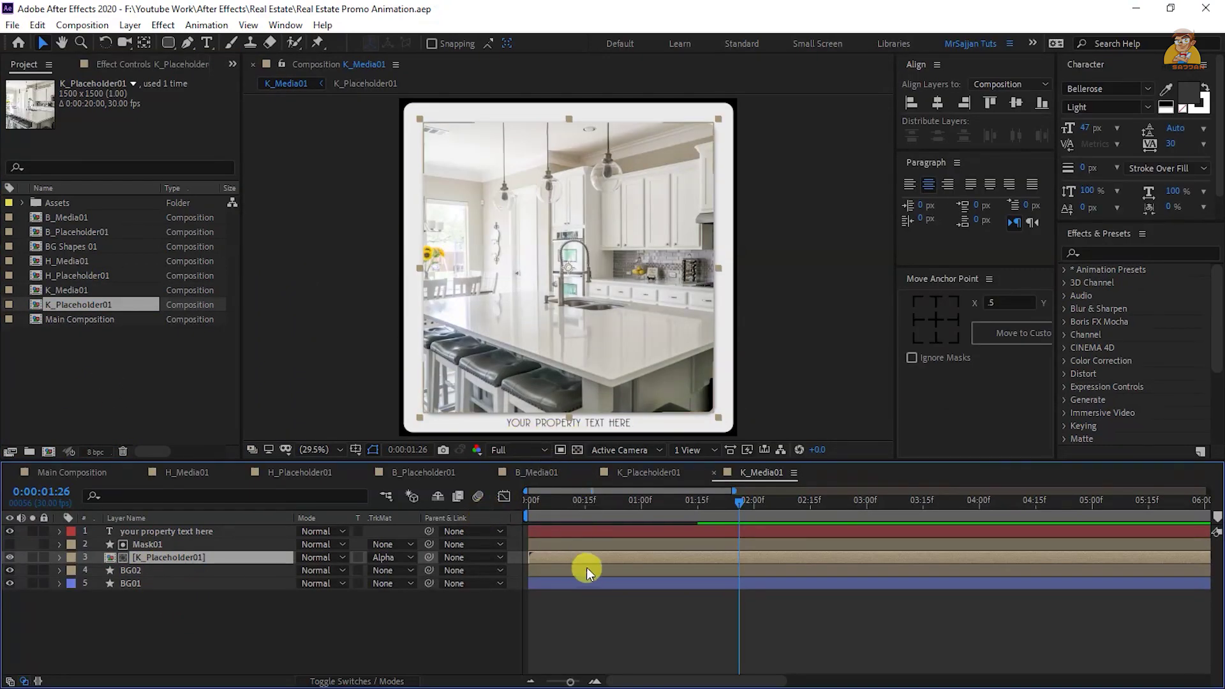
# Close the extra composition timelines
pyautogui.click(138, 476)
pyautogui.click(137, 474)
pyautogui.click(137, 474)
pyautogui.click(137, 475)
pyautogui.click(136, 475)
# Add H_Media01, B_Media01 and K_Media01 as layers in Main Composition
pyautogui.click(76, 473)
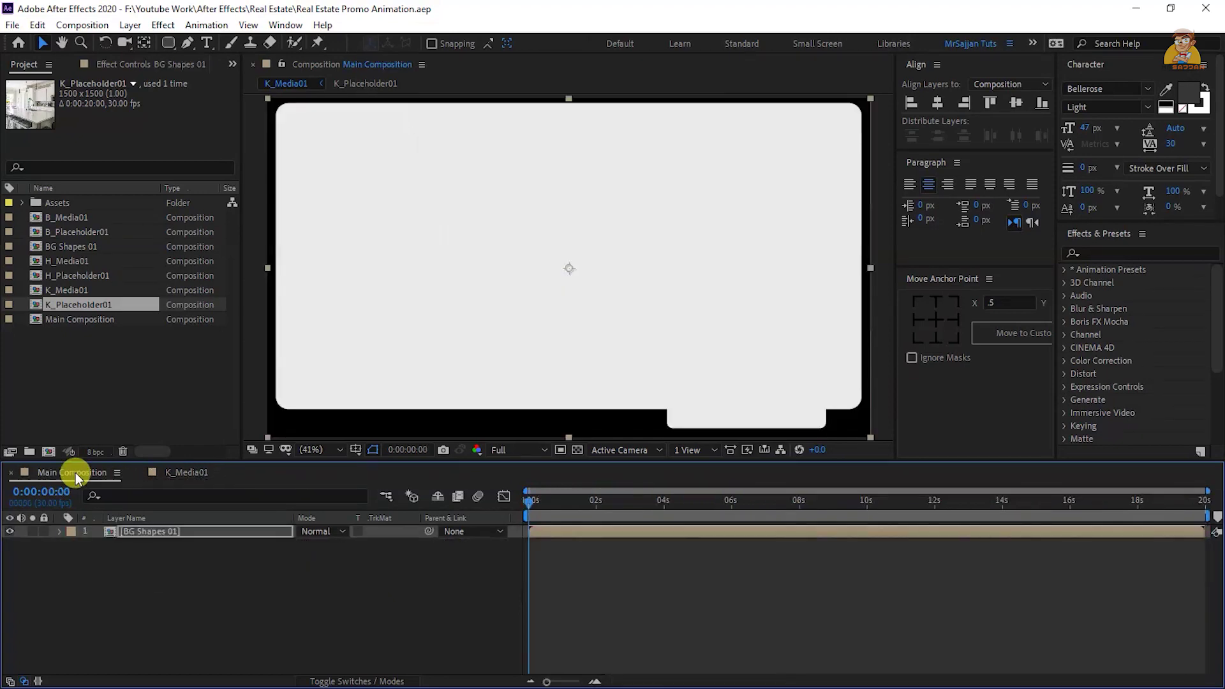
pyautogui.click(137, 473)
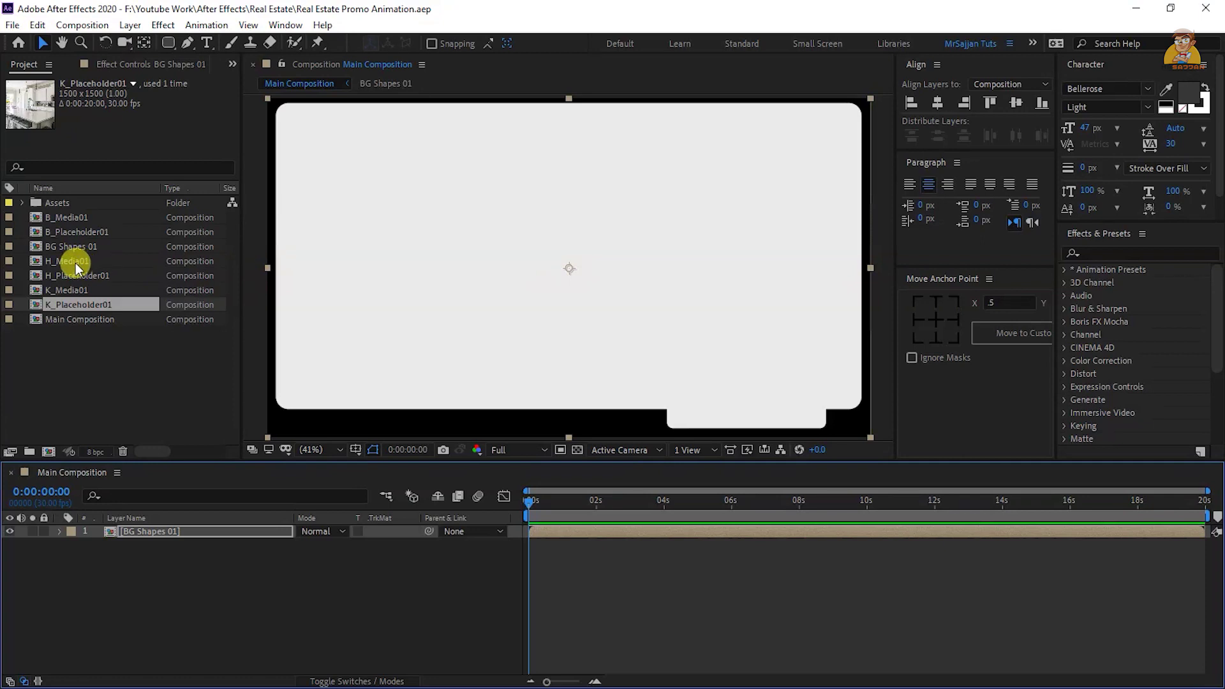
pyautogui.moveTo(75, 262); pyautogui.dragTo(202, 531)
pyautogui.moveTo(64, 217); pyautogui.dragTo(156, 527)
pyautogui.moveTo(70, 291); pyautogui.dragTo(165, 521)
pyautogui.keyDown('shift'); pyautogui.click(164, 555); pyautogui.keyUp('shift')
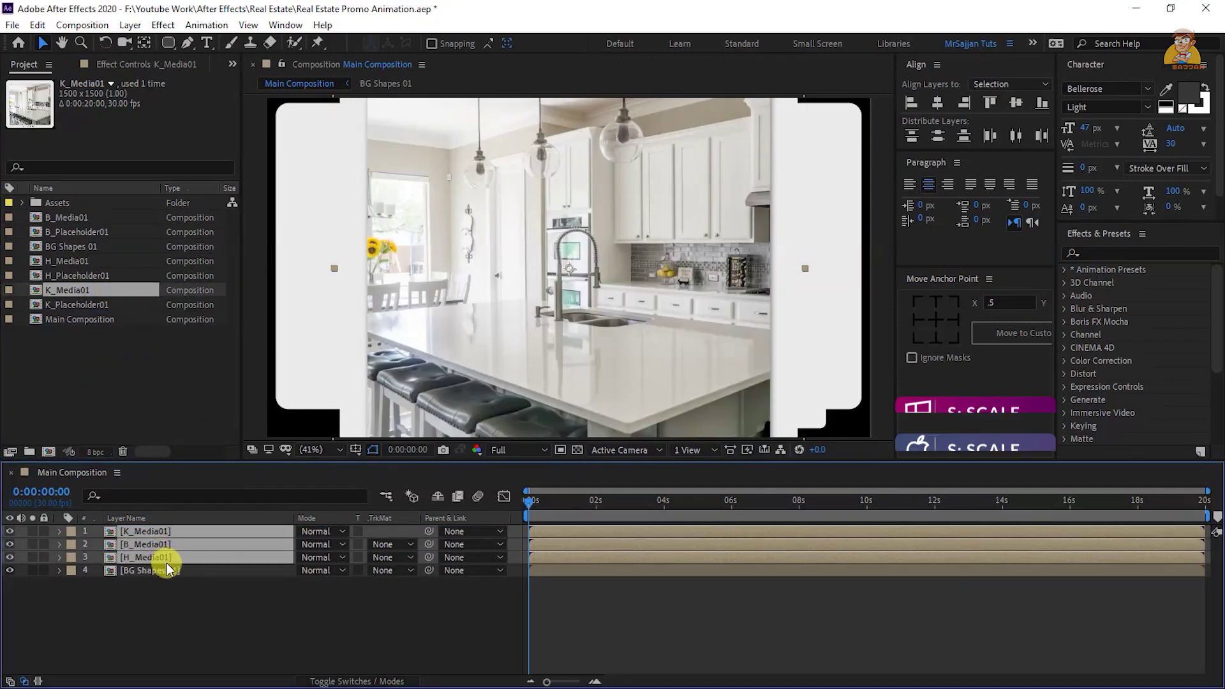
# Set all three card layers to 50% scale, then select H_Media01
pyautogui.press('s')
pyautogui.click(318, 544)
pyautogui.write('50')
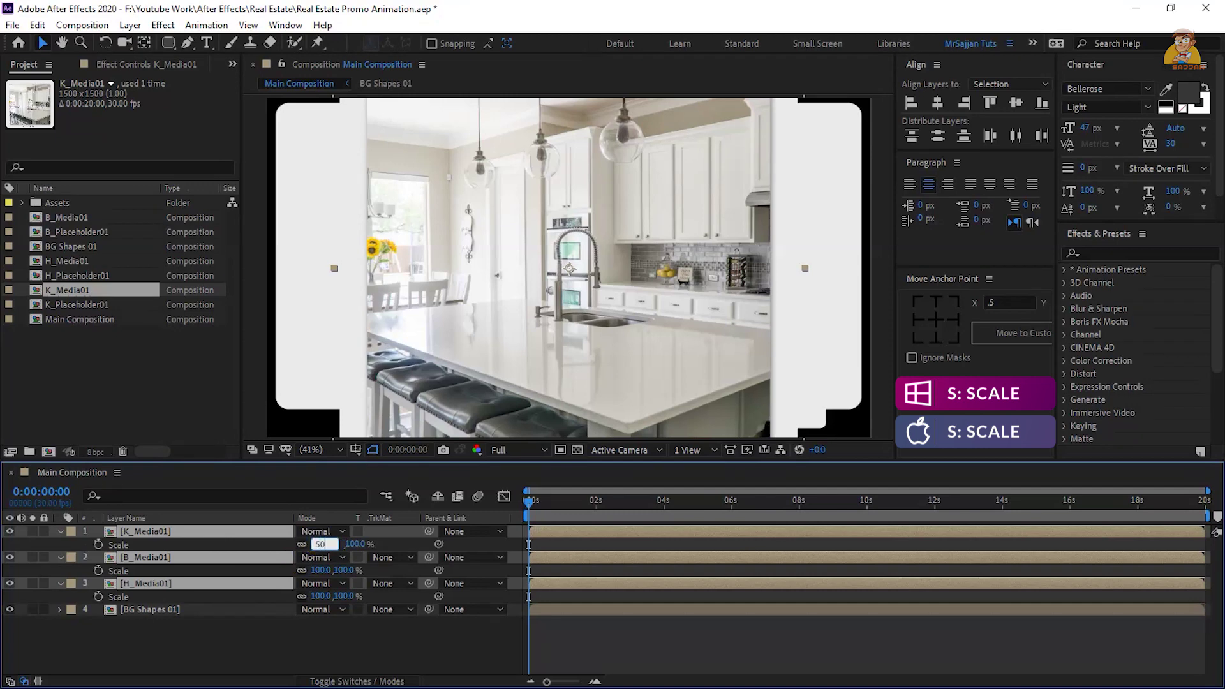
pyautogui.press('Return')
pyautogui.click(125, 585)
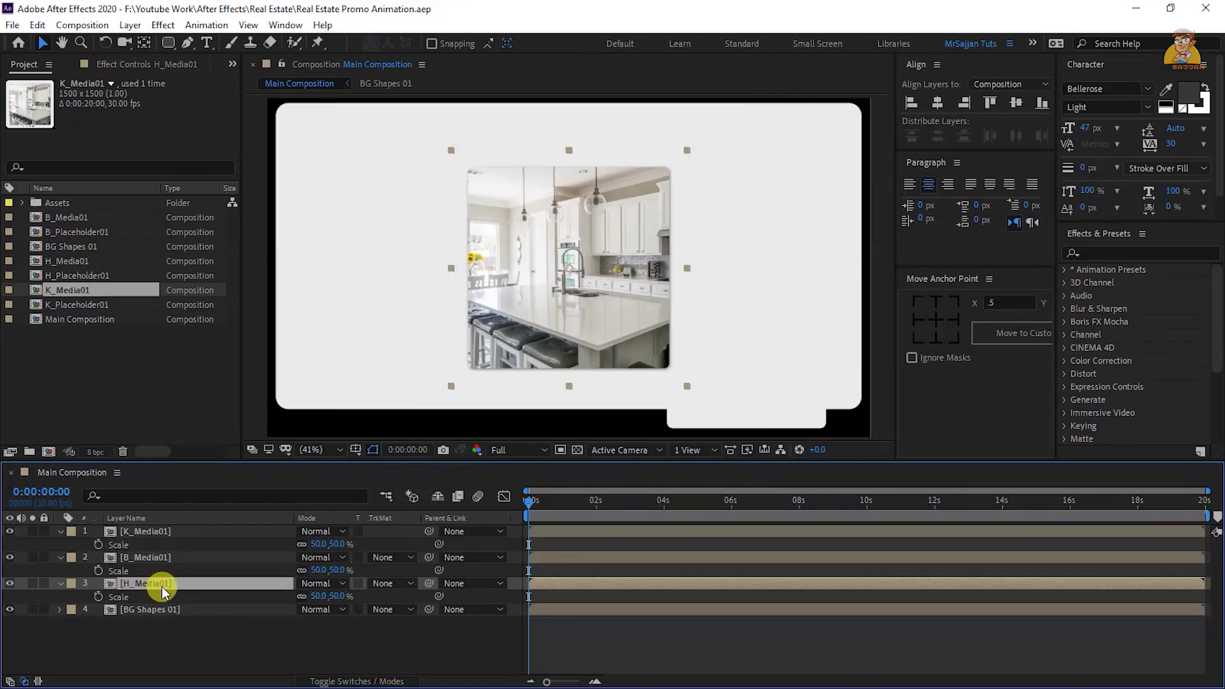
pyautogui.hotkey('ctrl', 'space')
# Apply Drop Shadow to H_Media01 with distance 7 and softness 25
pyautogui.write('drop')
pyautogui.press('Return')
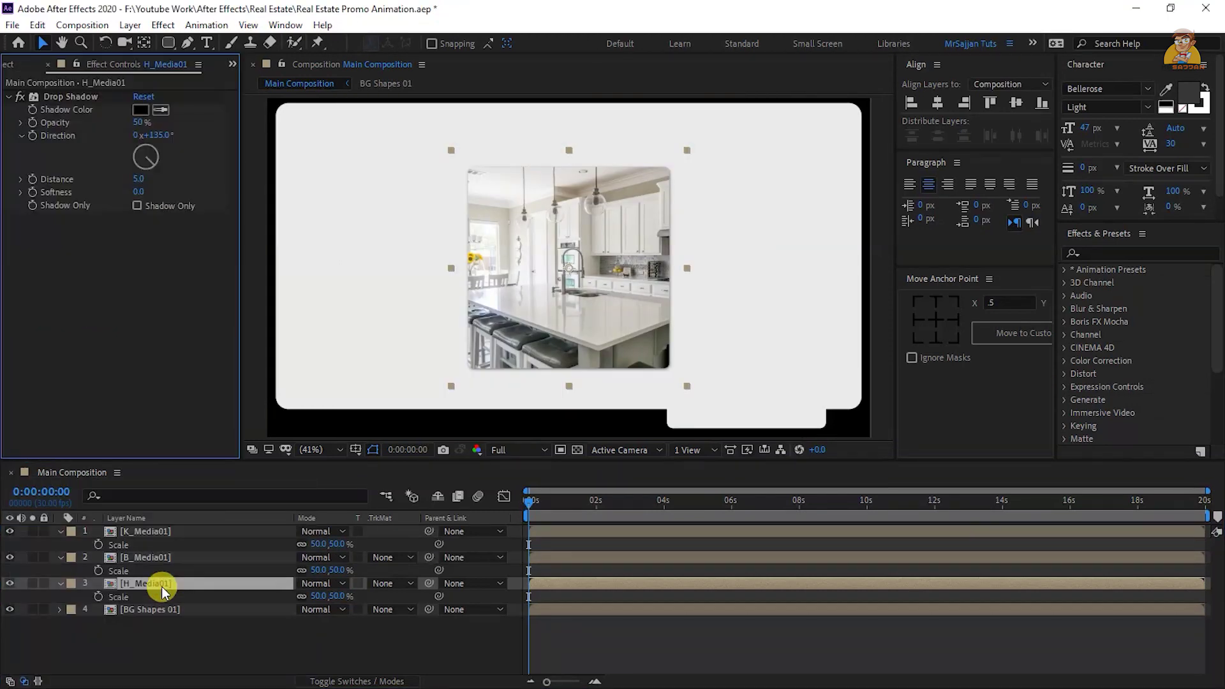
pyautogui.click(139, 179)
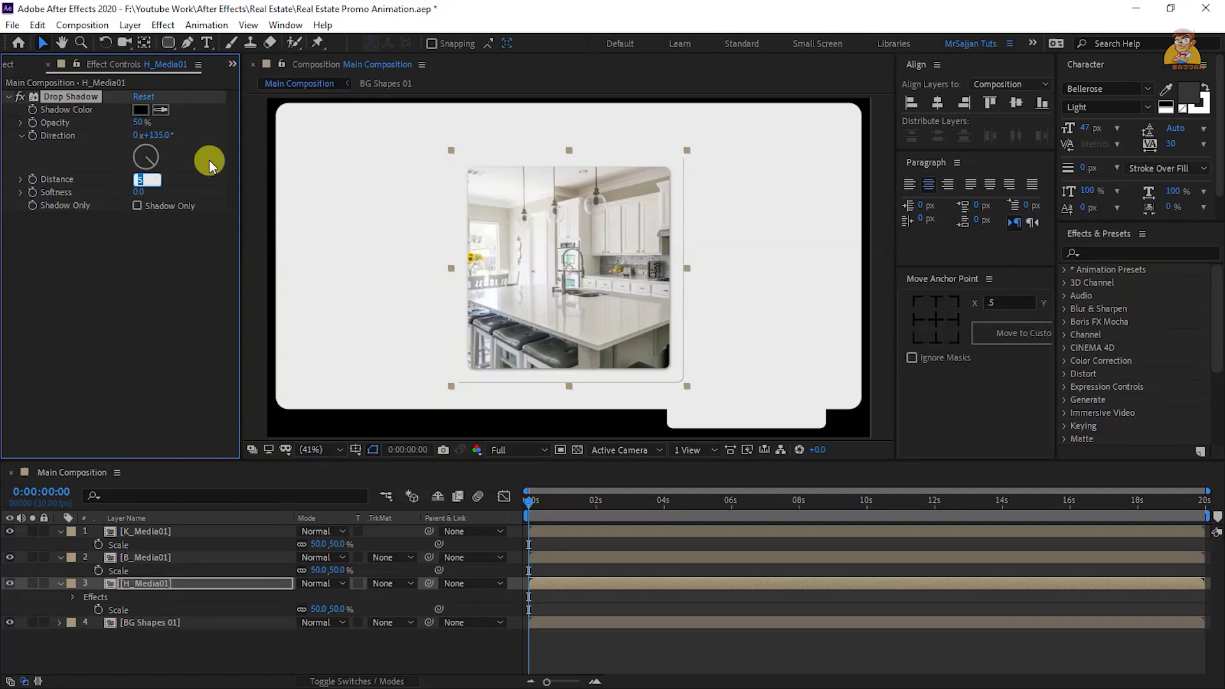
pyautogui.write('7')
pyautogui.press('Return')
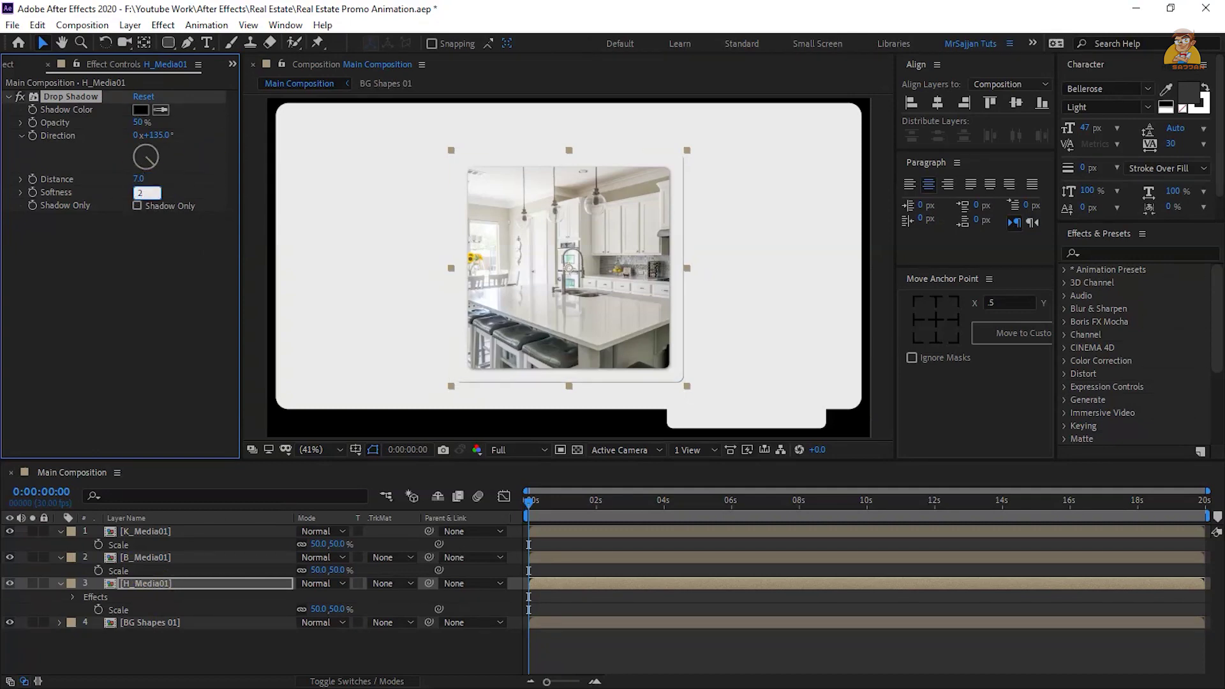
pyautogui.write('25')
pyautogui.press('Return')
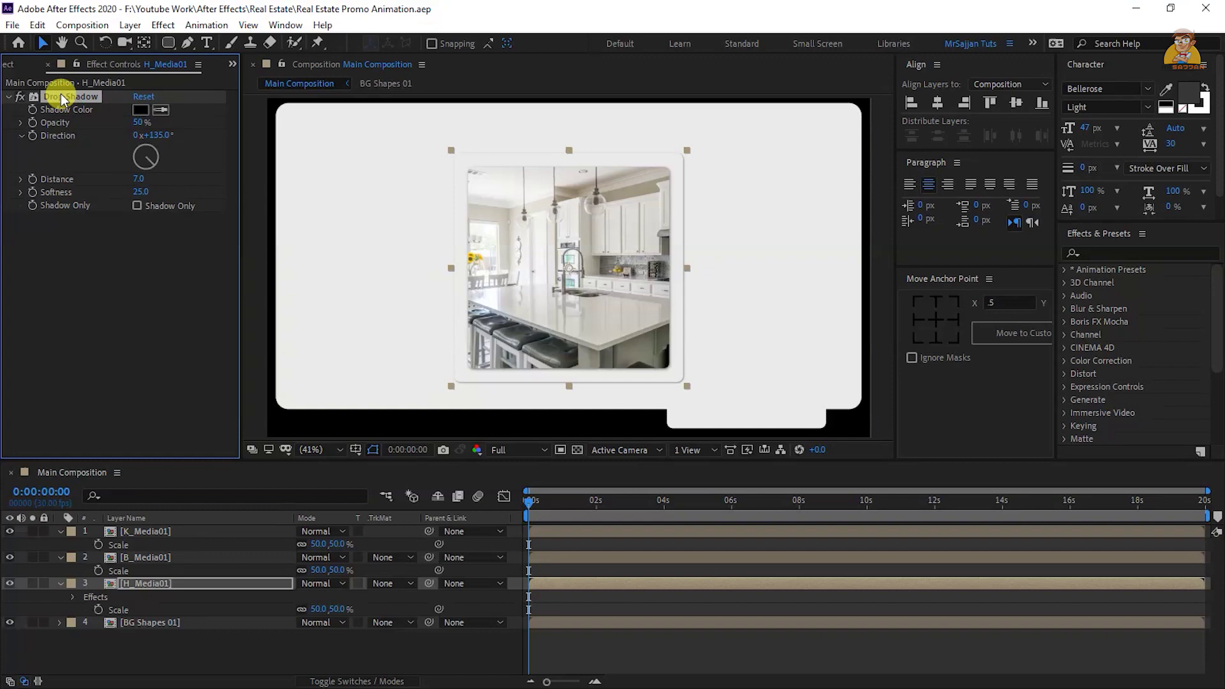
# Paste the drop shadow onto B_Media01 and K_Media01, then show all three layers' Scale and Position
pyautogui.click(148, 561)
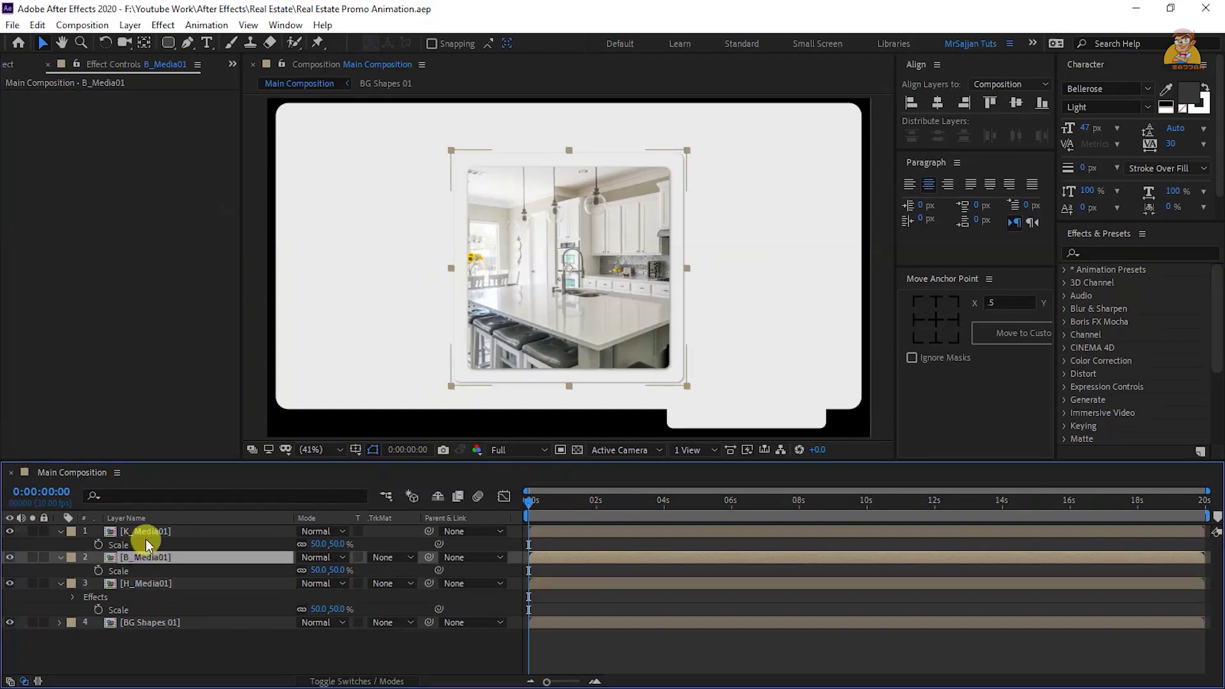
pyautogui.keyDown('shift'); pyautogui.click(145, 532); pyautogui.keyUp('shift')
pyautogui.hotkey('ctrl', 'v')
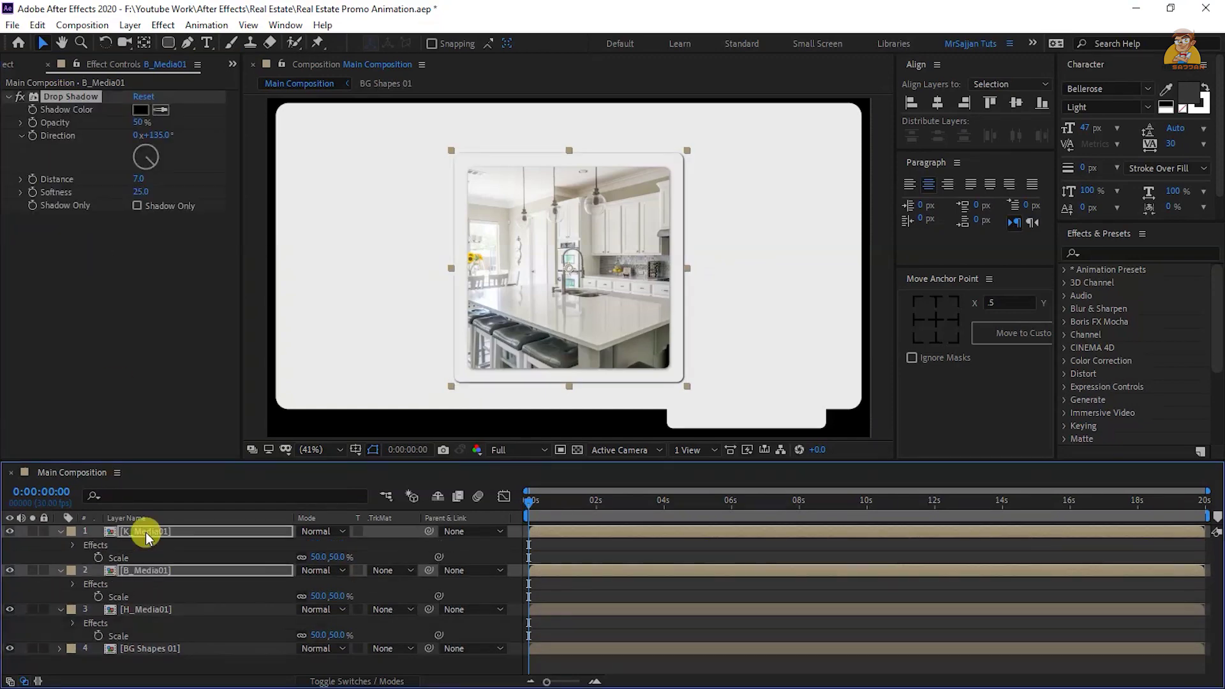
pyautogui.click(152, 609)
pyautogui.keyDown('shift'); pyautogui.click(144, 571); pyautogui.keyUp('shift')
pyautogui.keyDown('shift'); pyautogui.click(143, 534); pyautogui.keyUp('shift')
pyautogui.press('s')
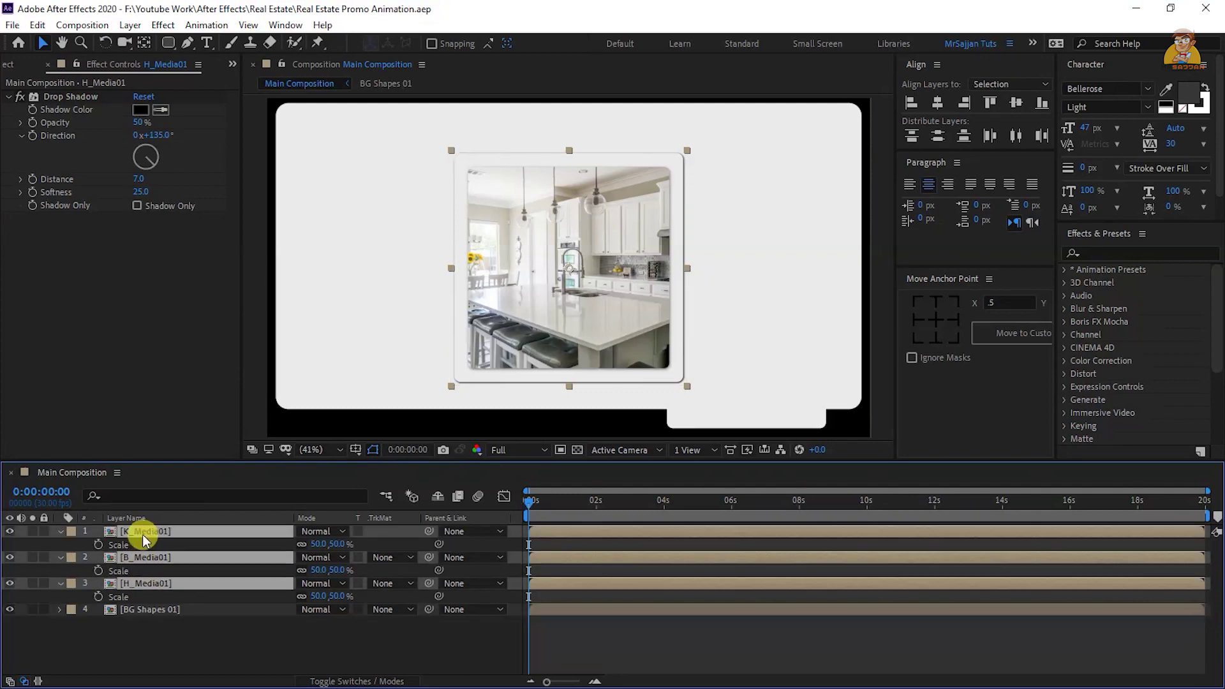
pyautogui.hotkey('shift', 'p')
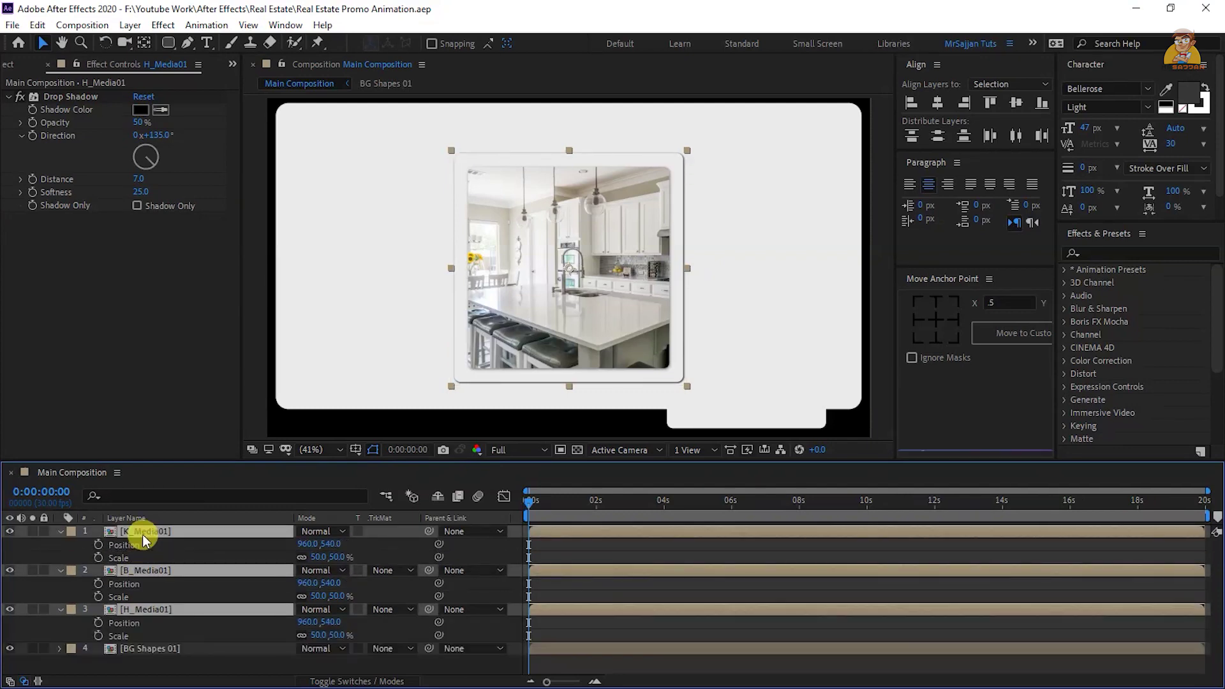
# Move the three photo cards to the upper right and keyframe Position, Scale and Rotation at 2 s
pyautogui.hotkey('shift', 'r')
pyautogui.moveTo(656, 286); pyautogui.dragTo(775, 265)
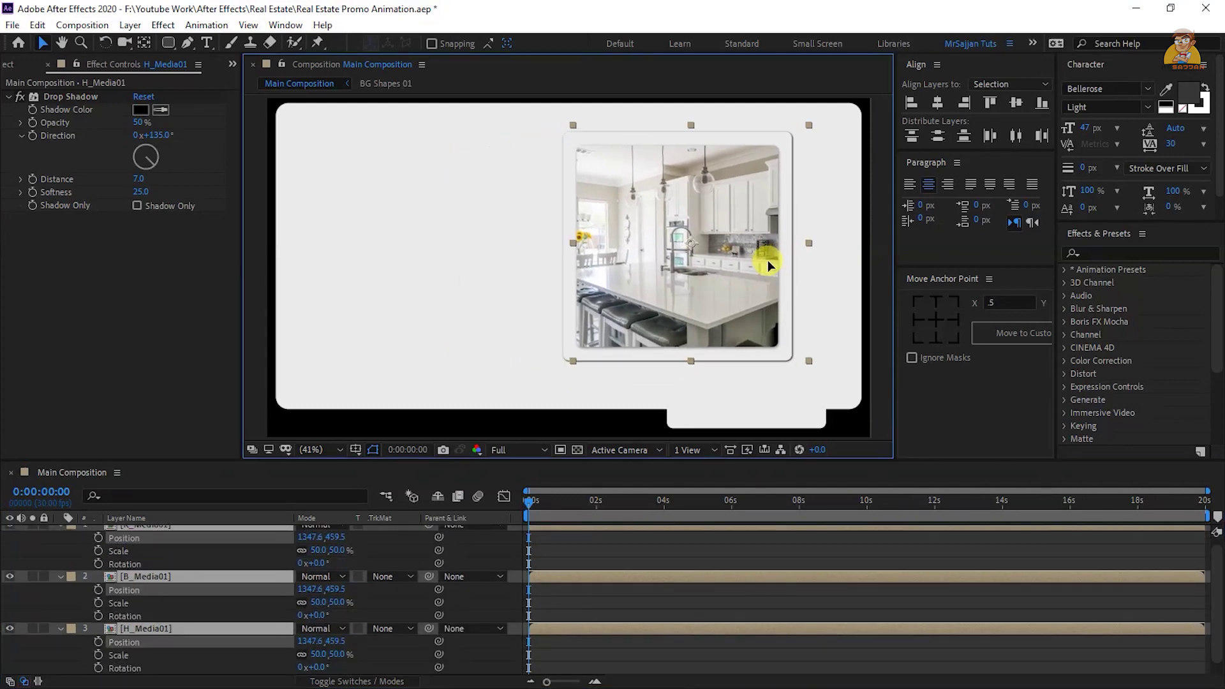
pyautogui.press(',')
pyautogui.press(',')
pyautogui.click(596, 511)
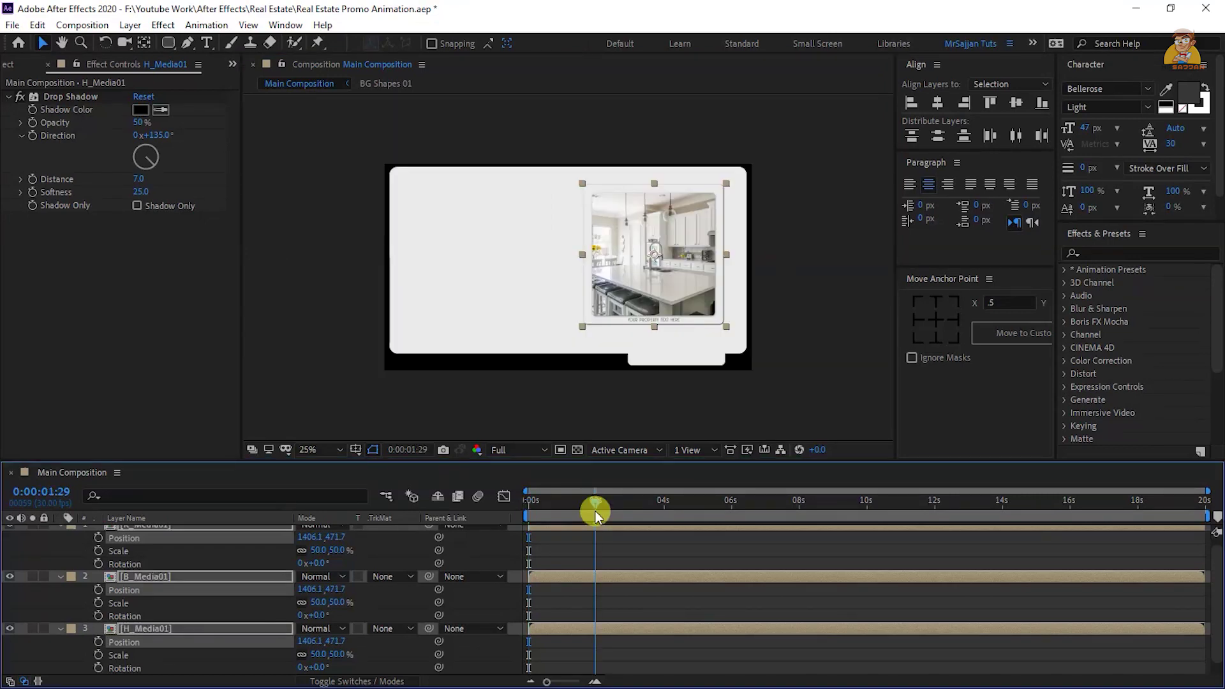
pyautogui.click(97, 537)
pyautogui.click(99, 550)
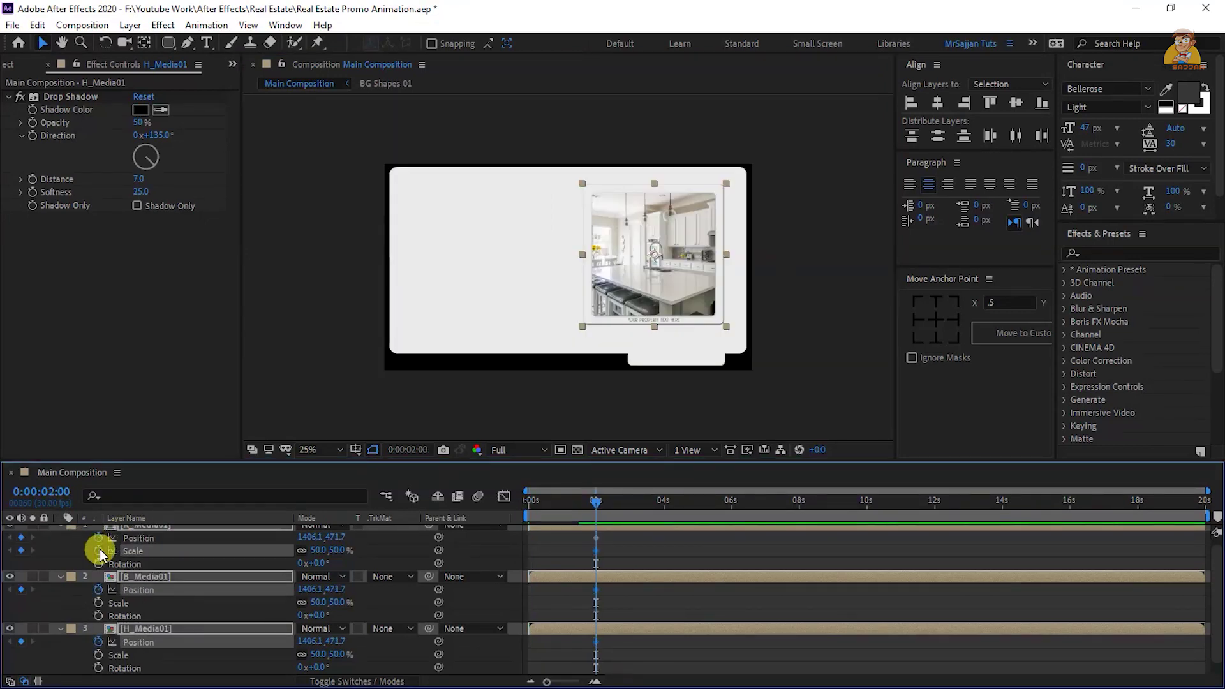
pyautogui.click(99, 563)
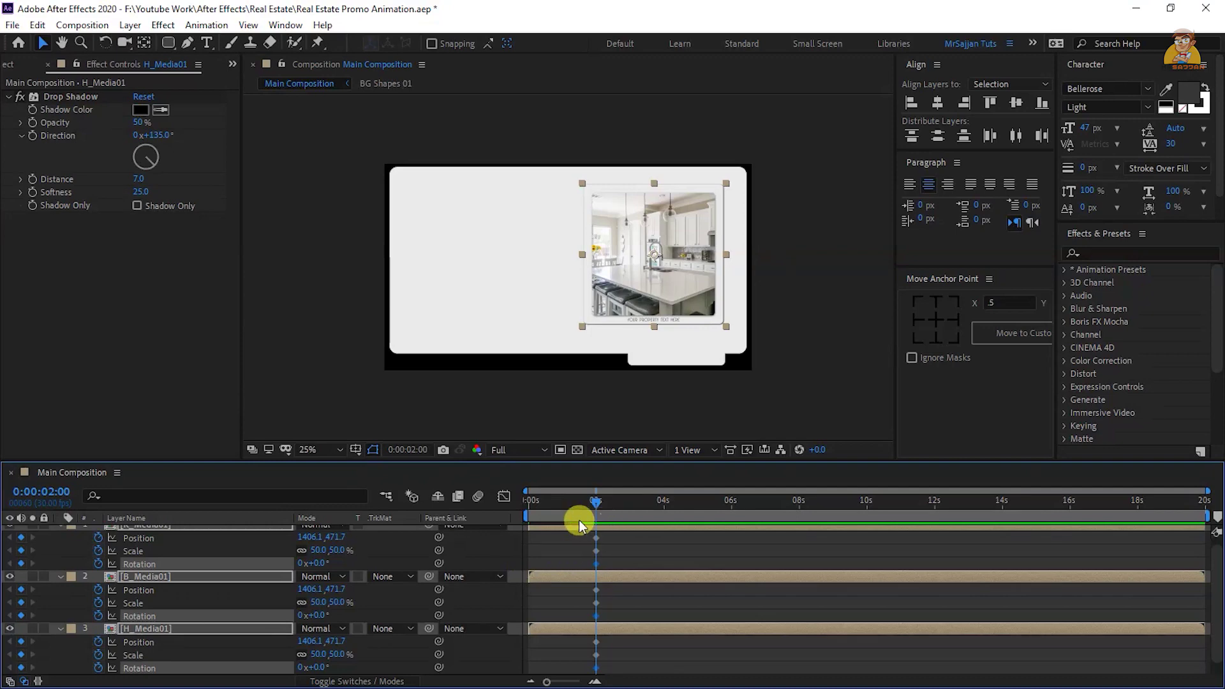
# At 0 s, move the cards above the frame and set their starting Scale to 60%
pyautogui.press('Home')
pyautogui.moveTo(666, 252)
pyautogui.mouseDown()
pyautogui.moveTo(710, 137)
pyautogui.moveTo(701, 74)
pyautogui.mouseUp()
pyautogui.click(319, 550)
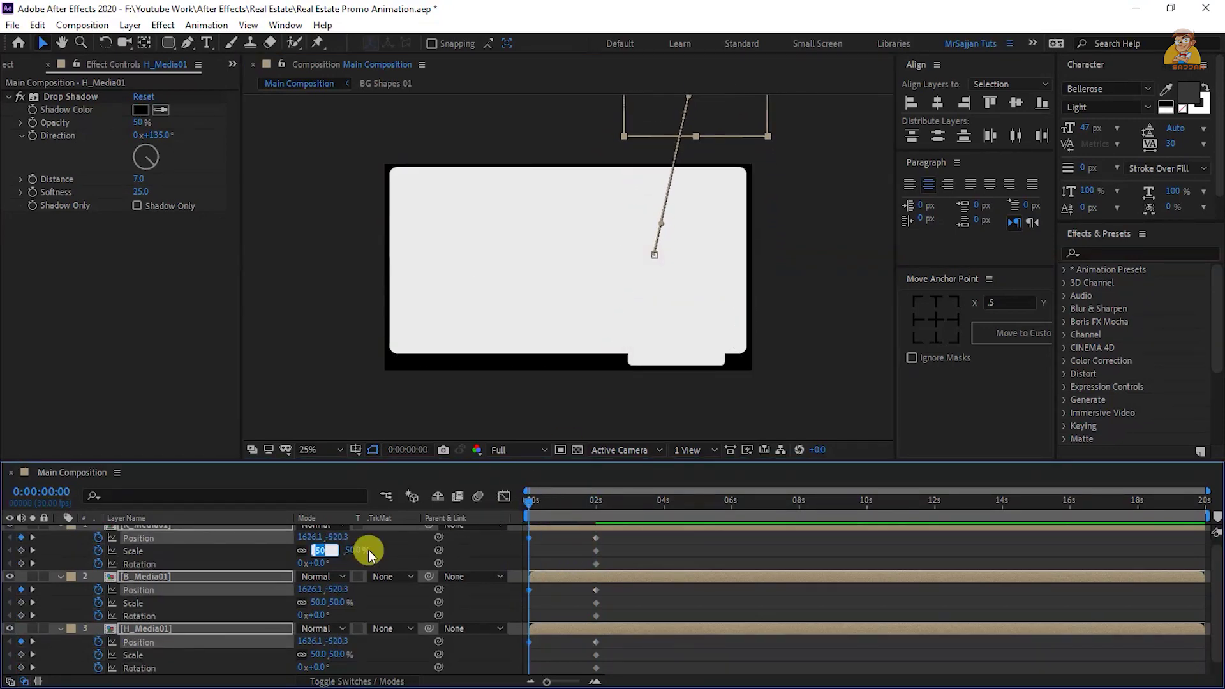
pyautogui.write('60')
pyautogui.press('Return')
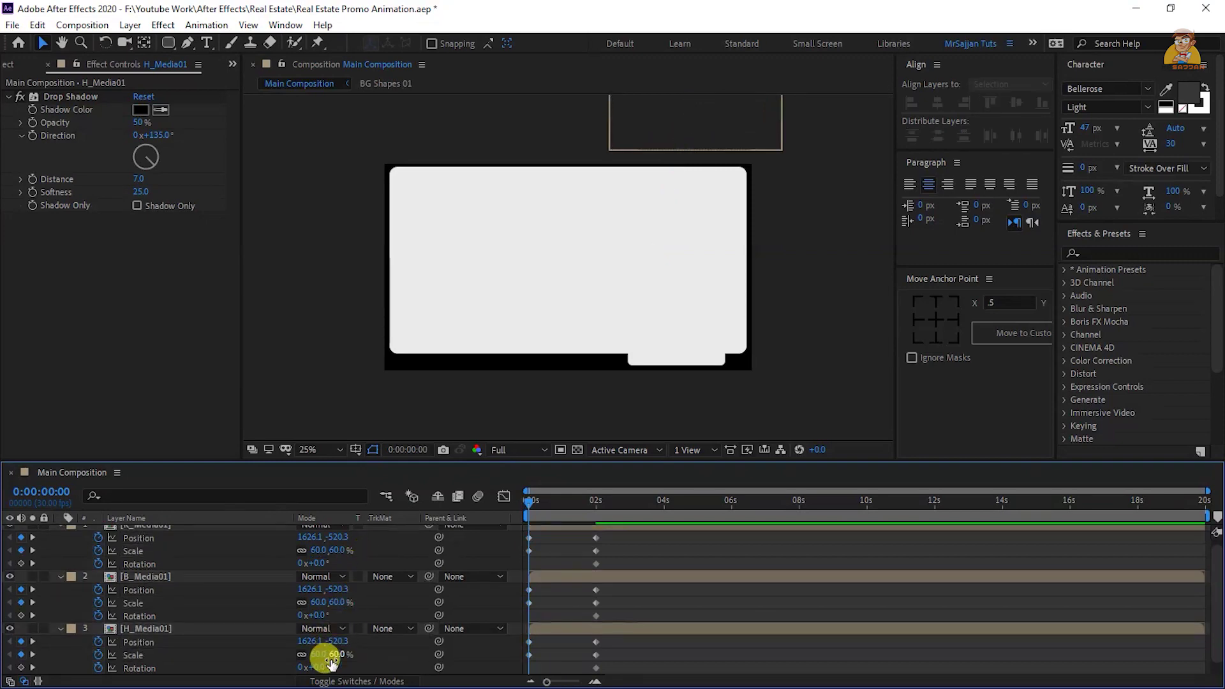
# Set starting rotations: H_Media01 10°, B_Media01 -10°, K_Media01 0°
pyautogui.click(330, 663)
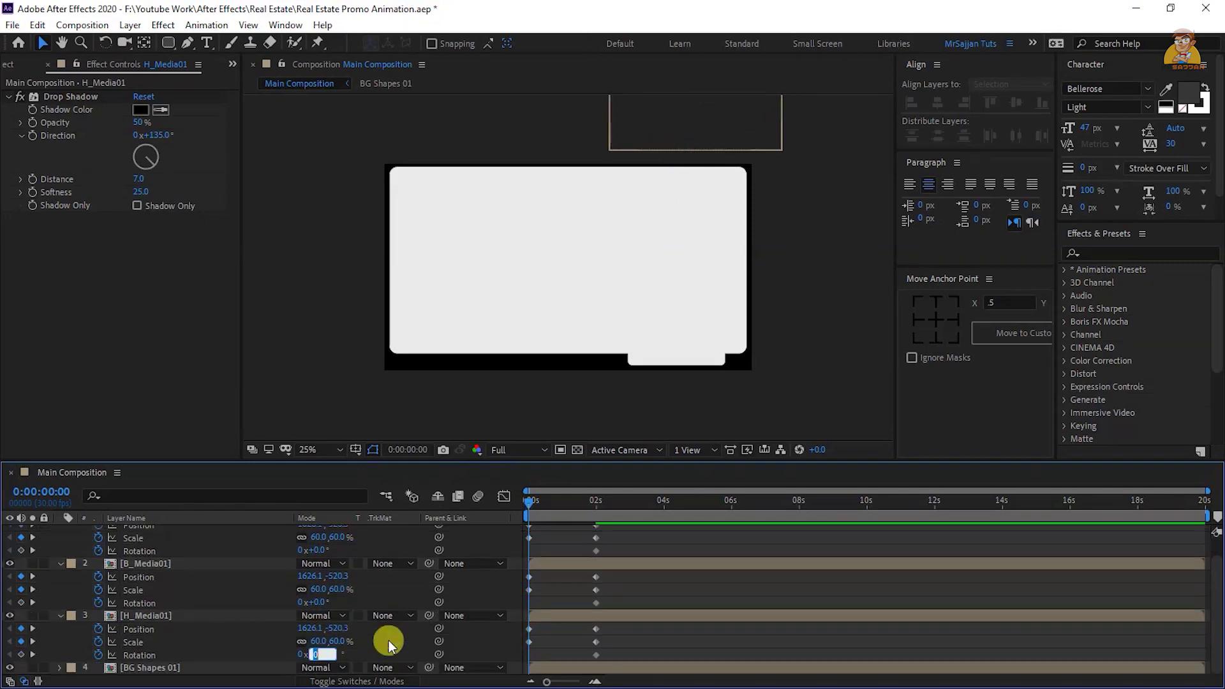
pyautogui.write('10')
pyautogui.press('Return')
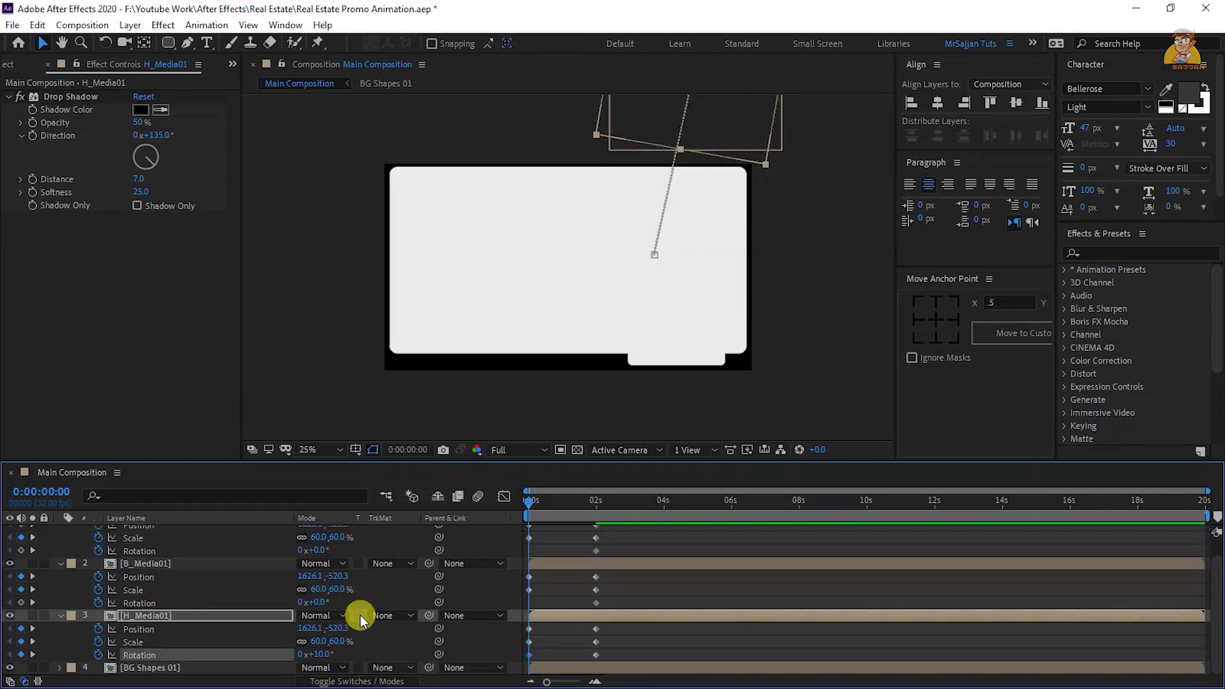
pyautogui.click(315, 602)
pyautogui.write('-10')
pyautogui.press('Return')
pyautogui.scroll(1, 353, 593)
pyautogui.click(316, 569)
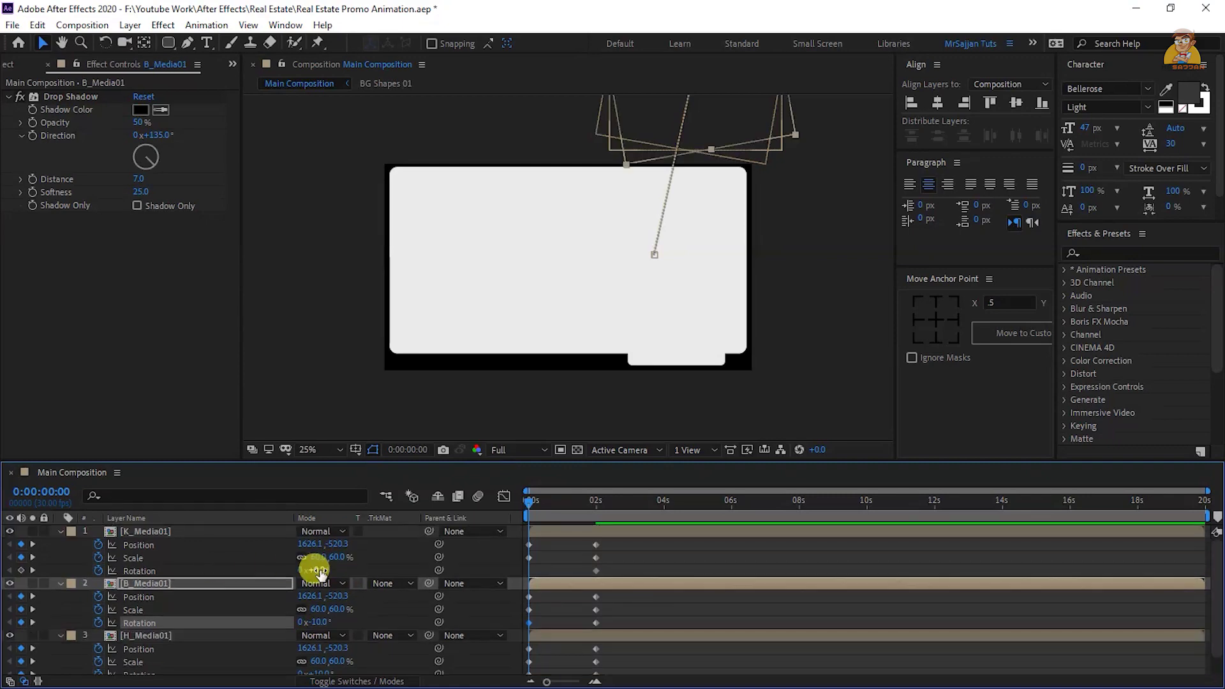
pyautogui.write('0')
pyautogui.press('Return')
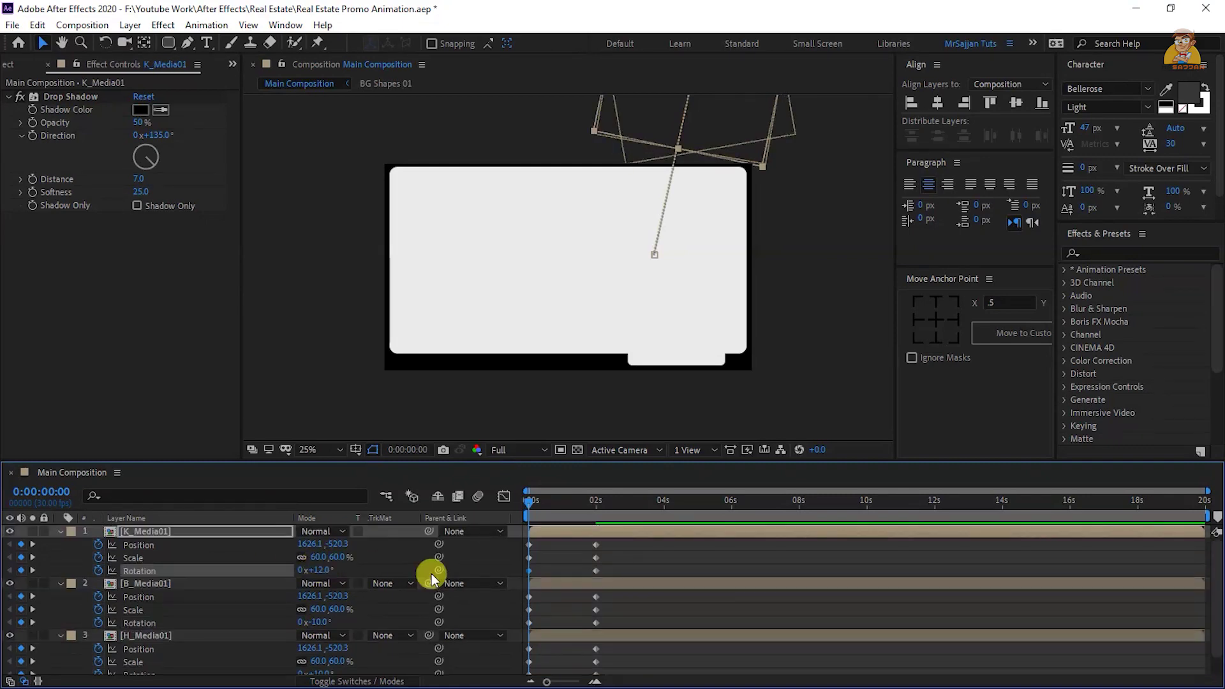
# At the 2 s keyframes, fit the composition in the viewer and set H_Media01's rotation to -10°
pyautogui.press('k')
pyautogui.click(312, 448)
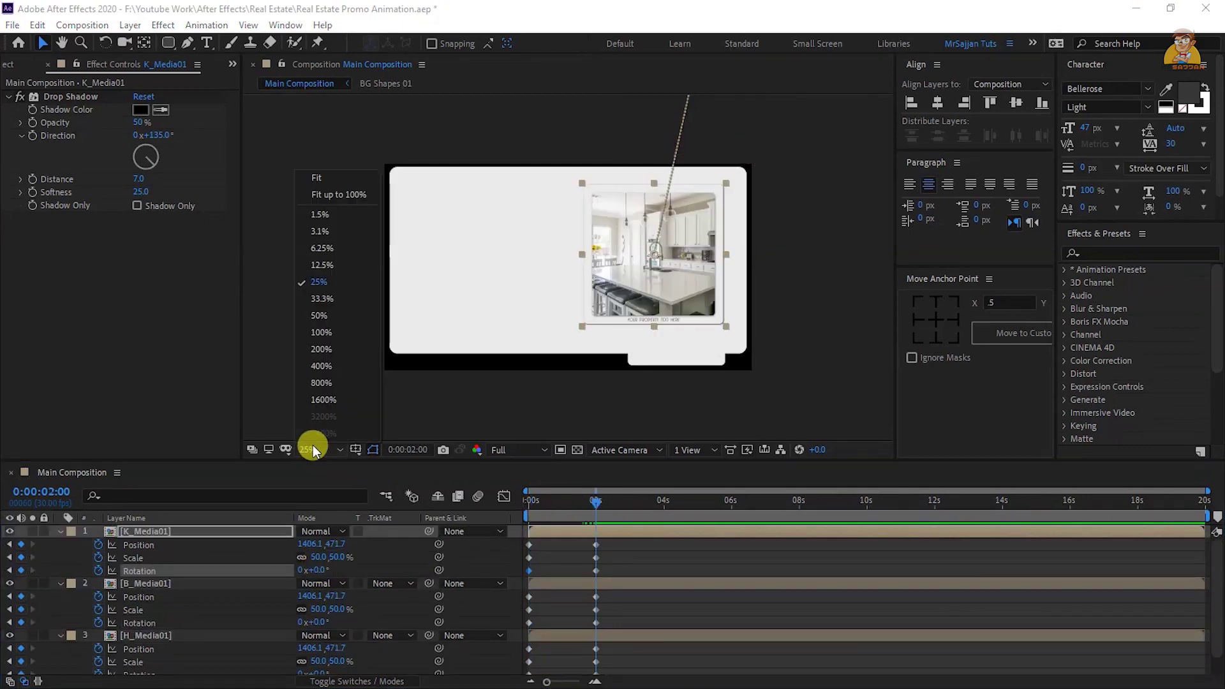
pyautogui.click(320, 174)
pyautogui.click(554, 571)
pyautogui.scroll(-1, 408, 622)
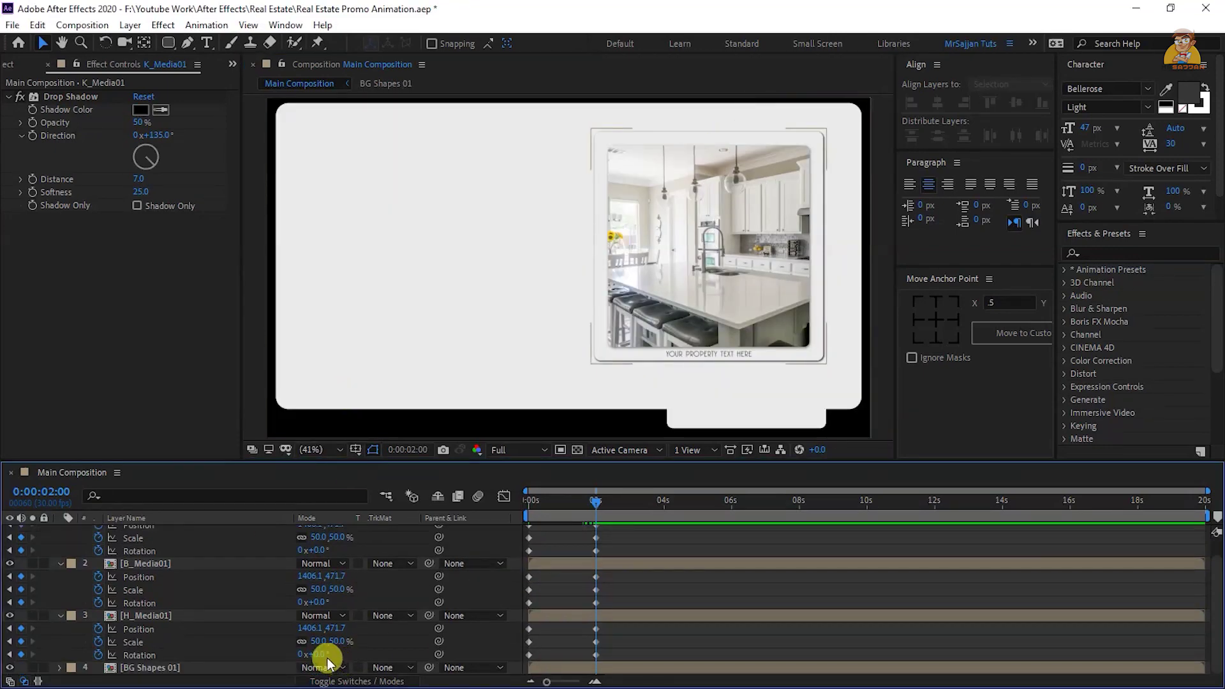
pyautogui.click(324, 656)
pyautogui.click(322, 655)
pyautogui.write('-10')
pyautogui.press('Return')
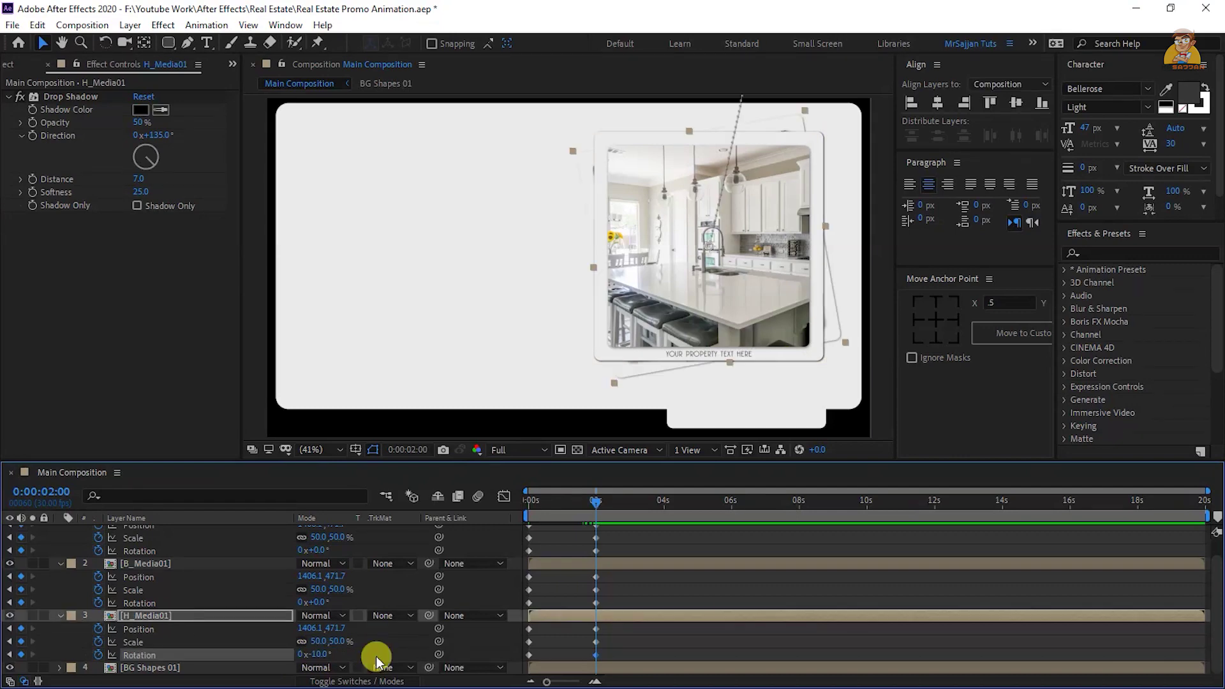
# Set B_Media01's 2 s rotation to 10°, adjust K_Media01's, and preview the drop-in
pyautogui.click(319, 603)
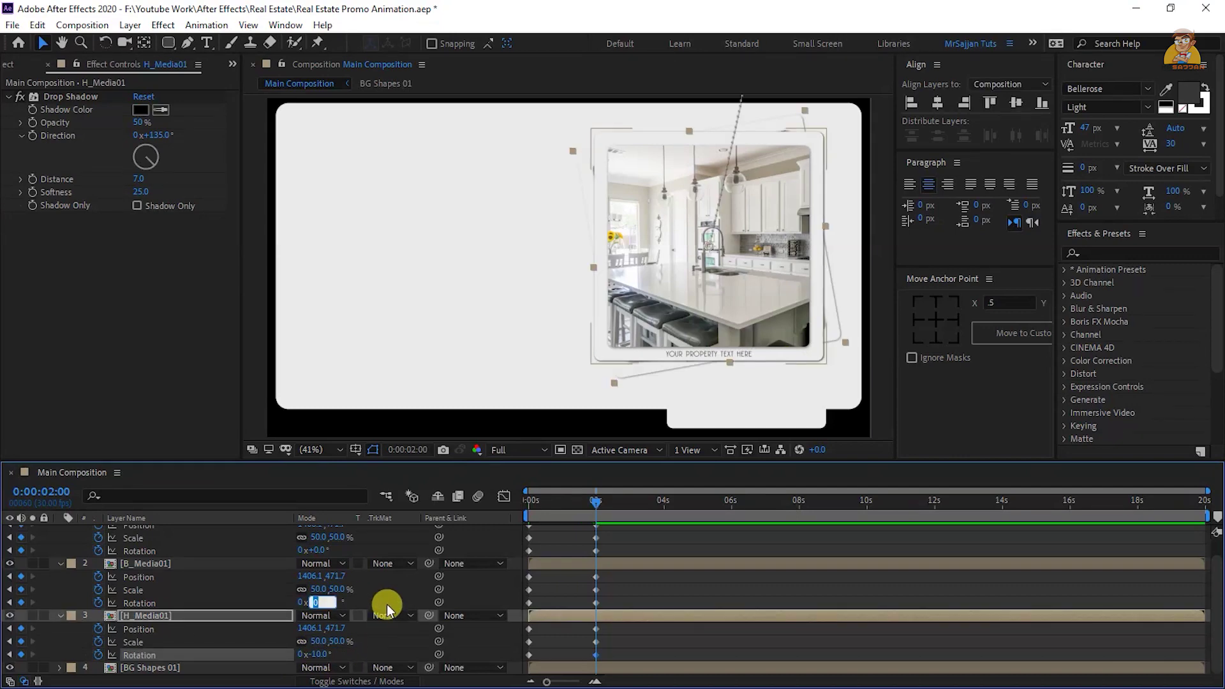
pyautogui.write('10')
pyautogui.press('Return')
pyautogui.scroll(2, 387, 603)
pyautogui.click(316, 570)
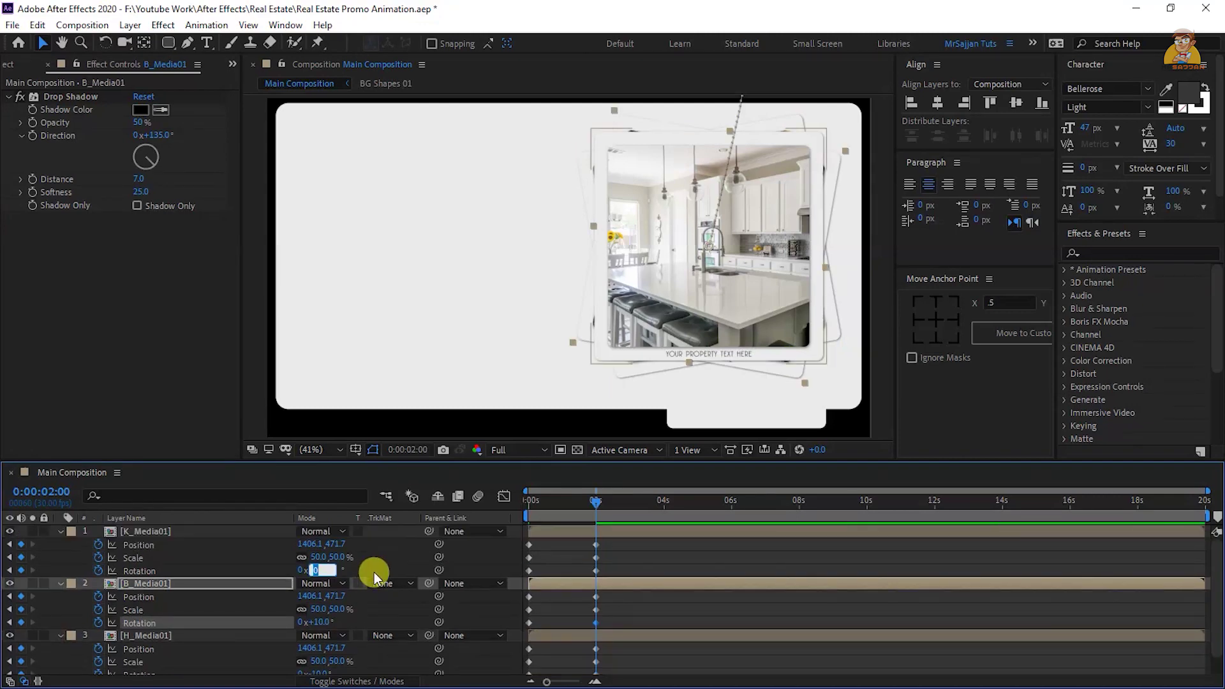
pyautogui.write('-3')
pyautogui.press('Return')
pyautogui.press('Home')
pyautogui.press('space')
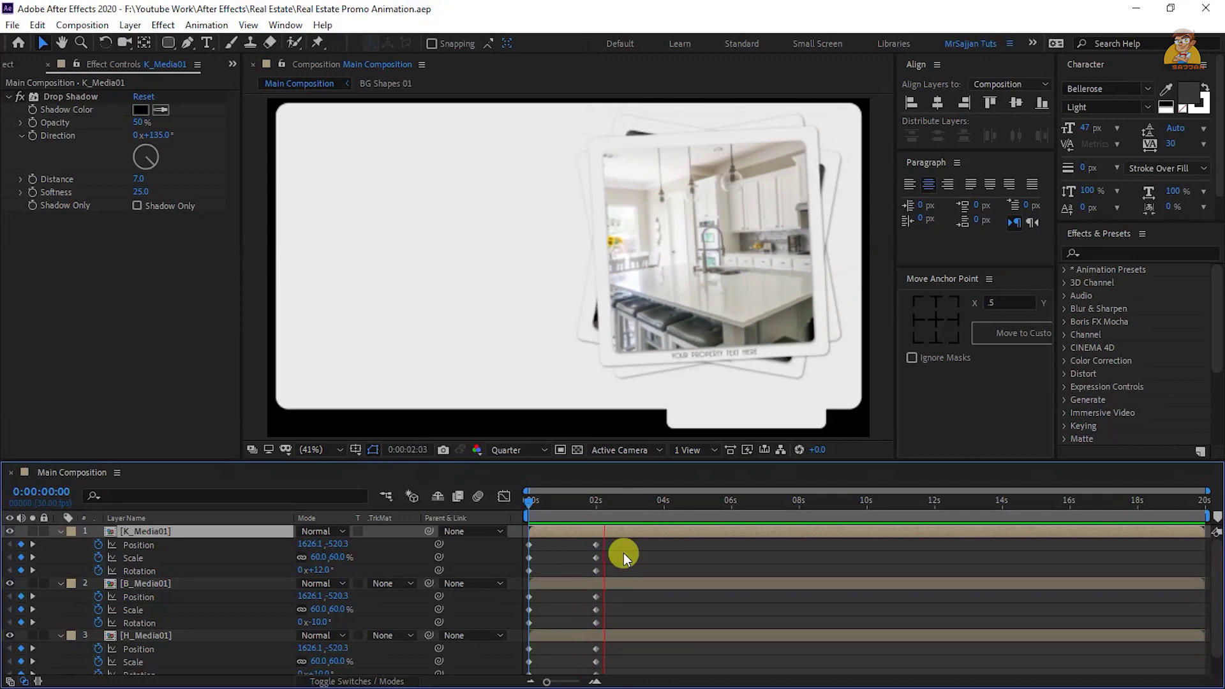
# Apply Easy Ease to all card keyframes and check the speed curves in the Graph Editor
pyautogui.press('space')
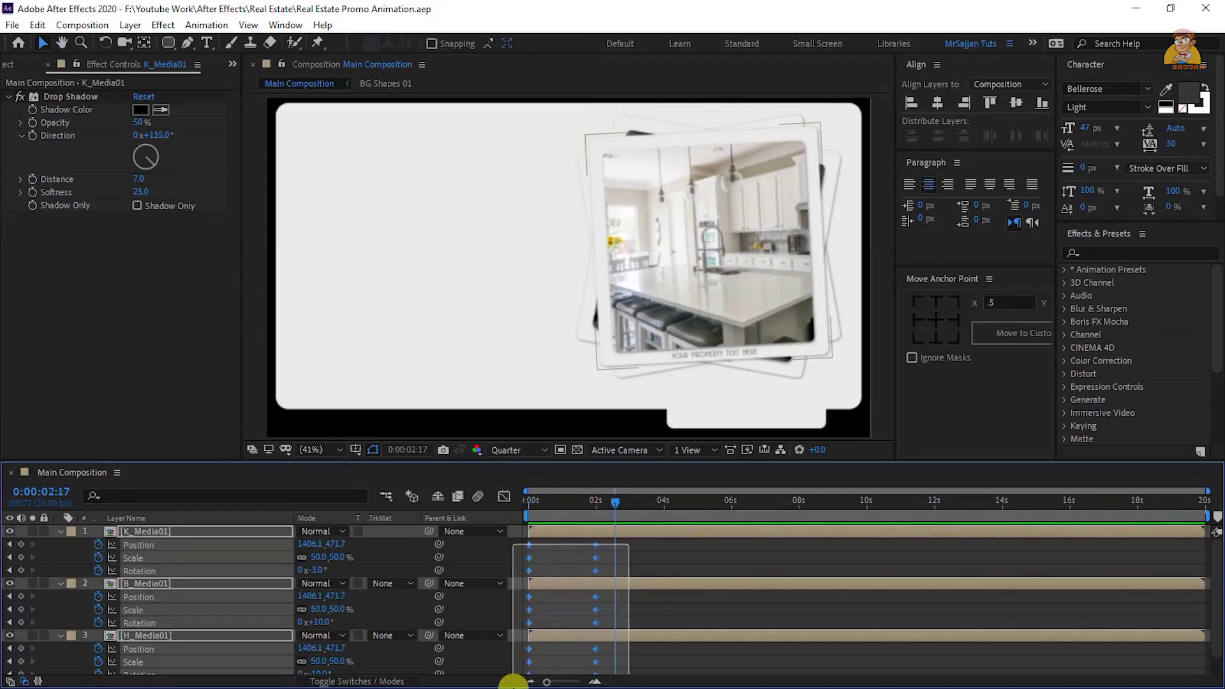
pyautogui.moveTo(622, 553); pyautogui.dragTo(510, 677)
pyautogui.press('F9')
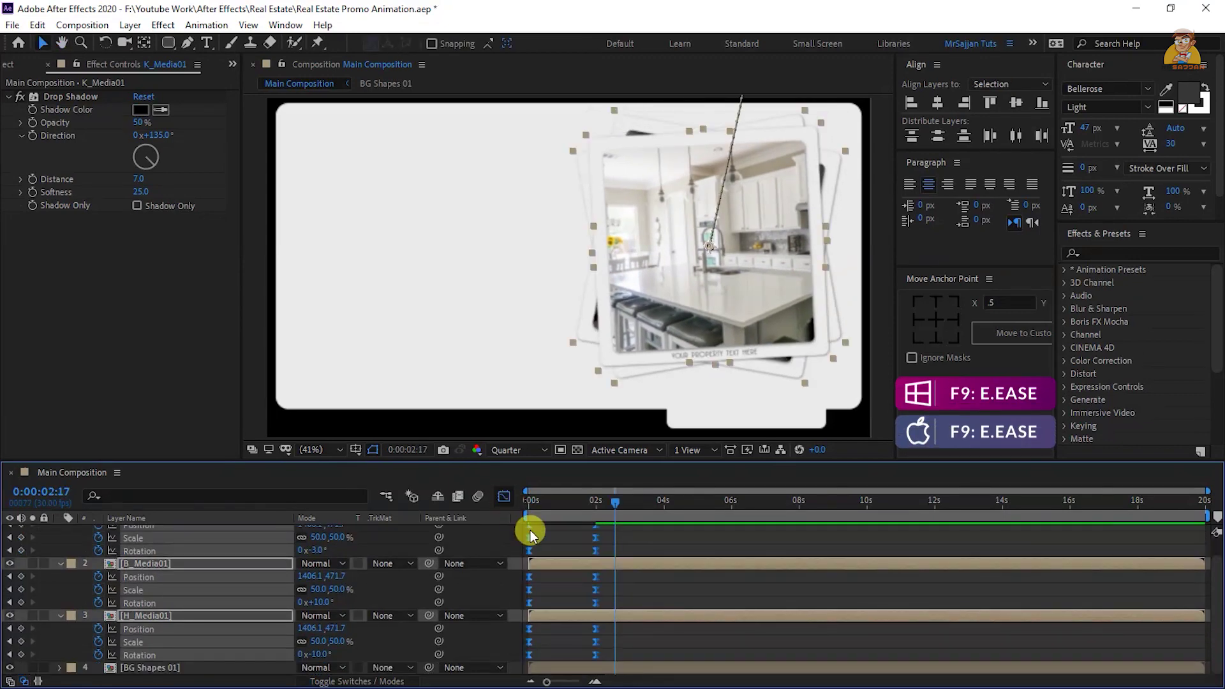
pyautogui.click(504, 497)
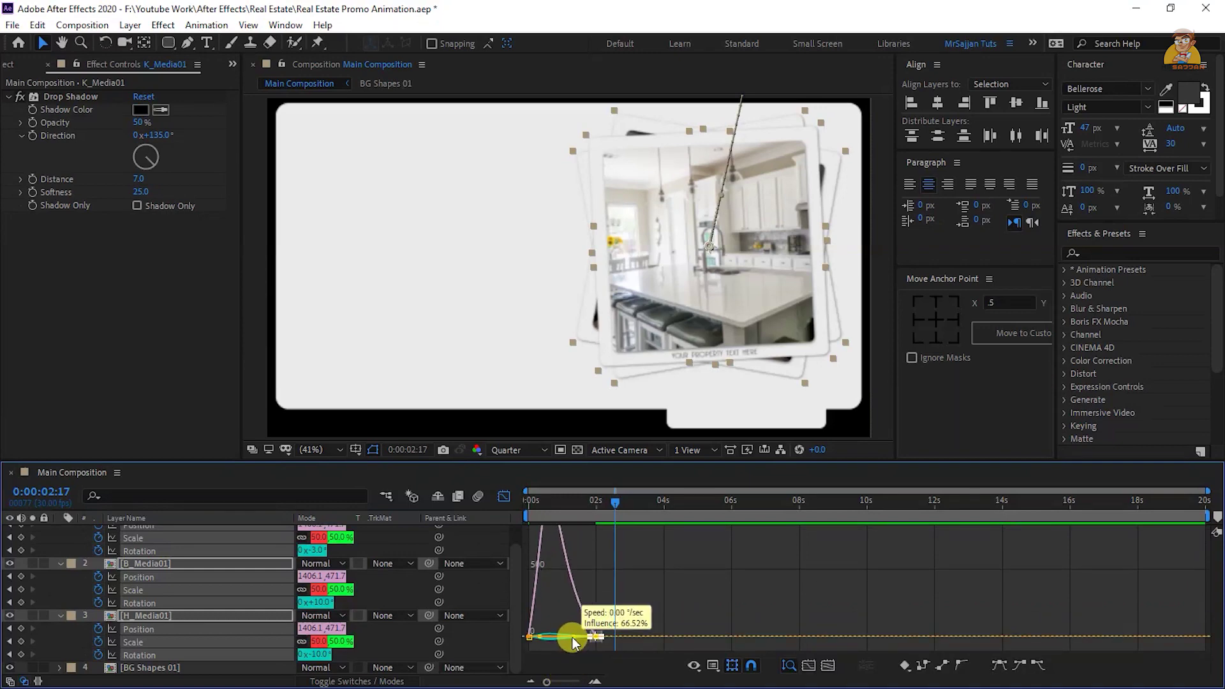
pyautogui.hotkey('shift', 'F3')
pyautogui.press('space')
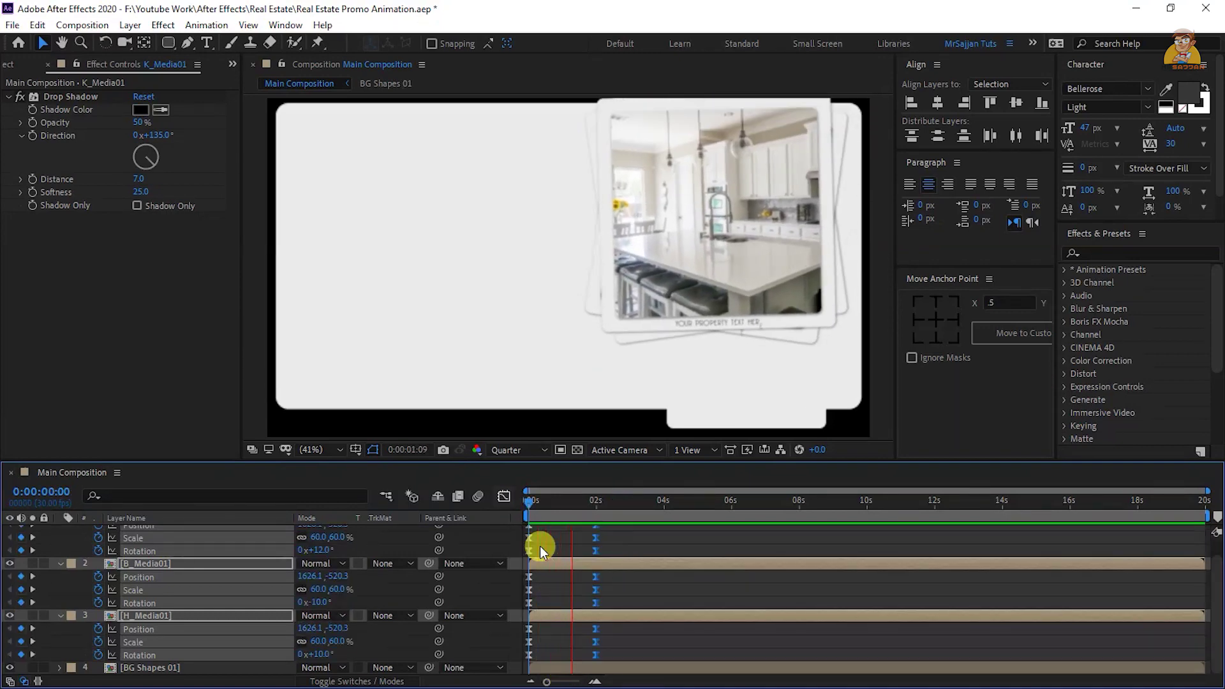
pyautogui.press('space')
# Delay B_Media01 to just after 2 s and K_Media01 to about 4:20, then preview
pyautogui.press('u')
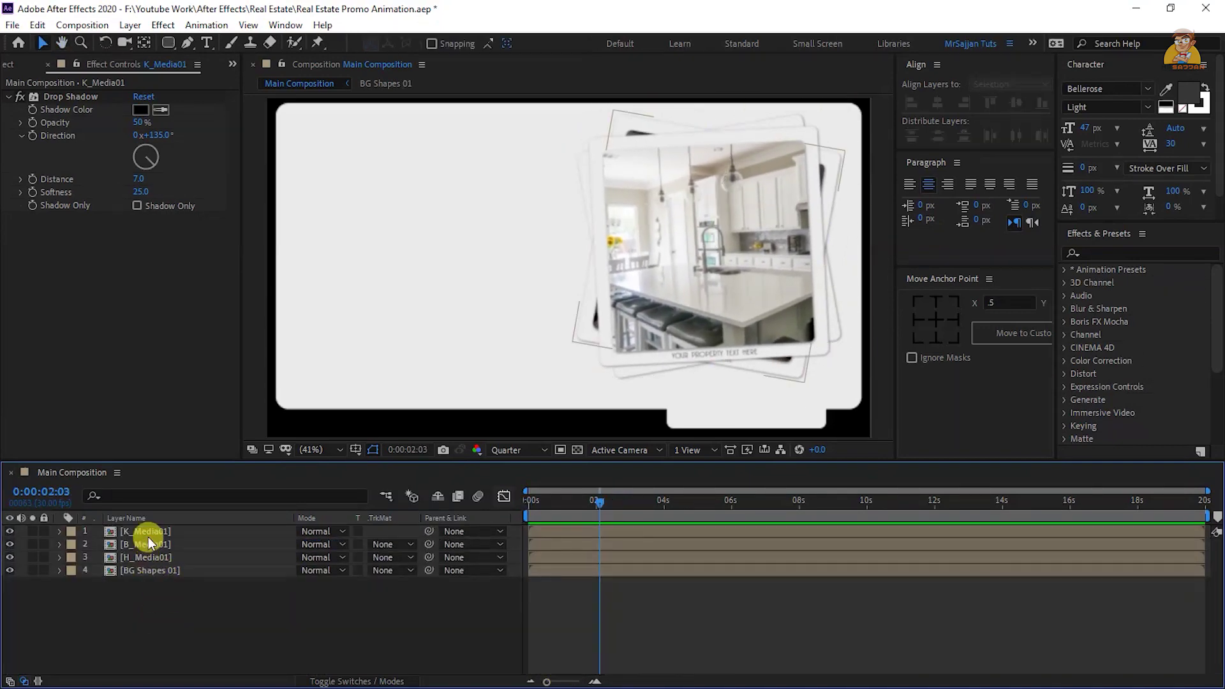
pyautogui.click(453, 576)
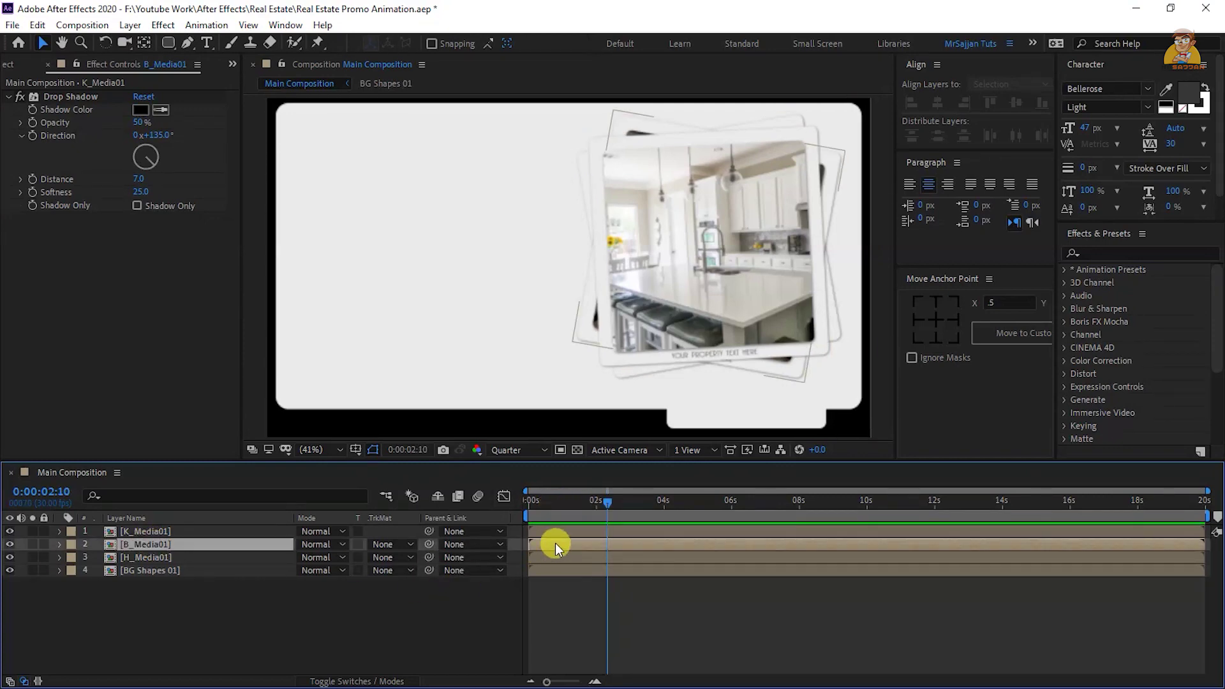
pyautogui.moveTo(552, 543); pyautogui.dragTo(640, 543)
pyautogui.press('space')
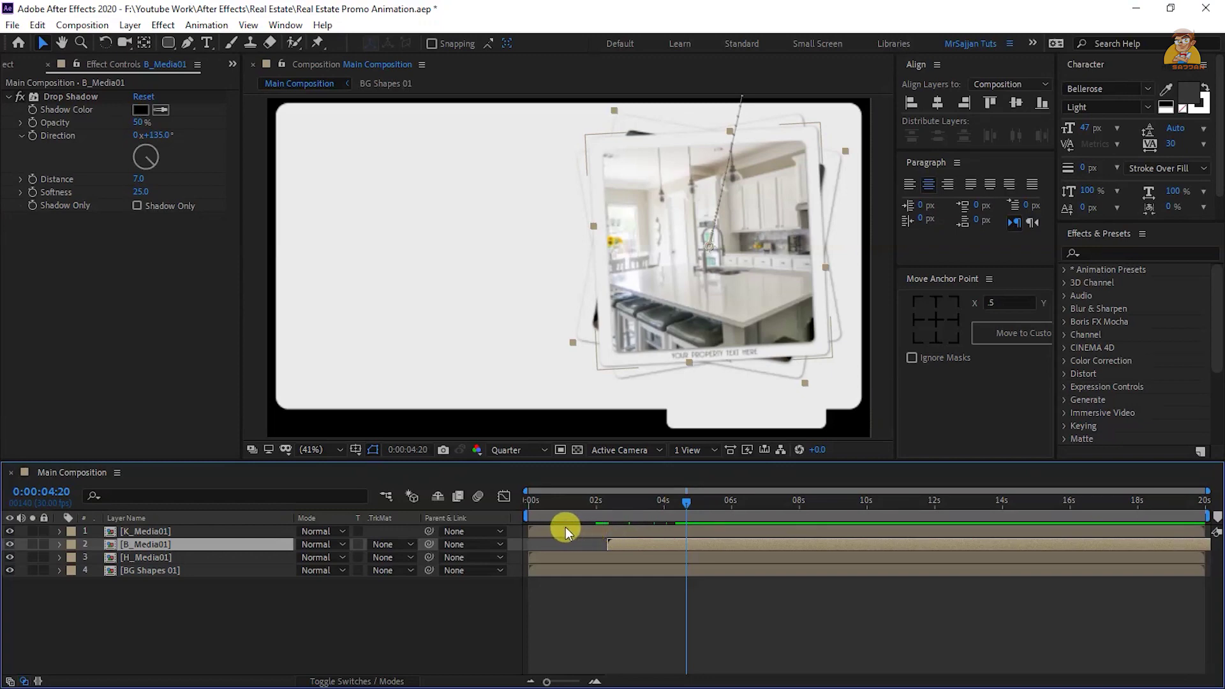
pyautogui.moveTo(565, 527); pyautogui.dragTo(723, 531)
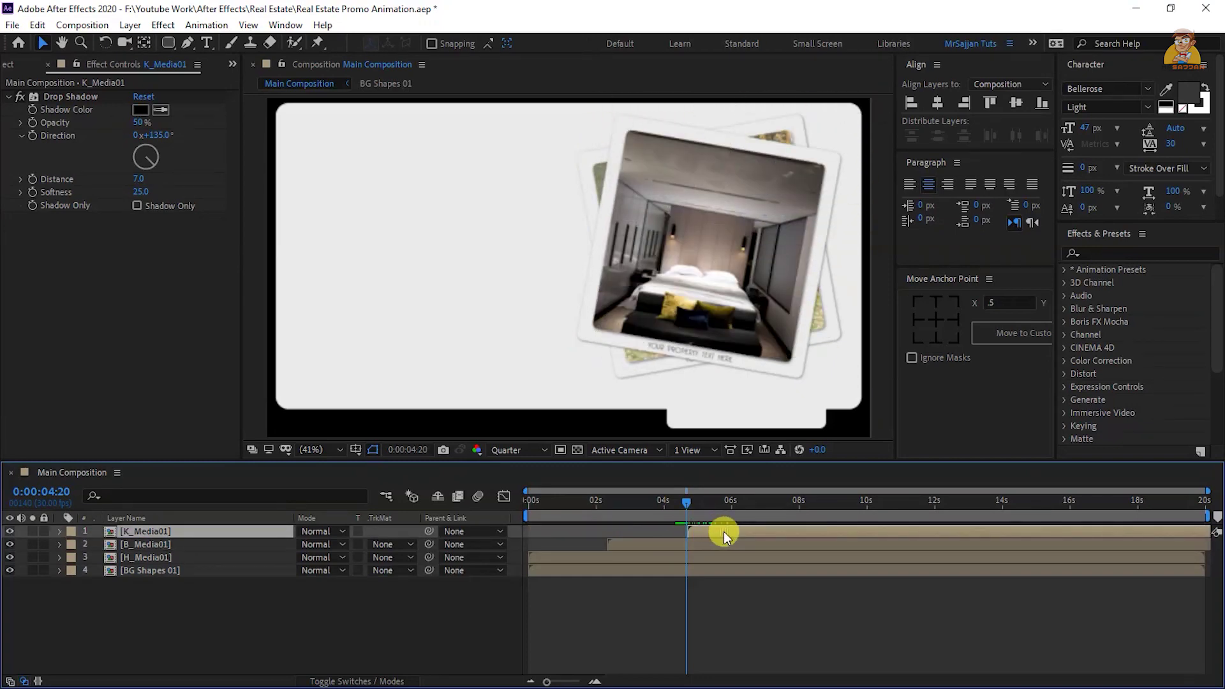
pyautogui.press('space')
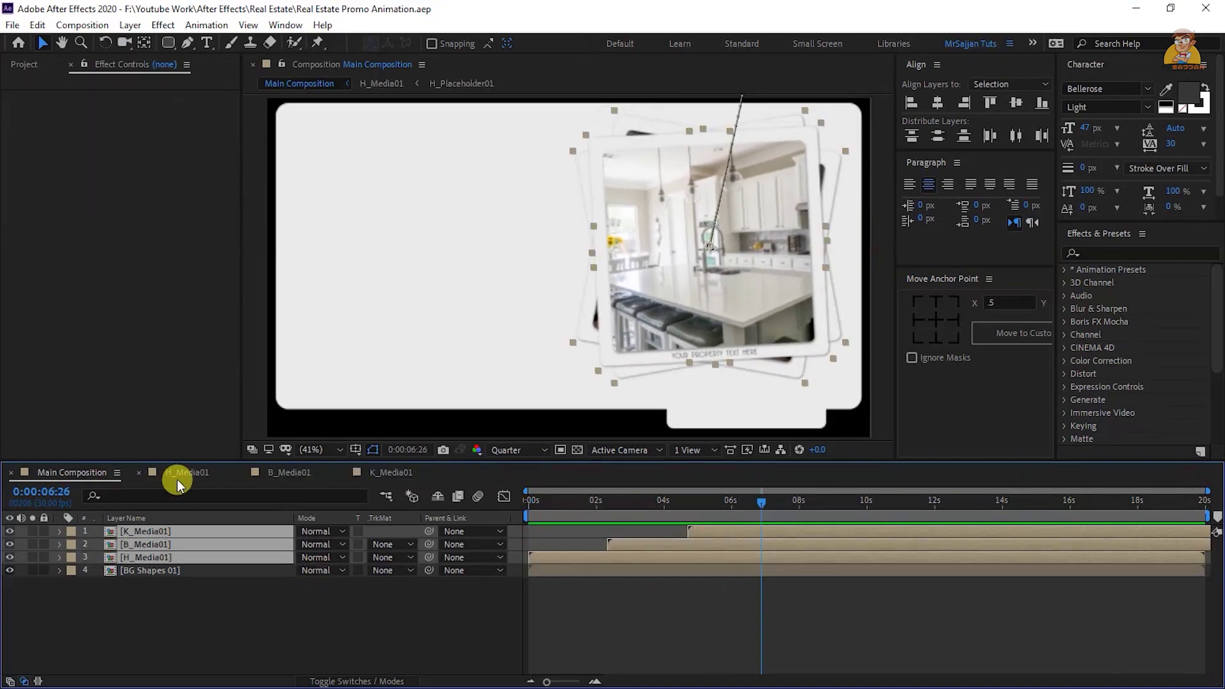
# In the H_Media01 composition, delay the property text to start later, then open B_Media01
pyautogui.click(178, 479)
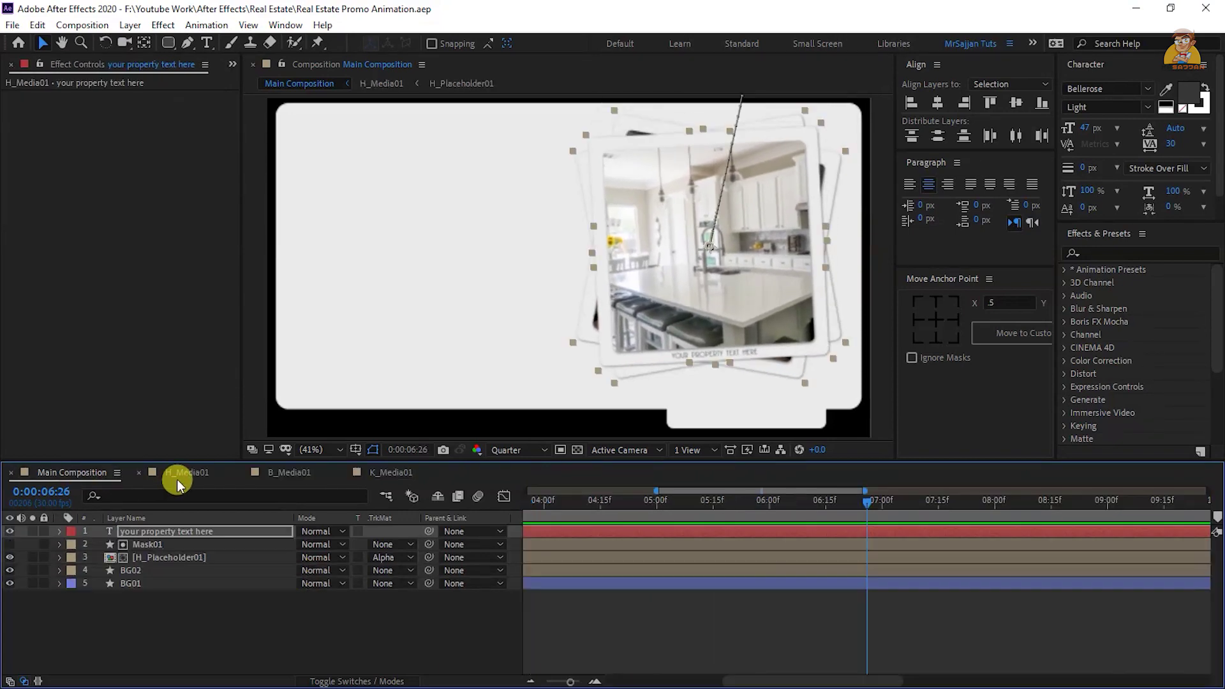
pyautogui.moveTo(755, 681); pyautogui.dragTo(591, 680)
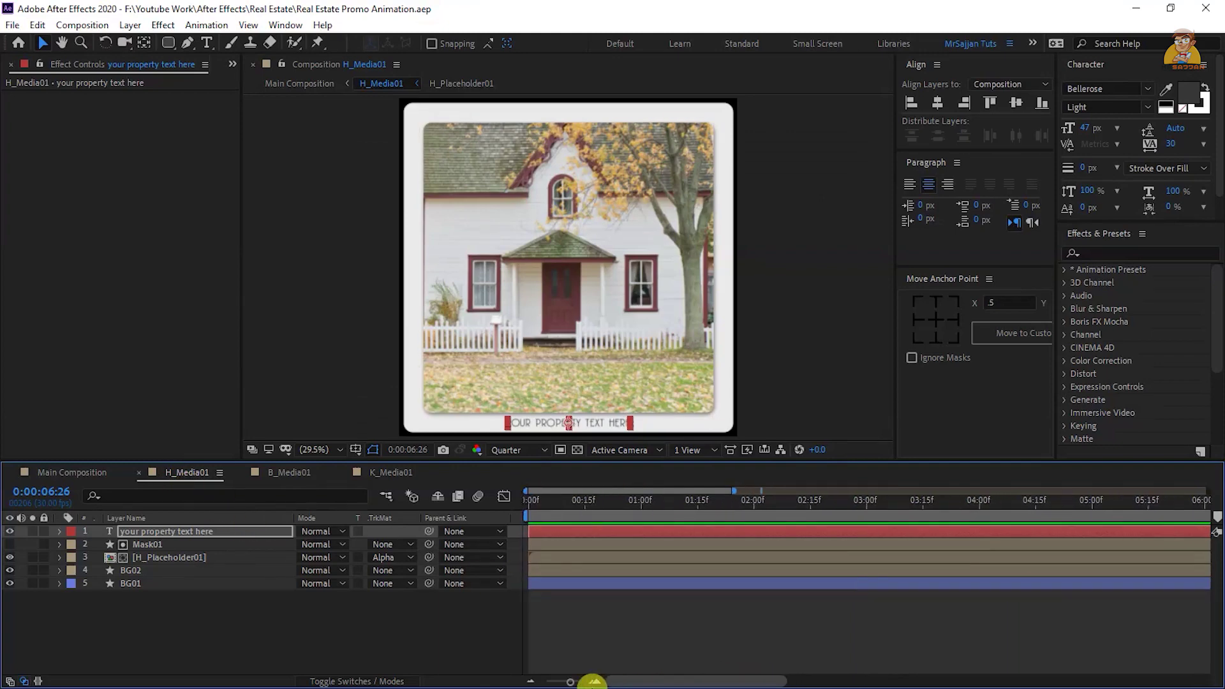
pyautogui.moveTo(561, 531); pyautogui.dragTo(589, 532)
pyautogui.click(268, 472)
pyautogui.click(565, 509)
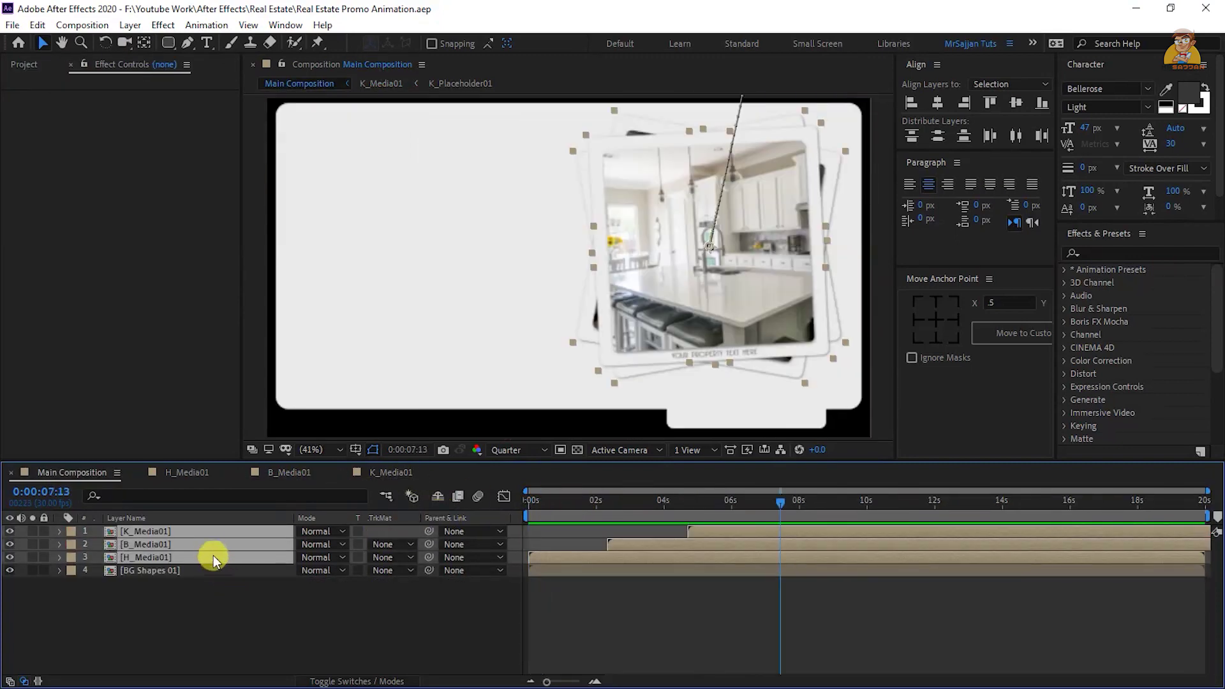
# Set the house card H_Media01's end Scale keyframe to 40%
pyautogui.press('s')
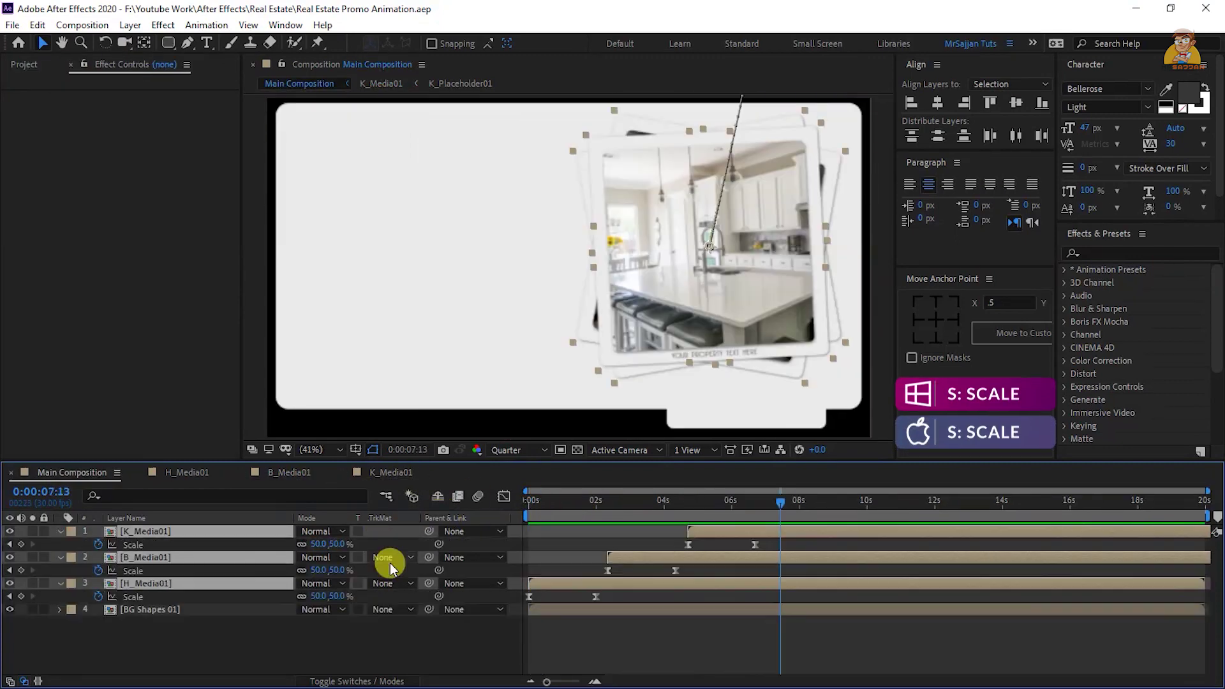
pyautogui.moveTo(598, 505); pyautogui.dragTo(596, 506)
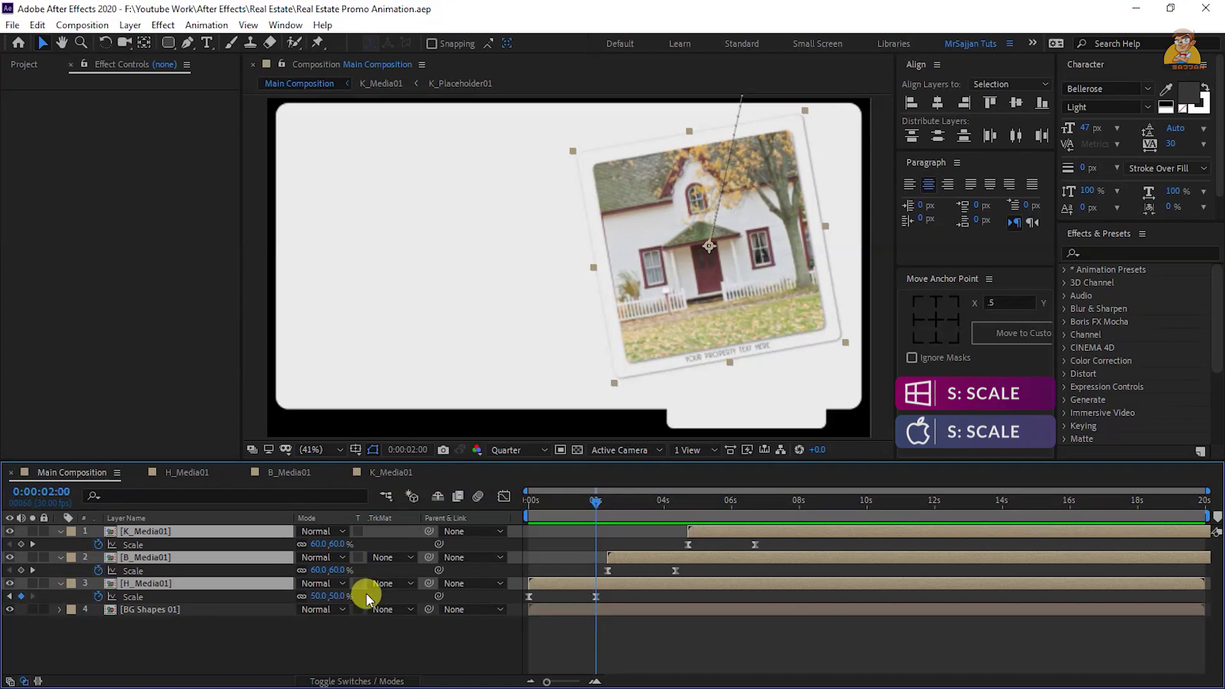
pyautogui.click(338, 596)
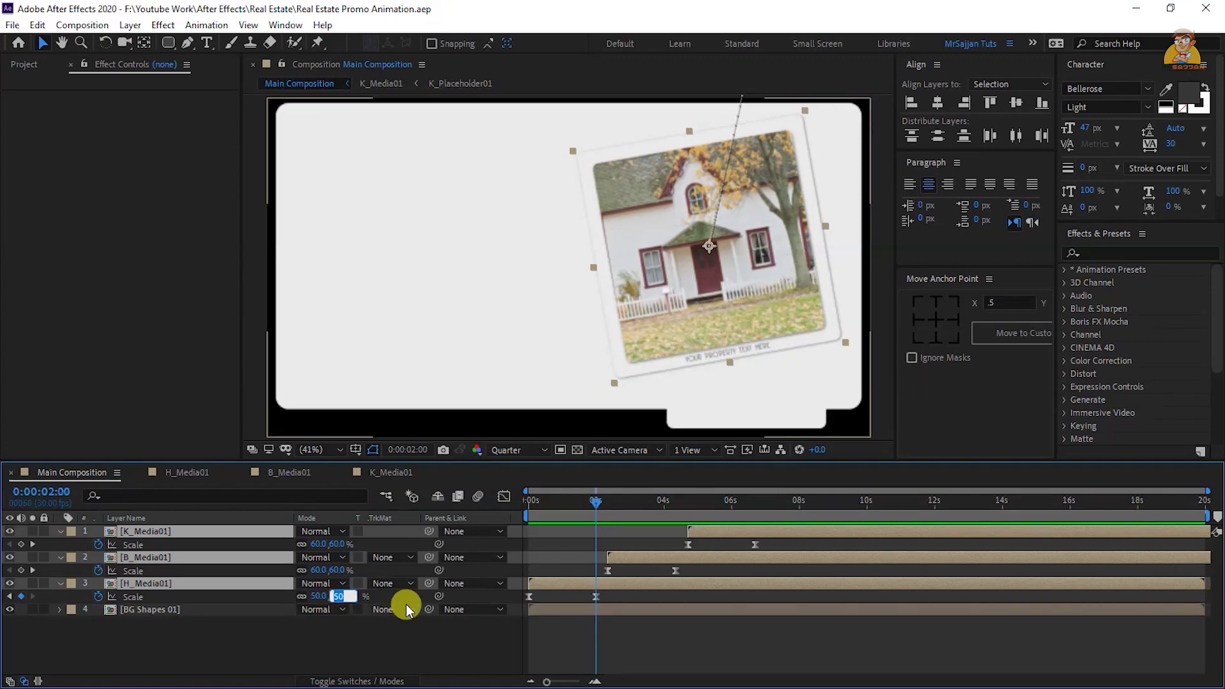
pyautogui.write('40')
pyautogui.click(341, 601)
pyautogui.click(338, 596)
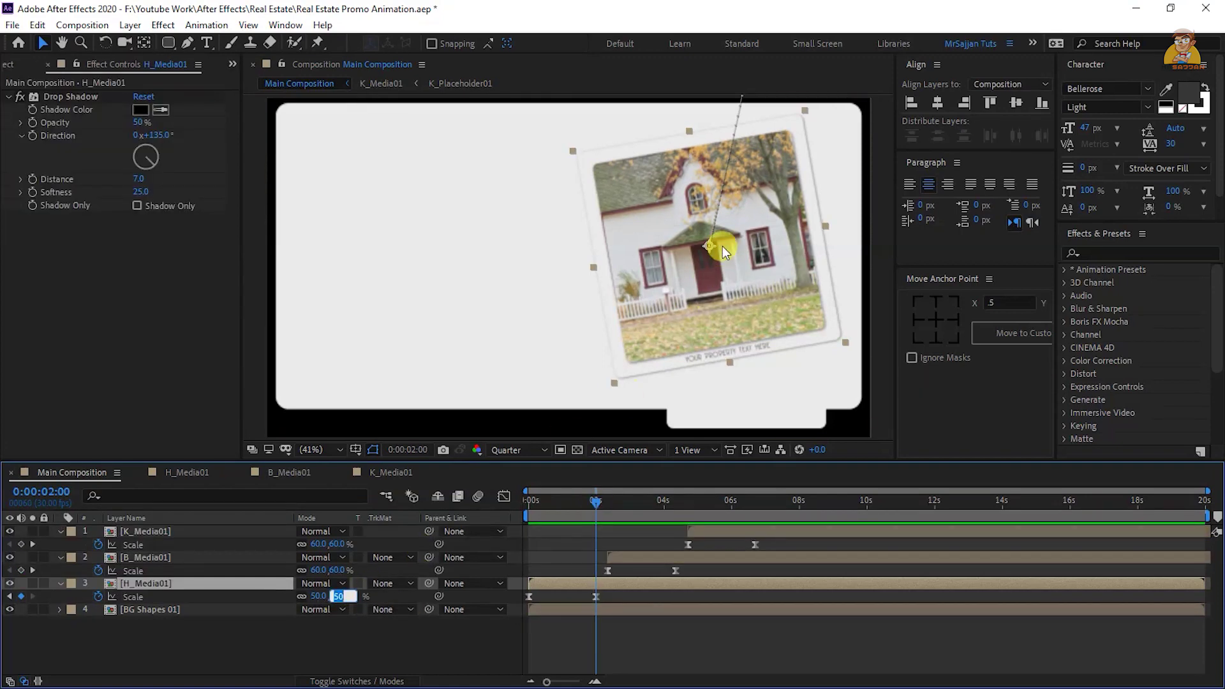
pyautogui.write('40')
pyautogui.press('Return')
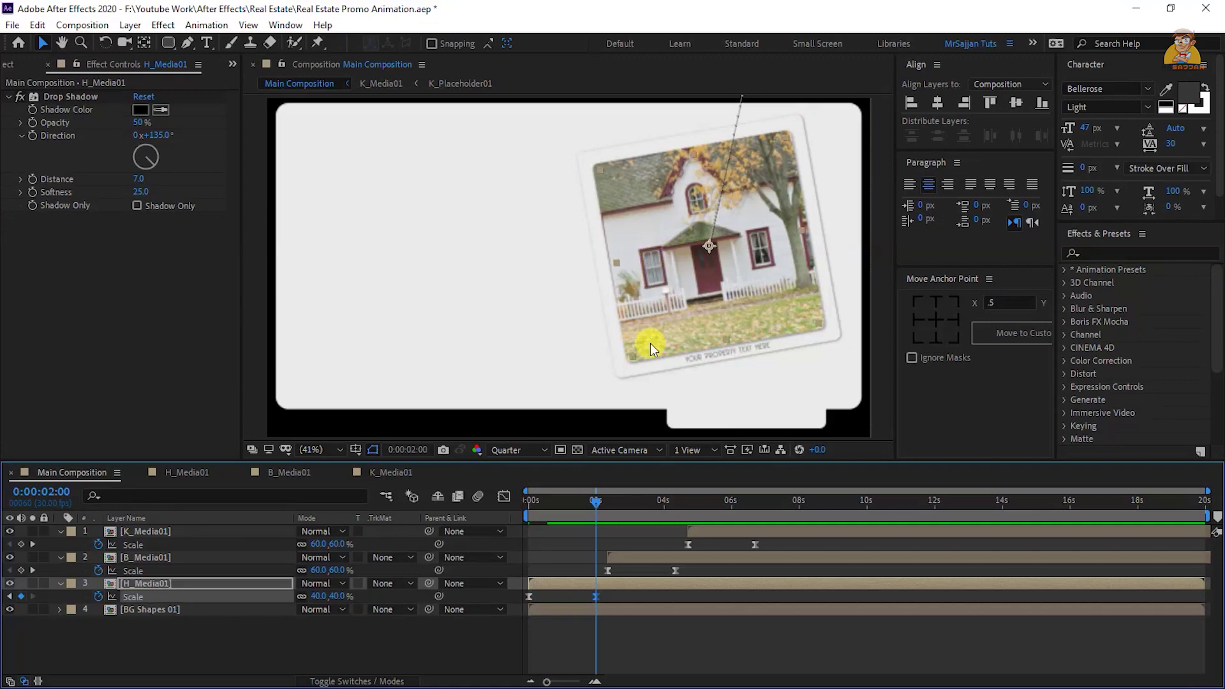
# Set the bedroom and kitchen cards' end Scale to 40% and preview the animation
pyautogui.click(672, 504)
pyautogui.click(319, 570)
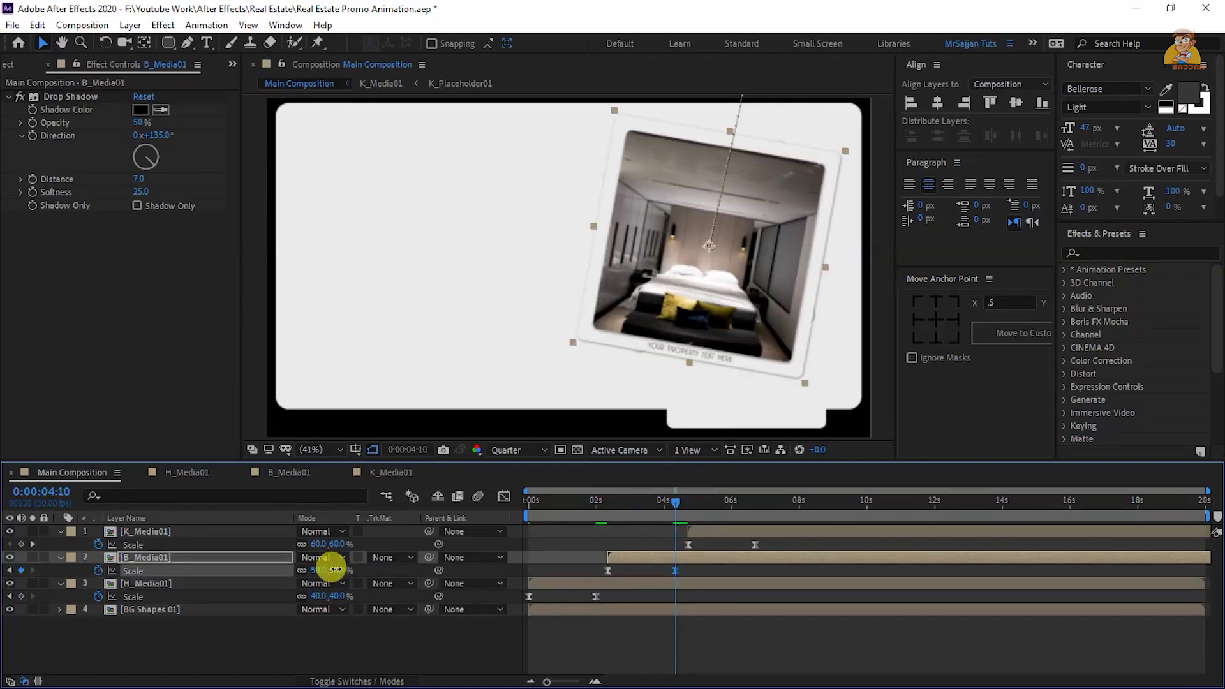
pyautogui.write('40')
pyautogui.press('Return')
pyautogui.click(753, 504)
pyautogui.press('Return')
pyautogui.press('Home')
pyautogui.press('space')
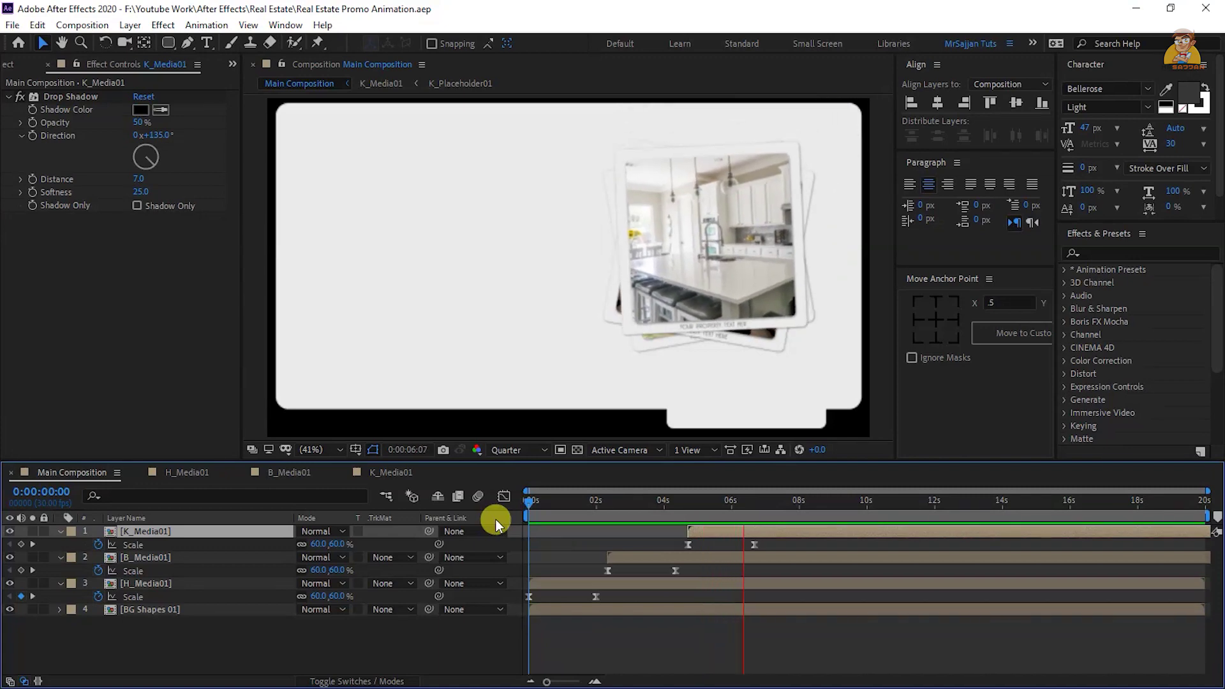
pyautogui.press('space')
# Add a new white solid layer to Main Composition with default settings
pyautogui.press('u')
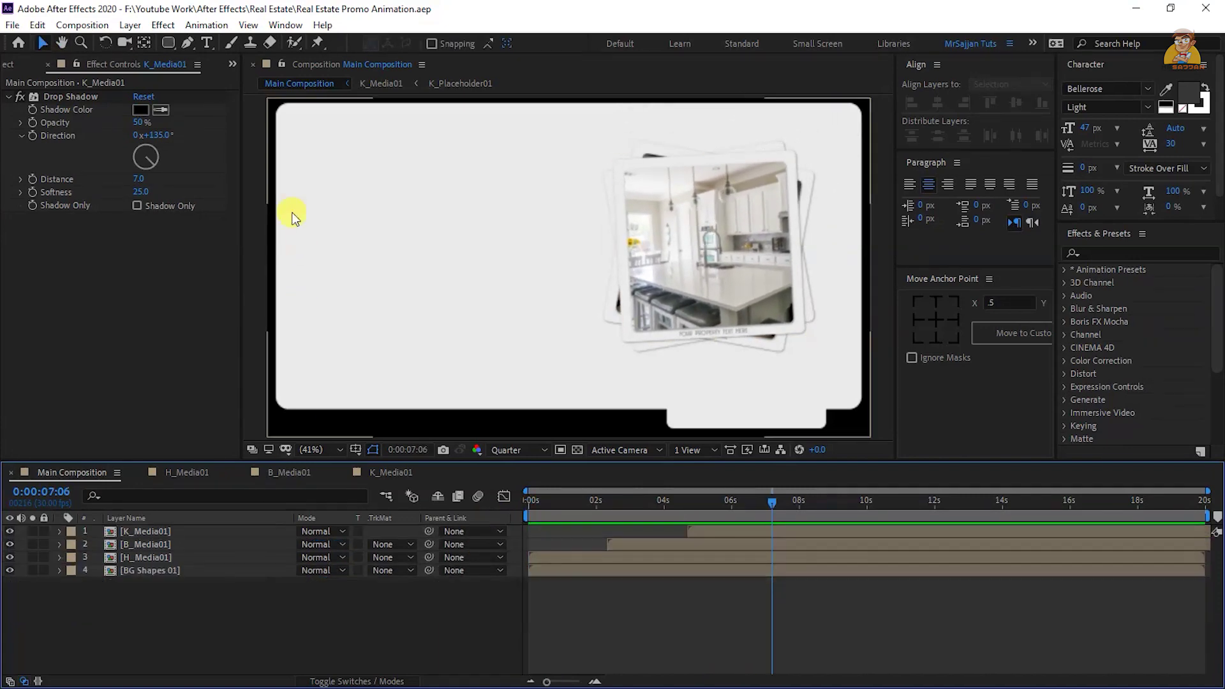
pyautogui.rightClick(249, 593)
pyautogui.moveTo(294, 427)
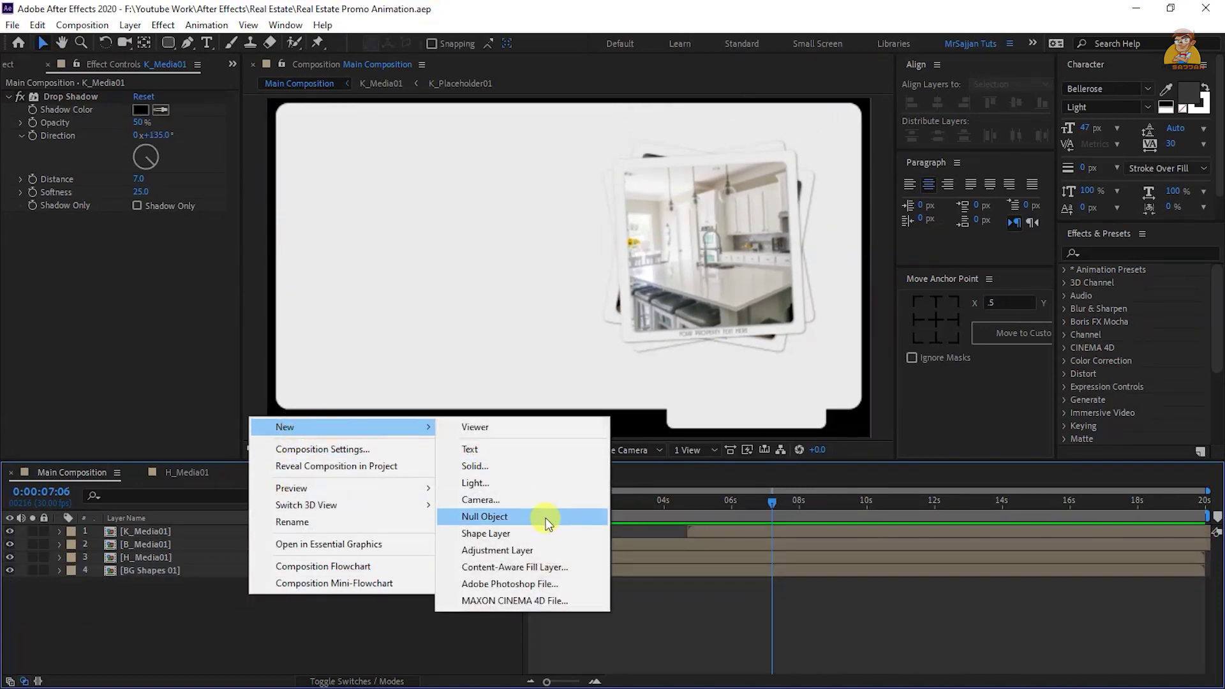
pyautogui.click(523, 468)
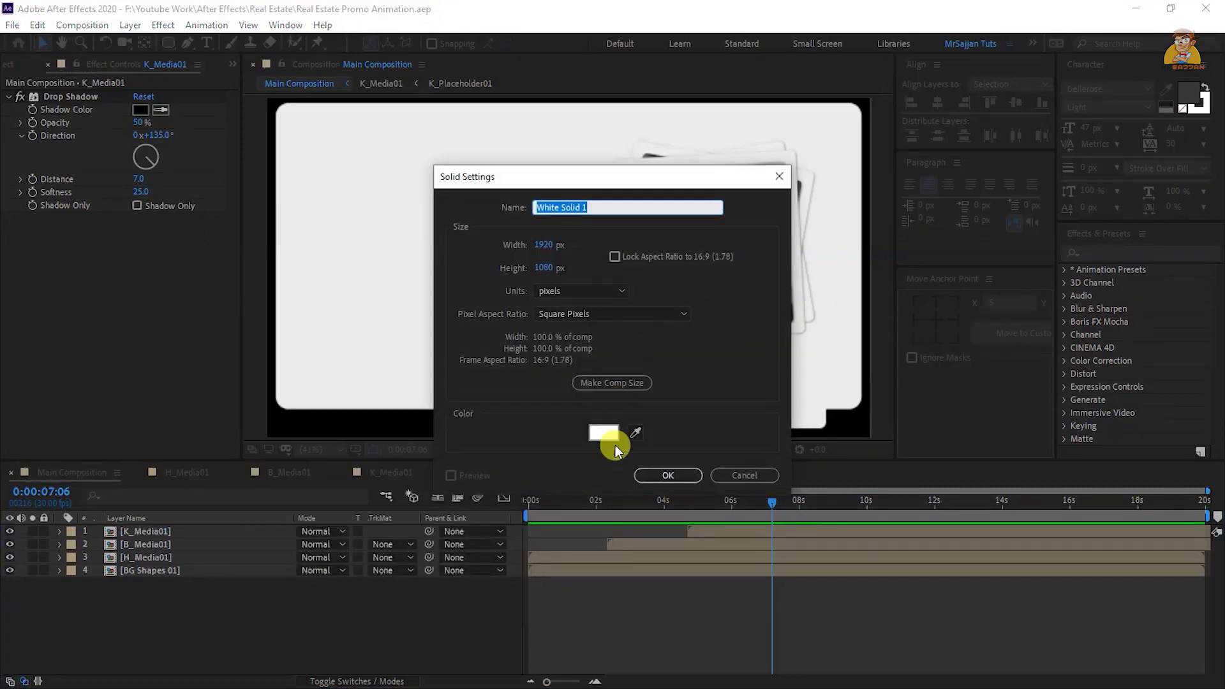
pyautogui.press('Return')
# Scale the white solid to about 49 × 79% and place it on the left side
pyautogui.press('s')
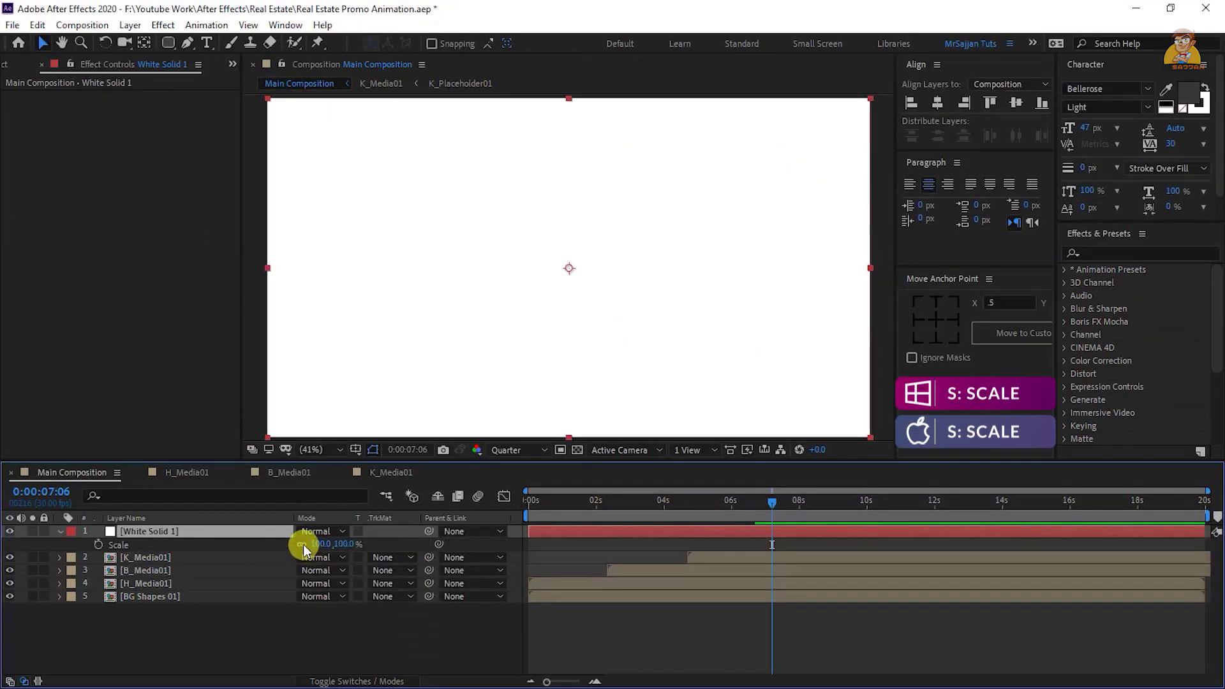
pyautogui.moveTo(328, 548); pyautogui.dragTo(313, 552)
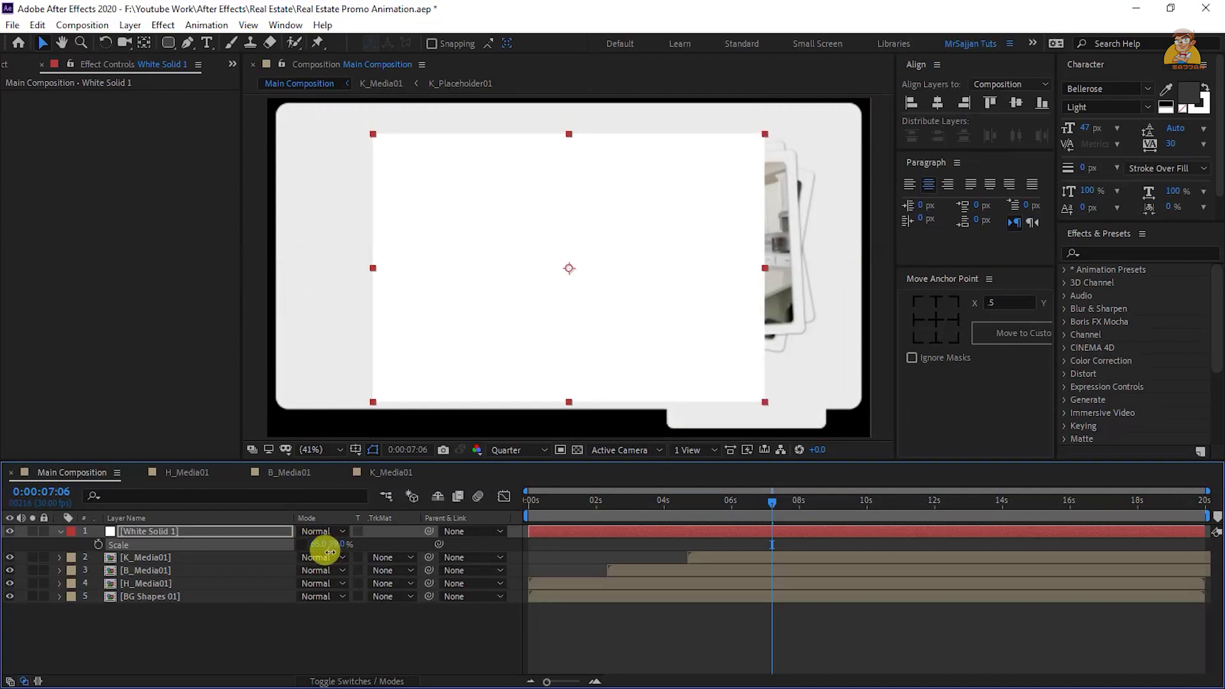
pyautogui.moveTo(662, 331); pyautogui.dragTo(546, 322)
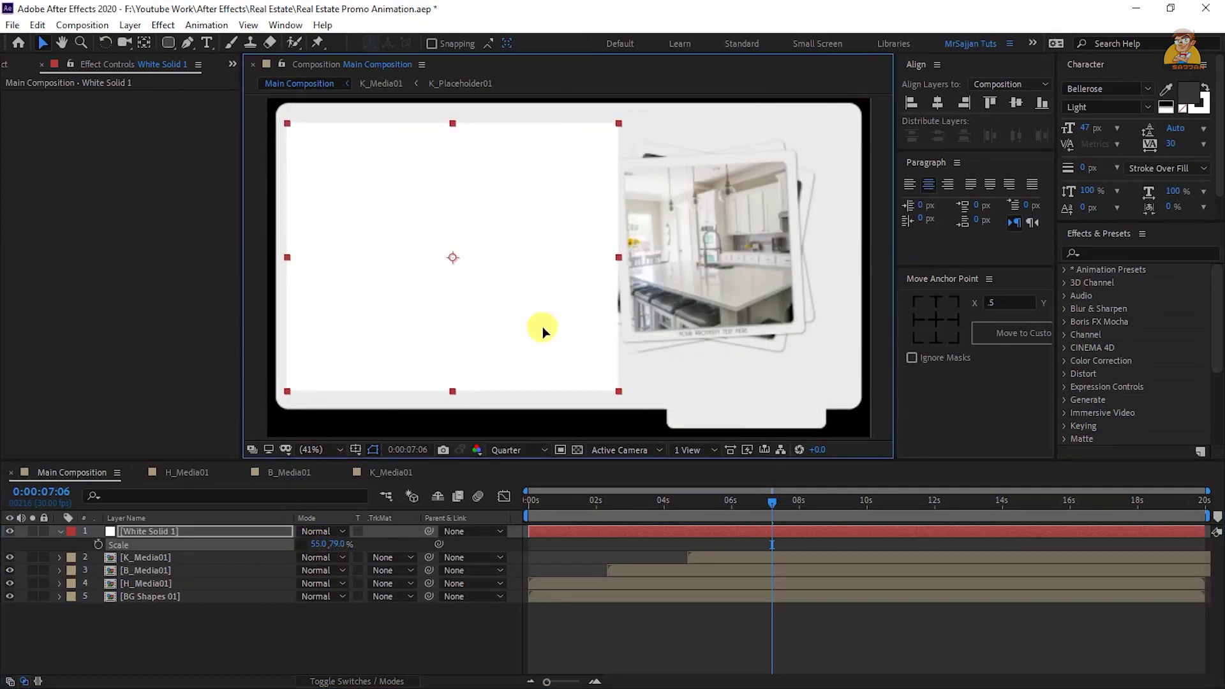
pyautogui.moveTo(336, 546); pyautogui.dragTo(314, 539)
pyautogui.moveTo(484, 375); pyautogui.dragTo(473, 380)
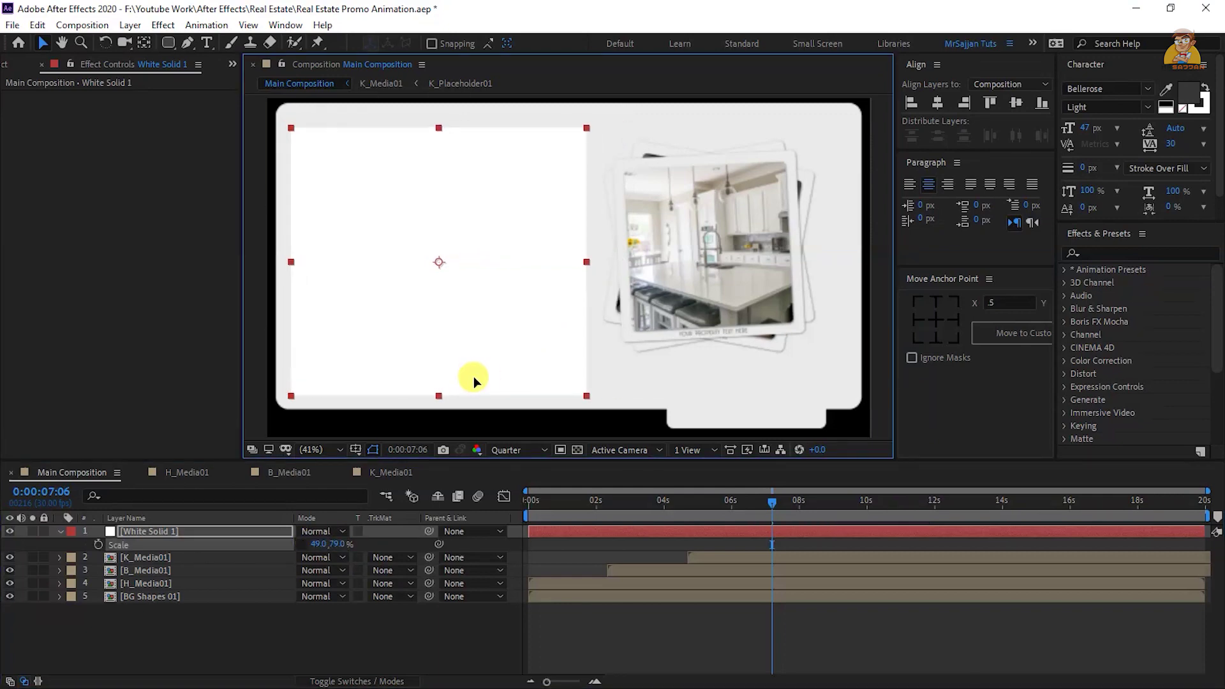
pyautogui.moveTo(335, 543); pyautogui.dragTo(323, 539)
pyautogui.click(153, 531)
# Apply the Grid effect to the white solid, sized by Width & Height Sliders
pyautogui.hotkey('ctrl', 'space')
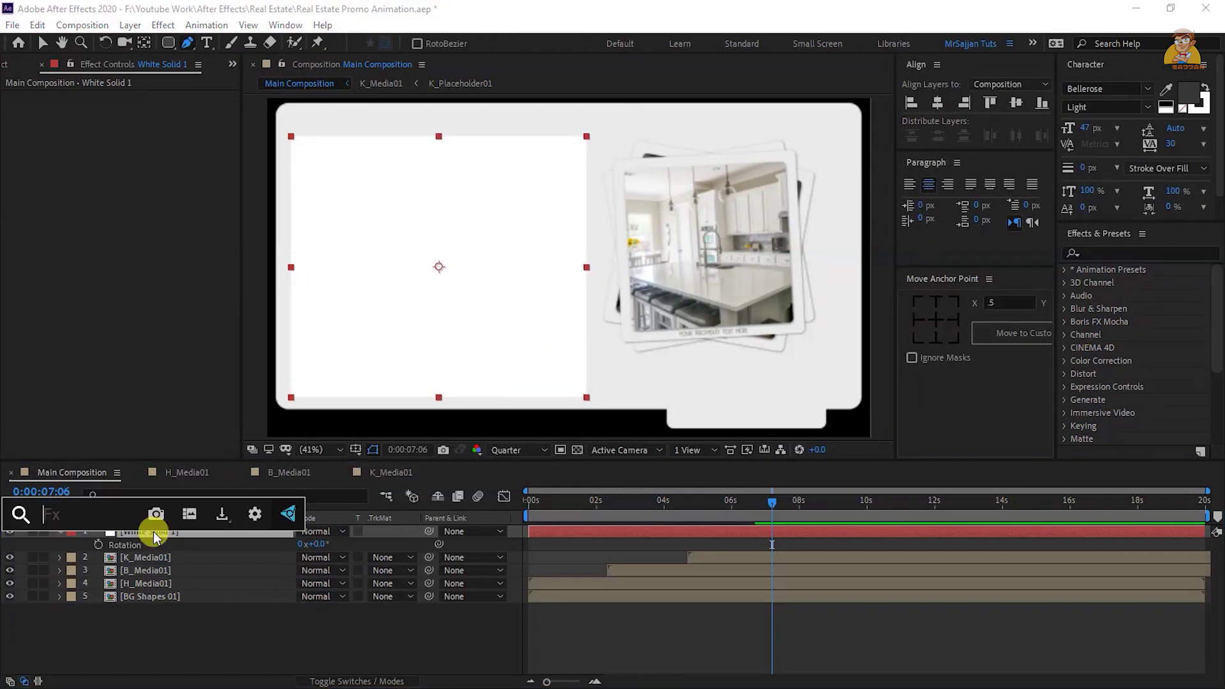
pyautogui.write('f')
pyautogui.press('BackSpace')
pyautogui.write('gr')
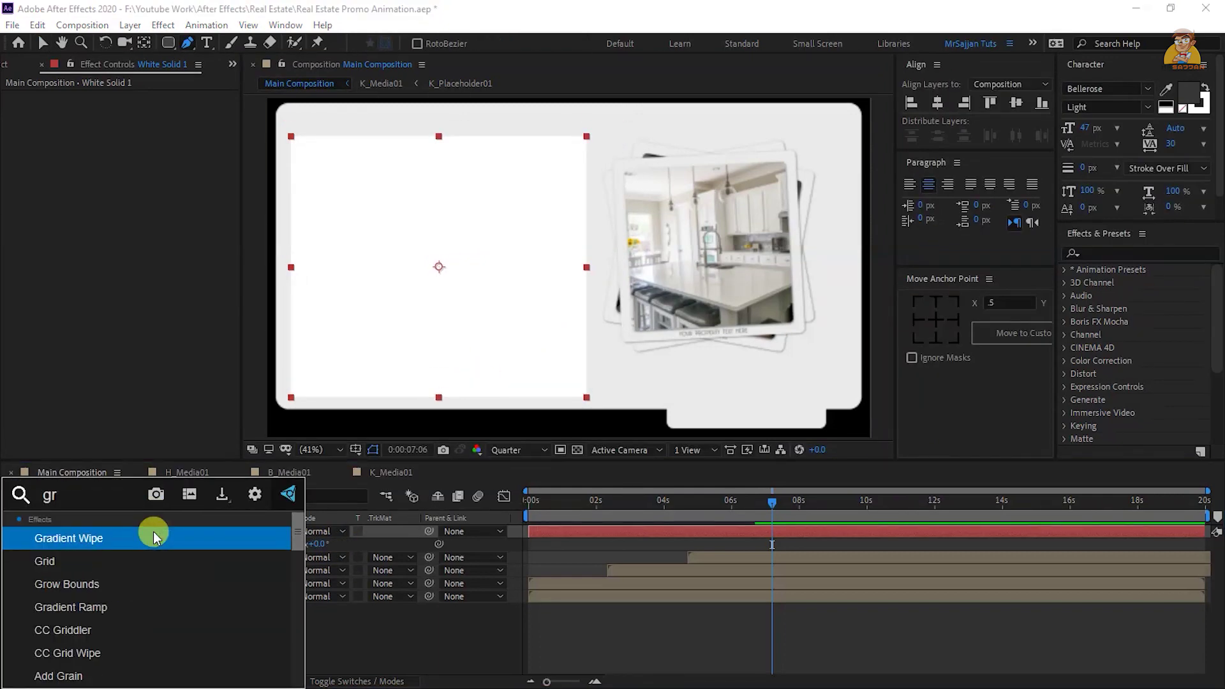
pyautogui.click(153, 561)
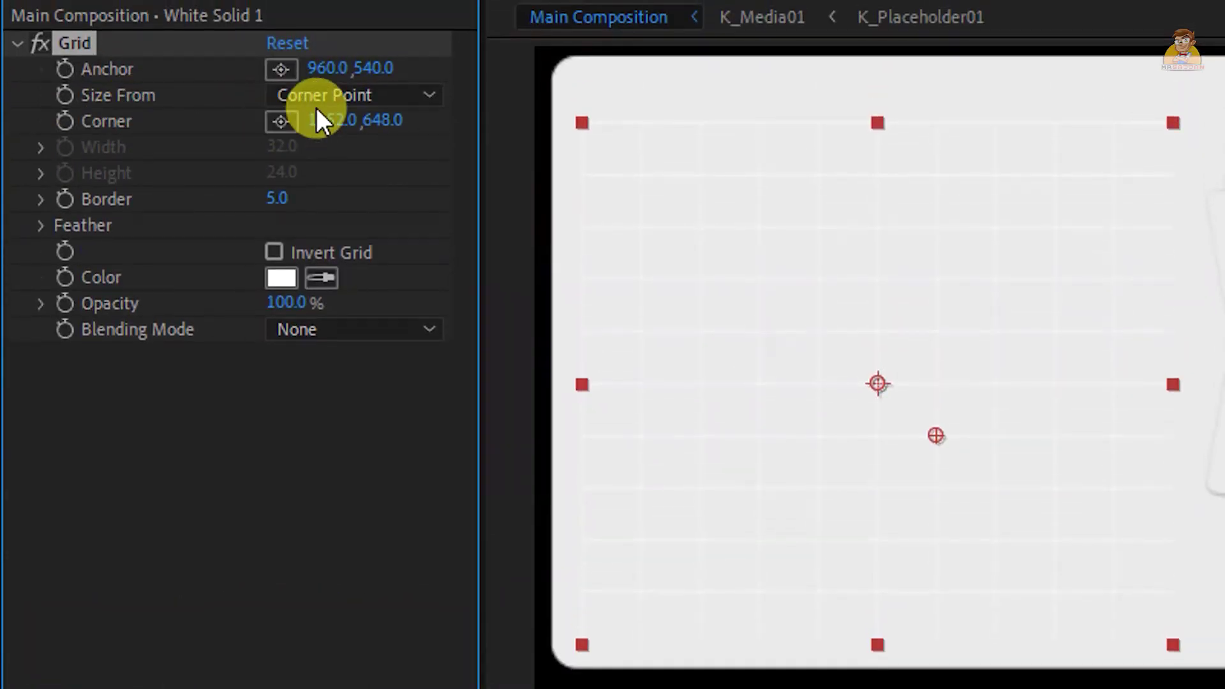
pyautogui.click(335, 102)
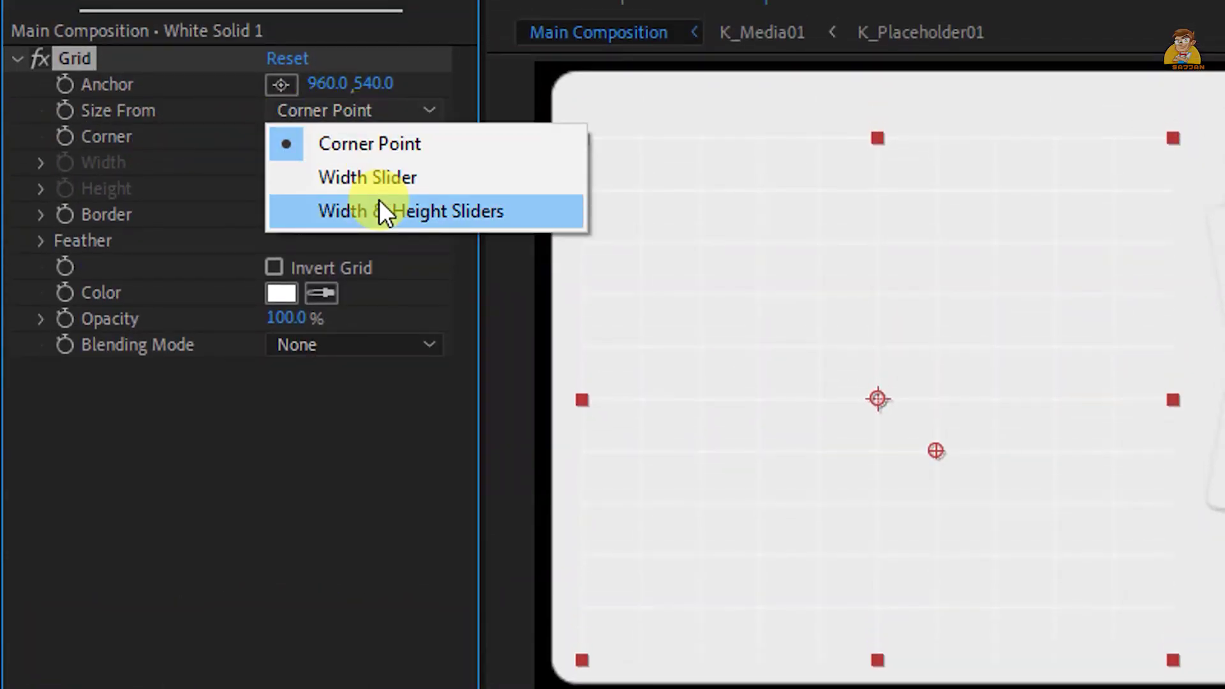
pyautogui.click(379, 200)
# Set the grid cells to 30 × 30 with a border of 2
pyautogui.click(282, 162)
pyautogui.write('30')
pyautogui.press('Tab')
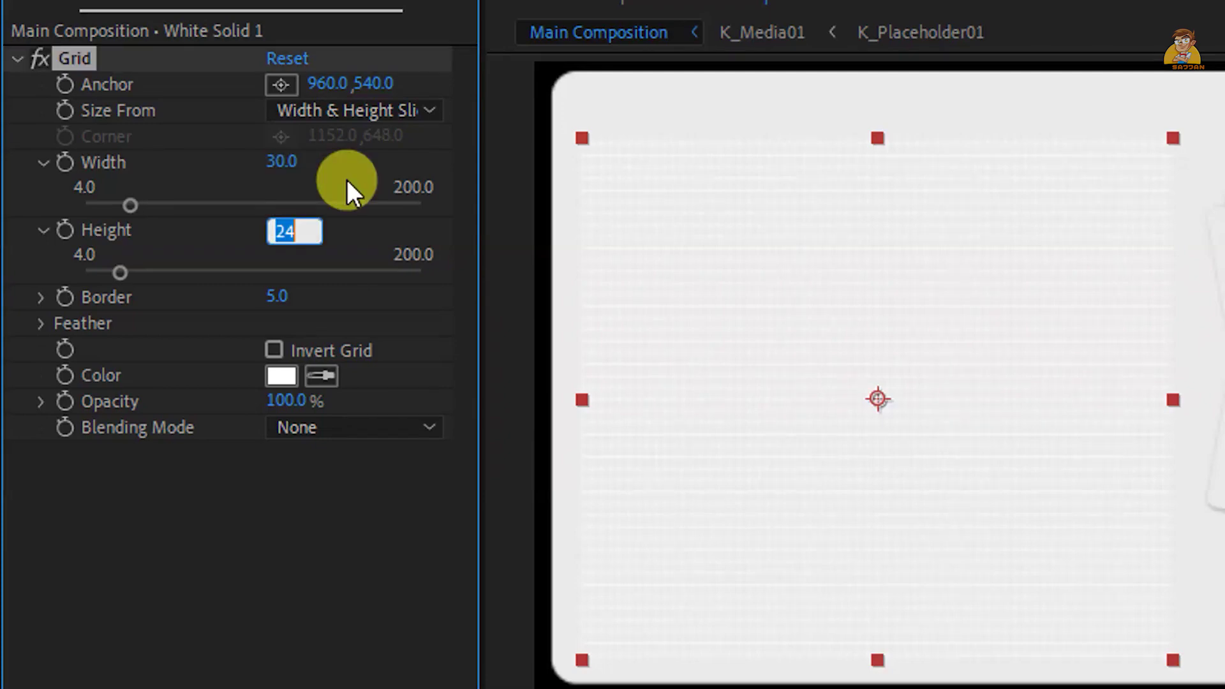
pyautogui.write('30')
pyautogui.press('Tab')
pyautogui.write('2')
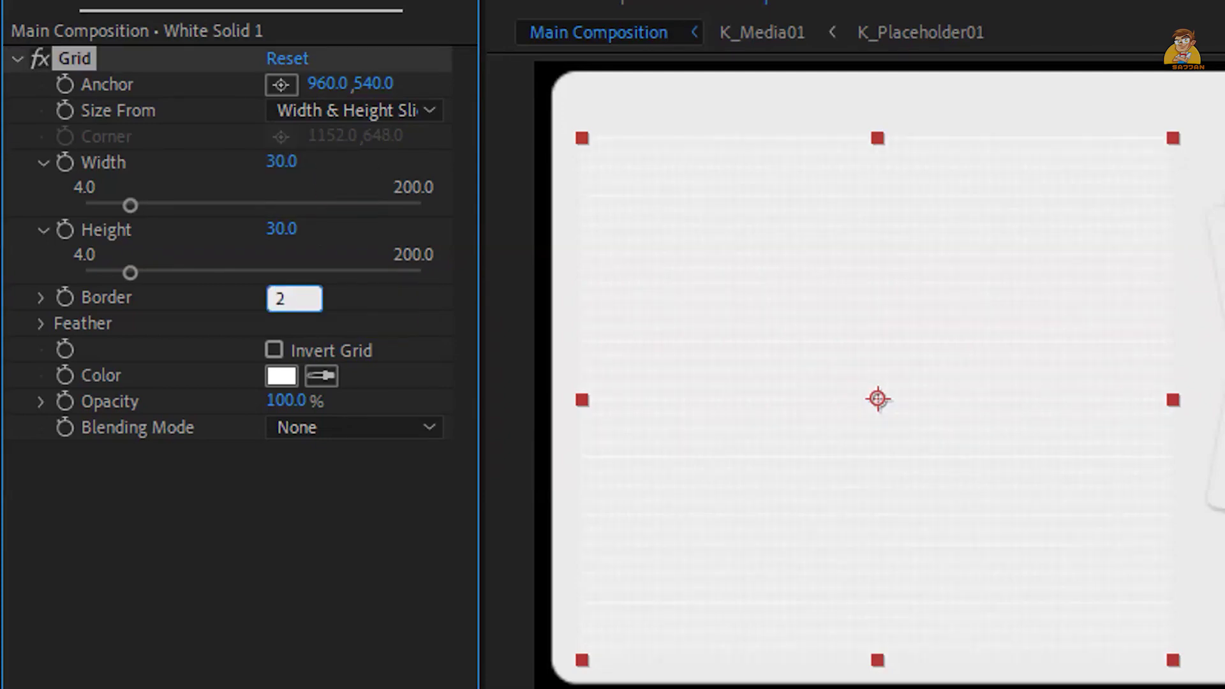
pyautogui.press('Return')
# Colour the grid lines dark grey 3C3C3C and set the grid anchor to 385, 385
pyautogui.click(275, 381)
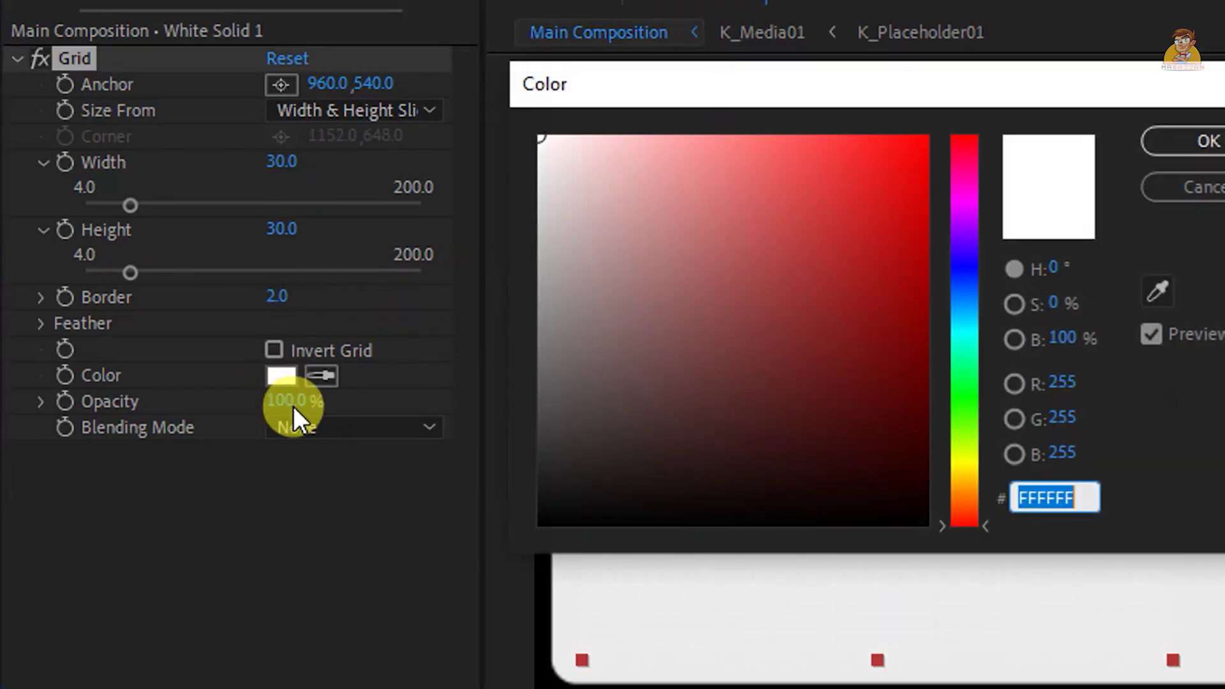
pyautogui.click(540, 433)
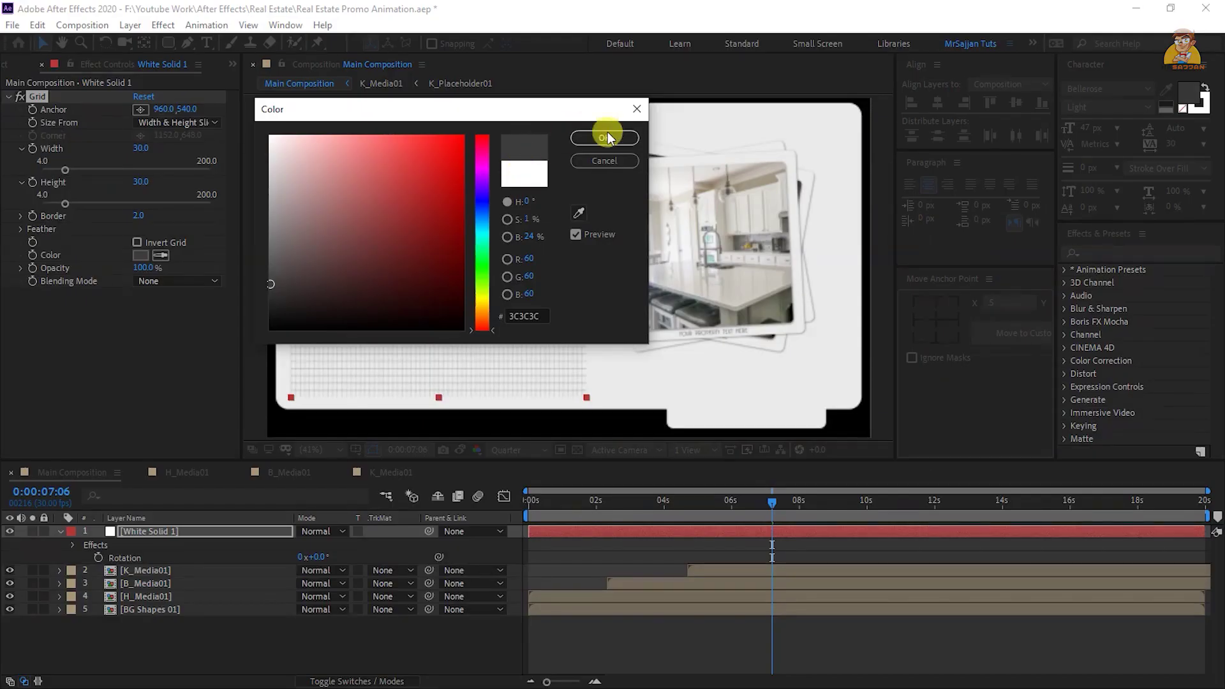
pyautogui.click(607, 137)
pyautogui.click(163, 109)
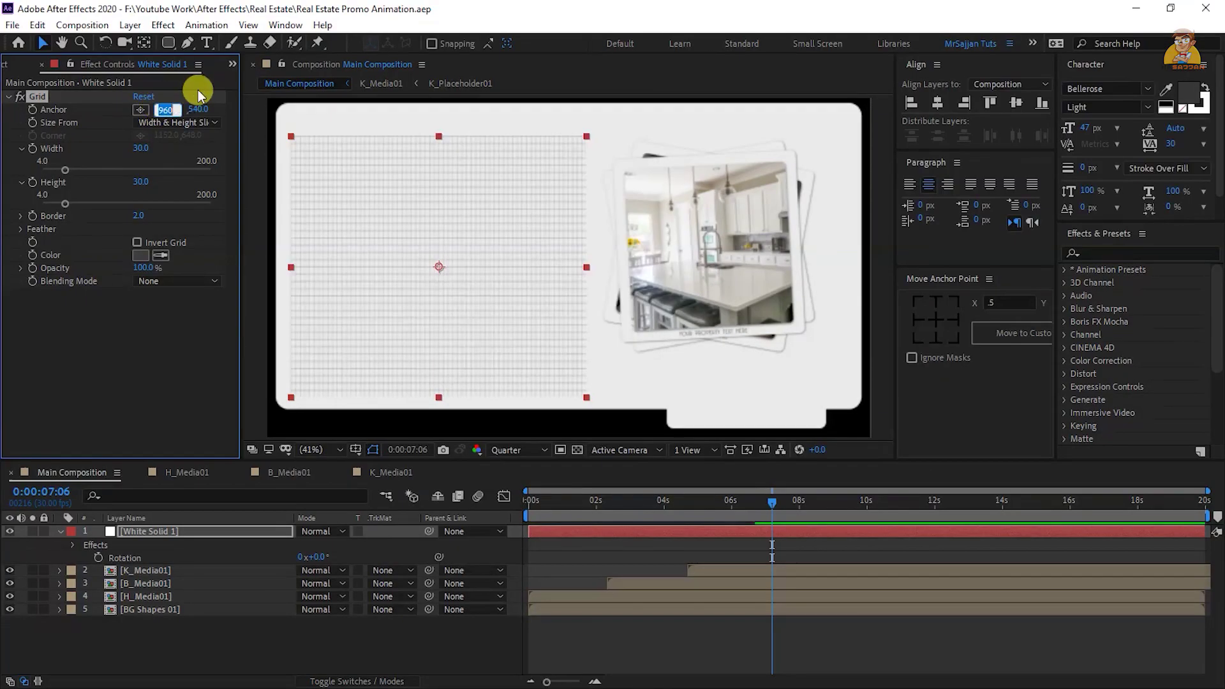
pyautogui.write('385')
pyautogui.press('Tab')
pyautogui.write('385')
pyautogui.press('Return')
pyautogui.click(300, 645)
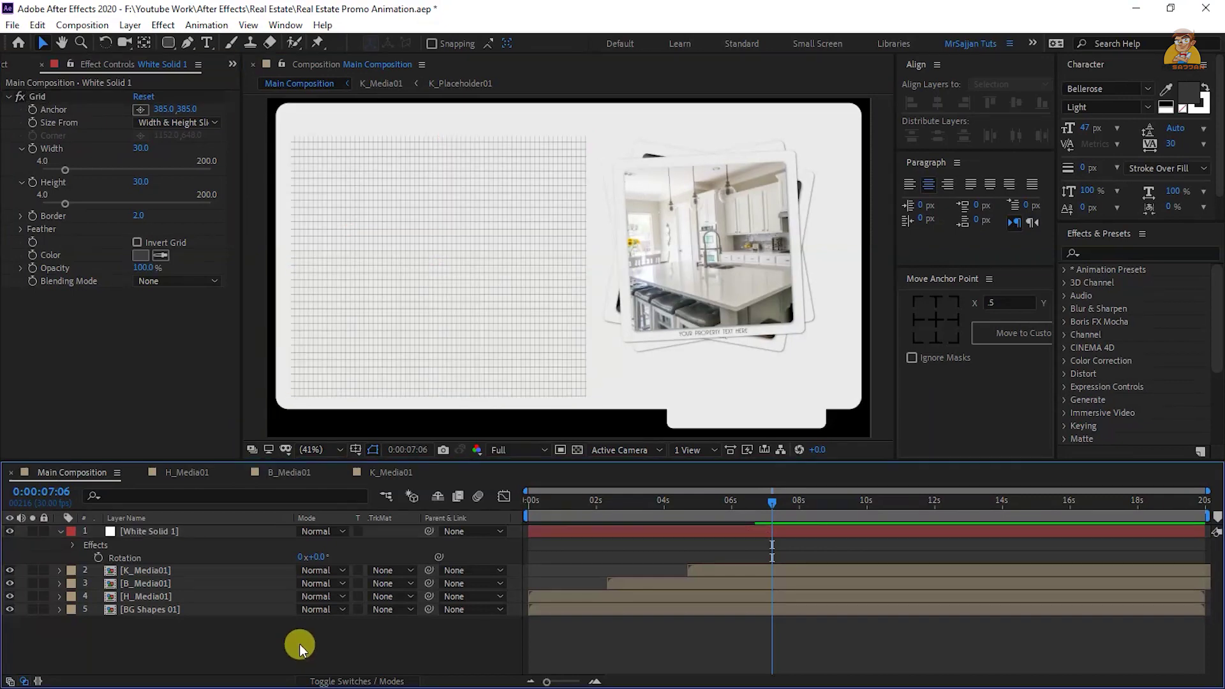
pyautogui.click(145, 532)
# Rename the white solid layer to 'Grid'
pyautogui.press('Return')
pyautogui.write('G')
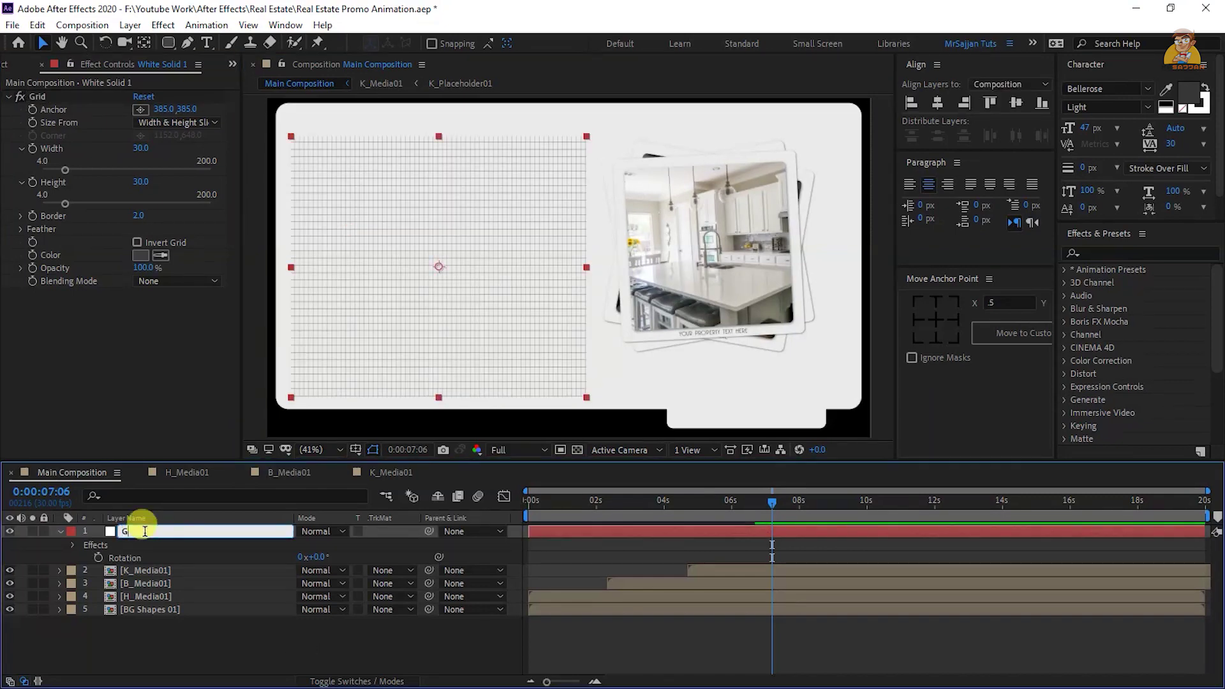
pyautogui.write('rid')
pyautogui.press('Return')
# Keyframe Grid's opacity from 0% at 0 s to 25% at 1 s, and preview the fade
pyautogui.press('t')
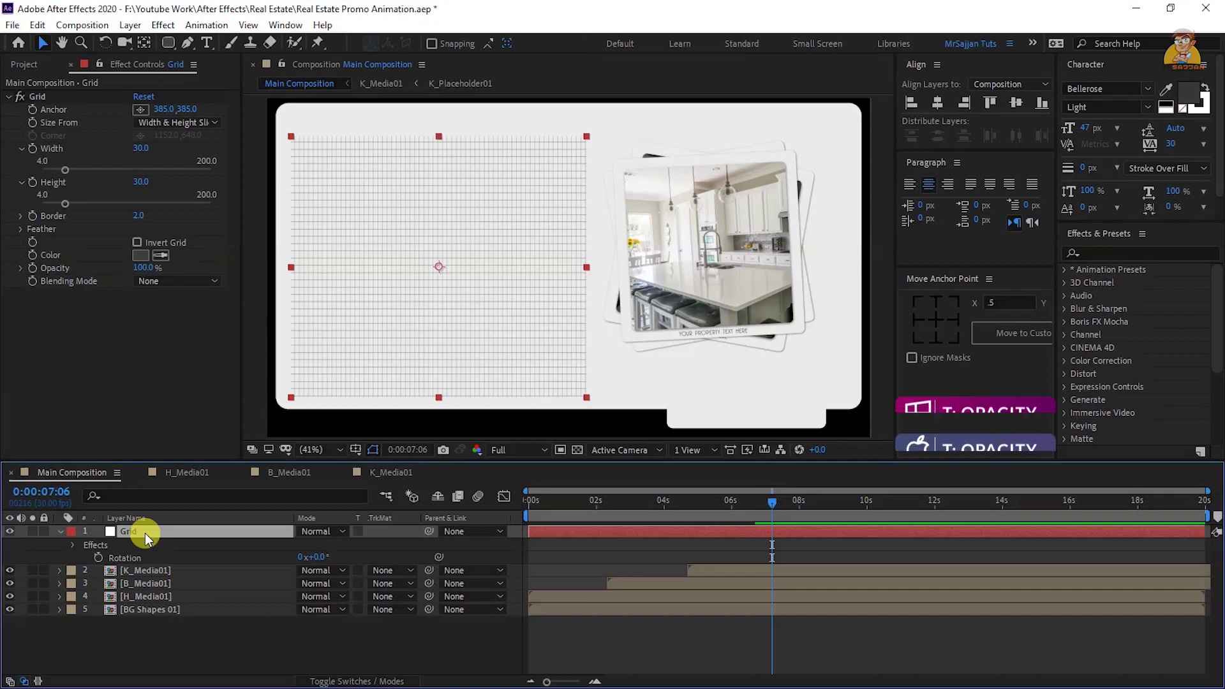
pyautogui.click(311, 544)
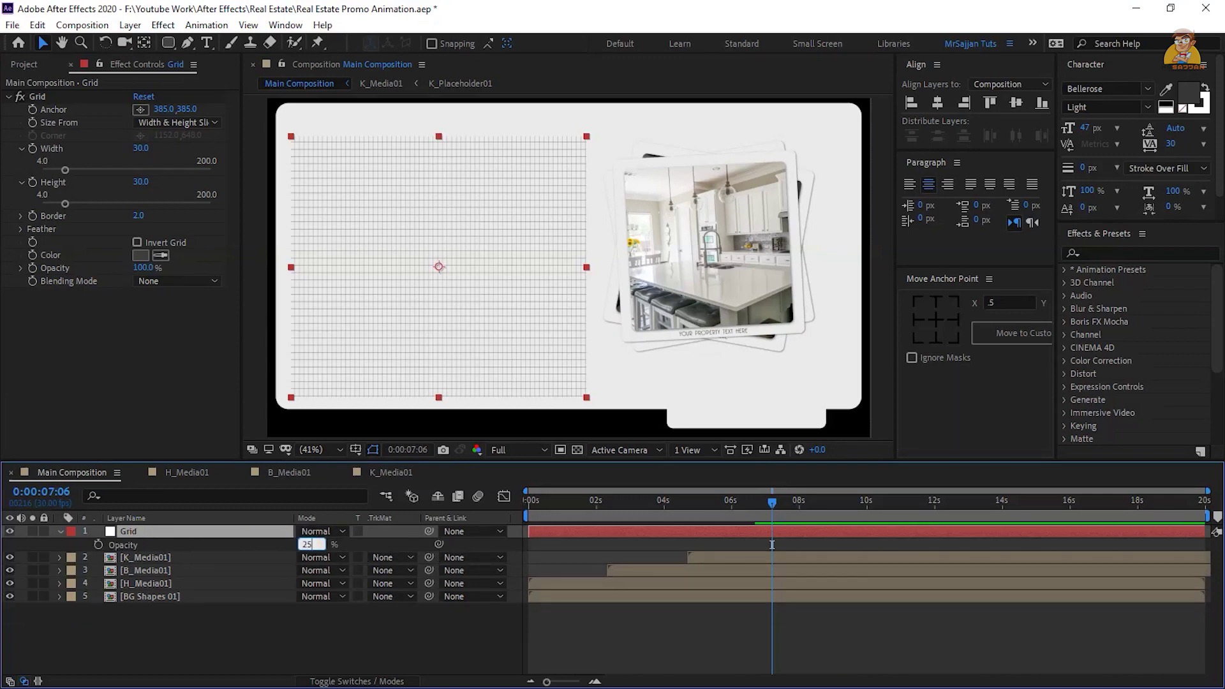
pyautogui.moveTo(571, 510); pyautogui.dragTo(561, 512)
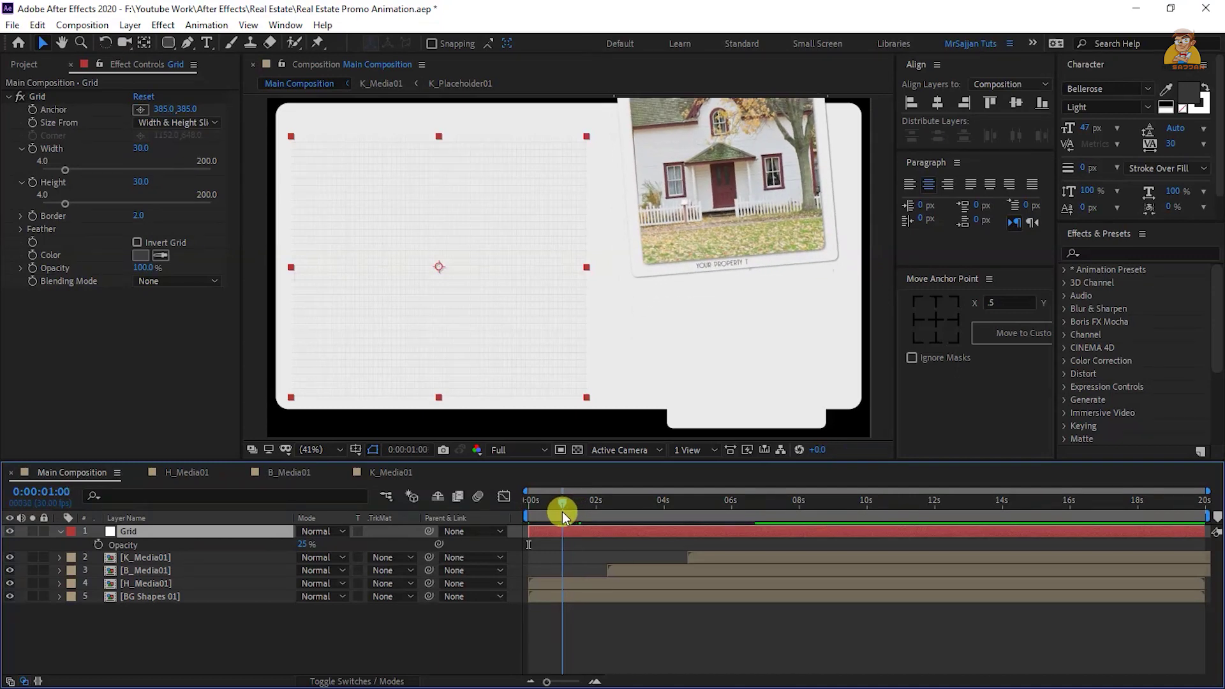
pyautogui.click(97, 546)
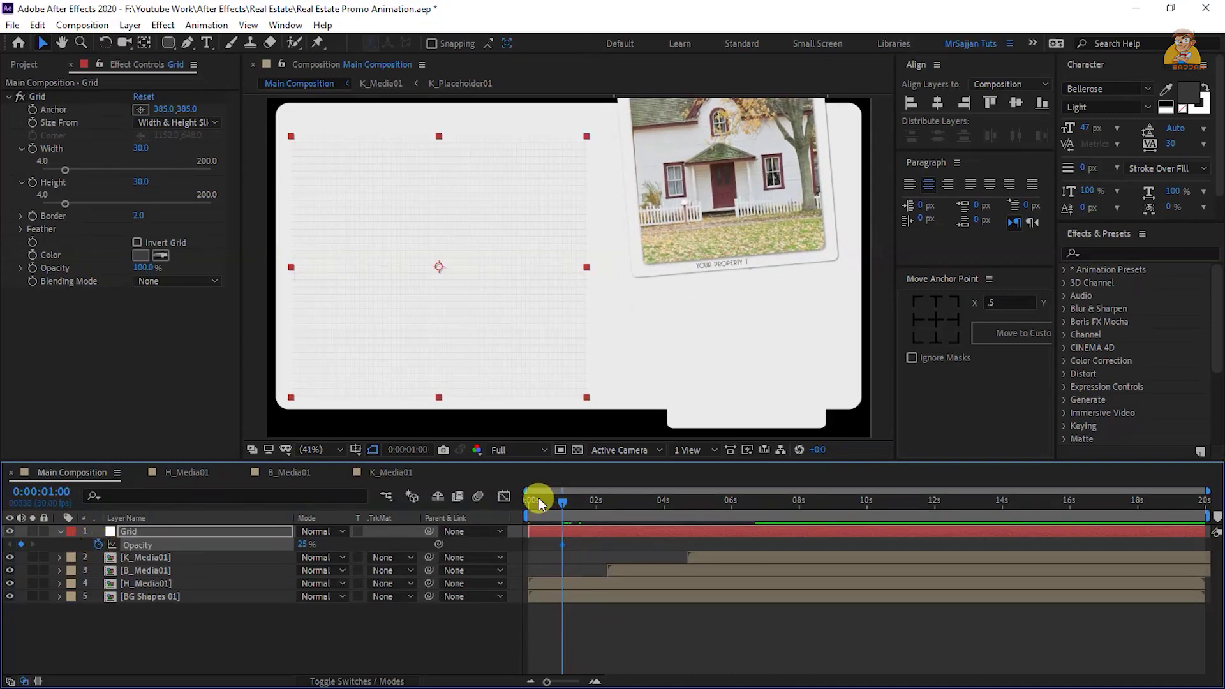
pyautogui.click(539, 500)
pyautogui.moveTo(302, 544); pyautogui.dragTo(246, 556)
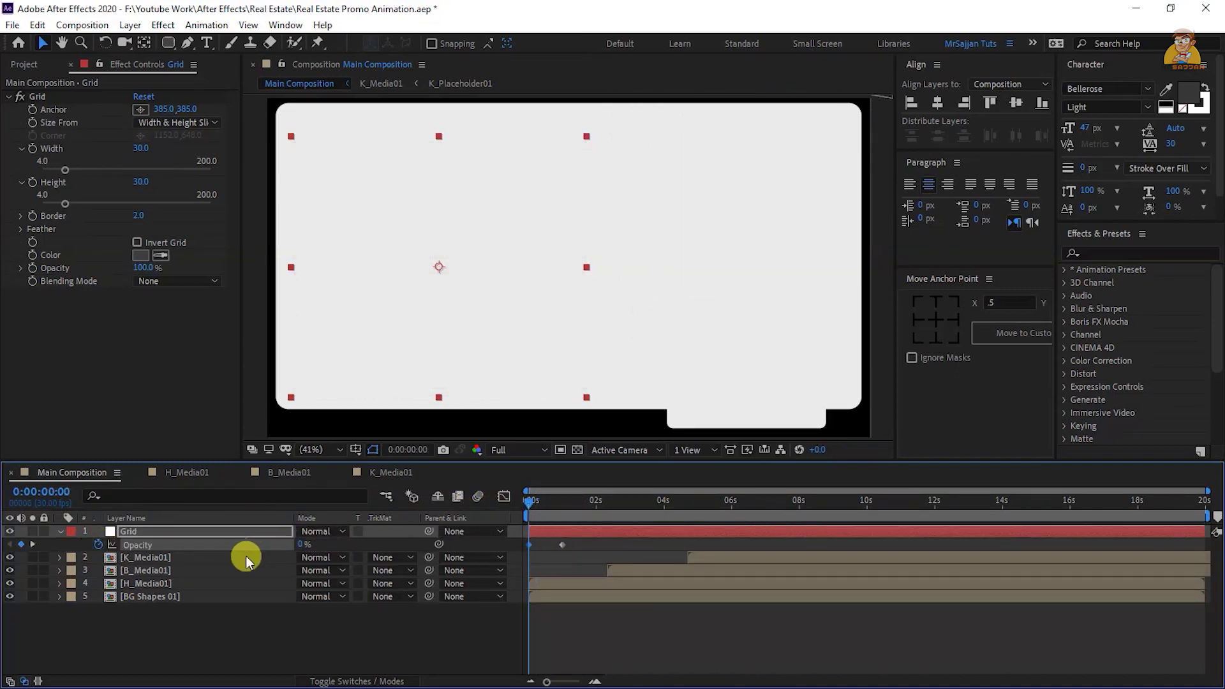
pyautogui.press('space')
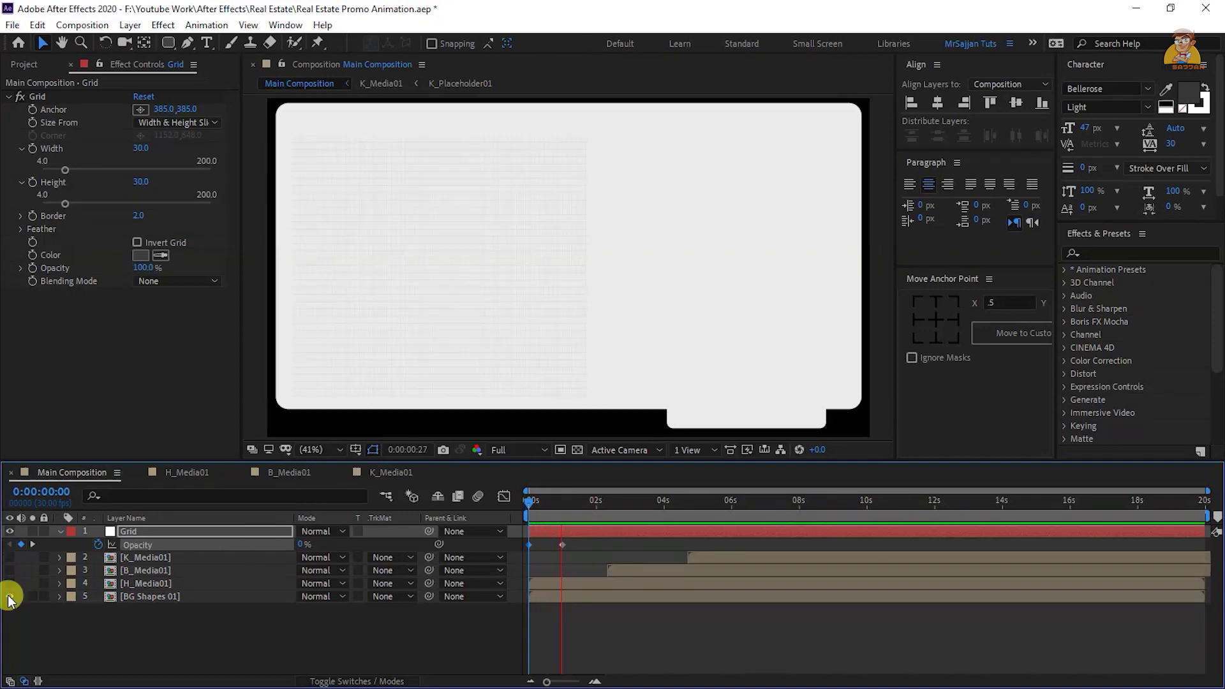
pyautogui.moveTo(10, 598); pyautogui.dragTo(9, 557)
pyautogui.moveTo(599, 551)
pyautogui.mouseDown()
pyautogui.moveTo(504, 561)
pyautogui.moveTo(536, 552)
pyautogui.mouseUp()
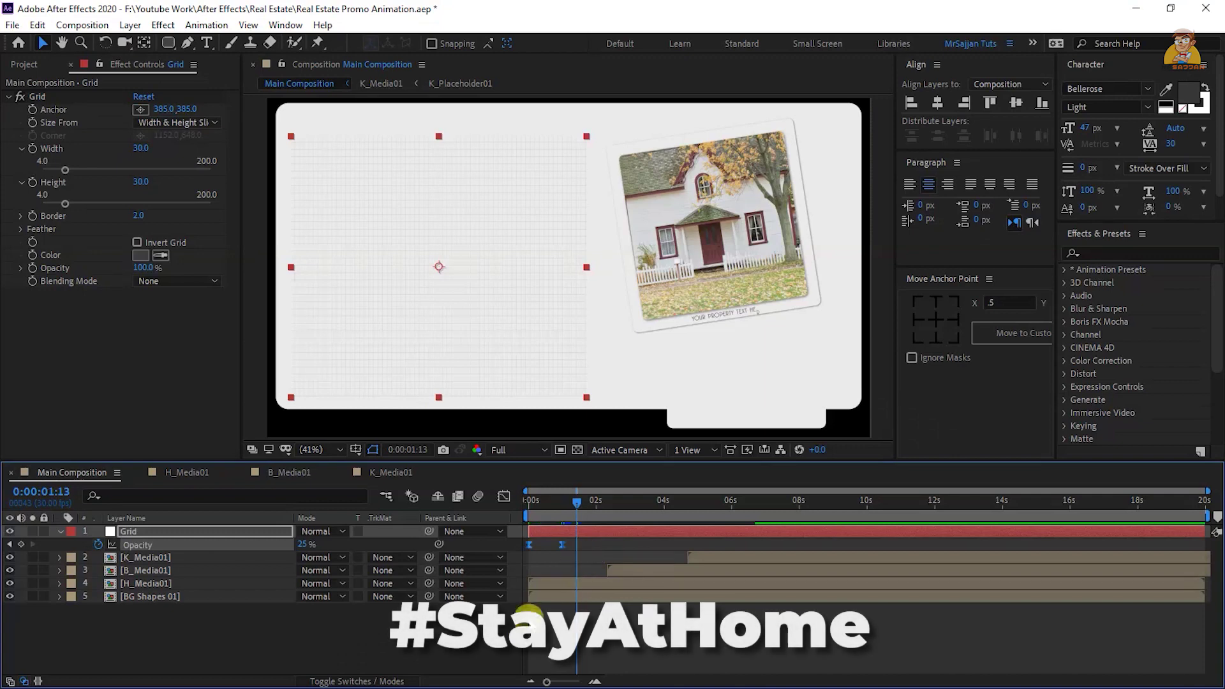
# Paste H_Media01's property text layer into Main Composition and move it to the top of the grid panel
pyautogui.click(200, 475)
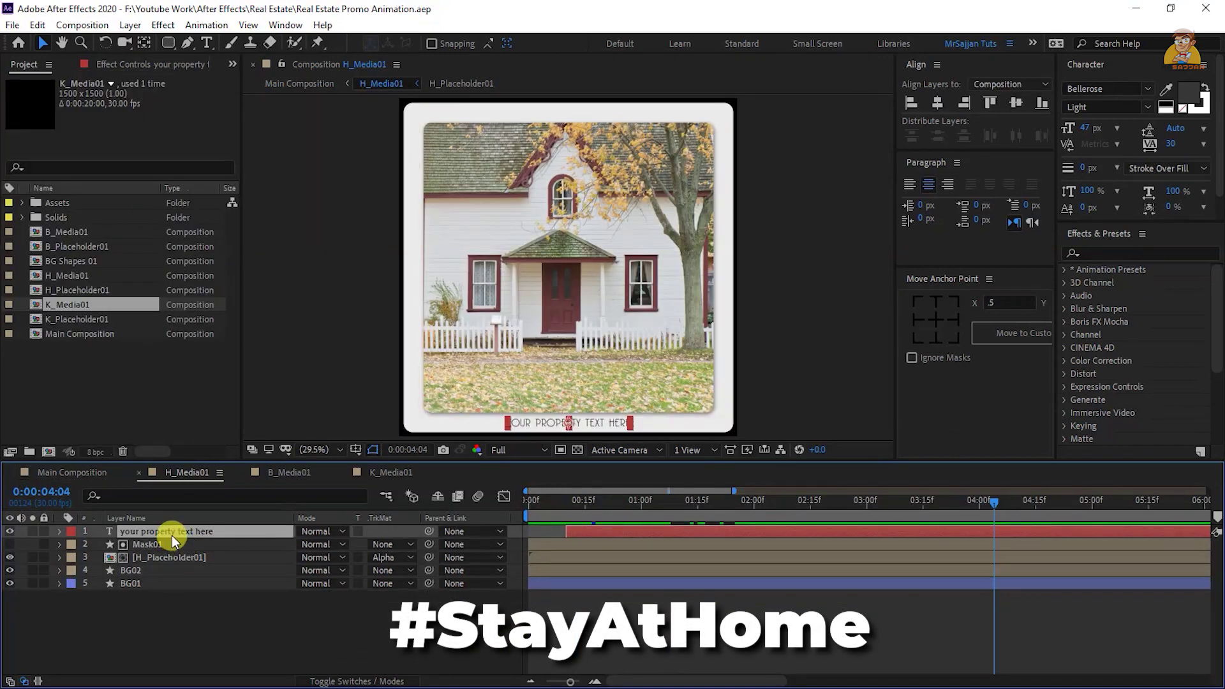
pyautogui.click(83, 473)
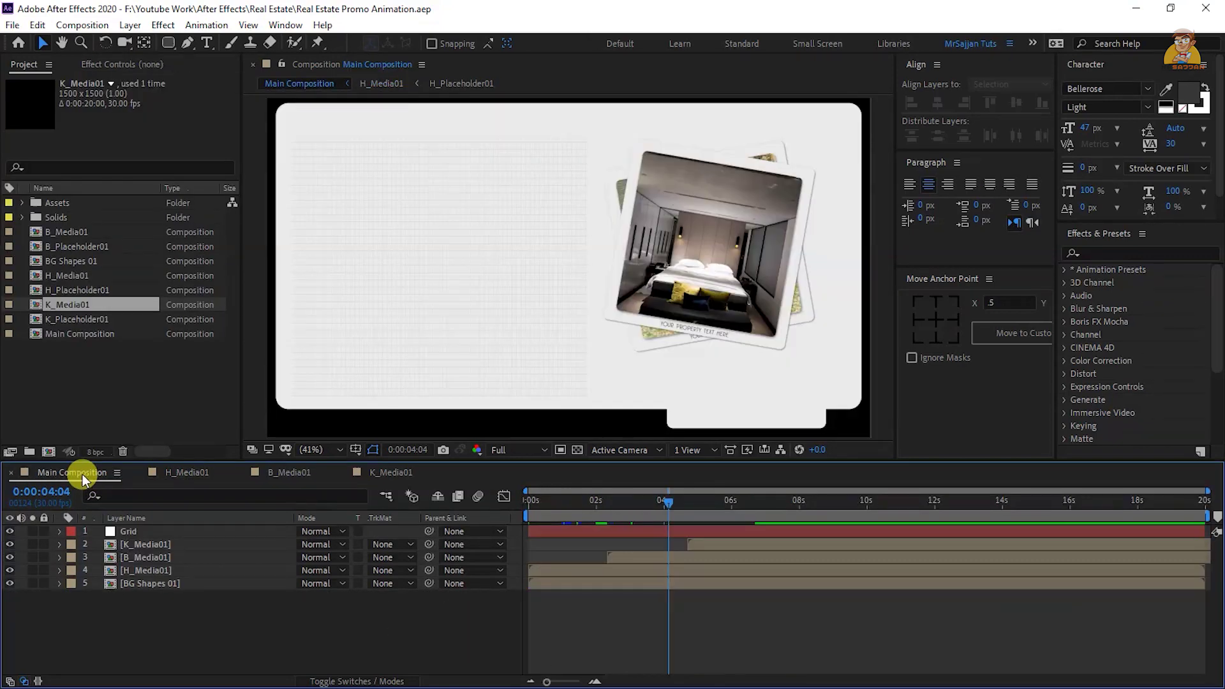
pyautogui.hotkey('ctrl', 'v')
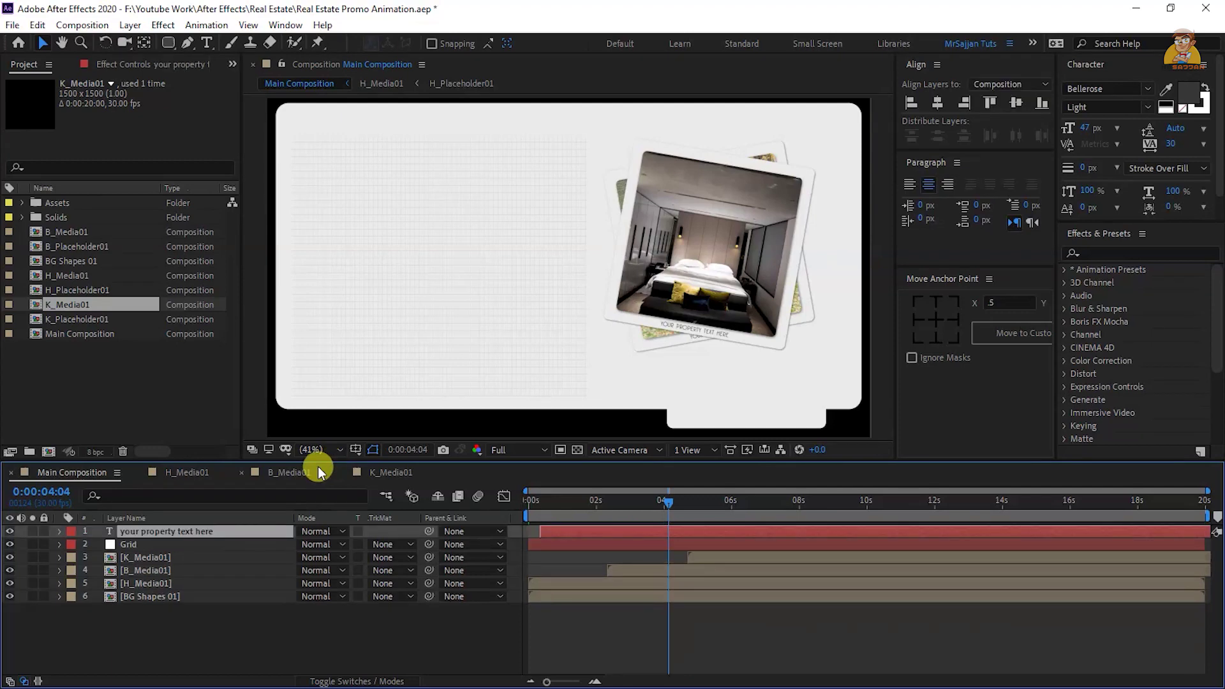
pyautogui.click(311, 450)
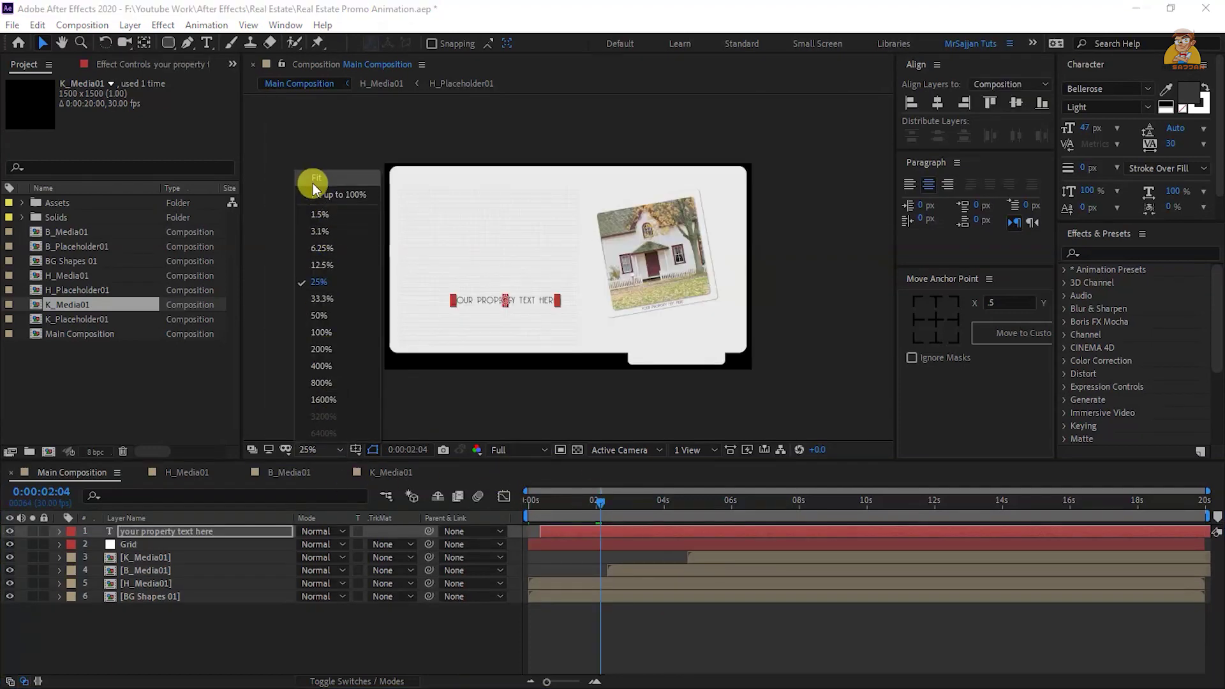
pyautogui.click(313, 183)
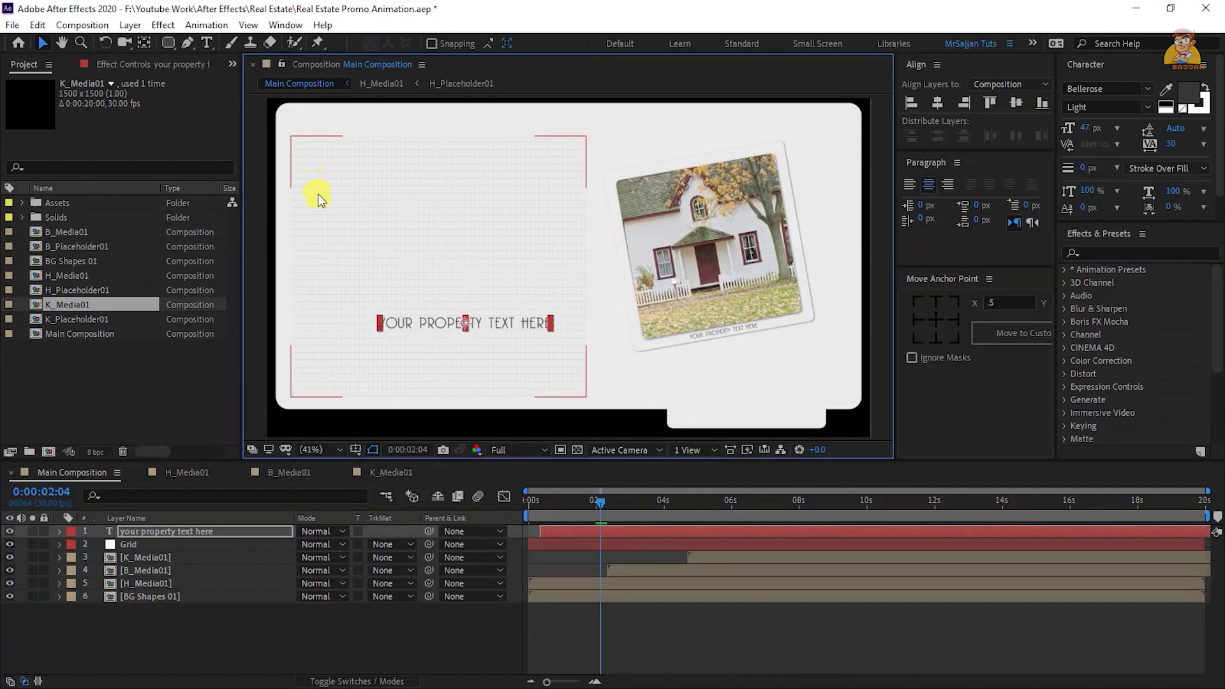
pyautogui.moveTo(549, 507); pyautogui.dragTo(587, 516)
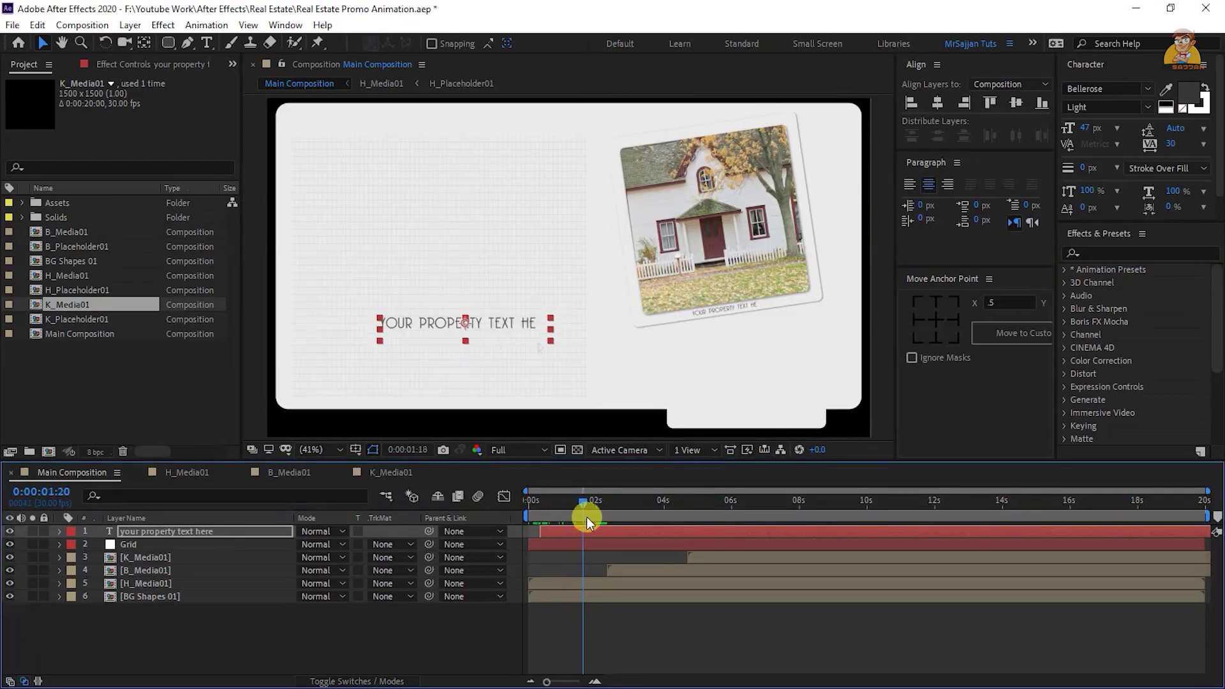
pyautogui.moveTo(490, 322); pyautogui.dragTo(461, 148)
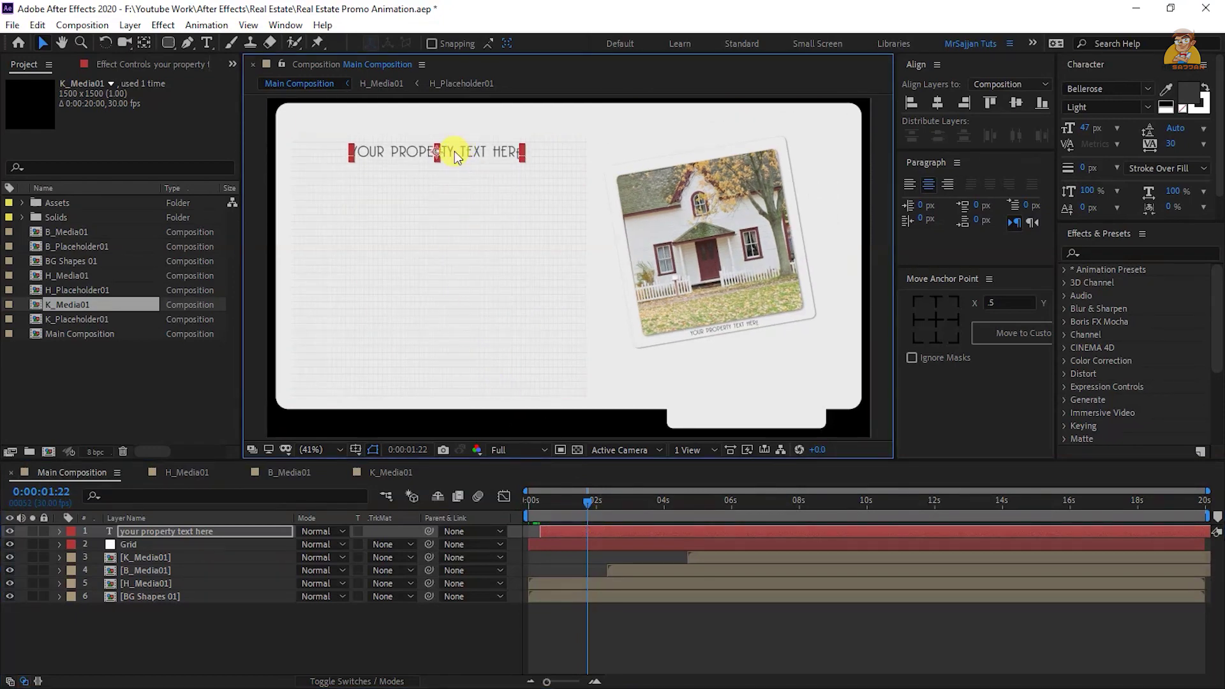
# Retype the pasted text as '2 bedroom house'
pyautogui.doubleClick(455, 151)
pyautogui.write('2')
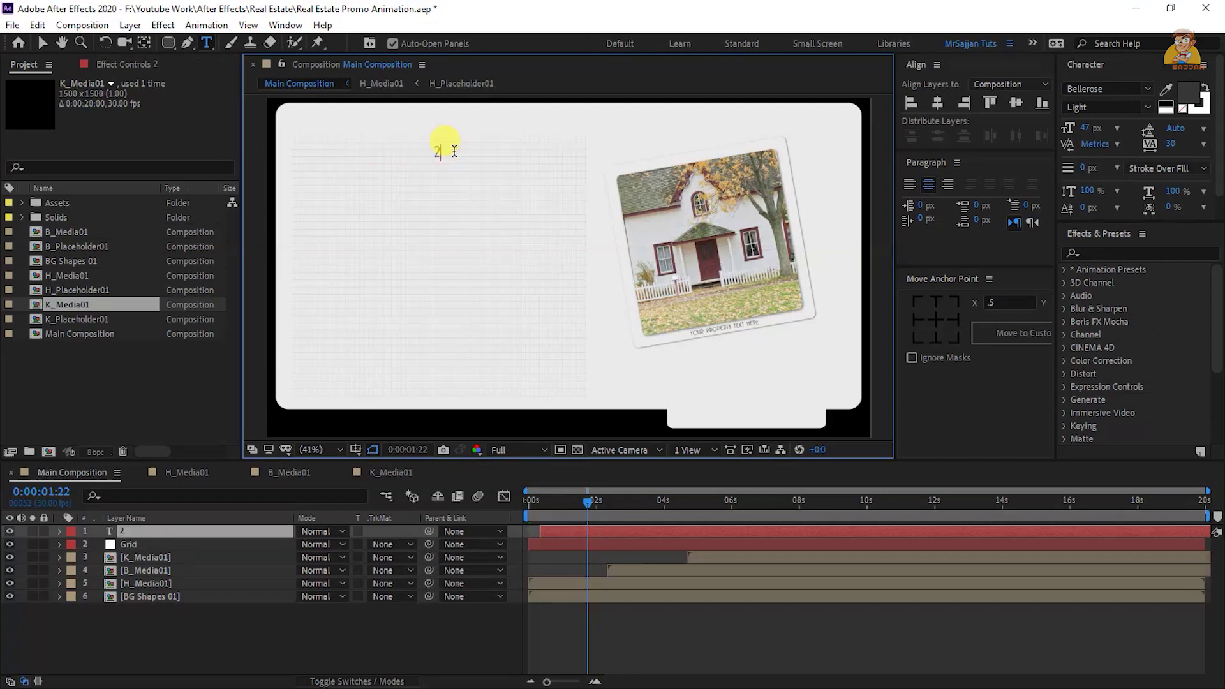
pyautogui.write(' bedroom house')
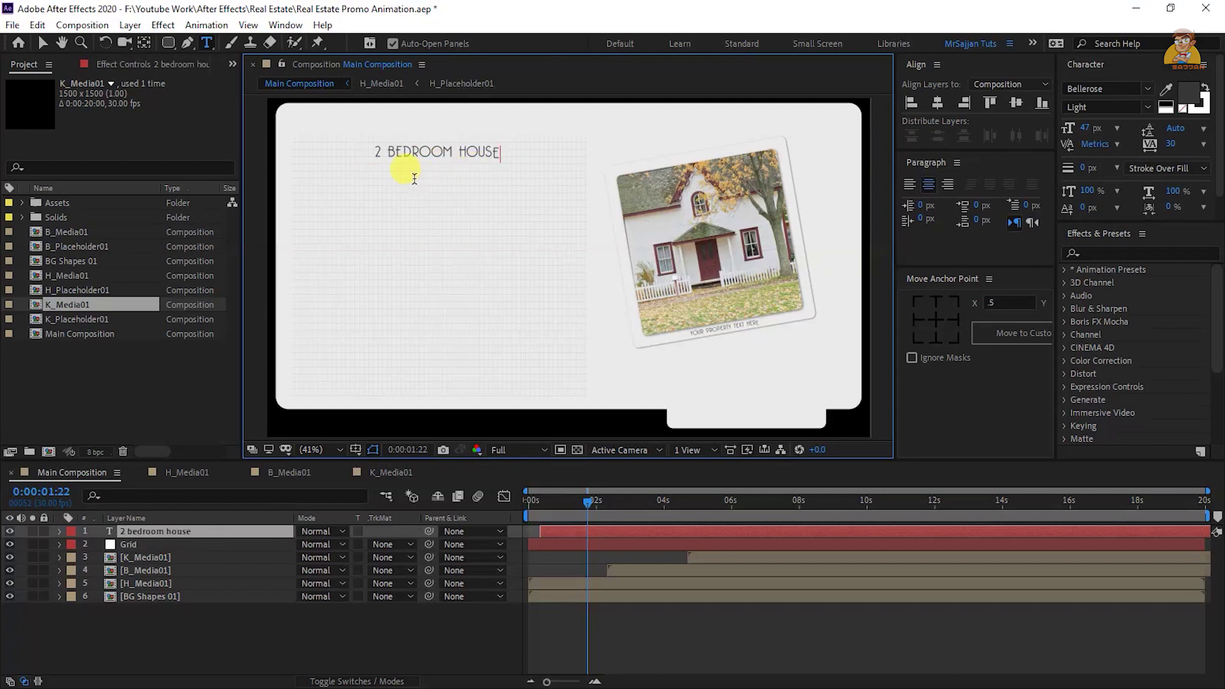
pyautogui.click(609, 504)
pyautogui.press('v')
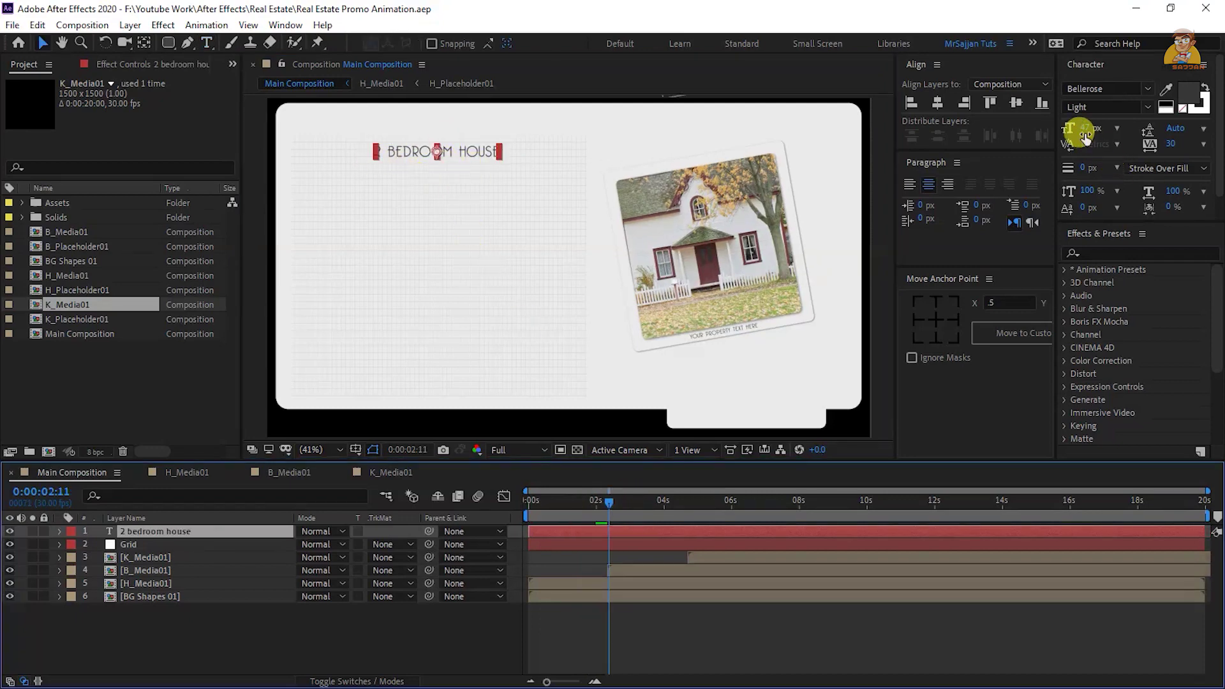
# Set the title's font size to 60 px and make it Faux Bold
pyautogui.click(1086, 127)
pyautogui.write('60')
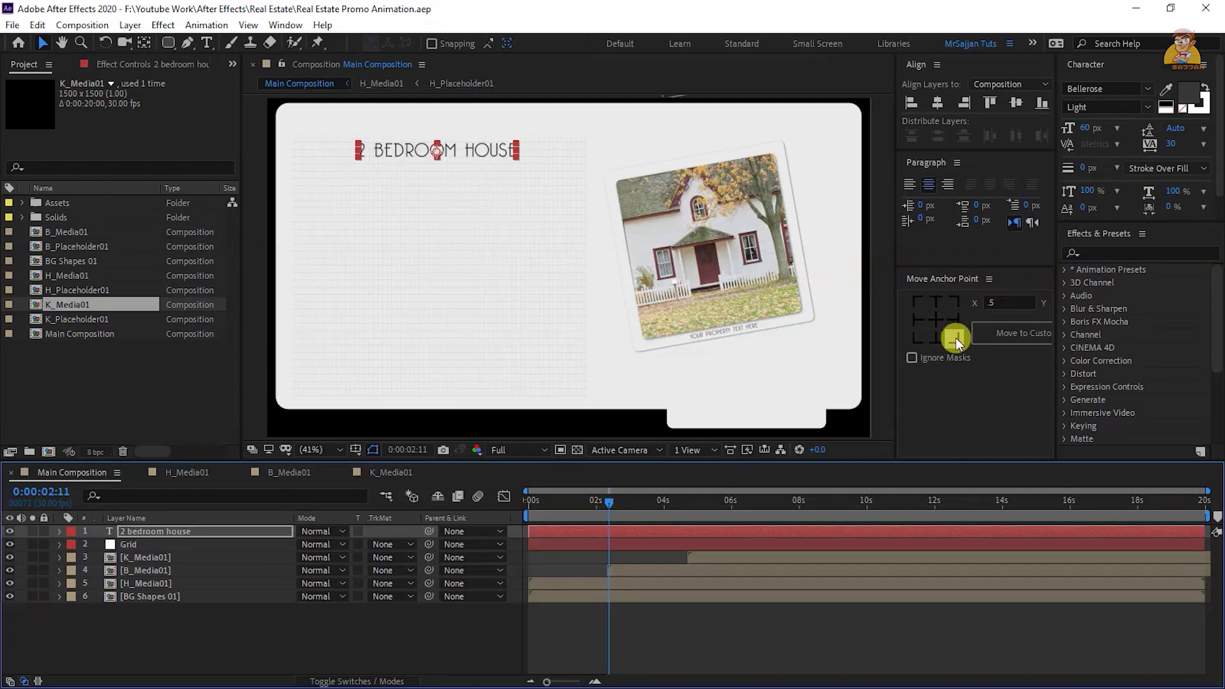
pyautogui.click(936, 320)
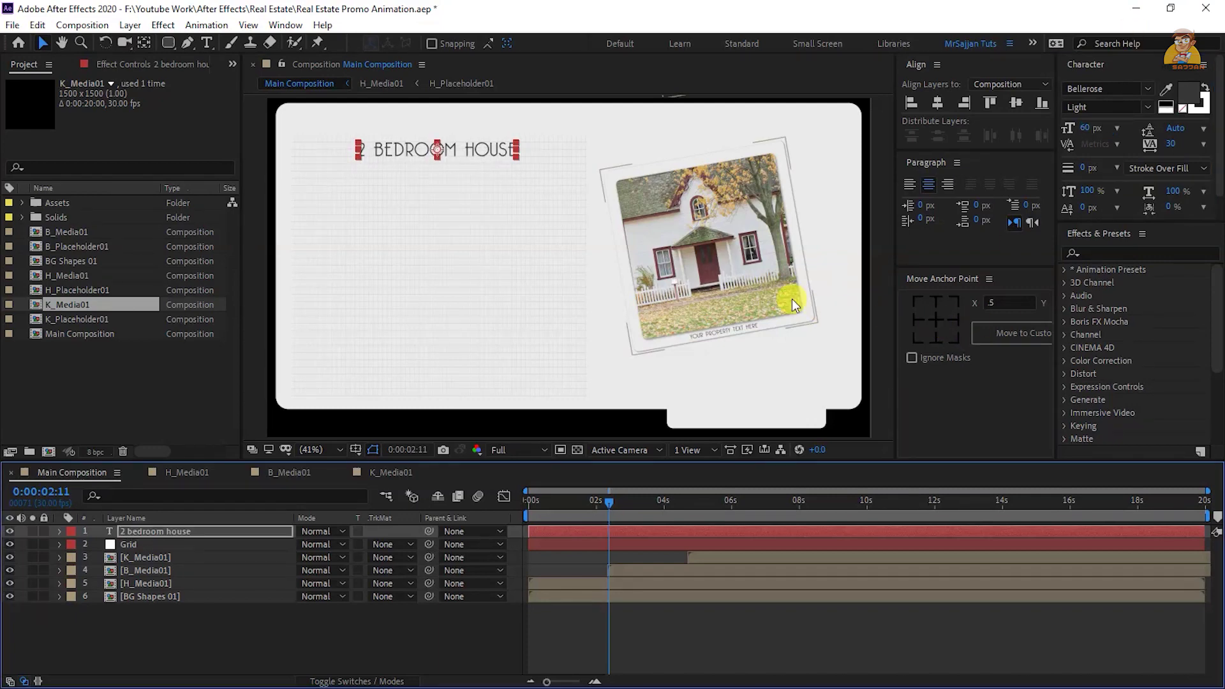
pyautogui.moveTo(1101, 226); pyautogui.dragTo(1101, 261)
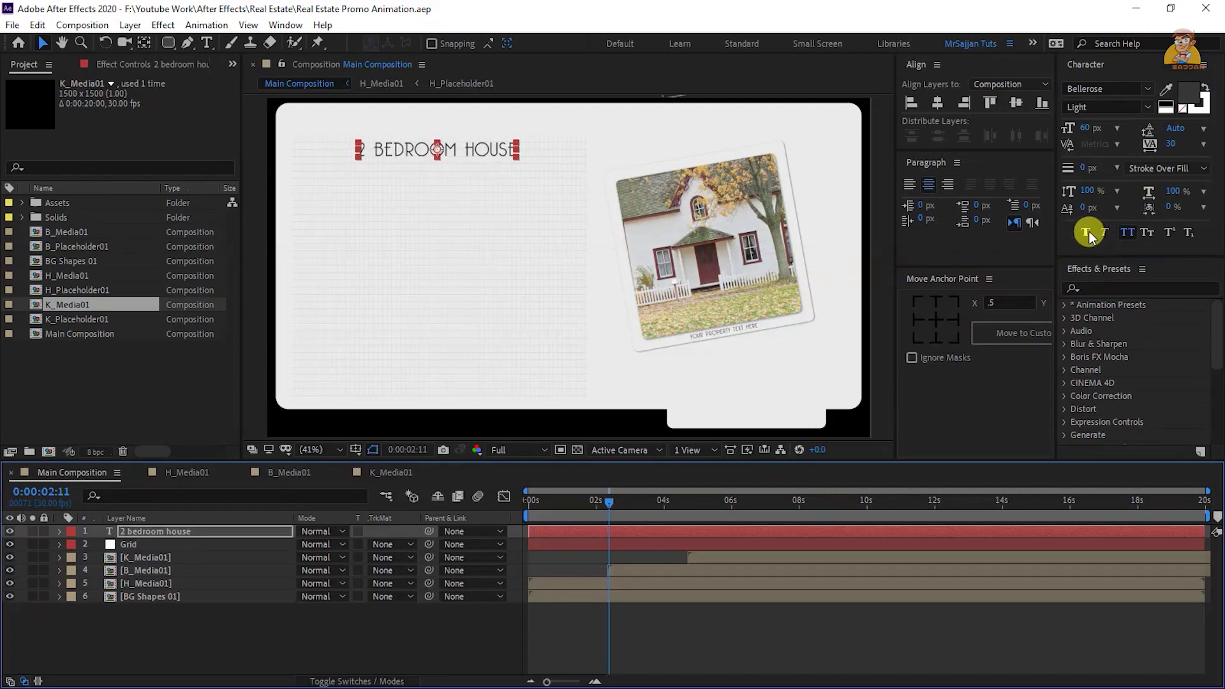
pyautogui.click(1089, 232)
pyautogui.hotkey('ctrl', 'shift', 'a')
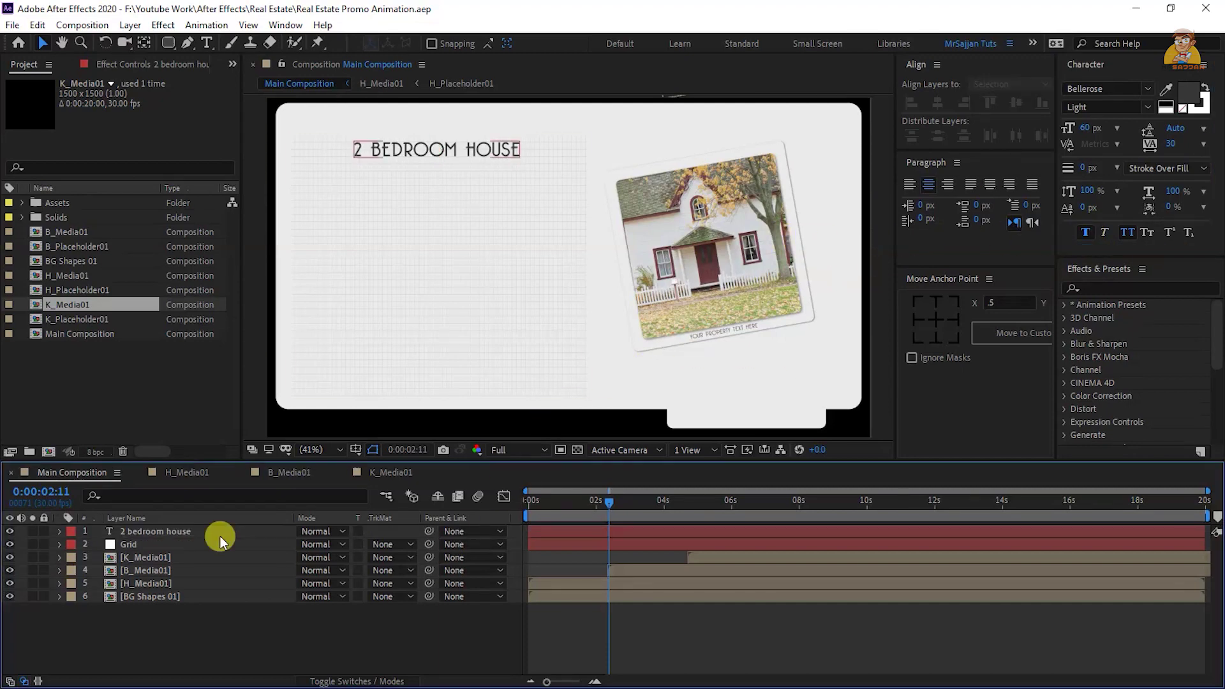
pyautogui.click(220, 535)
# Duplicate the title below itself as an 'IN ISLAMABAD' subtitle at 40 px with Faux Bold off
pyautogui.hotkey('ctrl', 'd')
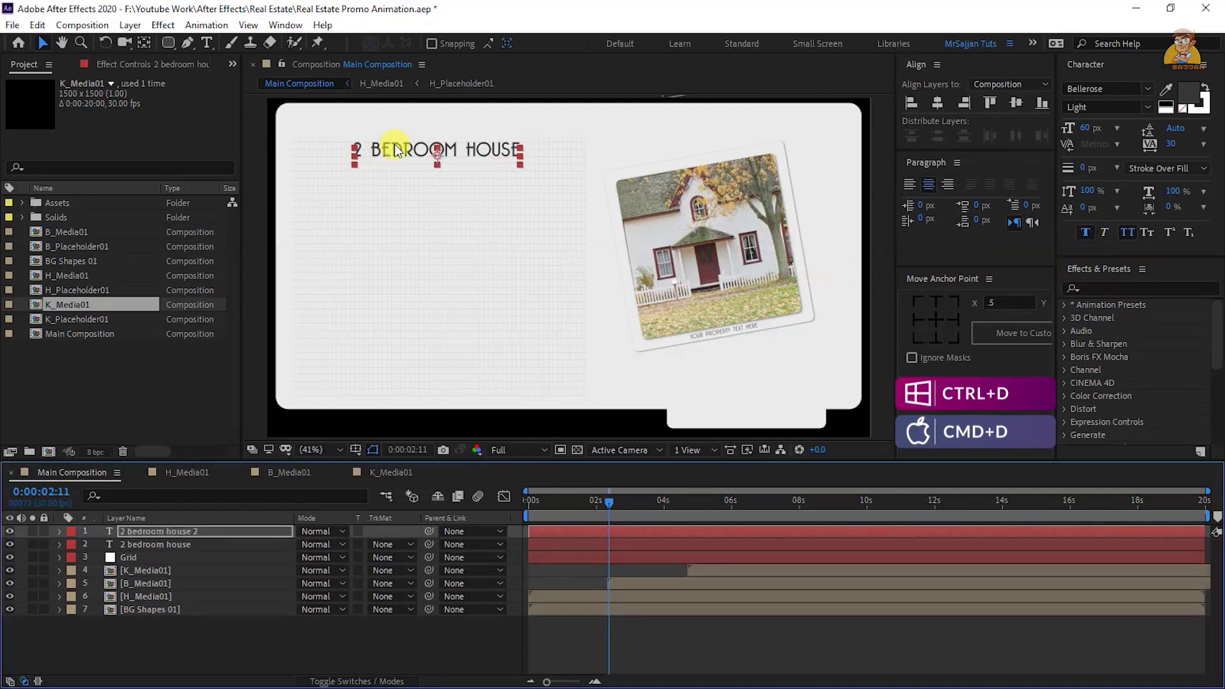
pyautogui.hotkey('shift', 'Down')
pyautogui.hotkey('shift', 'Down')
pyautogui.hotkey('shift', 'Down')
pyautogui.hotkey('shift', 'Down')
pyautogui.hotkey('shift', 'Down')
pyautogui.hotkey('shift', 'Down')
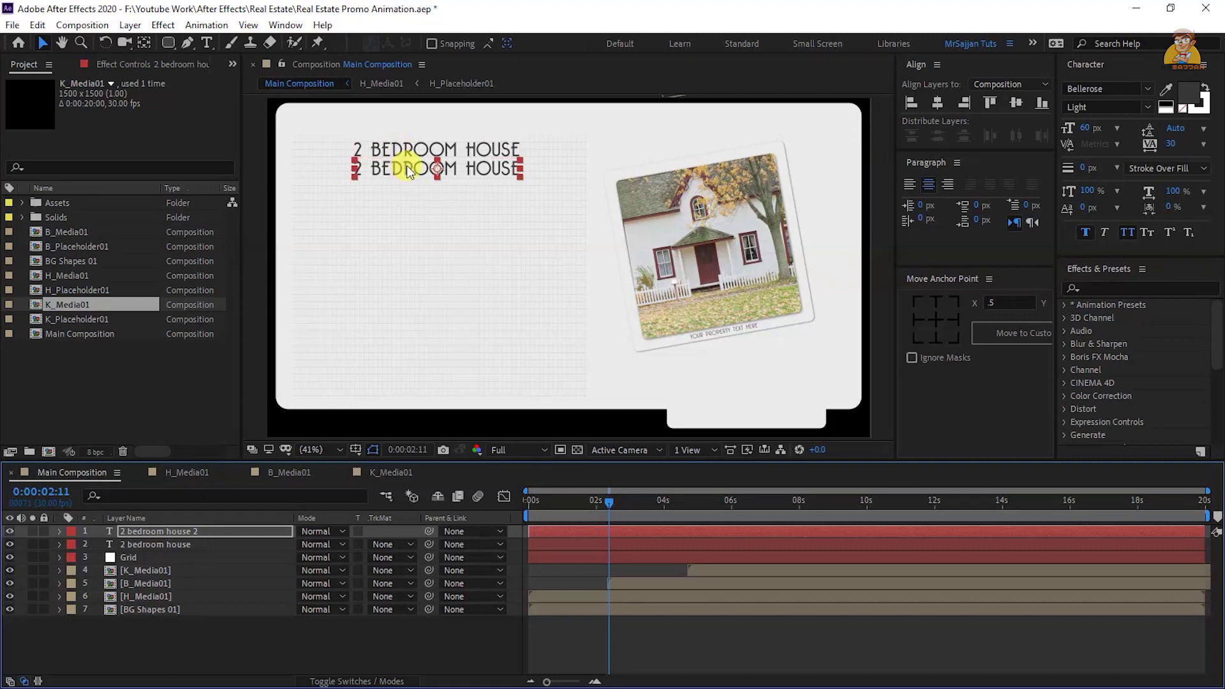
pyautogui.doubleClick(407, 166)
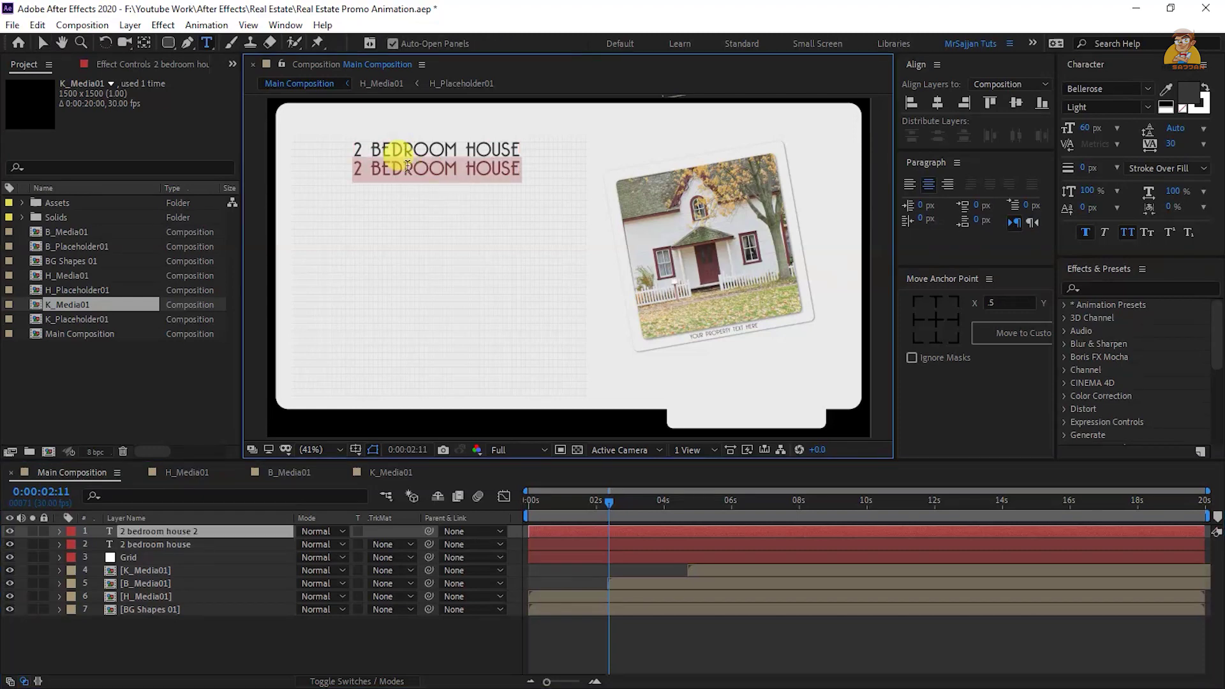
pyautogui.write('in sl')
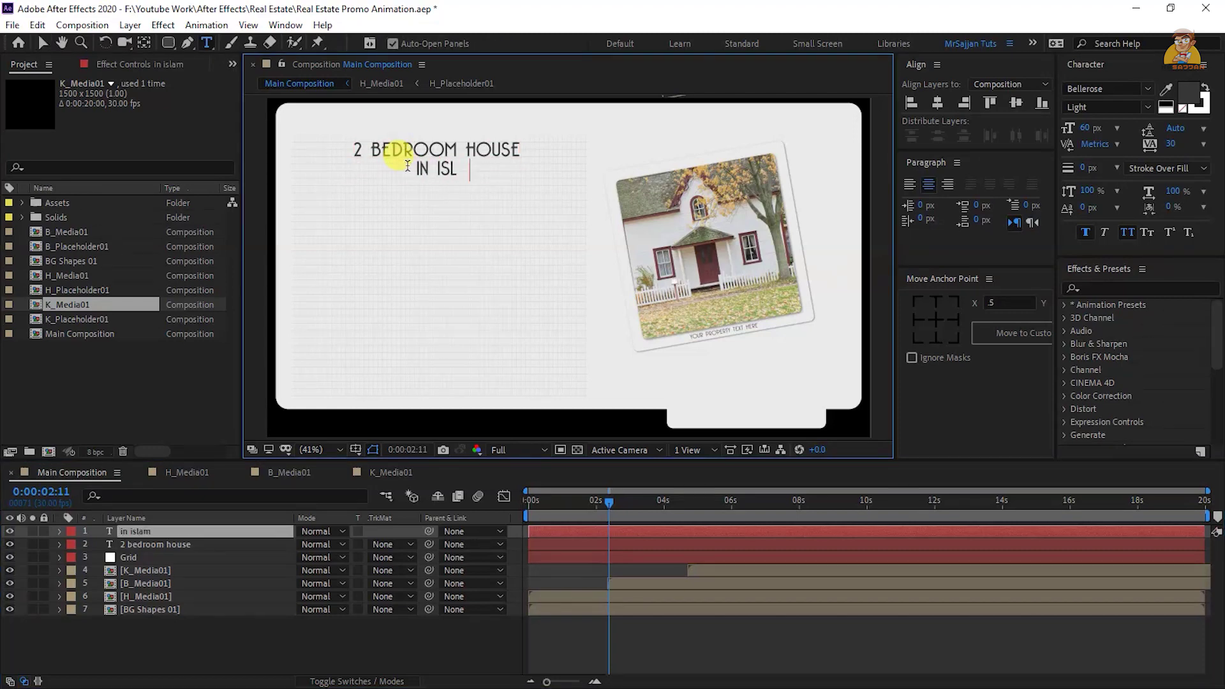
pyautogui.write('amabad')
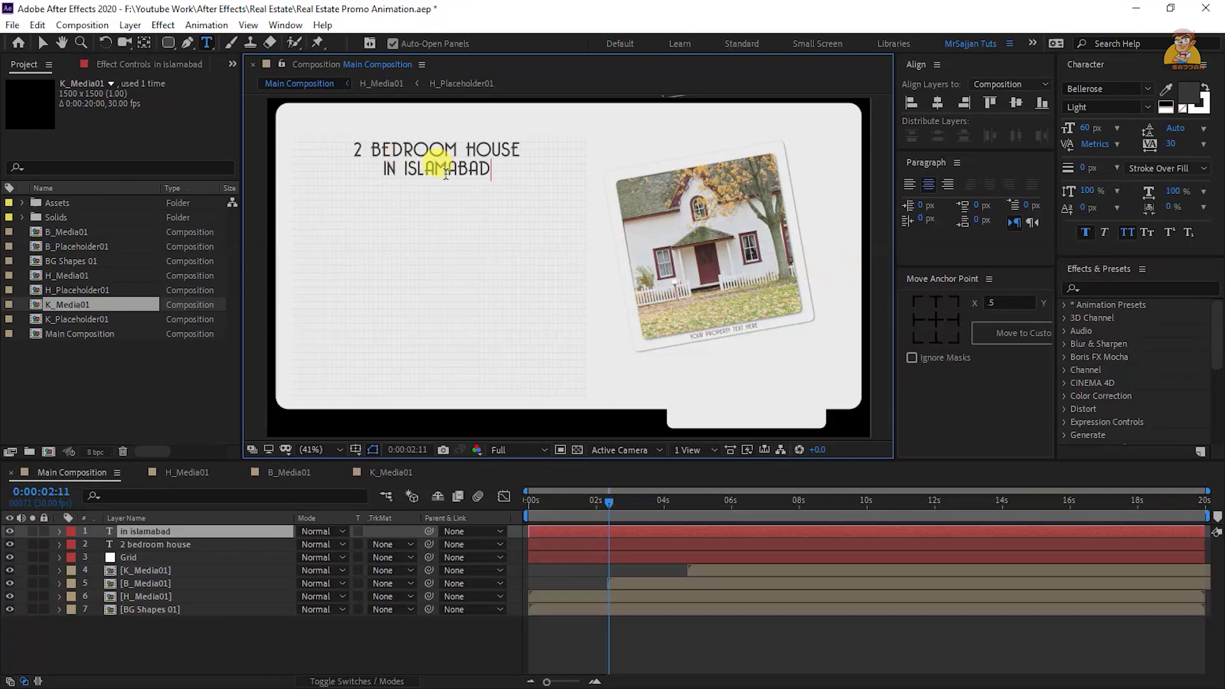
pyautogui.press('Escape')
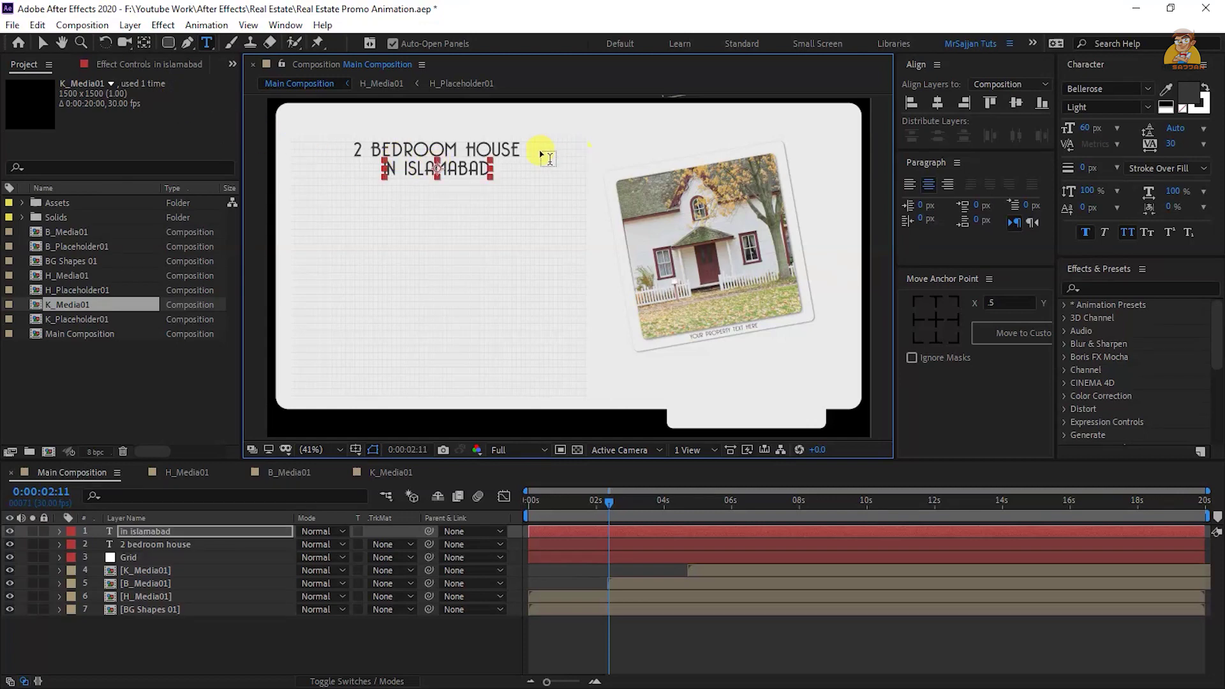
pyautogui.click(1084, 128)
pyautogui.write('40')
pyautogui.press('Return')
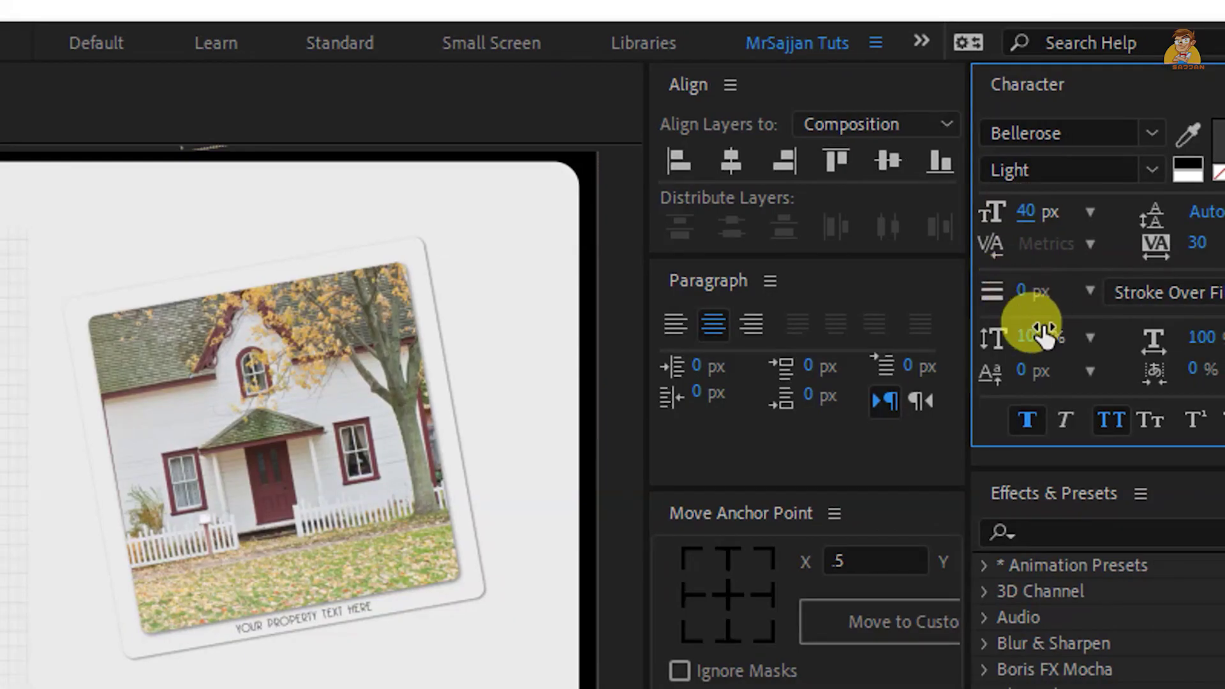
pyautogui.click(1025, 422)
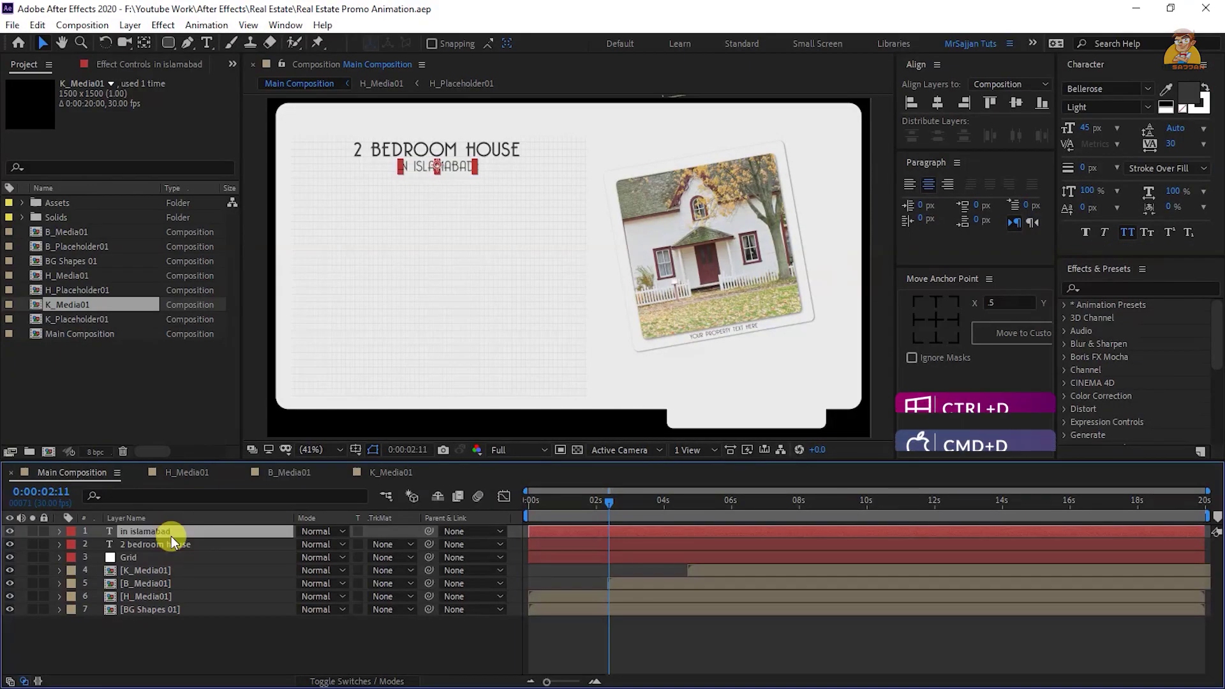
# Duplicate the subtitle below it as a 'DESCRIPTION' heading in Faux Italic at 50 px
pyautogui.hotkey('ctrl', 'd')
pyautogui.hotkey('shift', 'Down')
pyautogui.hotkey('shift', 'Down')
pyautogui.hotkey('shift', 'Down')
pyautogui.hotkey('shift', 'Down')
pyautogui.hotkey('shift', 'Down')
pyautogui.hotkey('shift', 'Down')
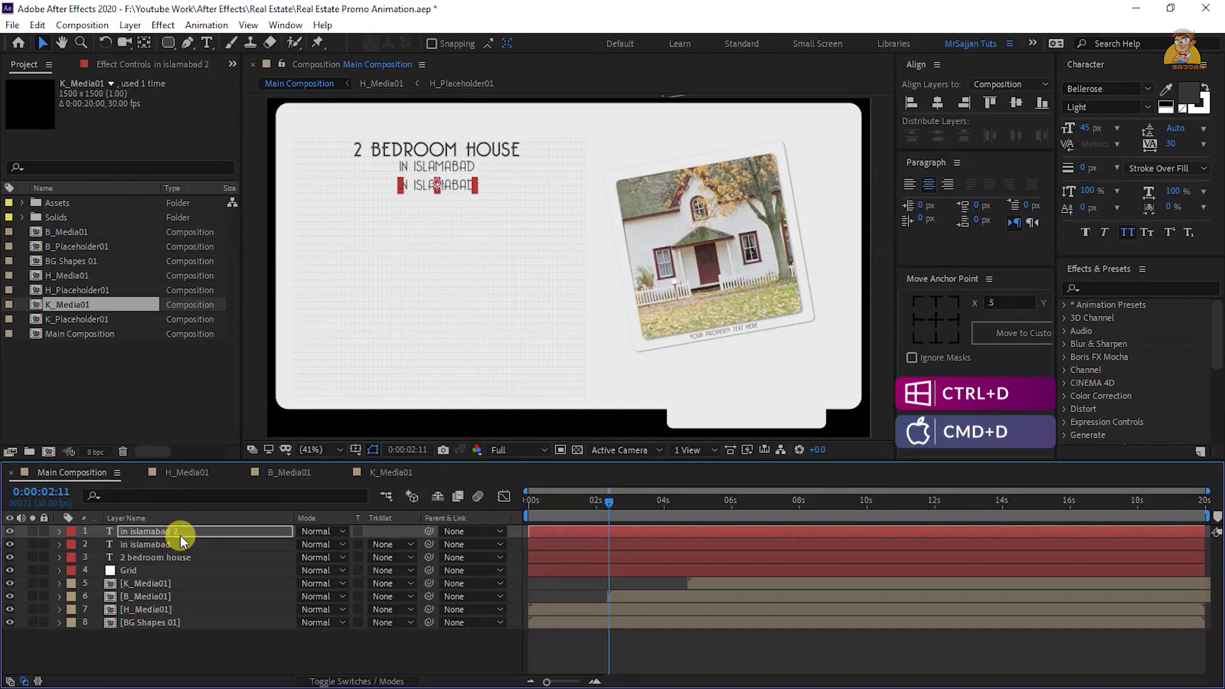
pyautogui.doubleClick(413, 199)
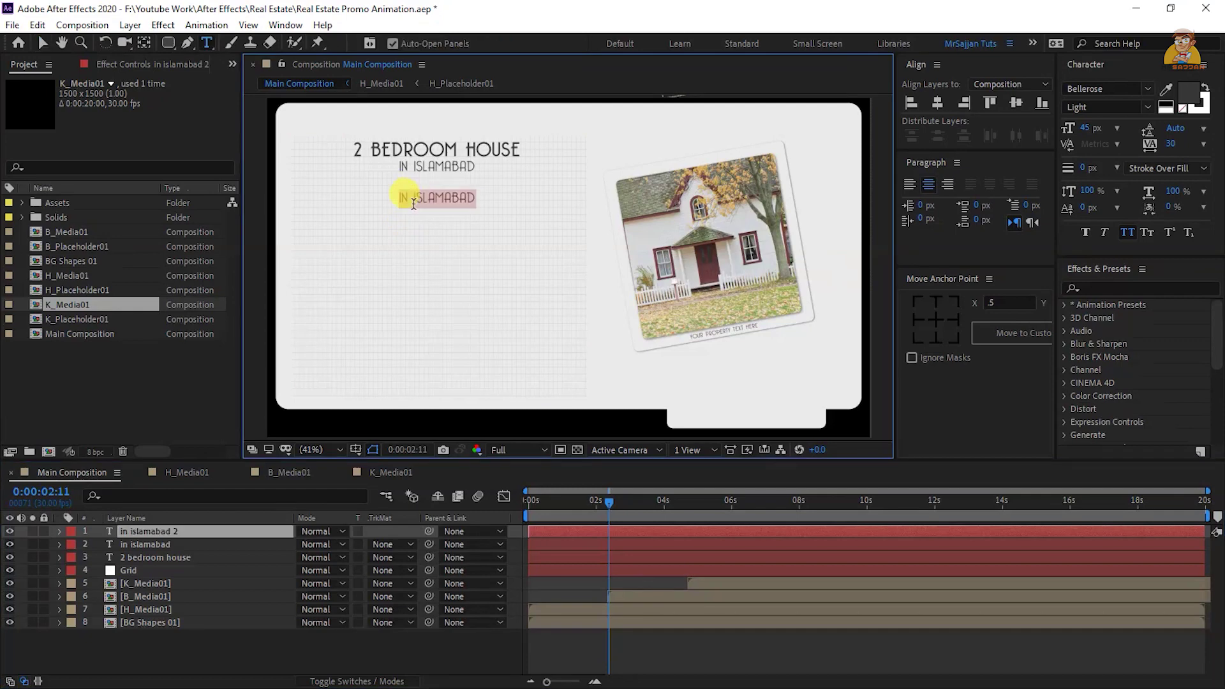
pyautogui.write('Description')
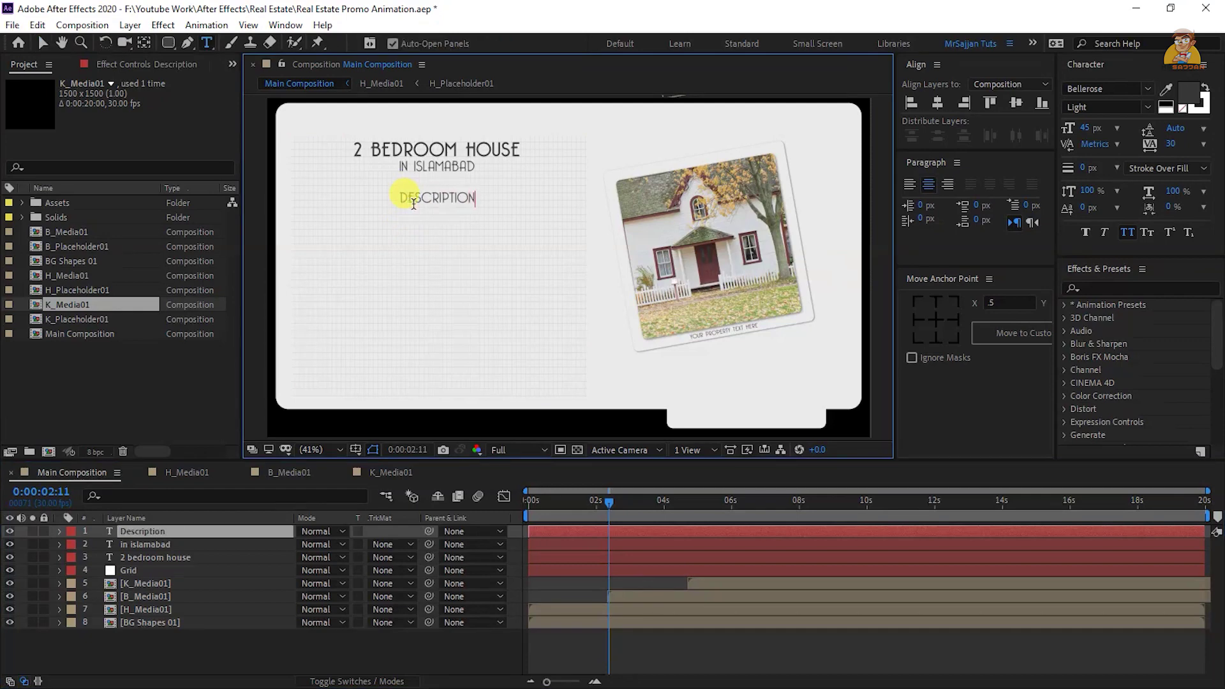
pyautogui.doubleClick(409, 207)
pyautogui.click(1107, 234)
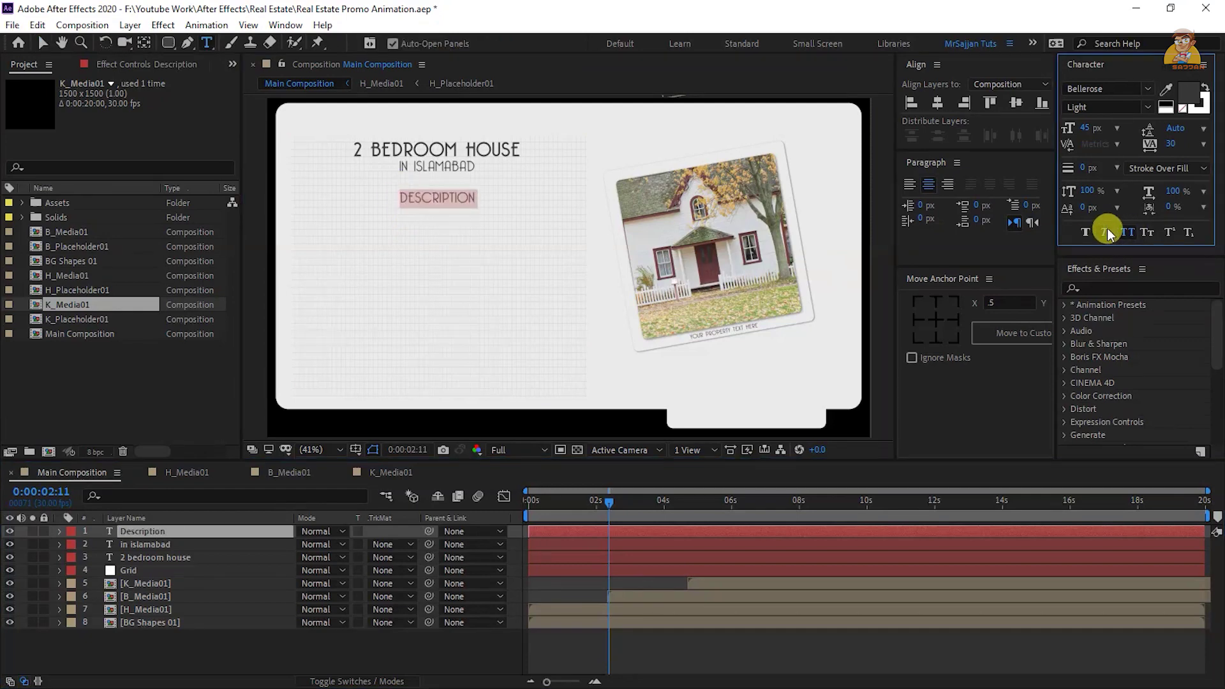
pyautogui.click(1085, 126)
pyautogui.write('50')
pyautogui.press('Return')
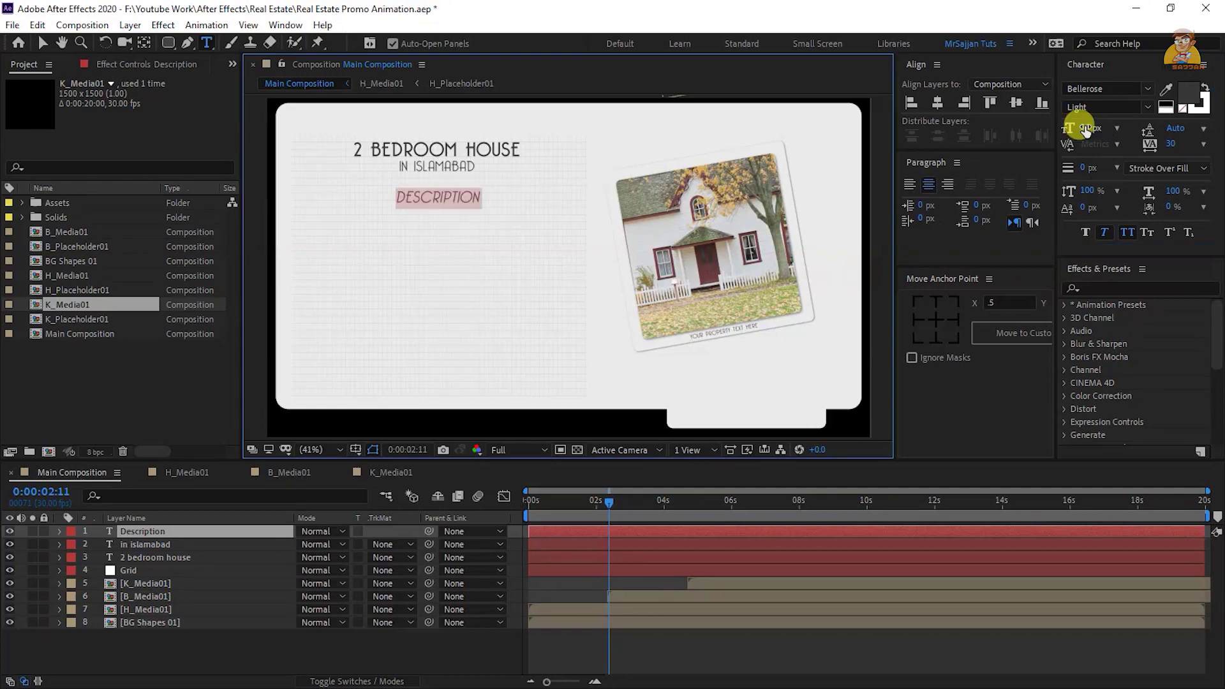
pyautogui.click(43, 43)
# Add a pasted Lorem Ipsum paragraph box under DESCRIPTION at 34 px, All Caps and italic off
pyautogui.click(206, 47)
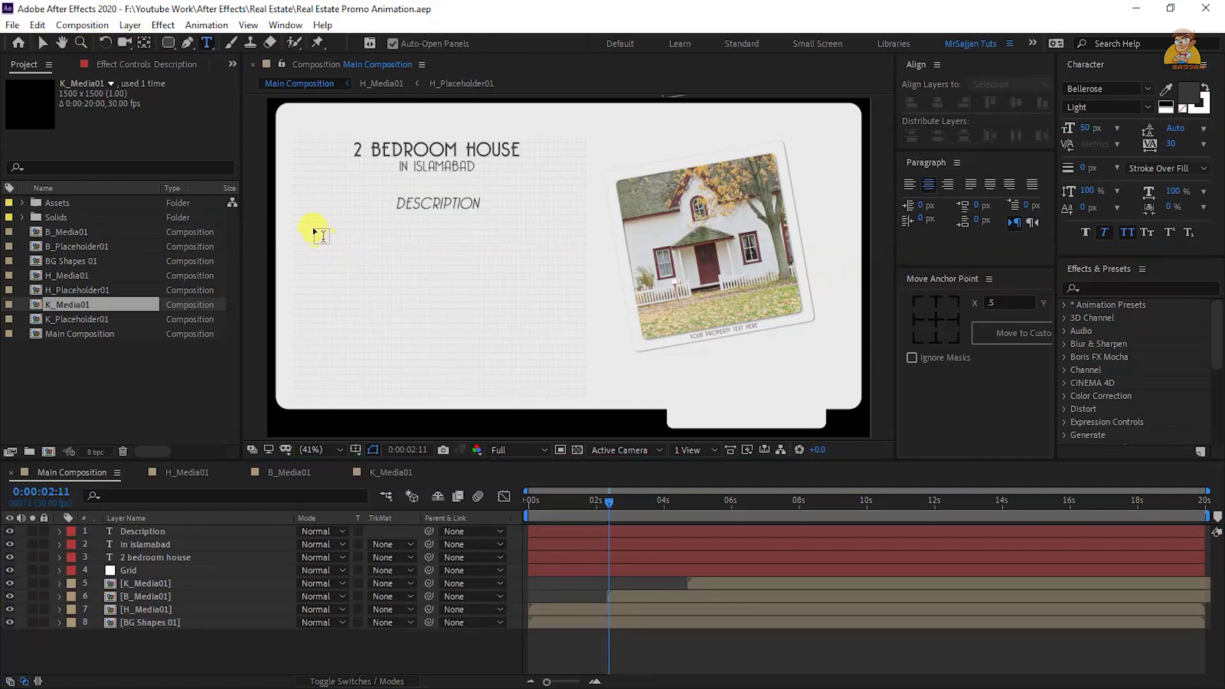
pyautogui.moveTo(296, 218); pyautogui.dragTo(580, 311)
pyautogui.hotkey('ctrl', 'v')
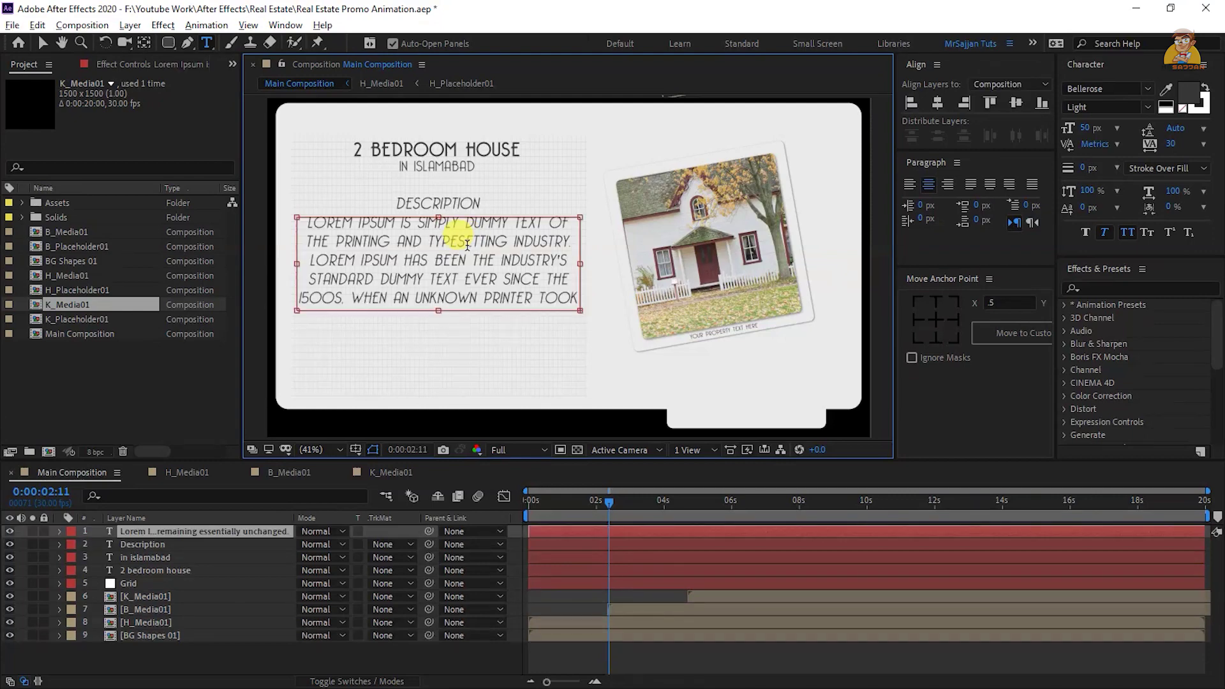
pyautogui.hotkey('ctrl', 'a')
pyautogui.click(1127, 231)
pyautogui.click(1104, 231)
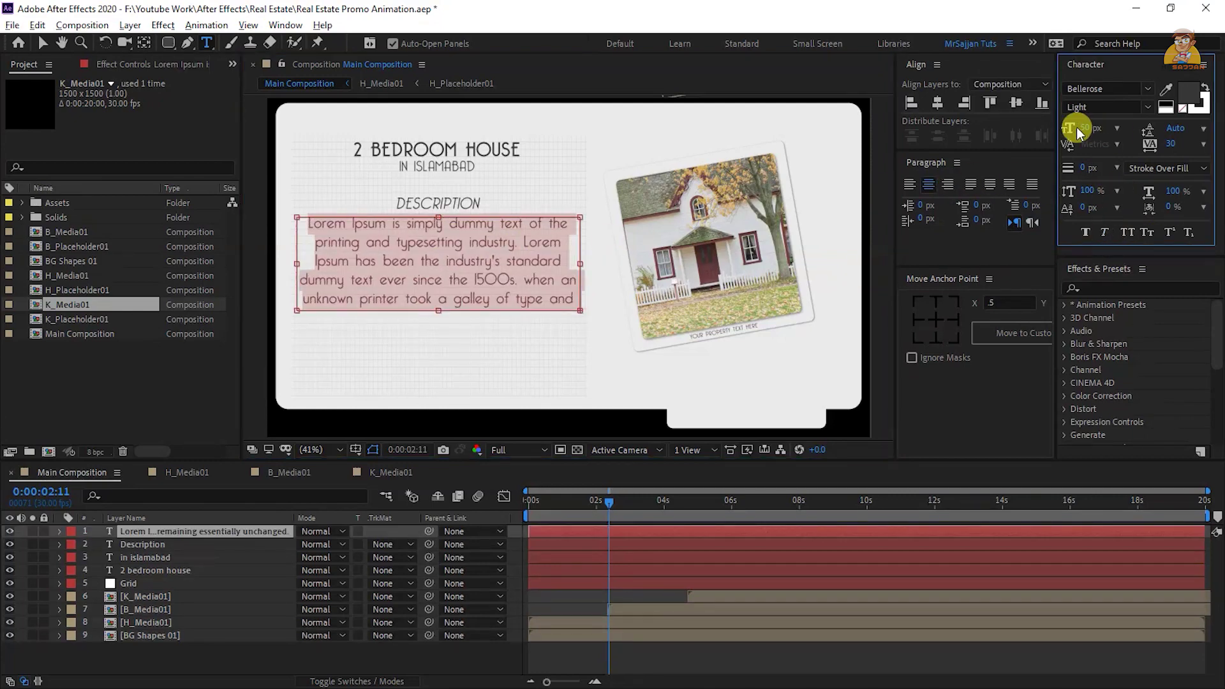
pyautogui.moveTo(1074, 126); pyautogui.dragTo(920, 153)
pyautogui.click(556, 300)
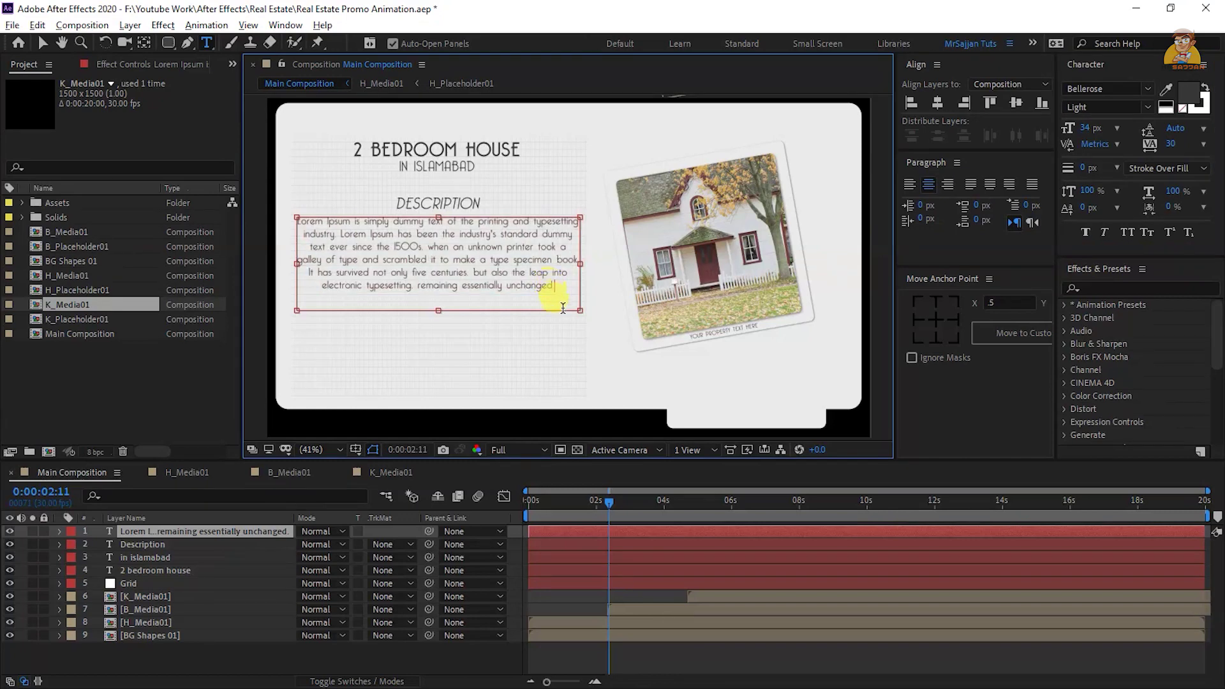
pyautogui.click(43, 42)
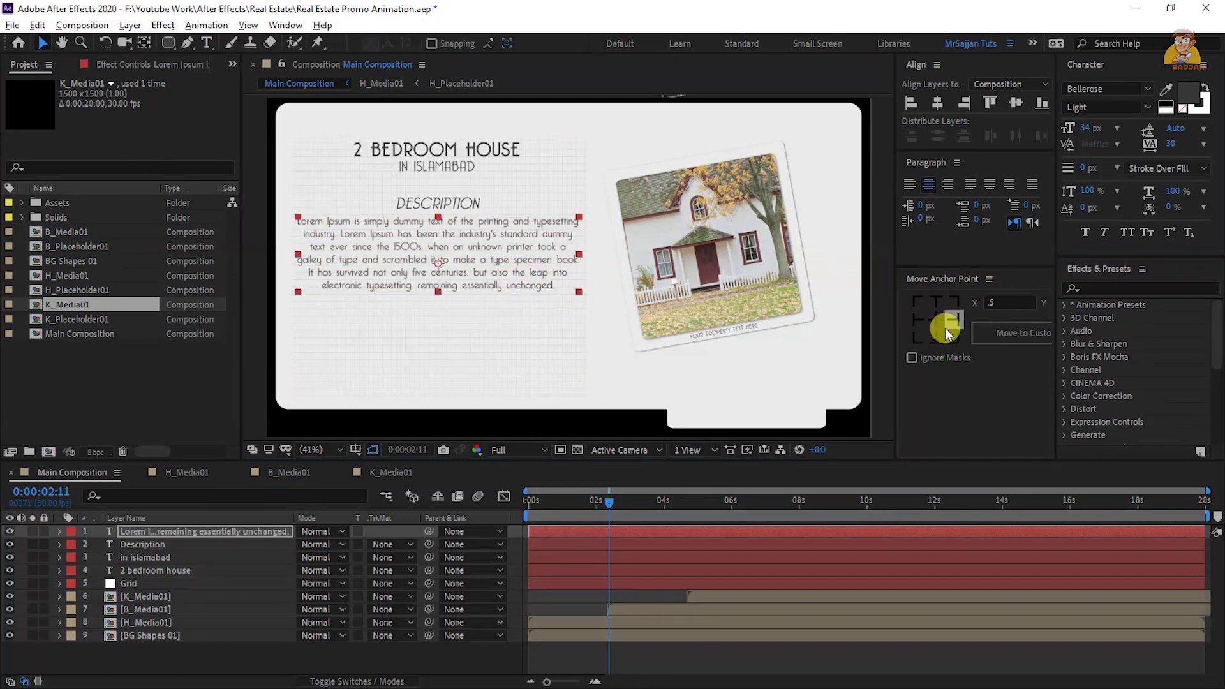
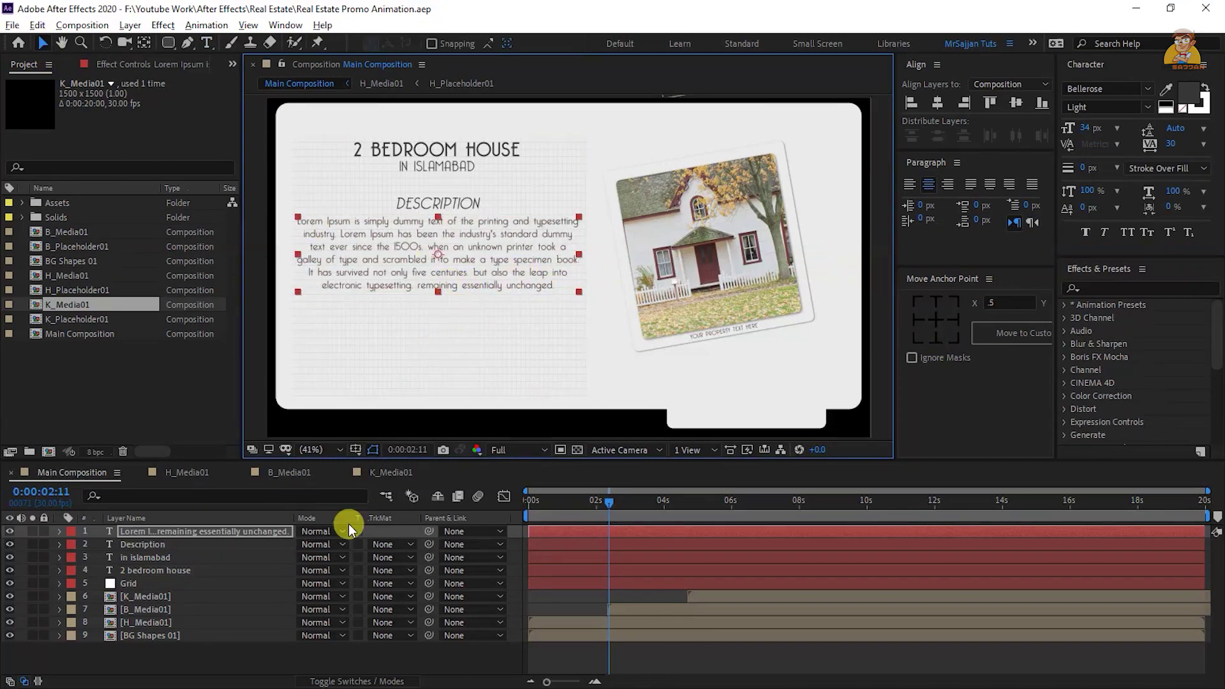
# Duplicate the Description heading, move the copy below the paragraph and retype it FEATURES
pyautogui.click(281, 544)
pyautogui.hotkey('ctrl', 'd')
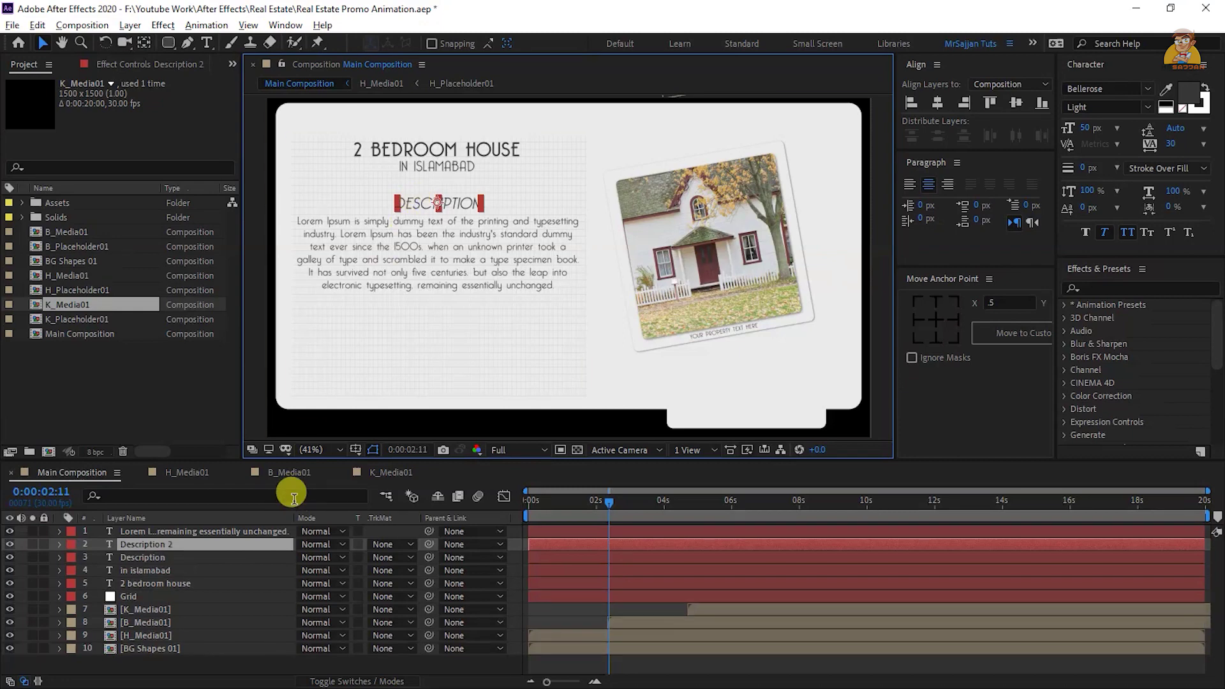
pyautogui.moveTo(200, 548); pyautogui.dragTo(201, 529)
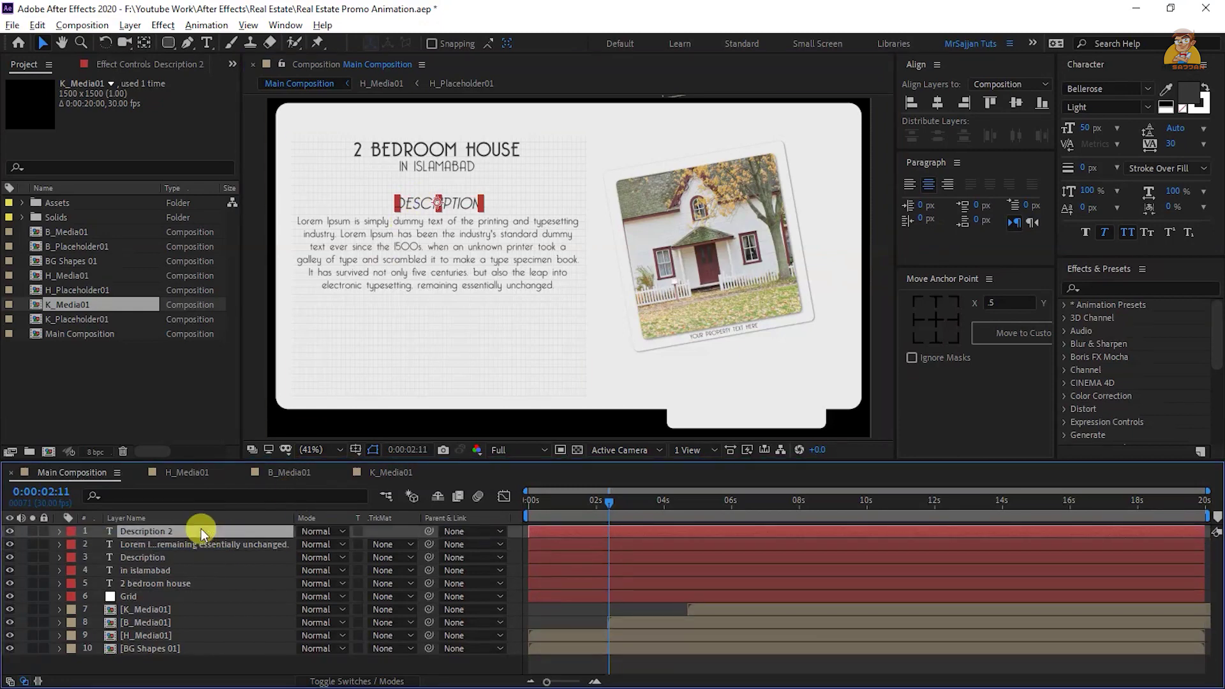
pyautogui.hotkey('shift', 'Down')
pyautogui.hotkey('shift', 'Down')
pyautogui.hotkey('shift', 'Down')
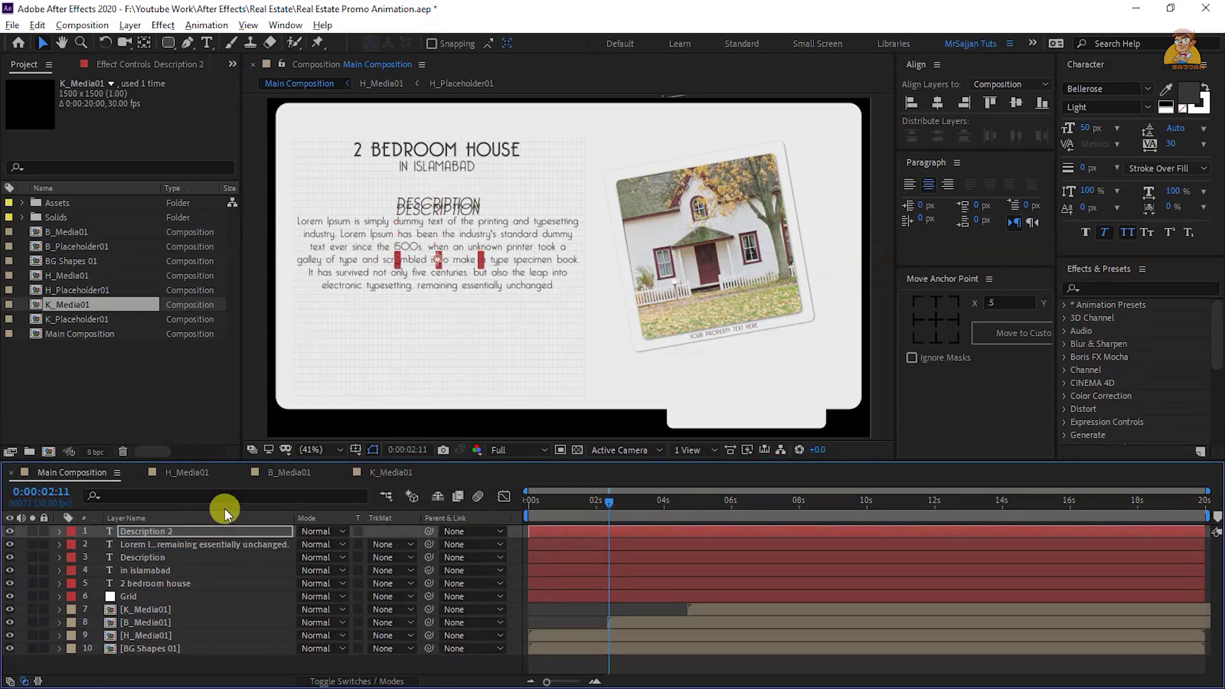
pyautogui.hotkey('shift', 'Down')
pyautogui.hotkey('shift', 'Down')
pyautogui.hotkey('shift', 'Down')
pyautogui.hotkey('shift', 'Down')
pyautogui.hotkey('shift', 'Down')
pyautogui.hotkey('shift', 'Down')
pyautogui.hotkey('shift', 'Down')
pyautogui.hotkey('shift', 'Down')
pyautogui.hotkey('shift', 'Down')
pyautogui.doubleClick(424, 308)
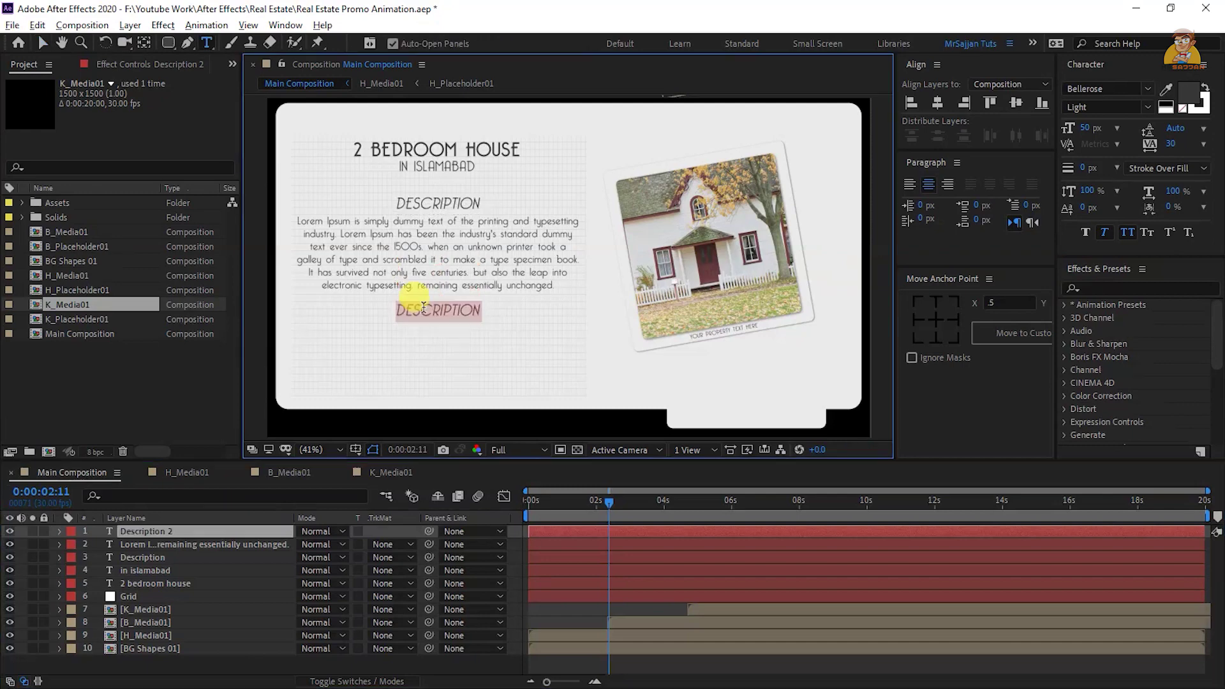
pyautogui.write('feat')
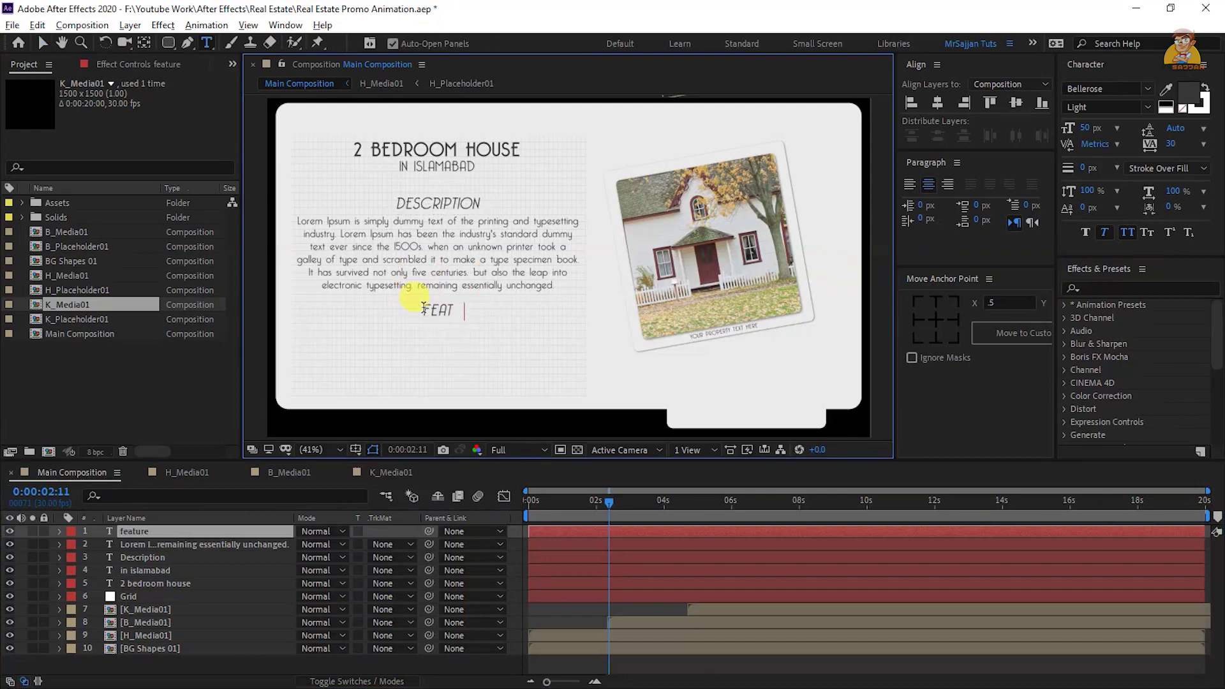
pyautogui.write('ures')
pyautogui.press('Escape')
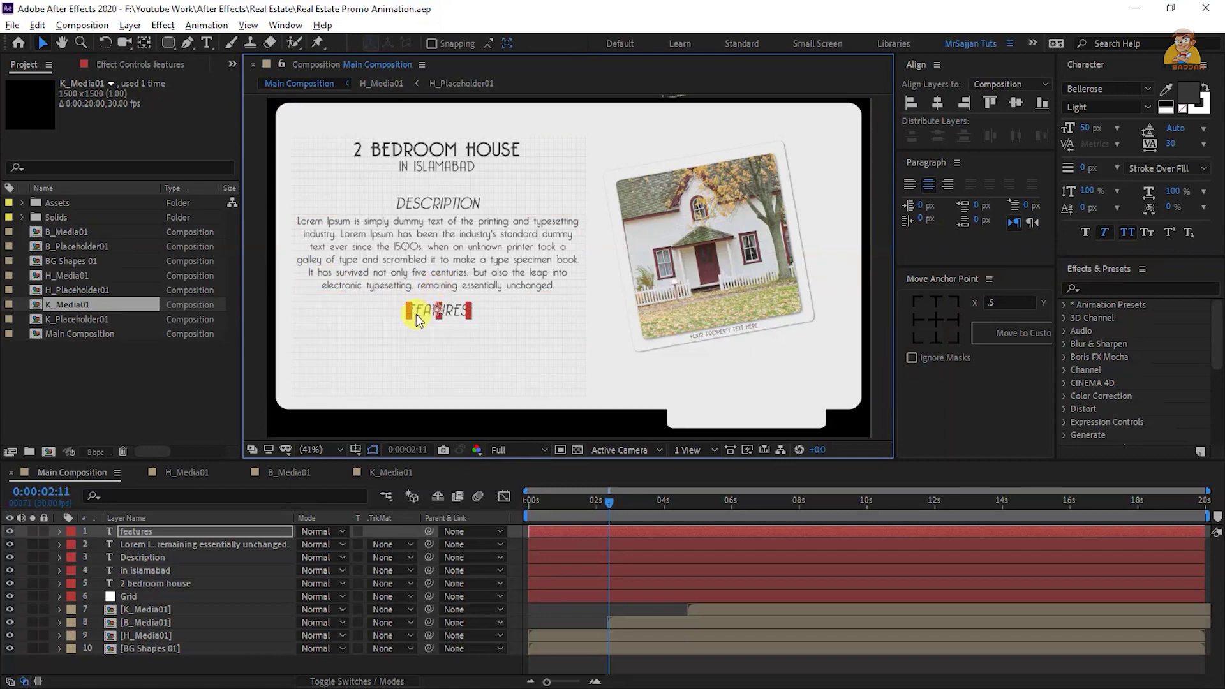
# Turn a FEATURES copy into a 45 px '2 Bedrooms' label, not in all caps, below left
pyautogui.hotkey('ctrl', 'd')
pyautogui.moveTo(420, 316); pyautogui.dragTo(318, 331)
pyautogui.click(1084, 128)
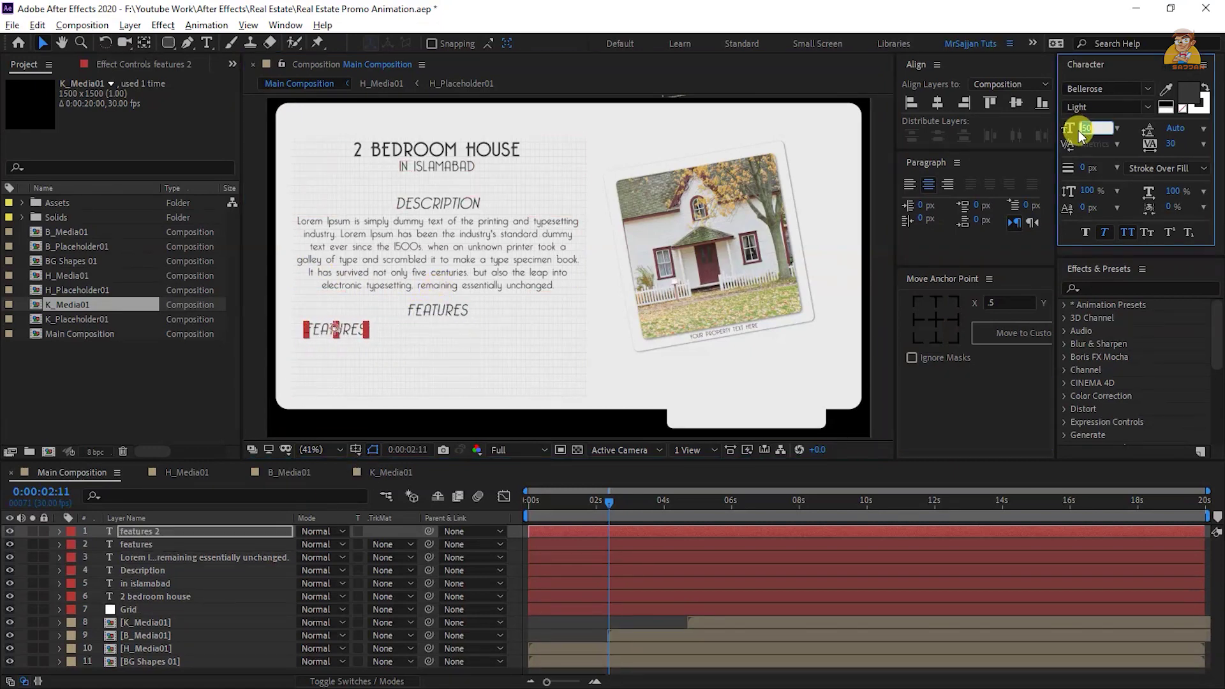
pyautogui.write('45')
pyautogui.press('Return')
pyautogui.doubleClick(154, 531)
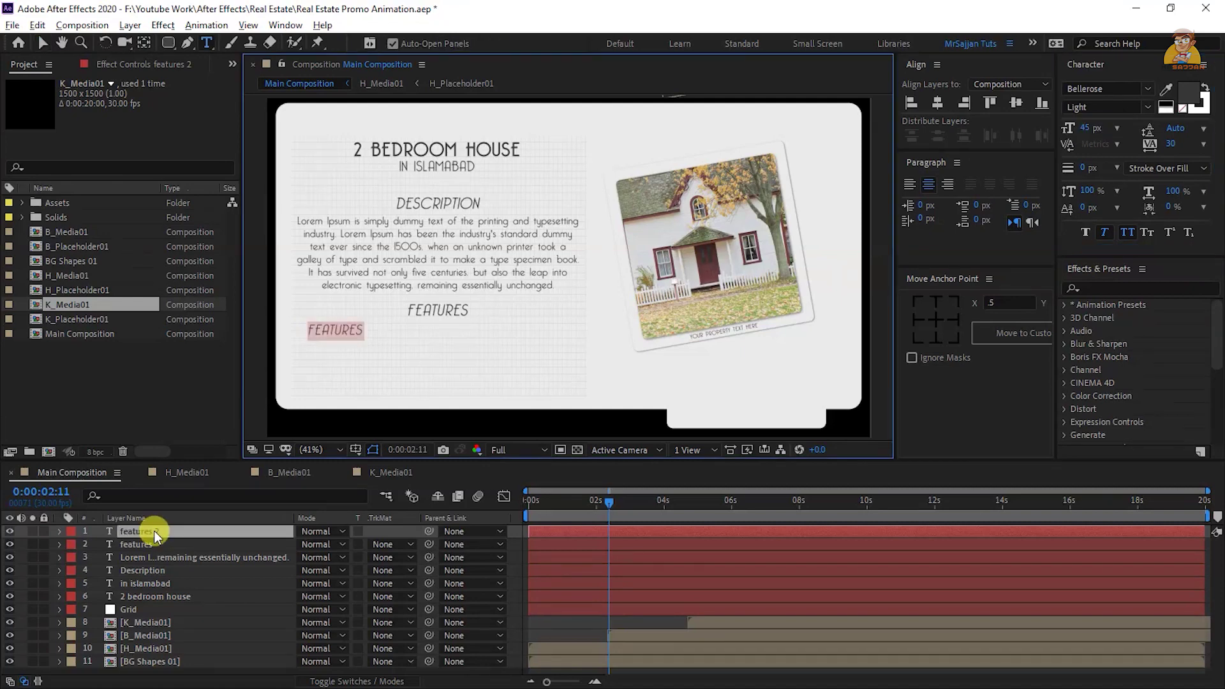
pyautogui.write('2')
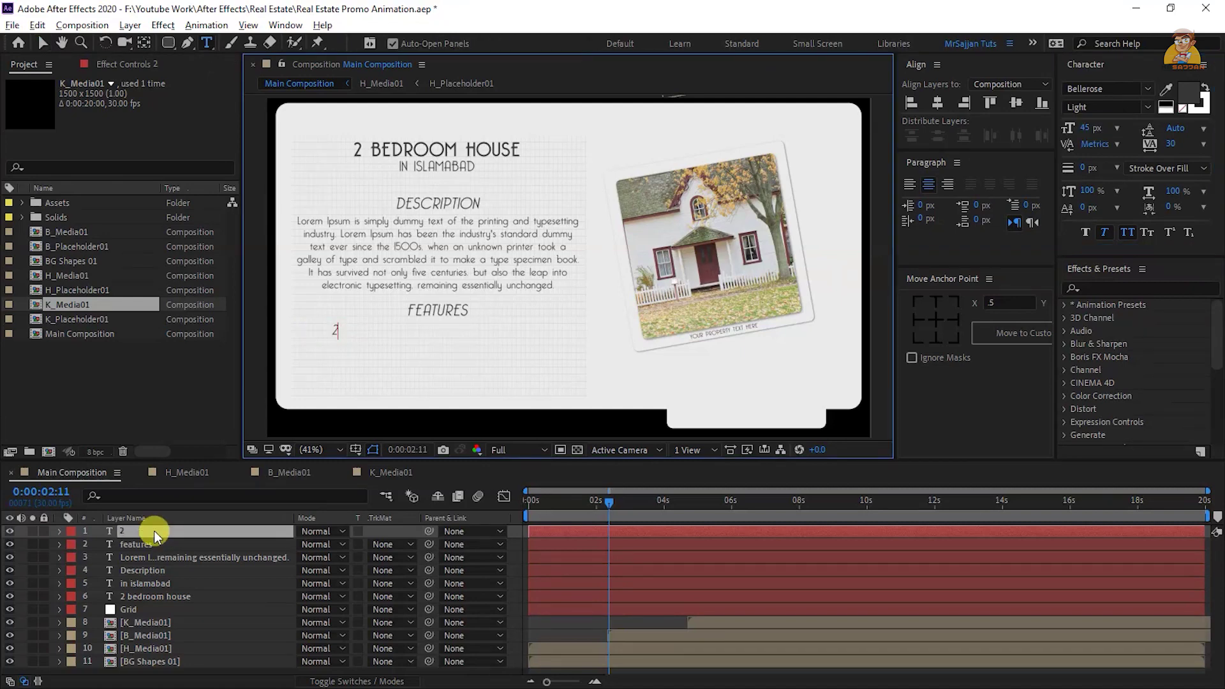
pyautogui.write(' bedrooms')
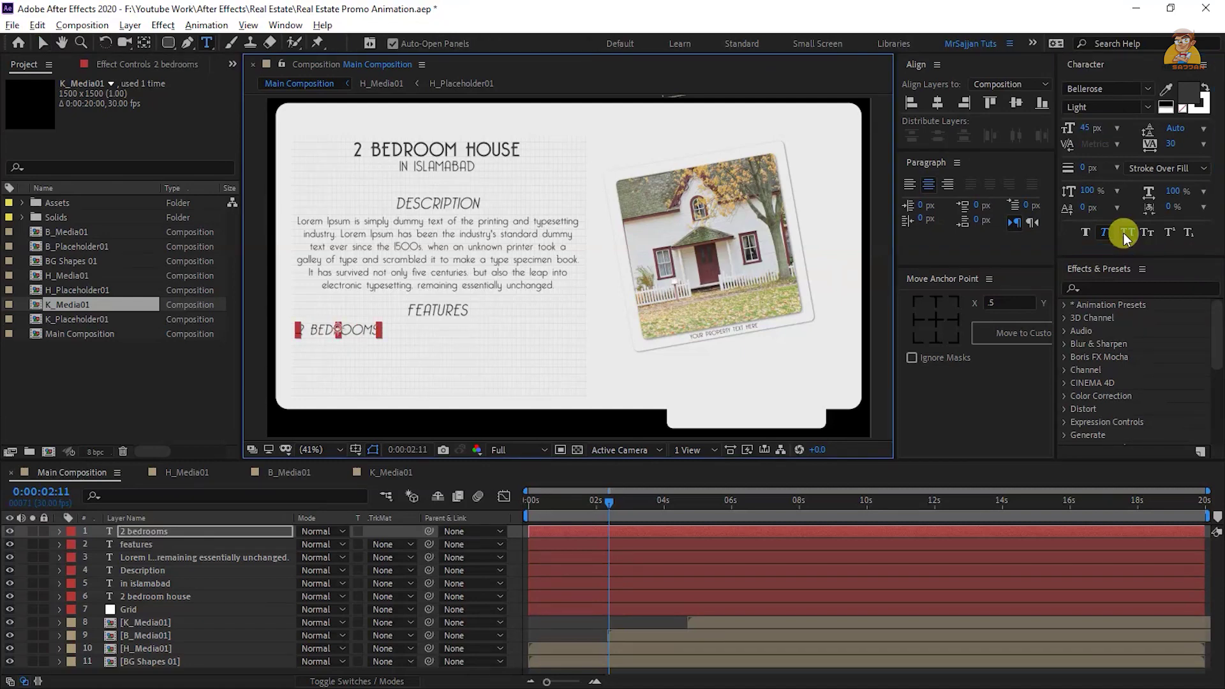
pyautogui.click(1127, 233)
pyautogui.click(316, 332)
pyautogui.press('v')
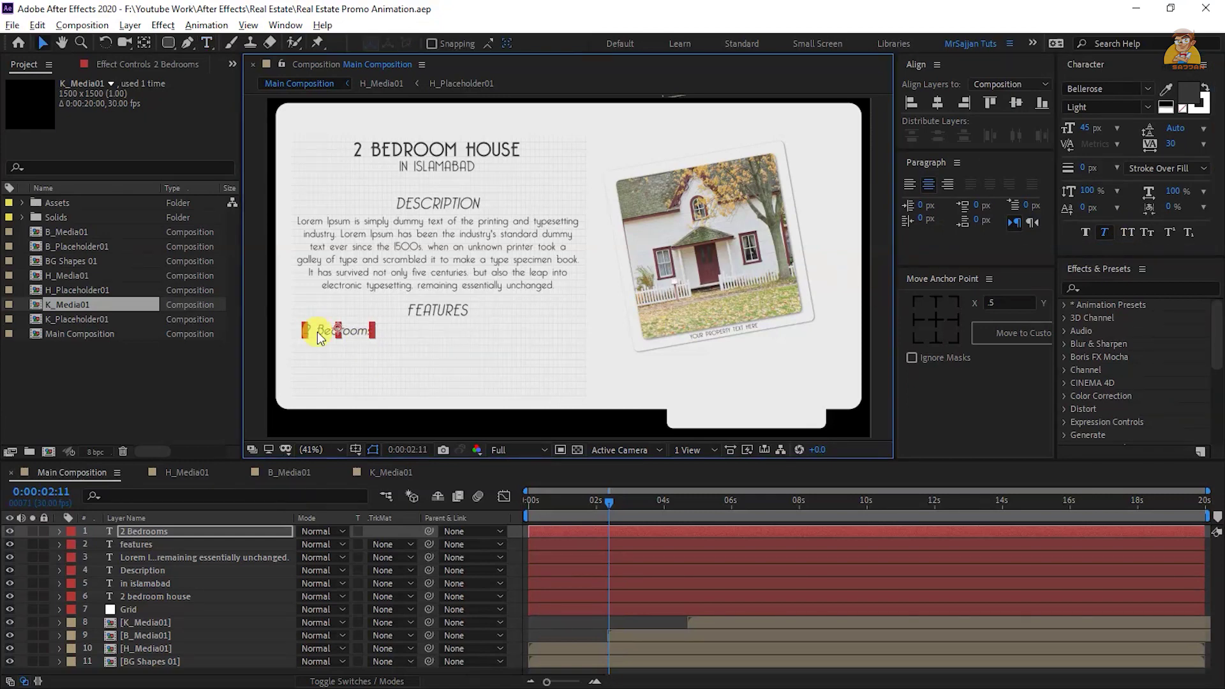
# Add Kitchen and Garden labels as copies shifted right beside 2 Bedrooms
pyautogui.hotkey('ctrl', 'd')
pyautogui.hotkey('shift', 'Right')
pyautogui.hotkey('shift', 'Right')
pyautogui.hotkey('shift', 'Right')
pyautogui.hotkey('shift', 'Right')
pyautogui.hotkey('shift', 'Right')
pyautogui.hotkey('shift', 'Right')
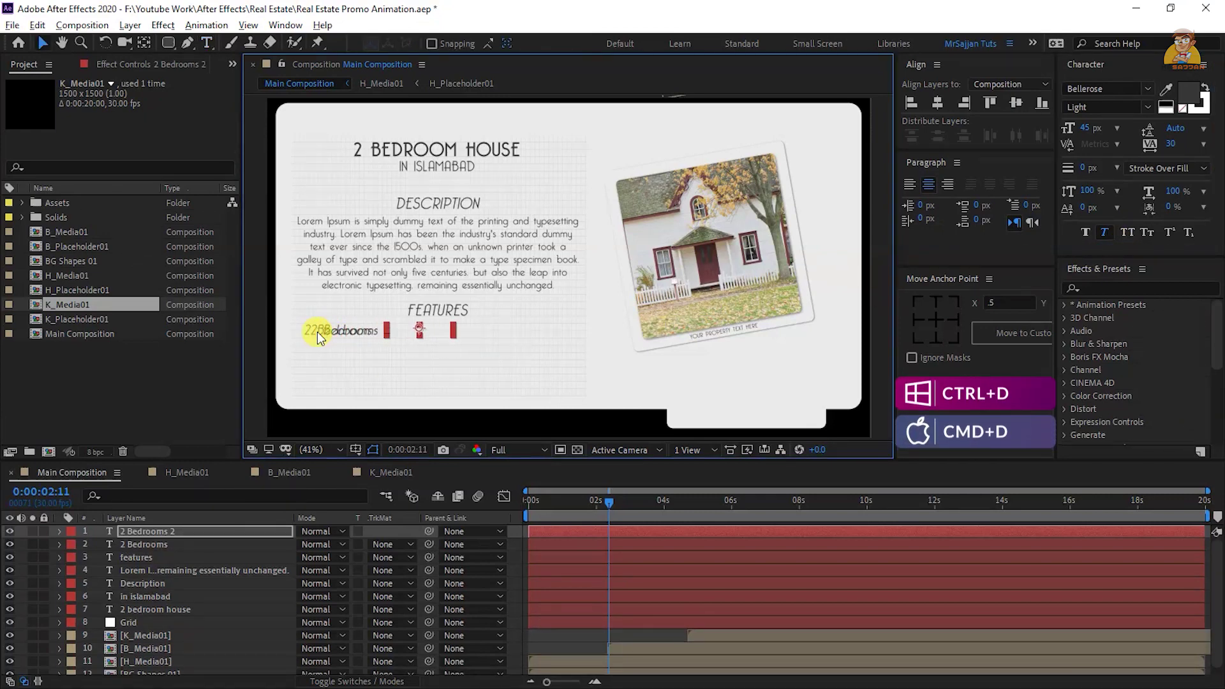
pyautogui.hotkey('shift', 'Right')
pyautogui.hotkey('shift', 'Right')
pyautogui.hotkey('shift', 'Right')
pyautogui.doubleClick(425, 332)
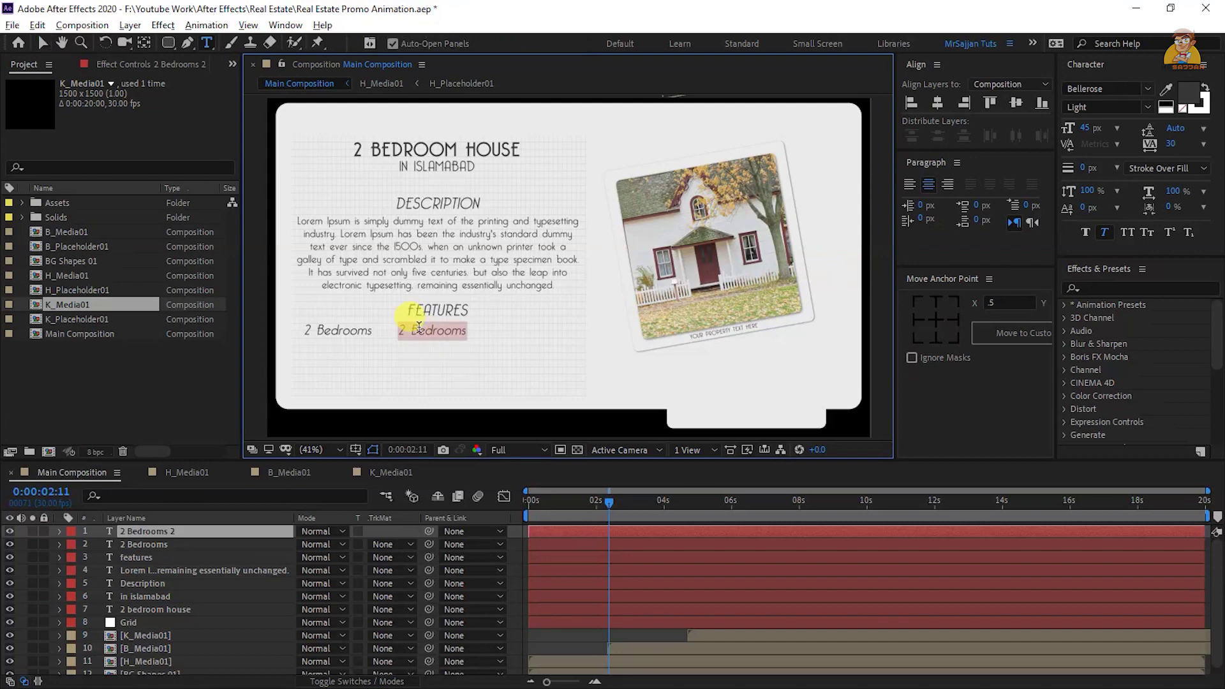
pyautogui.write('Kitchen')
pyautogui.hotkey('ctrl', 'd')
pyautogui.hotkey('shift', 'Right')
pyautogui.hotkey('shift', 'Right')
pyautogui.hotkey('shift', 'Right')
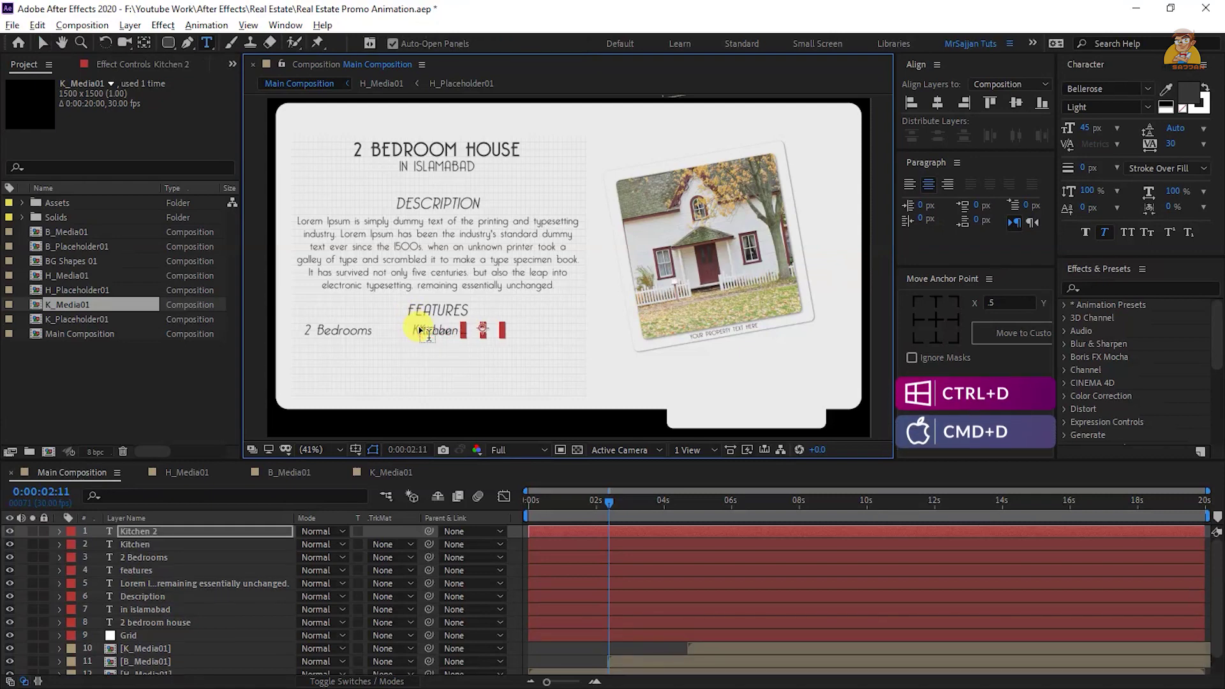
pyautogui.hotkey('shift', 'Right')
pyautogui.hotkey('shift', 'Right')
pyautogui.hotkey('shift', 'Right')
pyautogui.hotkey('shift', 'Right')
pyautogui.hotkey('shift', 'Right')
pyautogui.hotkey('shift', 'Right')
pyautogui.doubleClick(516, 327)
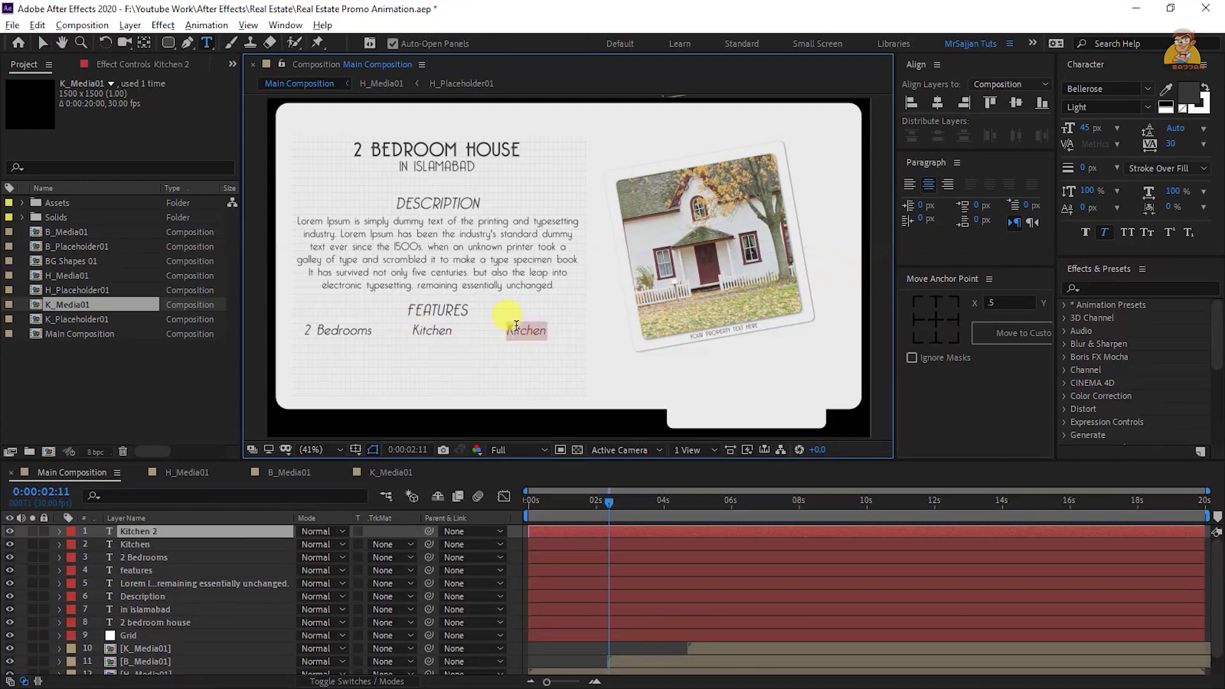
pyautogui.write('Garden')
pyautogui.press('Escape')
# Select the 2 Bedrooms, Kitchen and Garden labels and fit the composition in view
pyautogui.scroll(5, 504, 319)
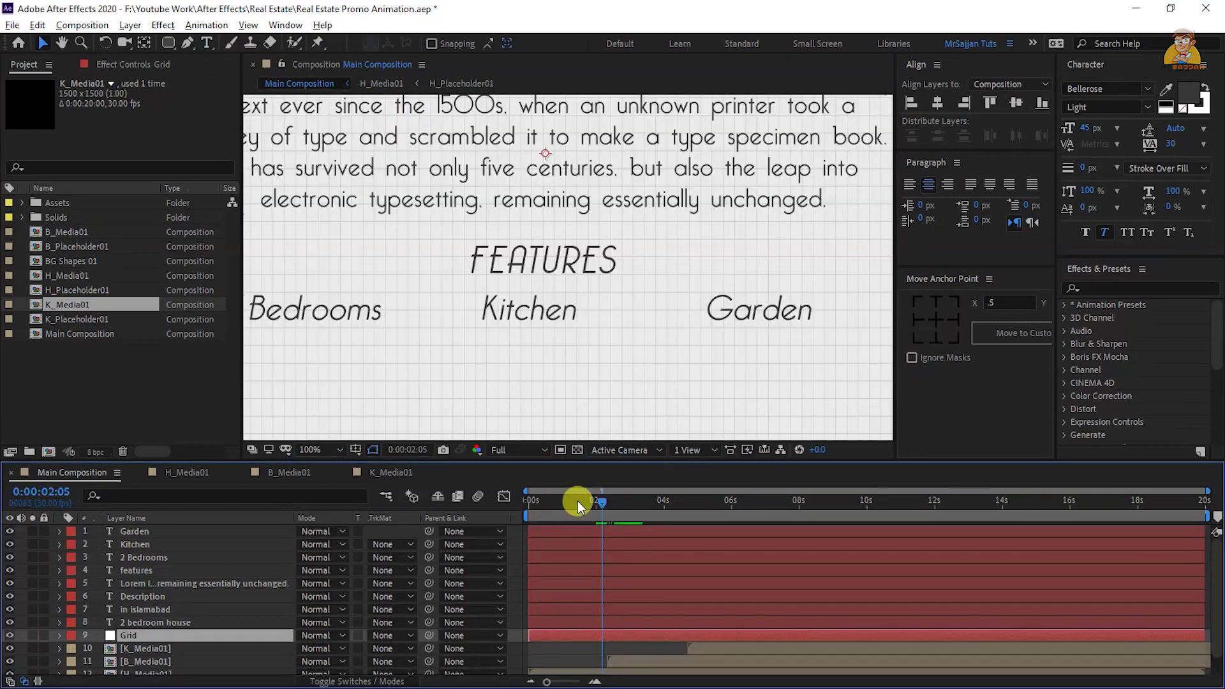
pyautogui.moveTo(494, 369); pyautogui.dragTo(582, 327)
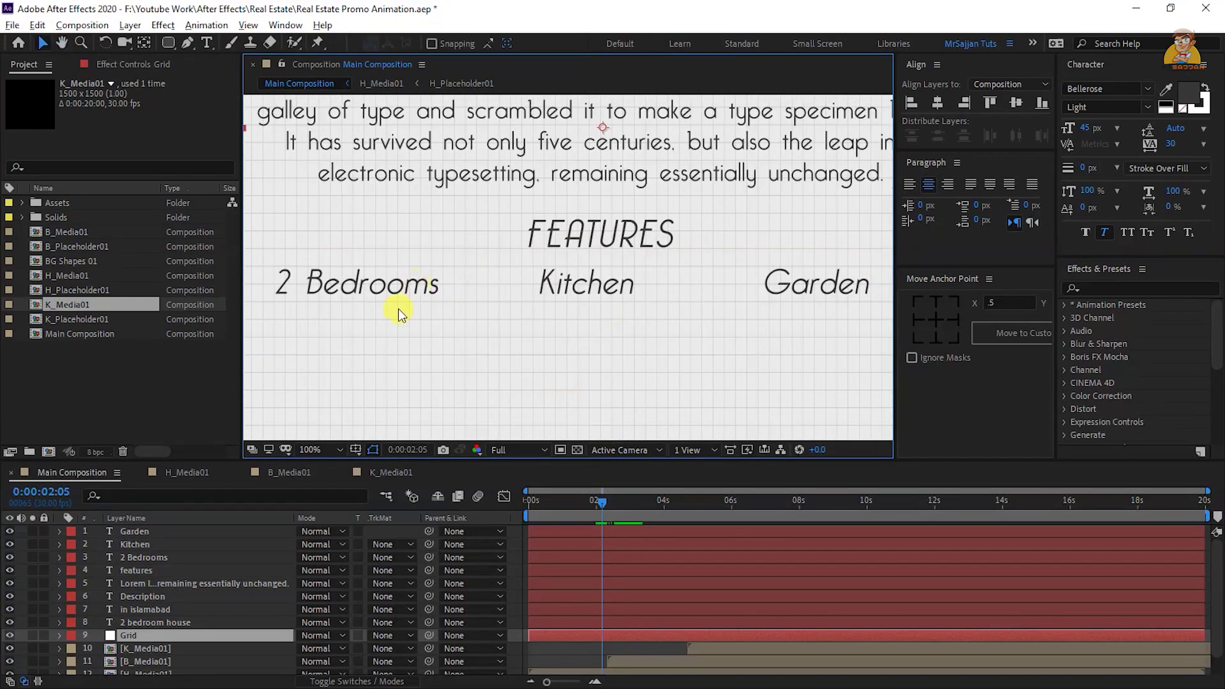
pyautogui.click(144, 557)
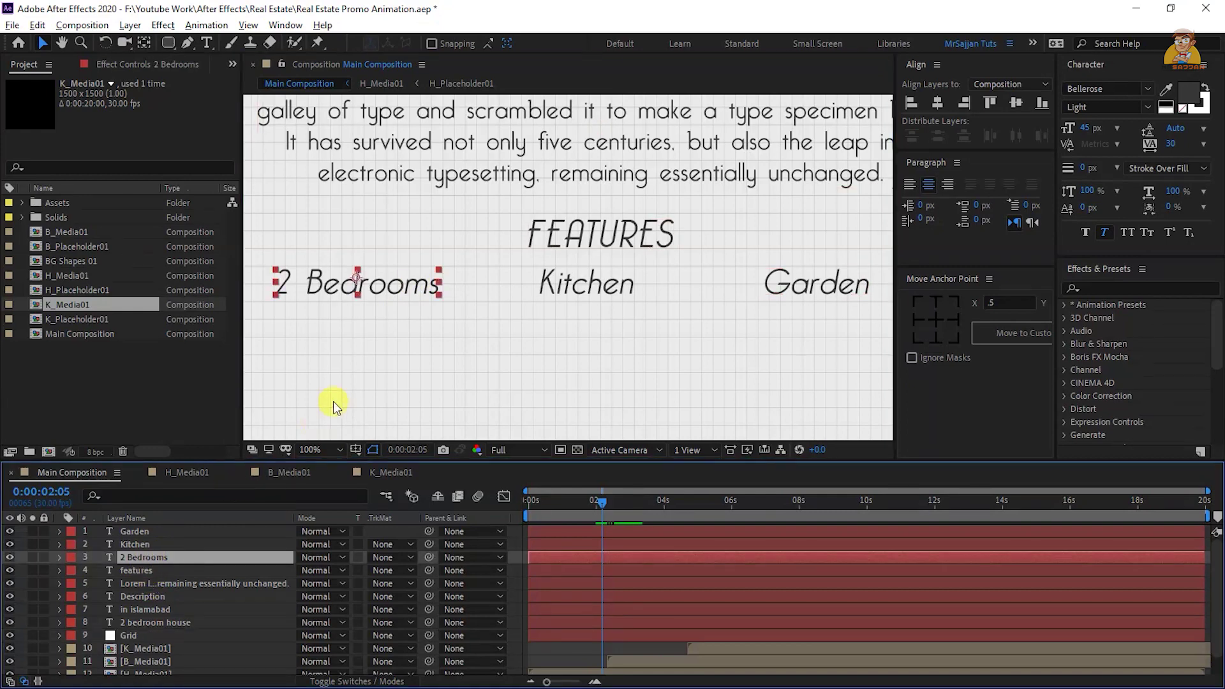
pyautogui.keyDown('shift'); pyautogui.click(555, 280); pyautogui.keyUp('shift')
pyautogui.keyDown('shift'); pyautogui.click(794, 284); pyautogui.keyUp('shift')
pyautogui.hotkey('shift', '/')
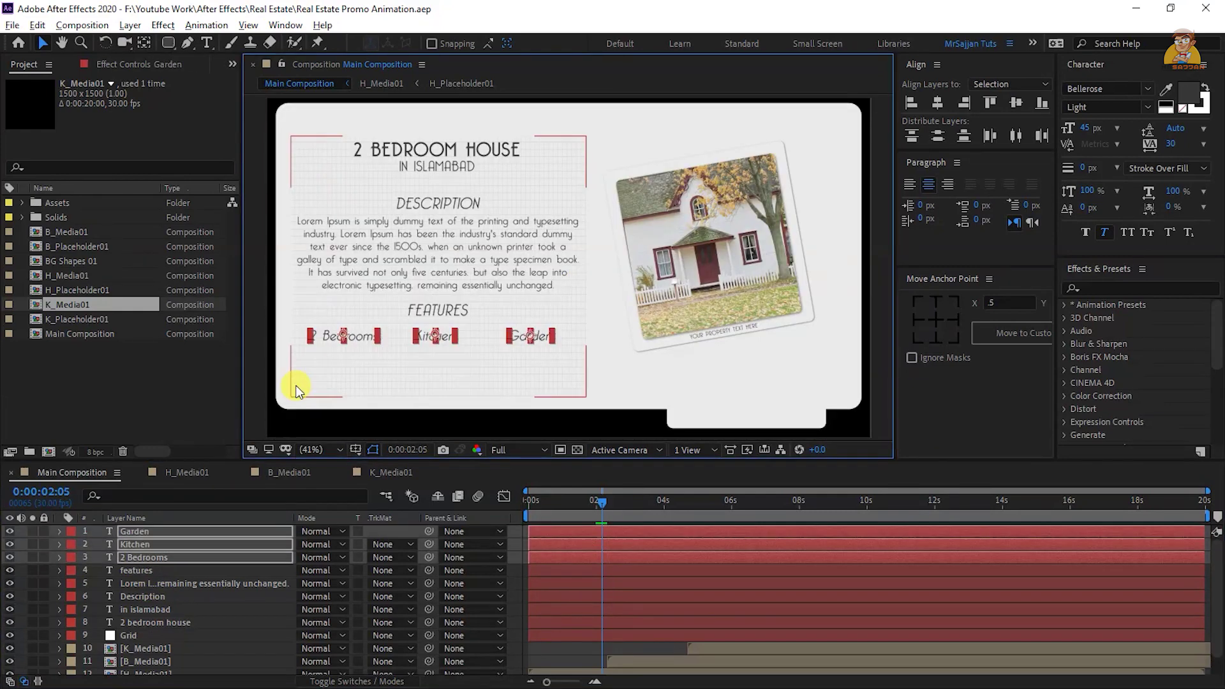
# Duplicate FEATURES, move the copy below the feature labels and retype it ACTION PRICE
pyautogui.click(441, 310)
pyautogui.hotkey('ctrl', 'd')
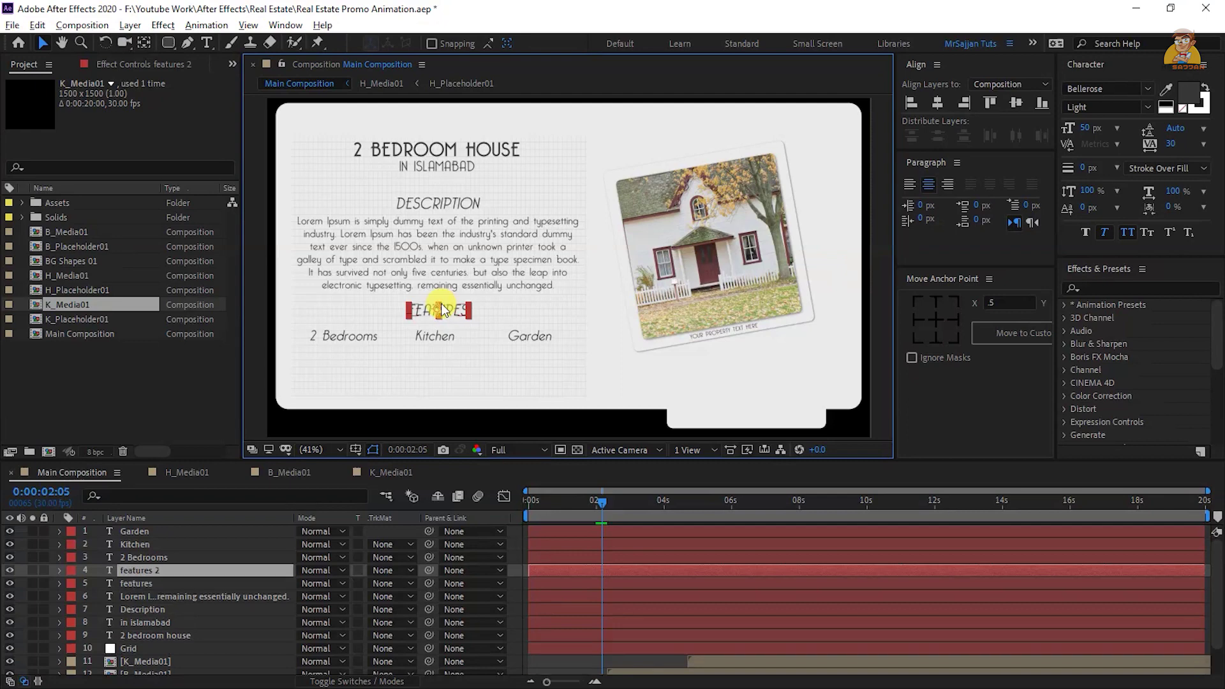
pyautogui.press('Return')
pyautogui.moveTo(442, 308); pyautogui.dragTo(441, 360)
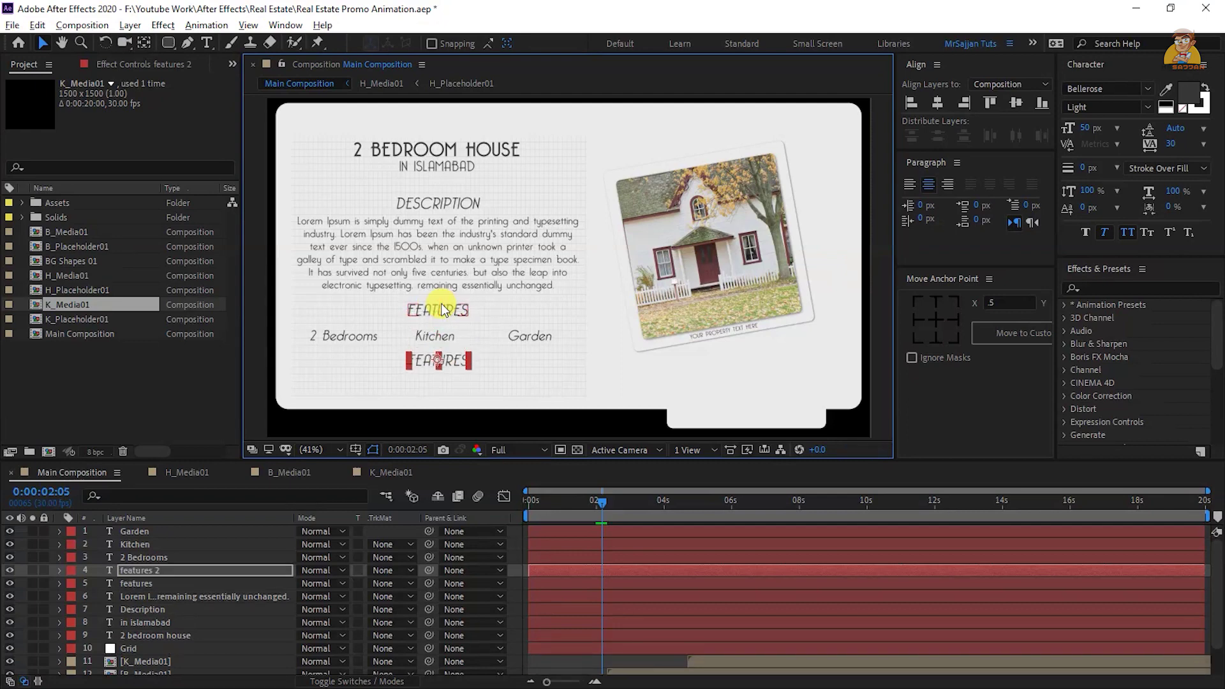
pyautogui.doubleClick(420, 361)
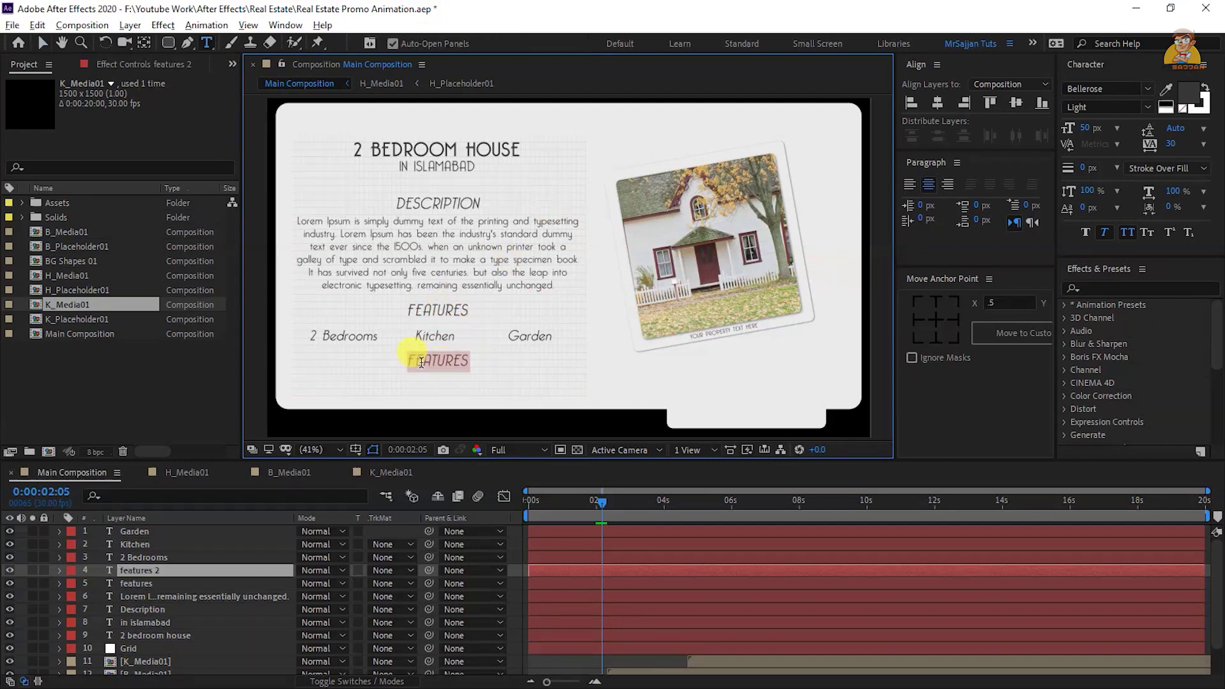
pyautogui.write('action price')
# Add an enlarged Rs. 6,000,000 price line beneath ACTION PRICE and select the text layers
pyautogui.hotkey('ctrl', 'd')
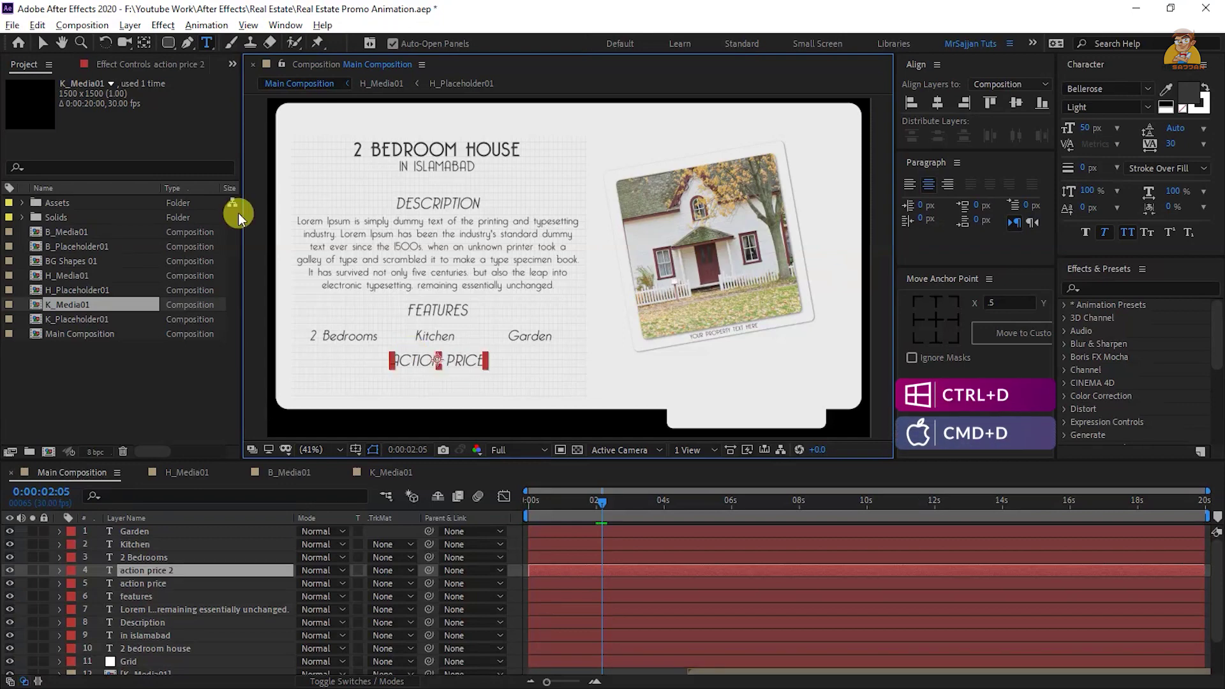
pyautogui.hotkey('shift', 'Down')
pyautogui.hotkey('shift', 'Down')
pyautogui.hotkey('shift', 'Down')
pyautogui.hotkey('shift', 'Down')
pyautogui.hotkey('shift', 'Down')
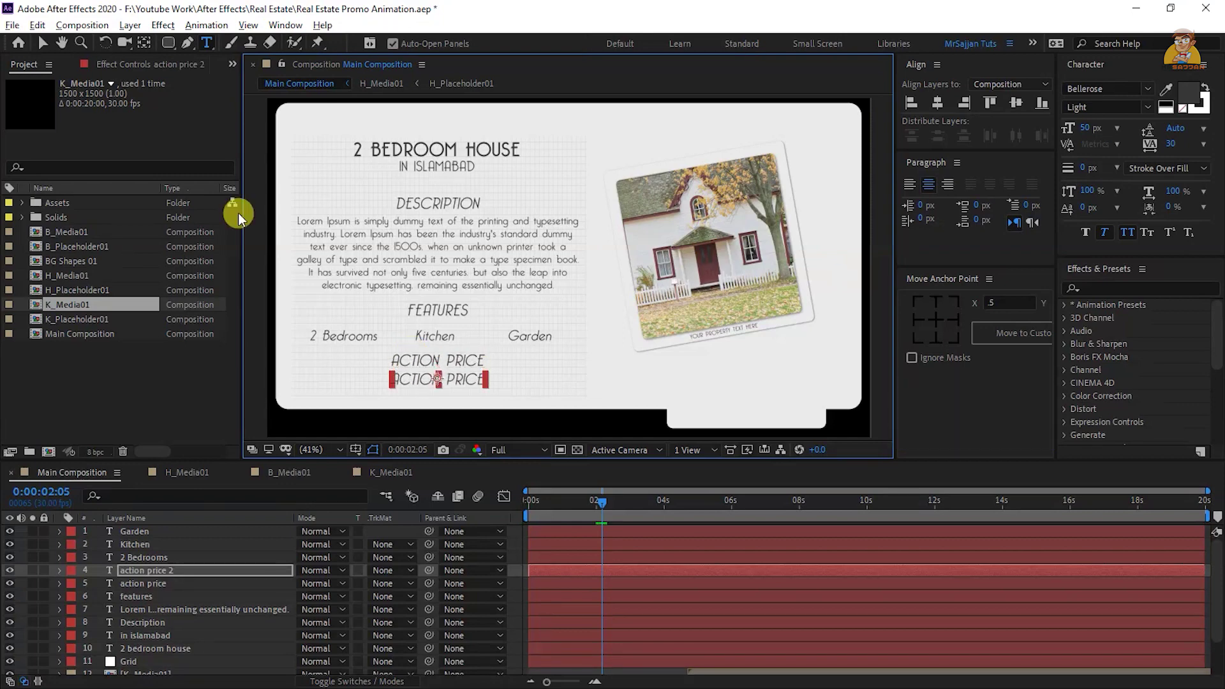
pyautogui.doubleClick(425, 382)
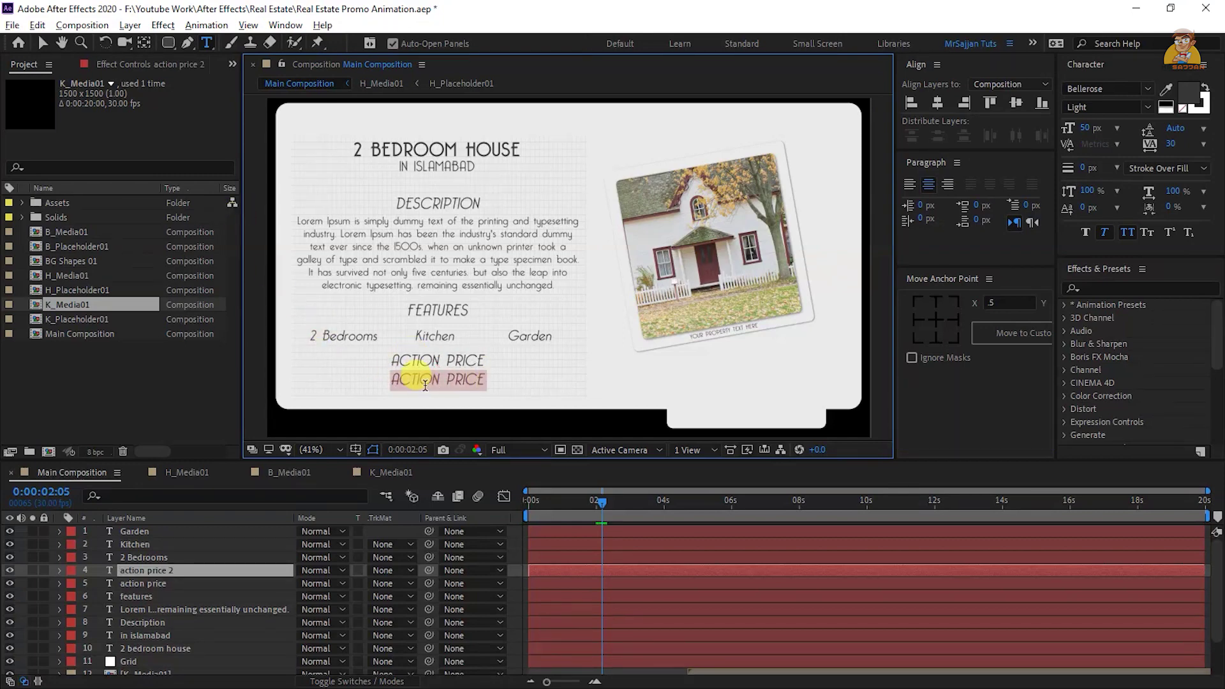
pyautogui.write('Rs. 6,000,000')
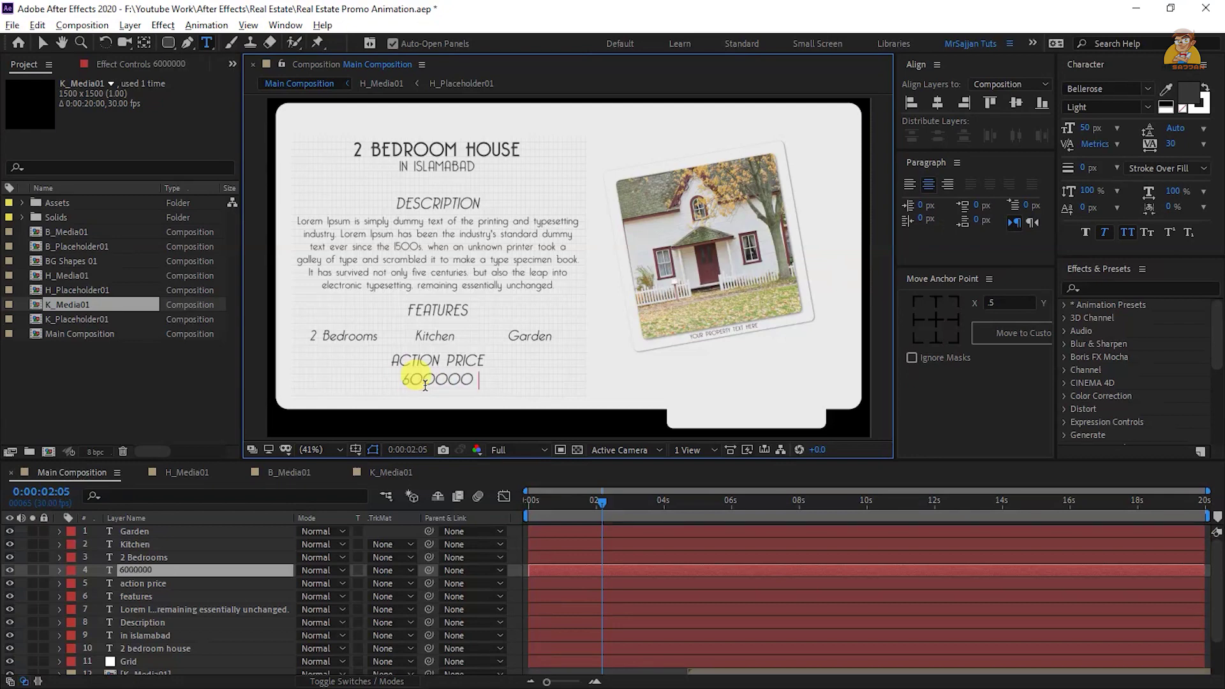
pyautogui.click(1080, 128)
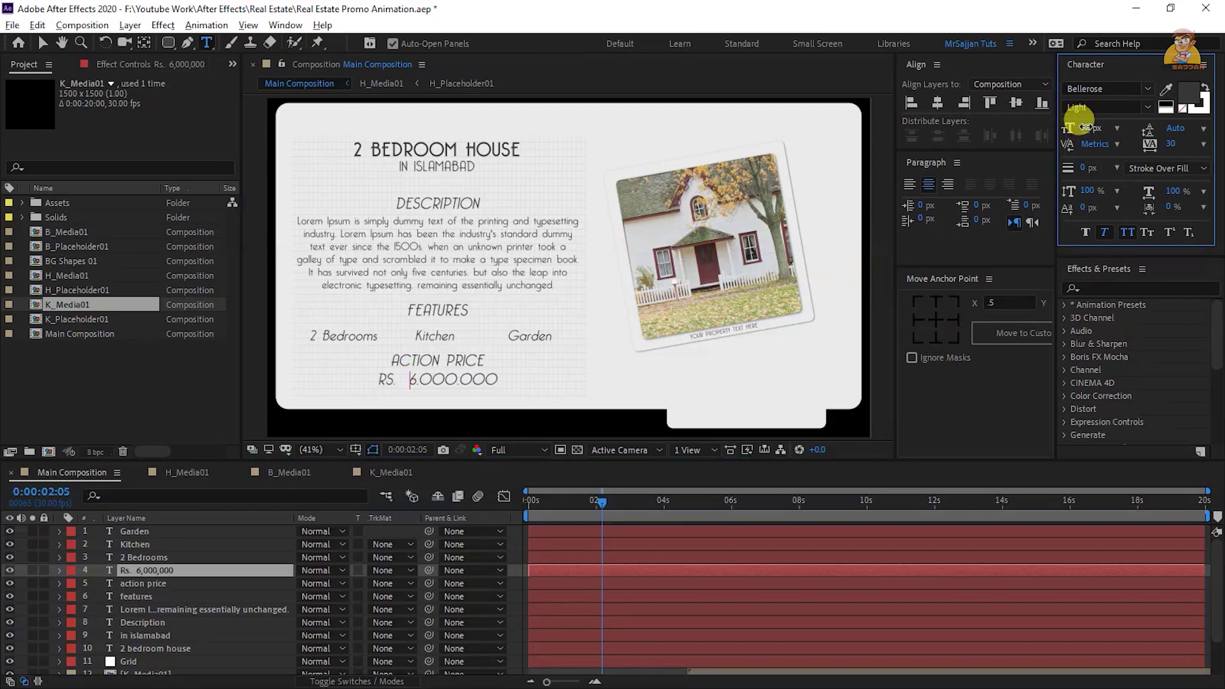
pyautogui.moveTo(1084, 127); pyautogui.dragTo(1093, 130)
pyautogui.click(170, 531)
pyautogui.scroll(-2, 170, 531)
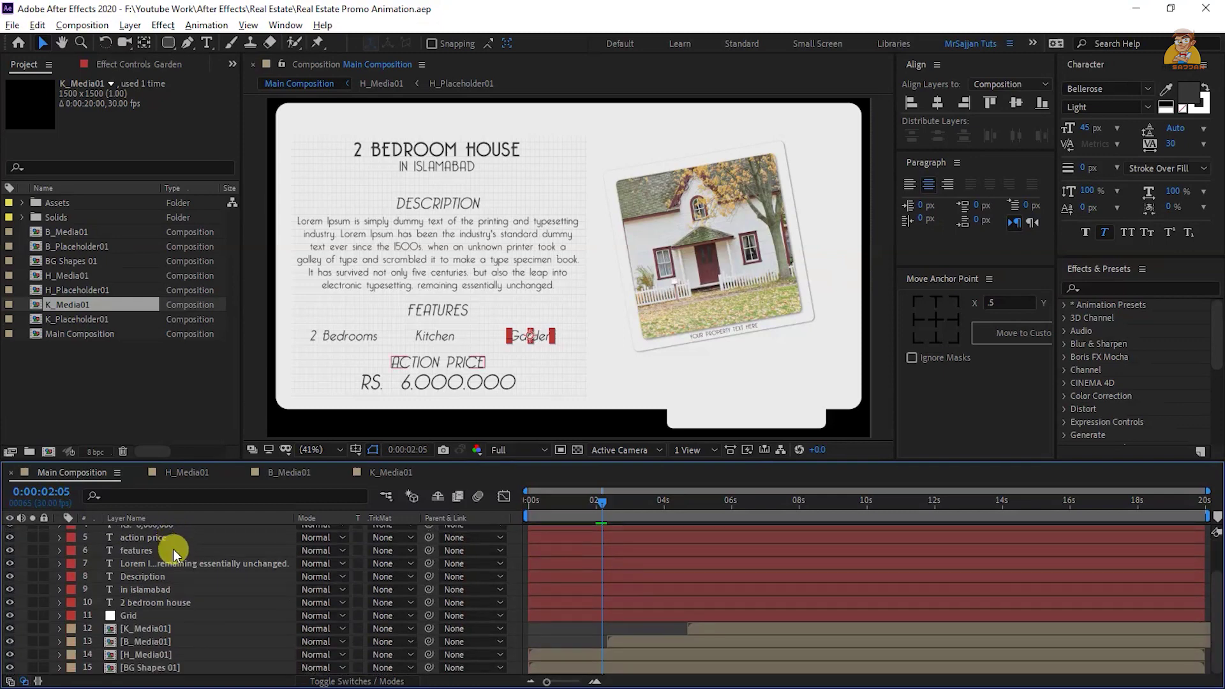
pyautogui.keyDown('shift'); pyautogui.click(163, 604); pyautogui.keyUp('shift')
# Pre-compose the selected text layers as Text01 with all attributes moved, and open it
pyautogui.rightClick(162, 604)
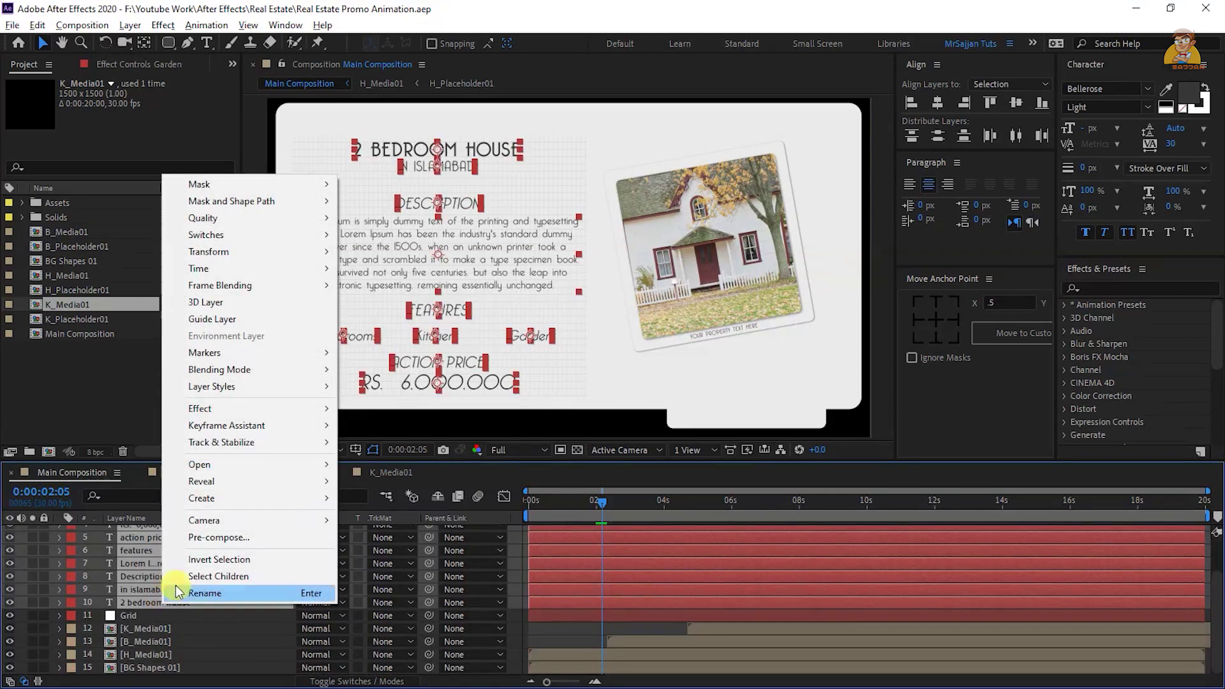
pyautogui.click(217, 537)
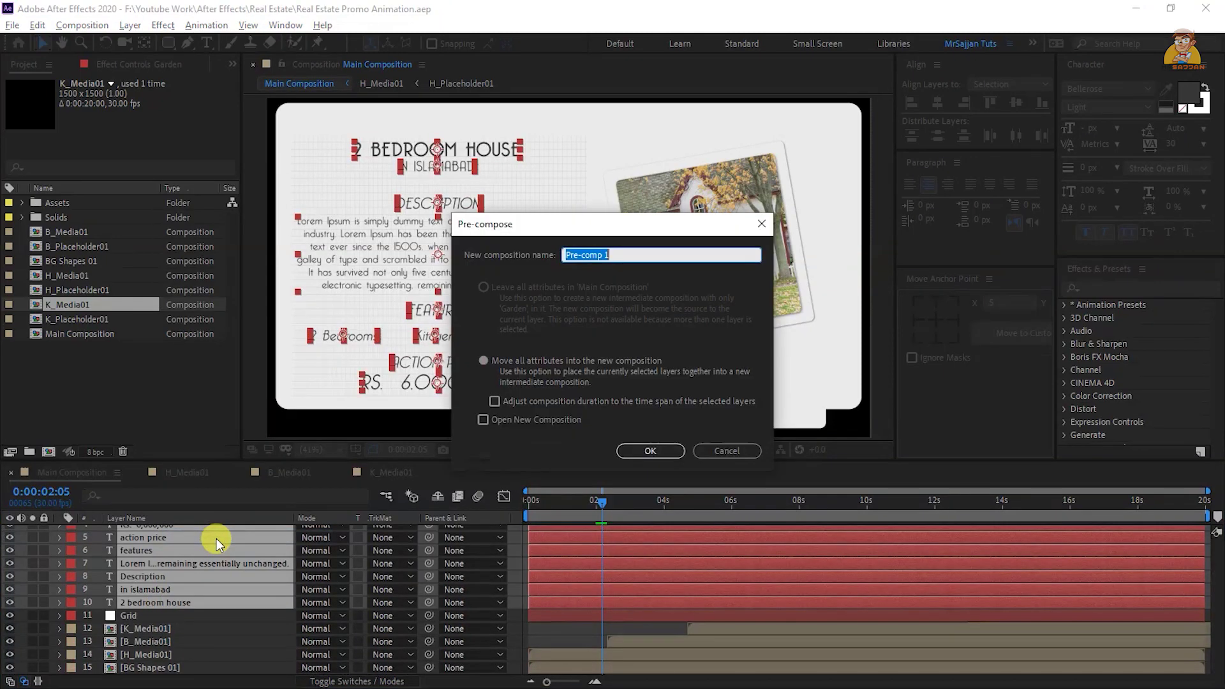
pyautogui.write('Text01')
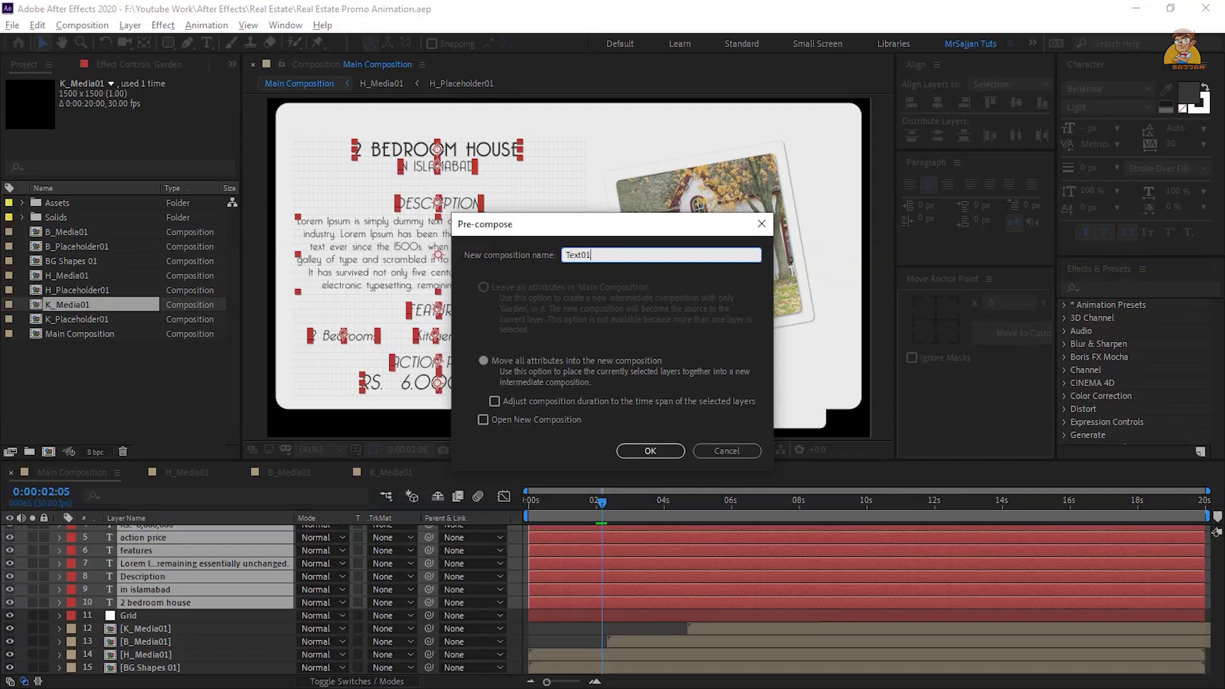
pyautogui.click(548, 361)
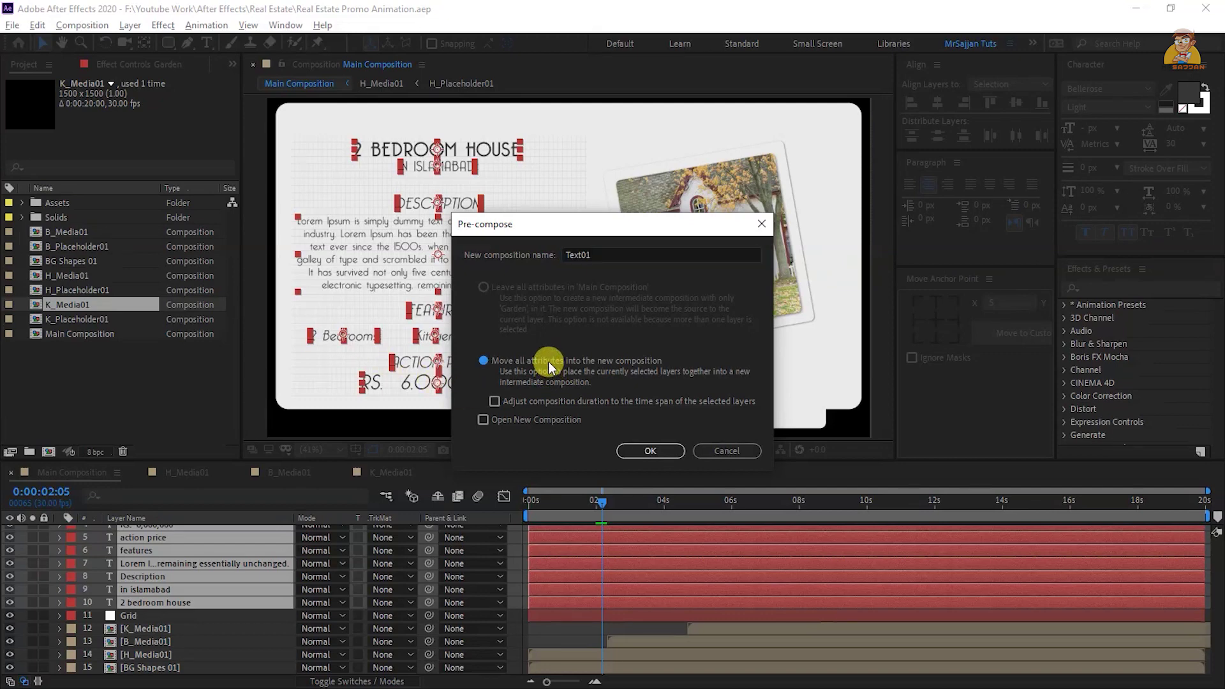
pyautogui.click(638, 452)
pyautogui.doubleClick(140, 535)
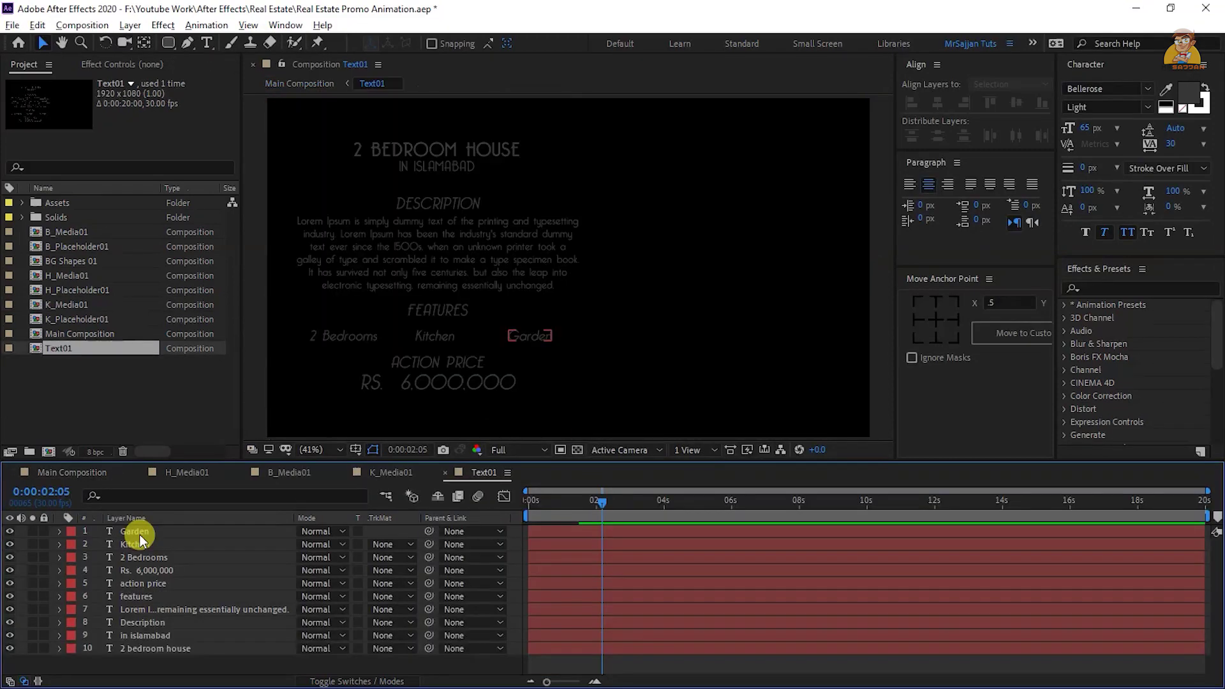
pyautogui.click(406, 155)
# Apply a light blue Fill effect to the 2 bedroom house title
pyautogui.hotkey('ctrl', 'space')
pyautogui.write('f')
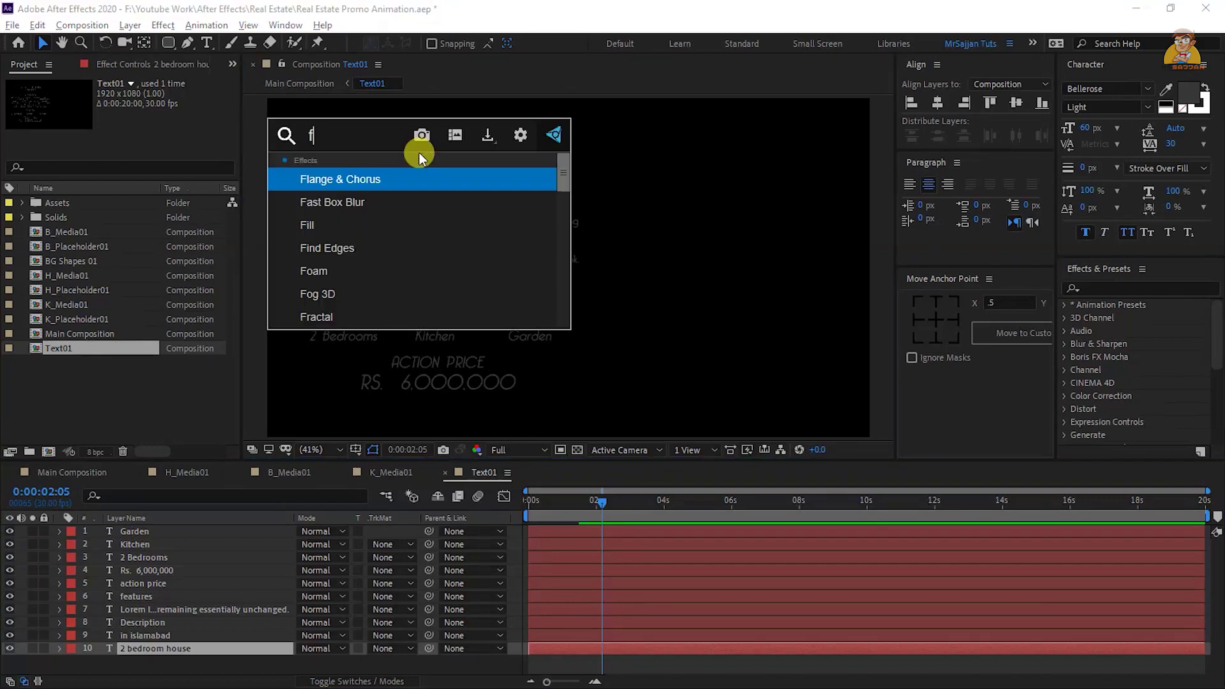
pyautogui.write('ill')
pyautogui.press('Return')
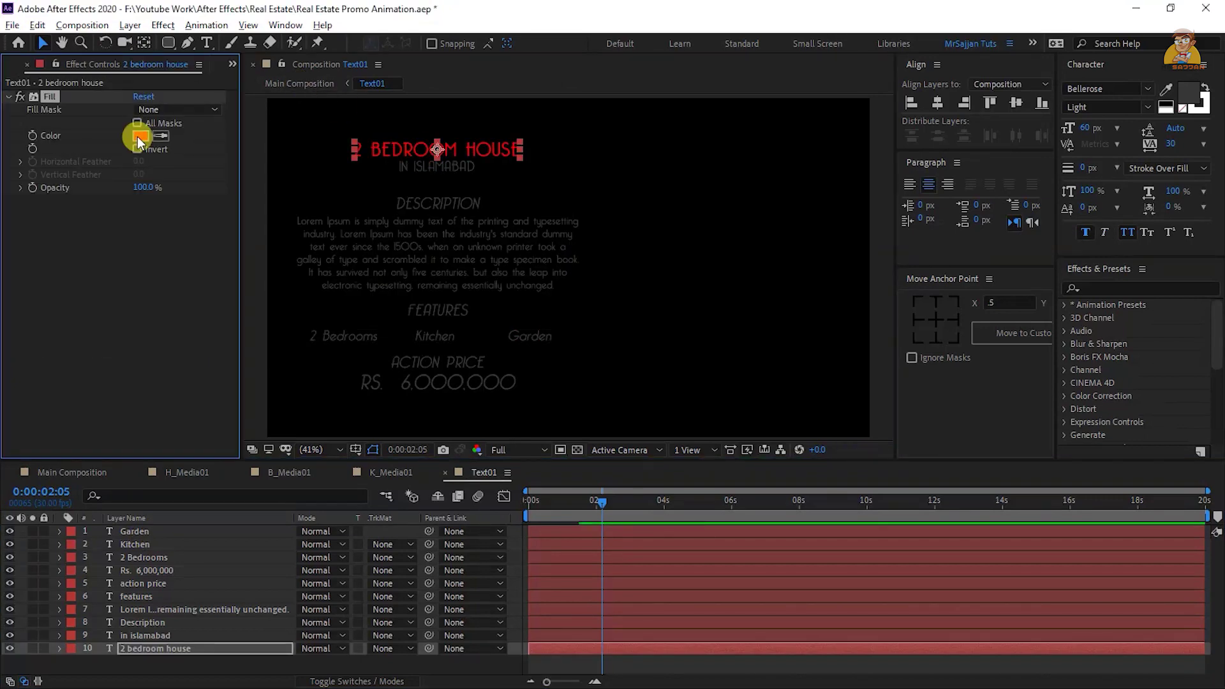
pyautogui.click(138, 136)
pyautogui.moveTo(484, 210); pyautogui.dragTo(484, 214)
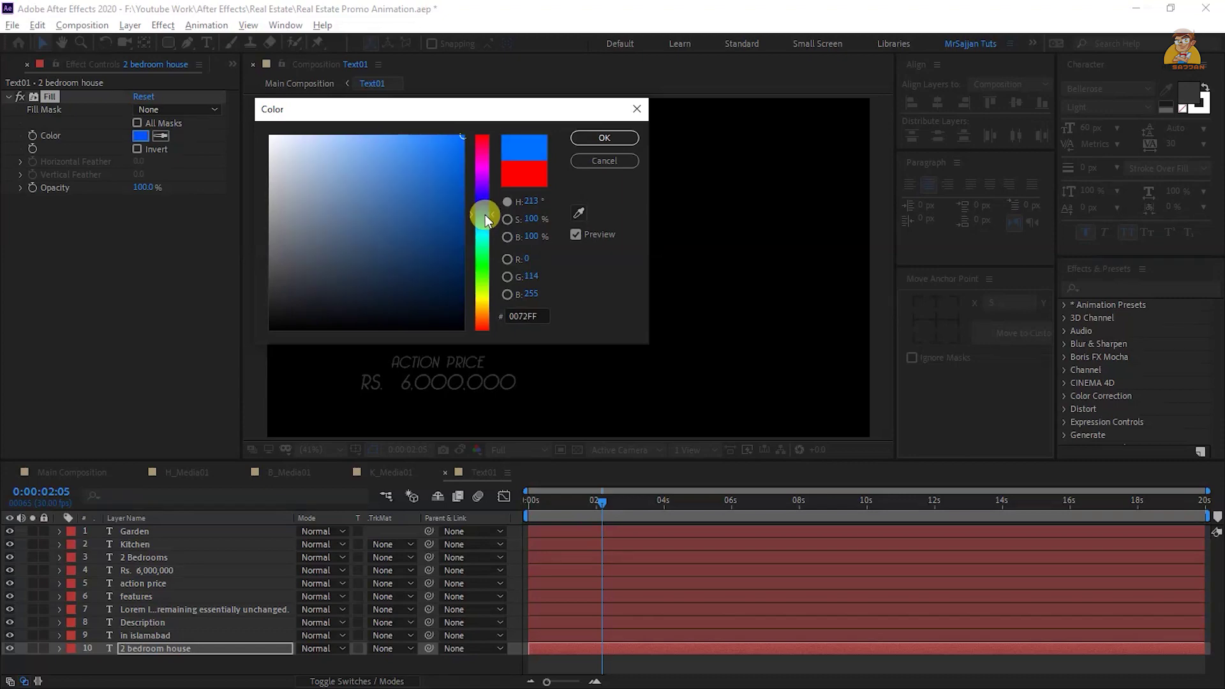
pyautogui.moveTo(427, 156); pyautogui.dragTo(402, 141)
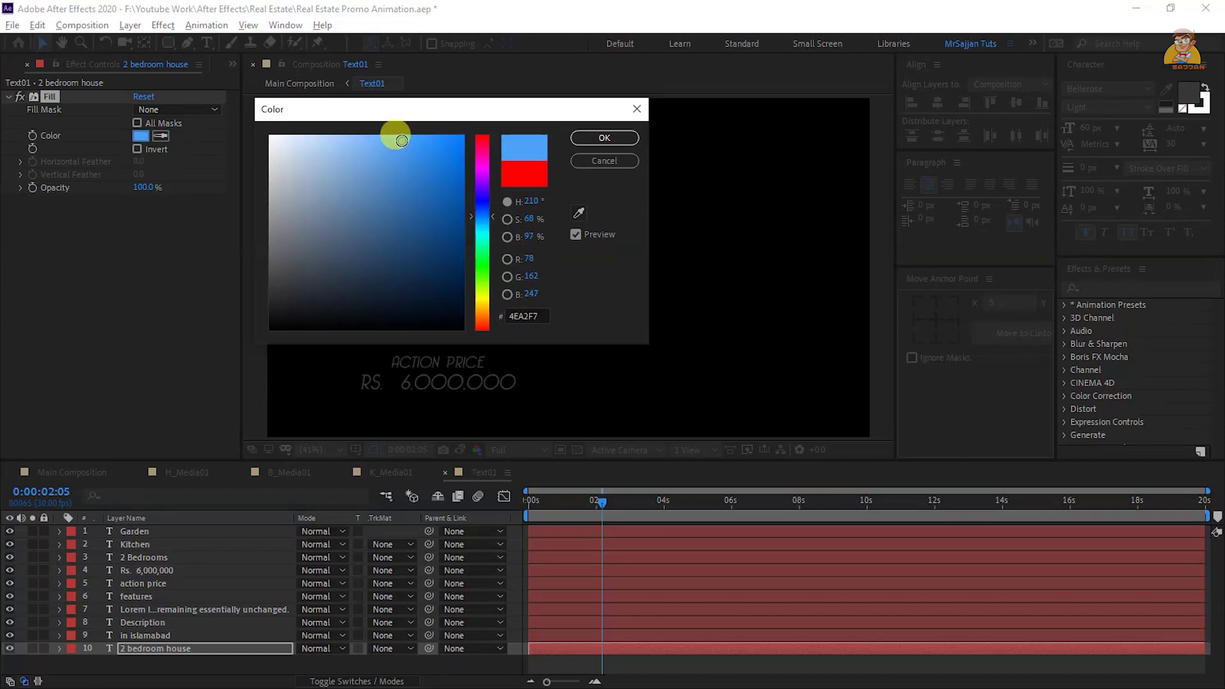
pyautogui.click(578, 139)
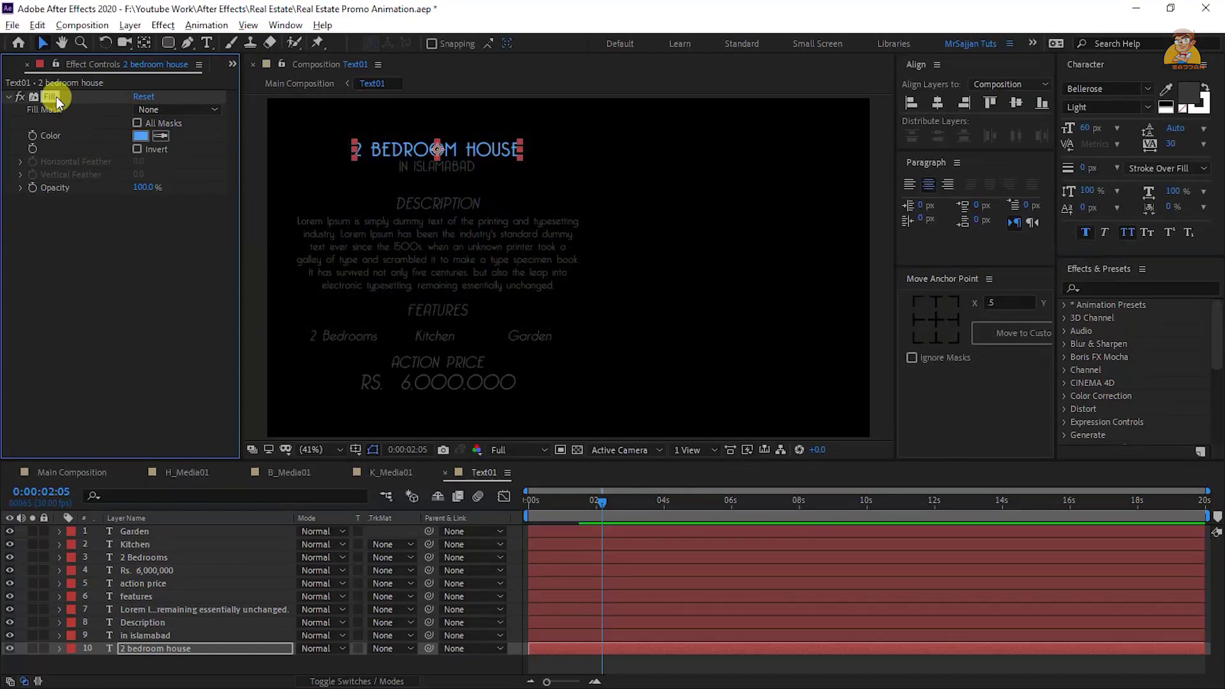
# Paste the blue Fill onto the DESCRIPTION, FEATURES and ACTION PRICE headings
pyautogui.click(435, 210)
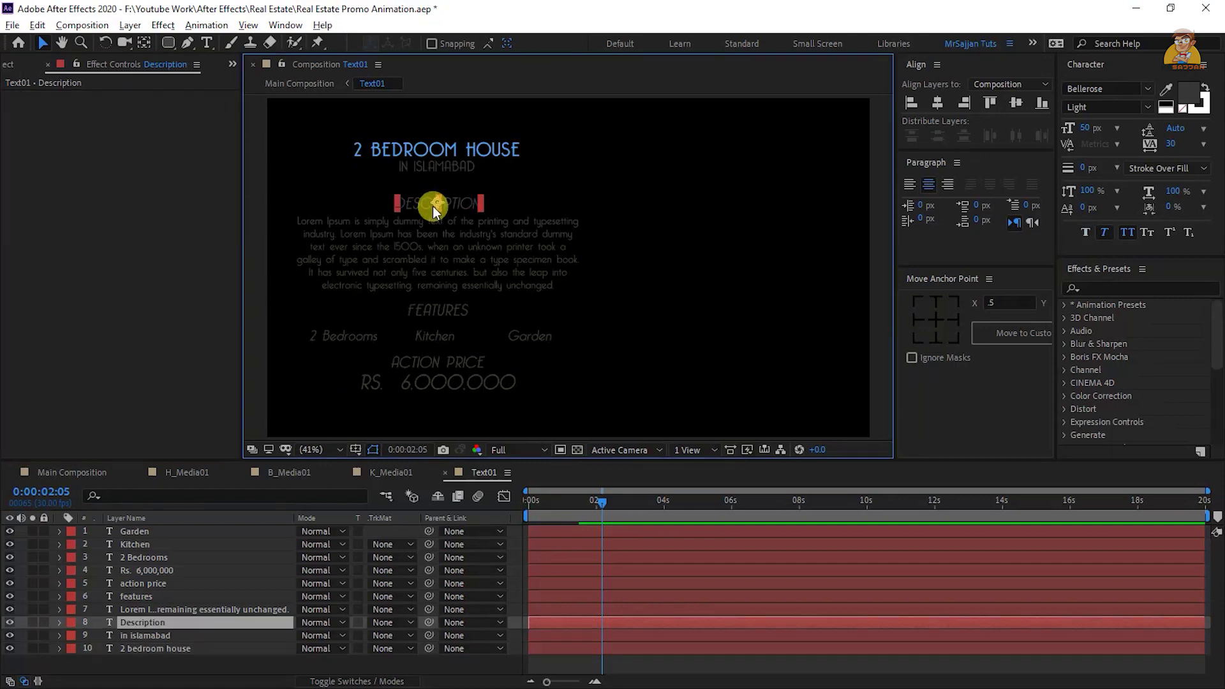
pyautogui.hotkey('ctrl', 'v')
pyautogui.click(438, 311)
pyautogui.hotkey('ctrl', 'v')
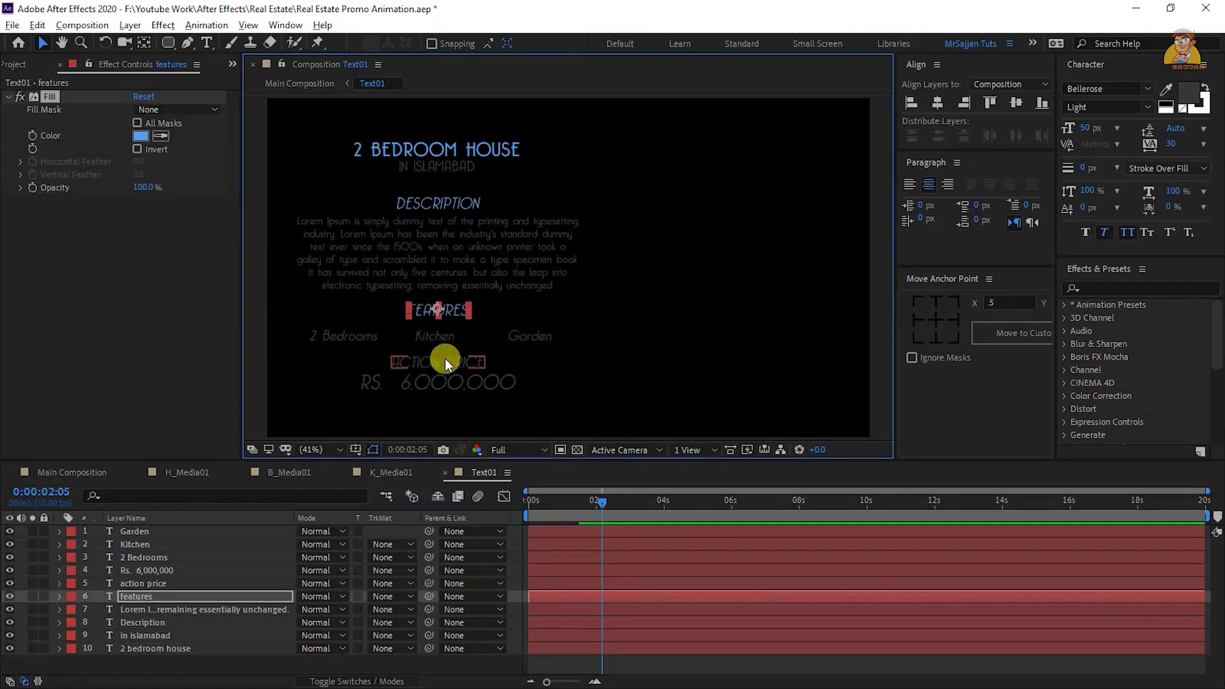
pyautogui.click(445, 357)
pyautogui.hotkey('ctrl', 'v')
# Check Main Composition, then delay the Description and paragraph layers slightly in Text01
pyautogui.click(93, 475)
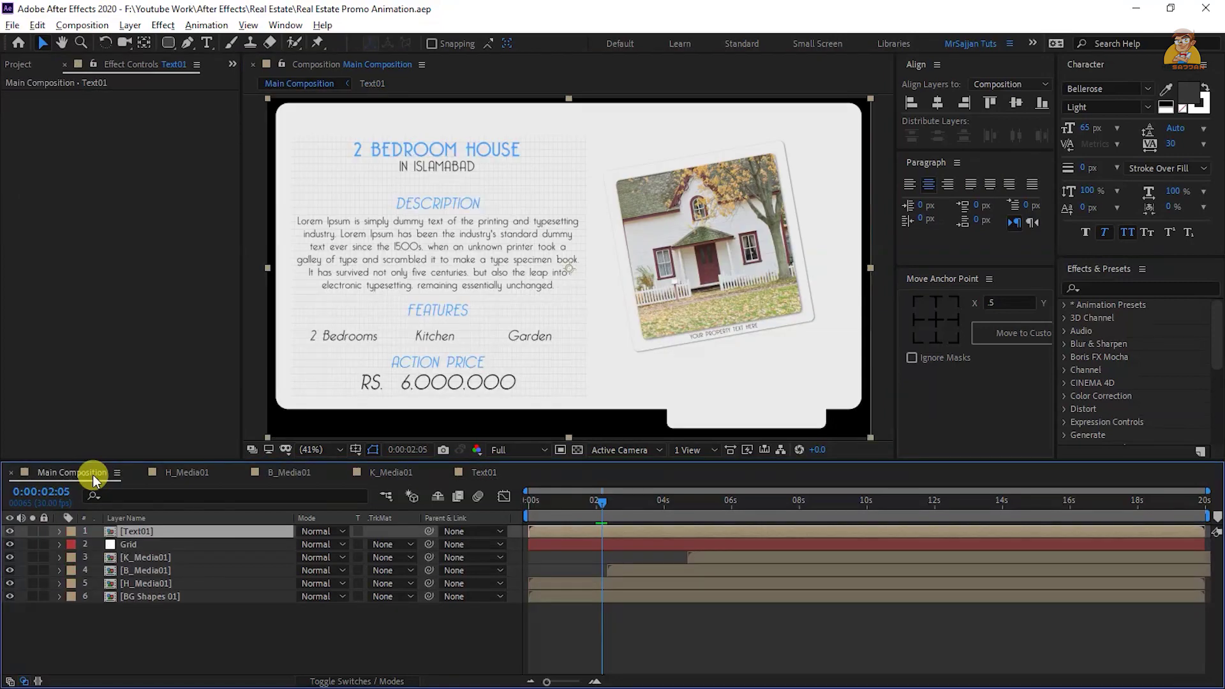
pyautogui.click(481, 472)
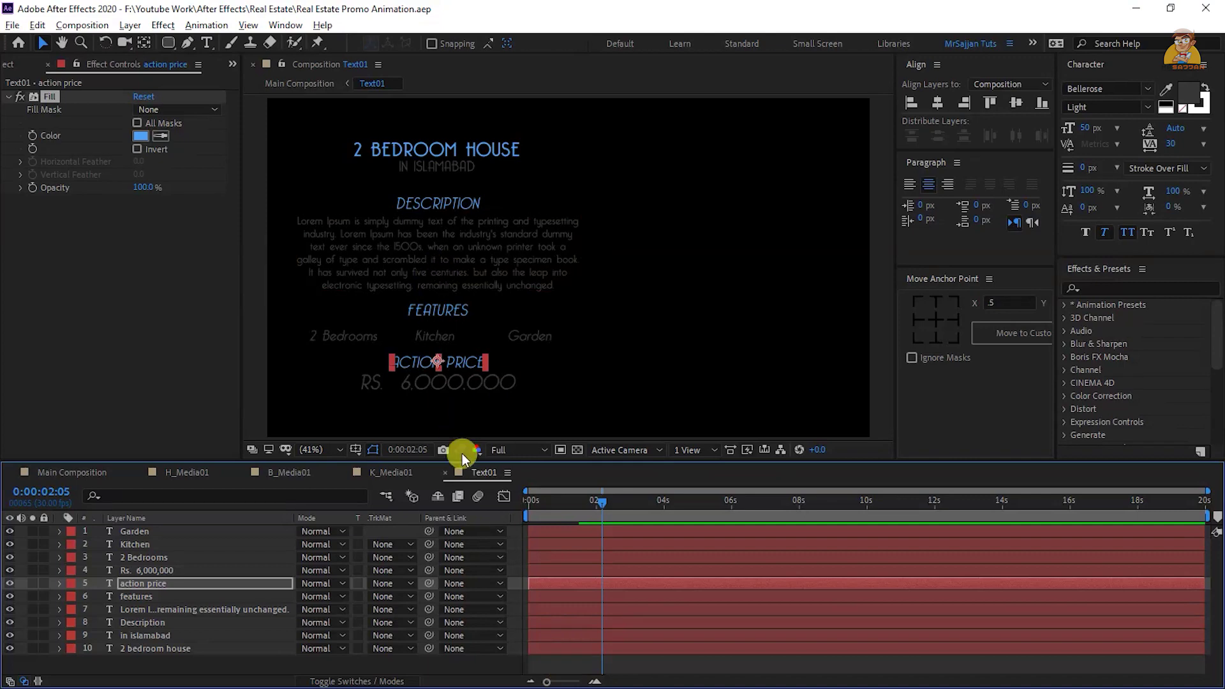
pyautogui.click(161, 636)
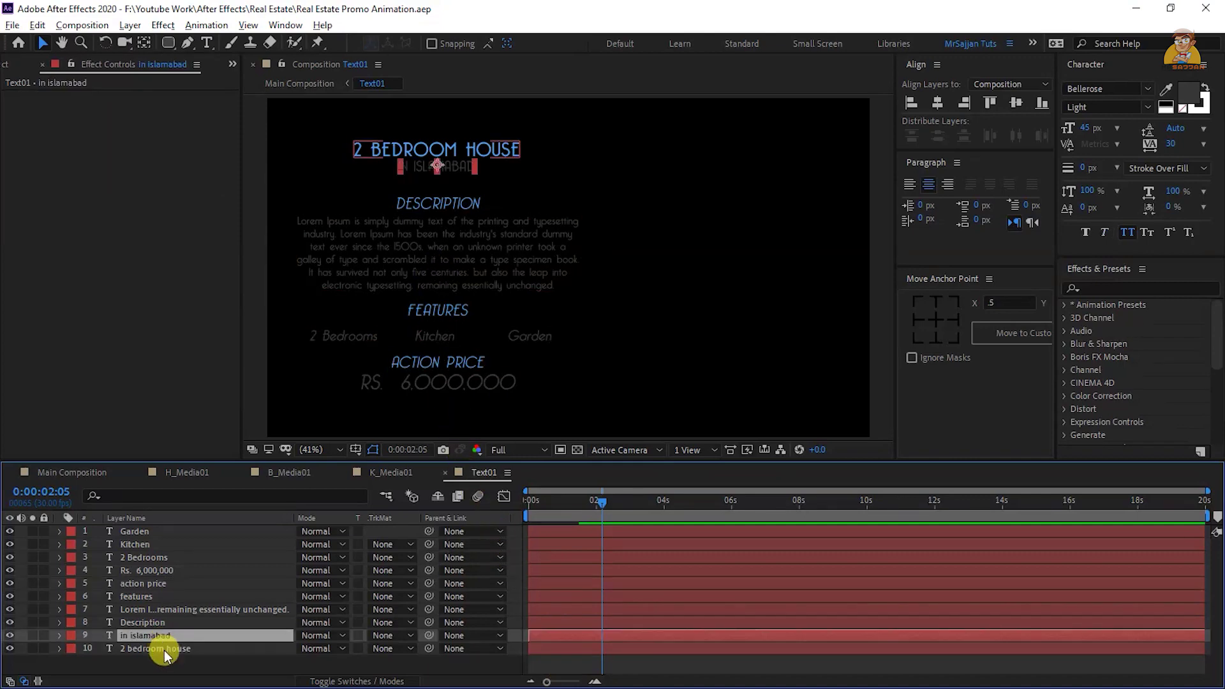
pyautogui.click(167, 622)
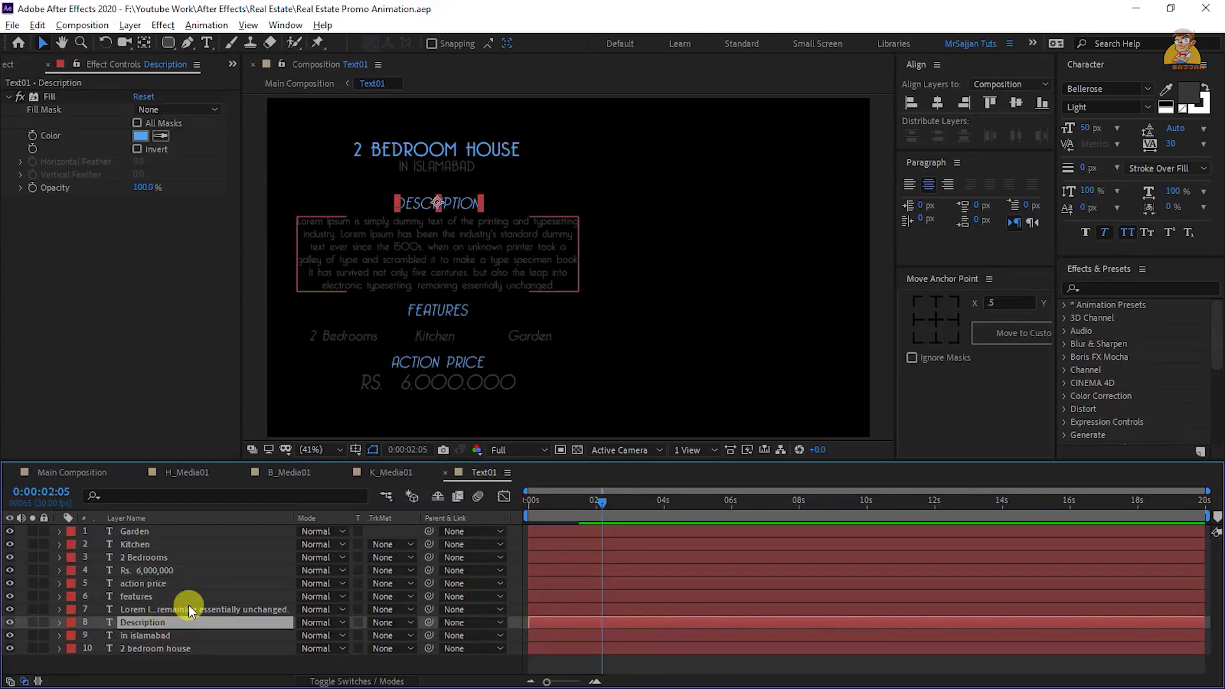
pyautogui.keyDown('shift'); pyautogui.click(182, 608); pyautogui.keyUp('shift')
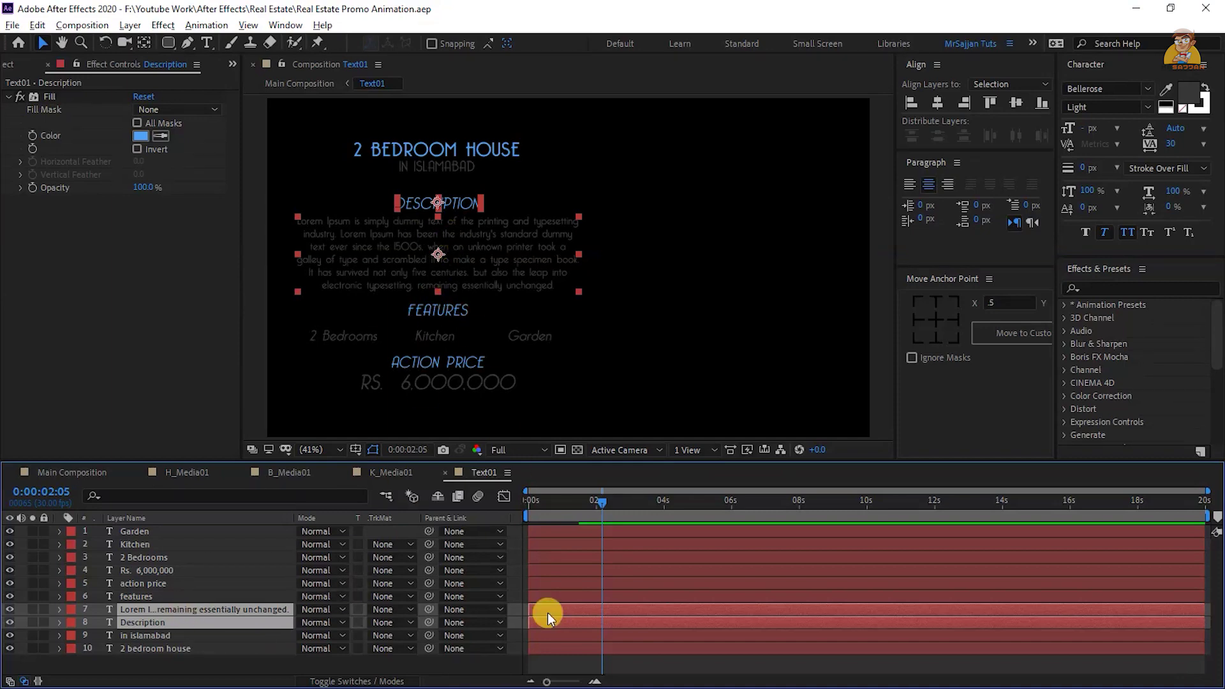
pyautogui.moveTo(547, 613); pyautogui.dragTo(550, 559)
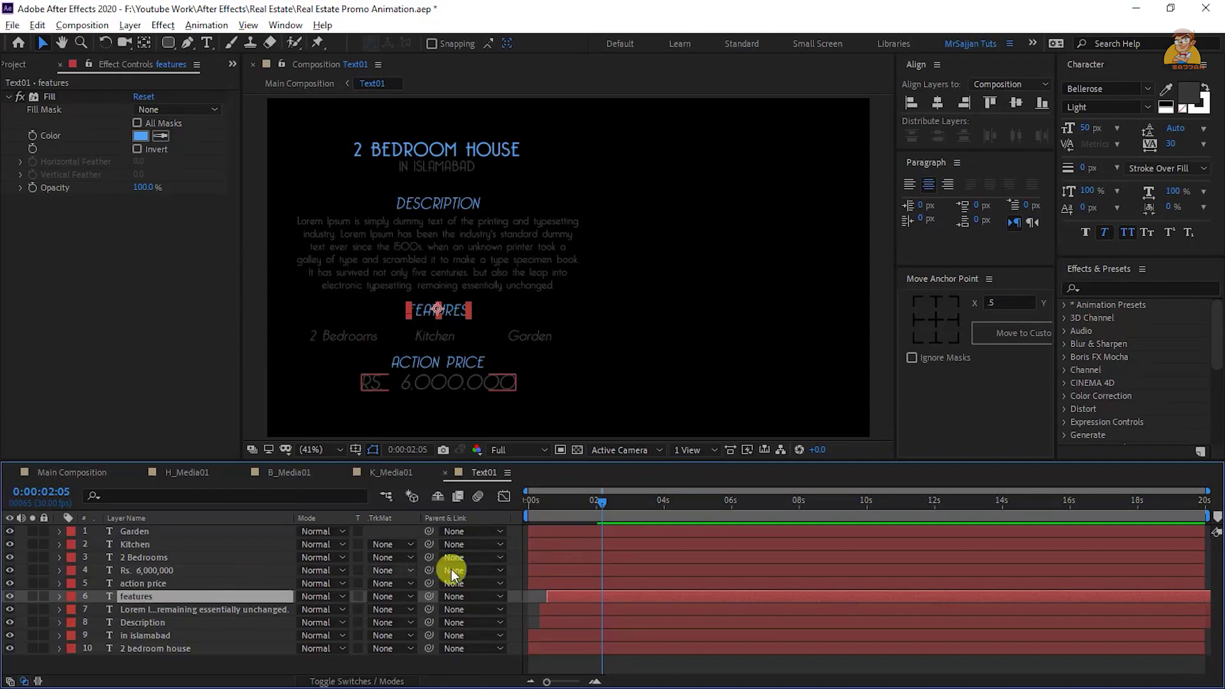
# Move the action price and Rs. 6,000,000 layers to the top with a Fuchsia label
pyautogui.click(140, 583)
pyautogui.keyDown('shift'); pyautogui.click(145, 573); pyautogui.keyUp('shift')
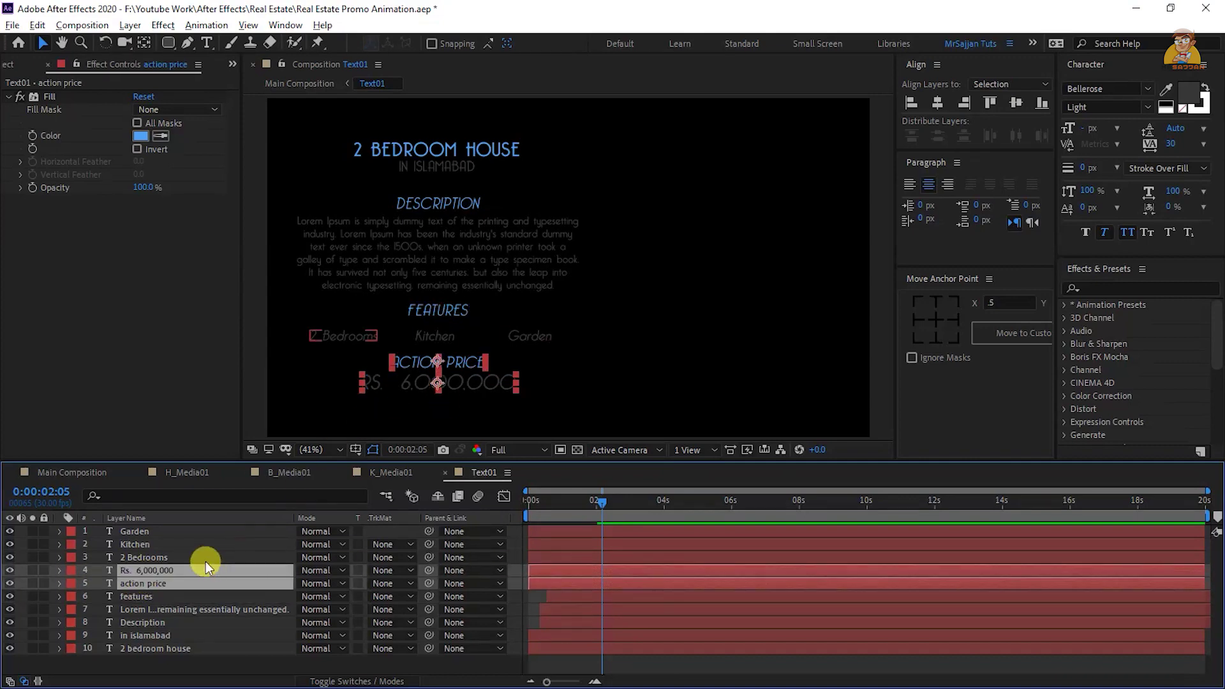
pyautogui.moveTo(174, 564); pyautogui.dragTo(164, 521)
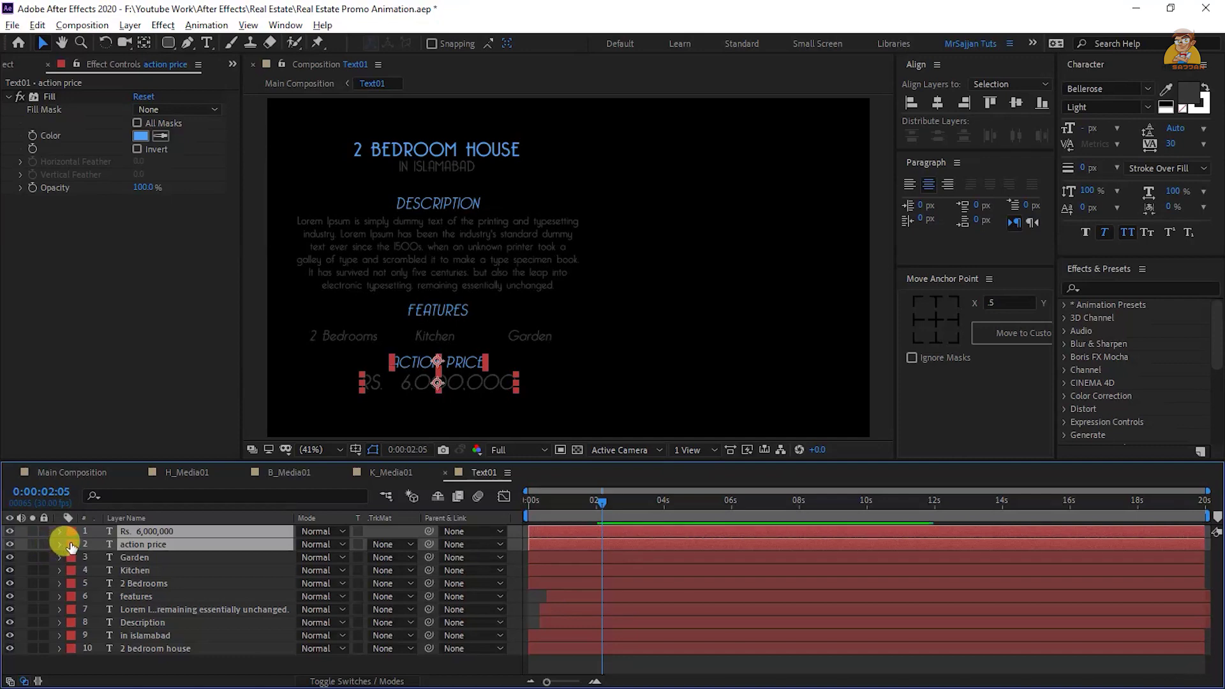
pyautogui.click(72, 544)
pyautogui.click(148, 493)
pyautogui.click(138, 557)
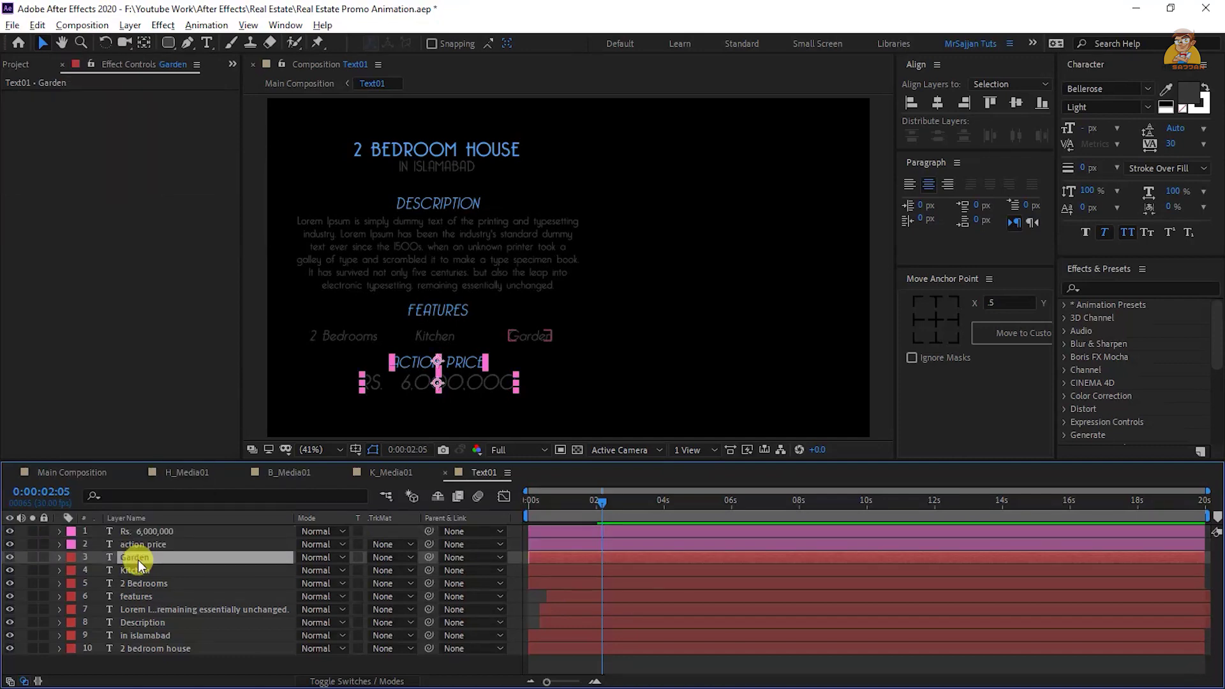
# Label the four feature layers Purple and the description layers Brown
pyautogui.keyDown('shift'); pyautogui.click(143, 598); pyautogui.keyUp('shift')
pyautogui.click(71, 577)
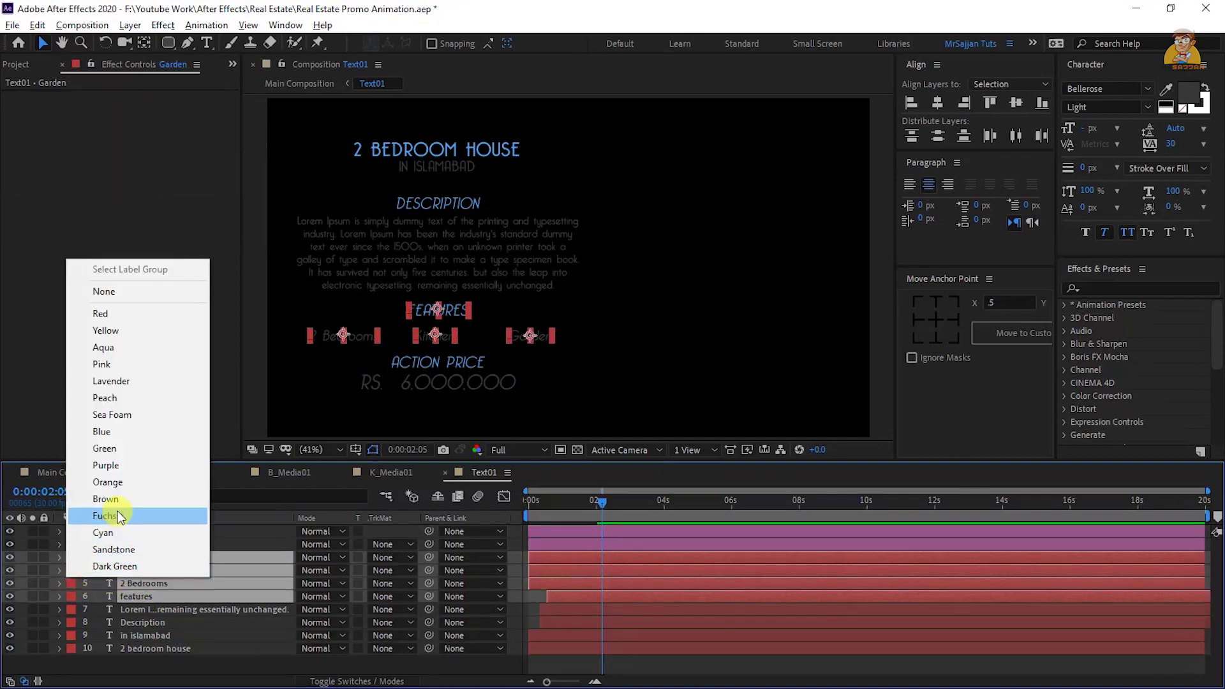
pyautogui.click(121, 467)
pyautogui.click(145, 620)
pyautogui.keyDown('shift'); pyautogui.click(148, 610); pyautogui.keyUp('shift')
pyautogui.click(72, 609)
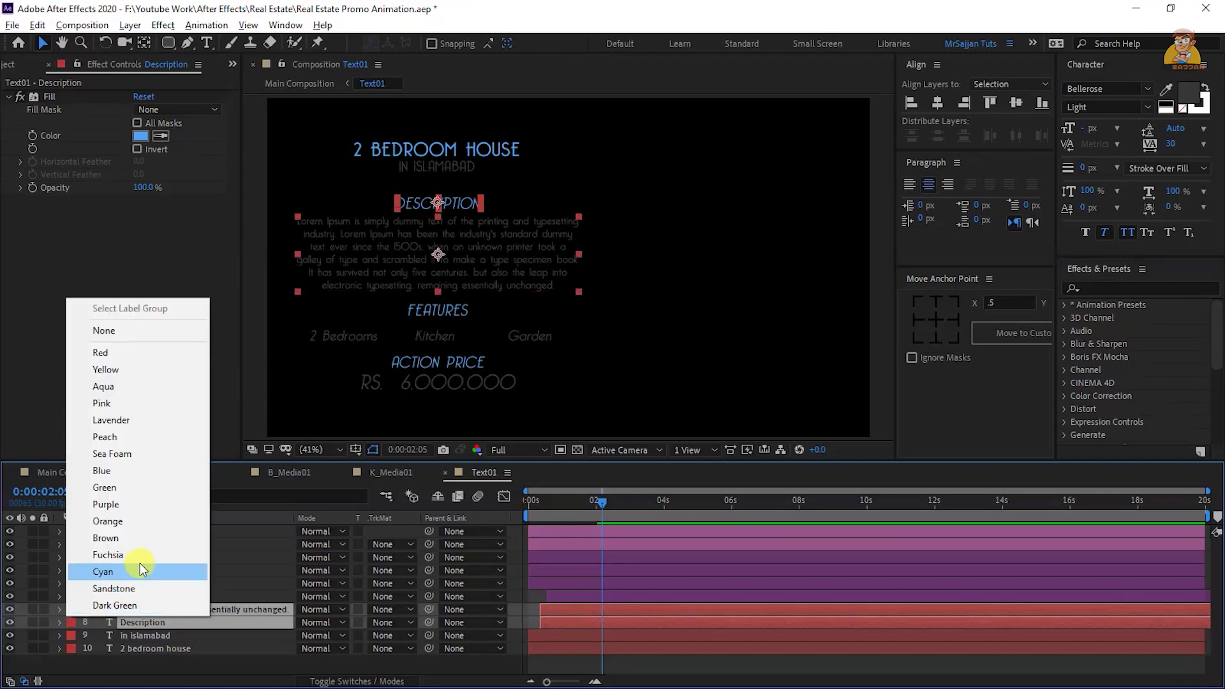
pyautogui.click(144, 538)
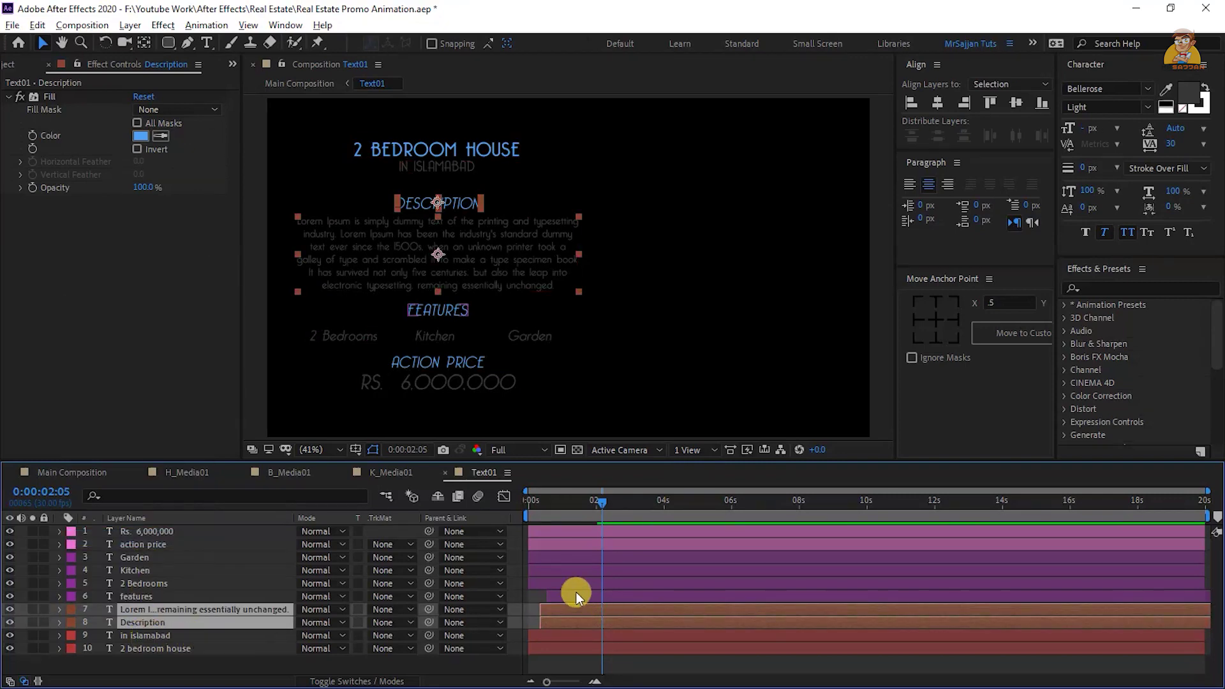
# Stagger 2 Bedrooms, Kitchen and the price layers (about 2 s), then preview from the start
pyautogui.moveTo(571, 585); pyautogui.dragTo(596, 587)
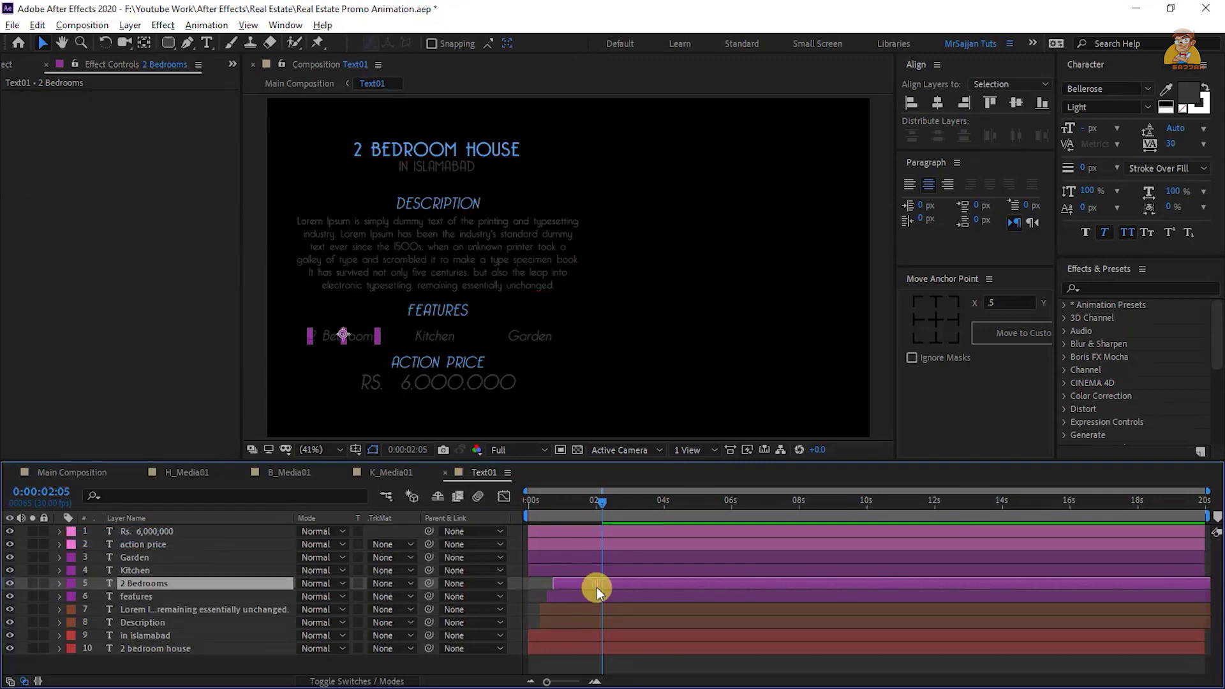
pyautogui.moveTo(584, 573)
pyautogui.mouseDown()
pyautogui.moveTo(620, 580)
pyautogui.moveTo(651, 561)
pyautogui.mouseUp()
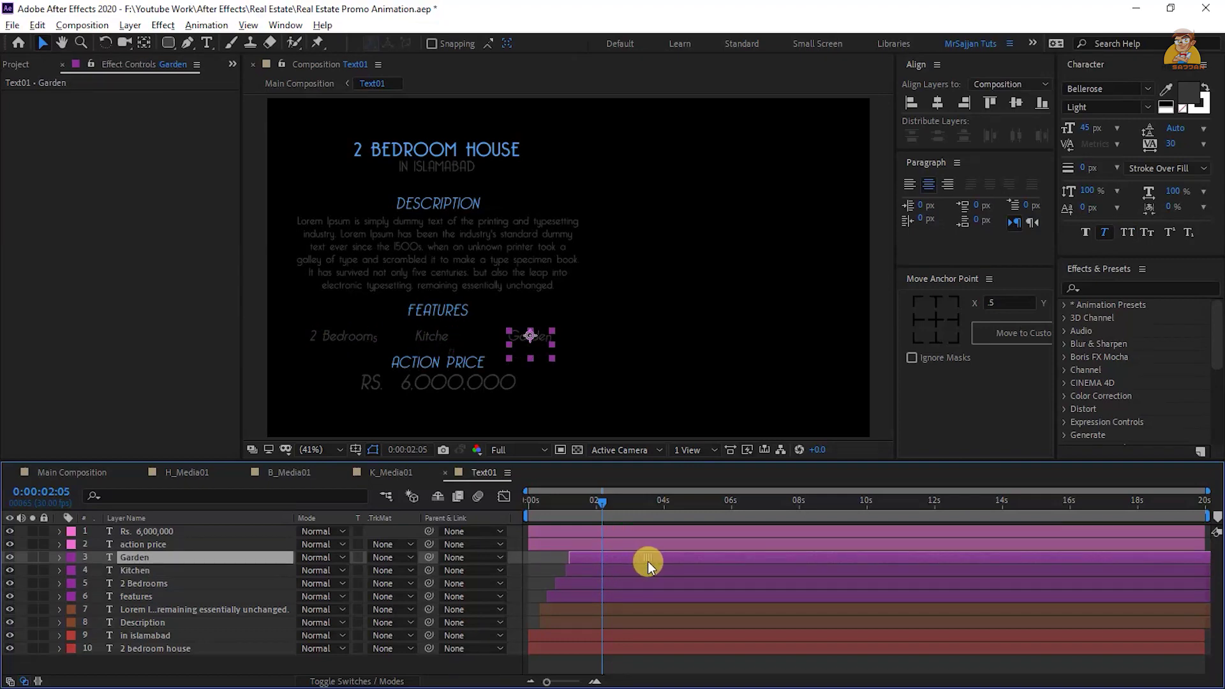
pyautogui.click(560, 541)
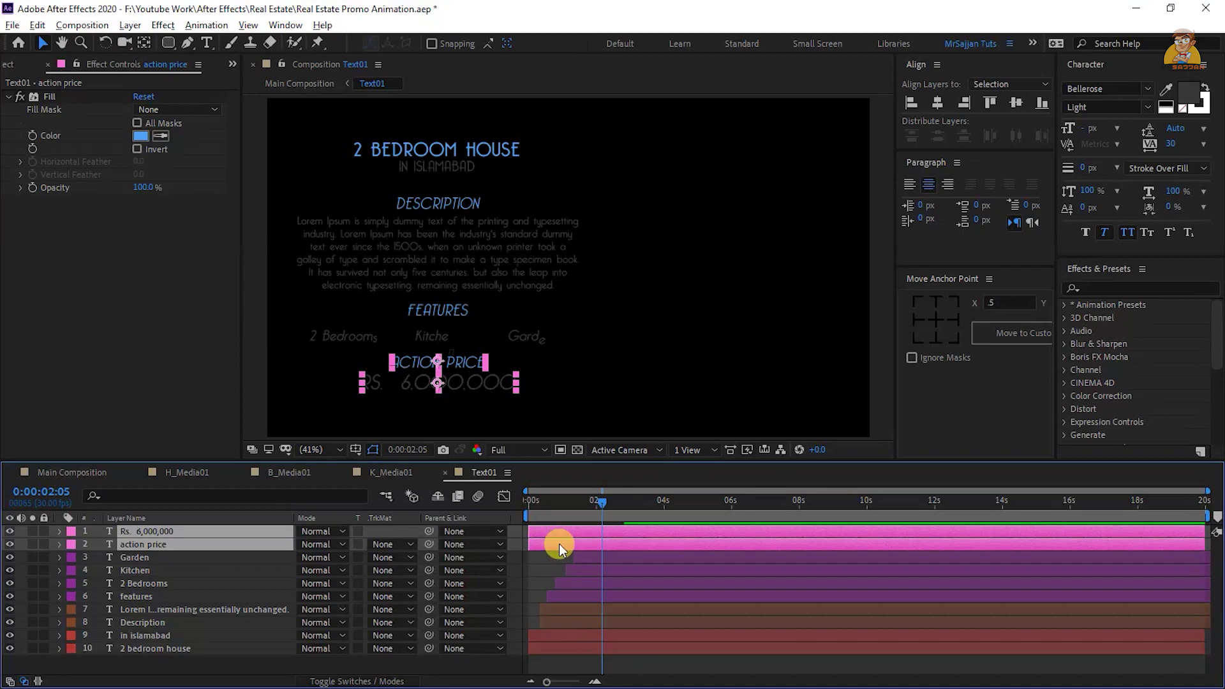
pyautogui.moveTo(560, 542); pyautogui.dragTo(627, 542)
pyautogui.press('Home')
pyautogui.press('space')
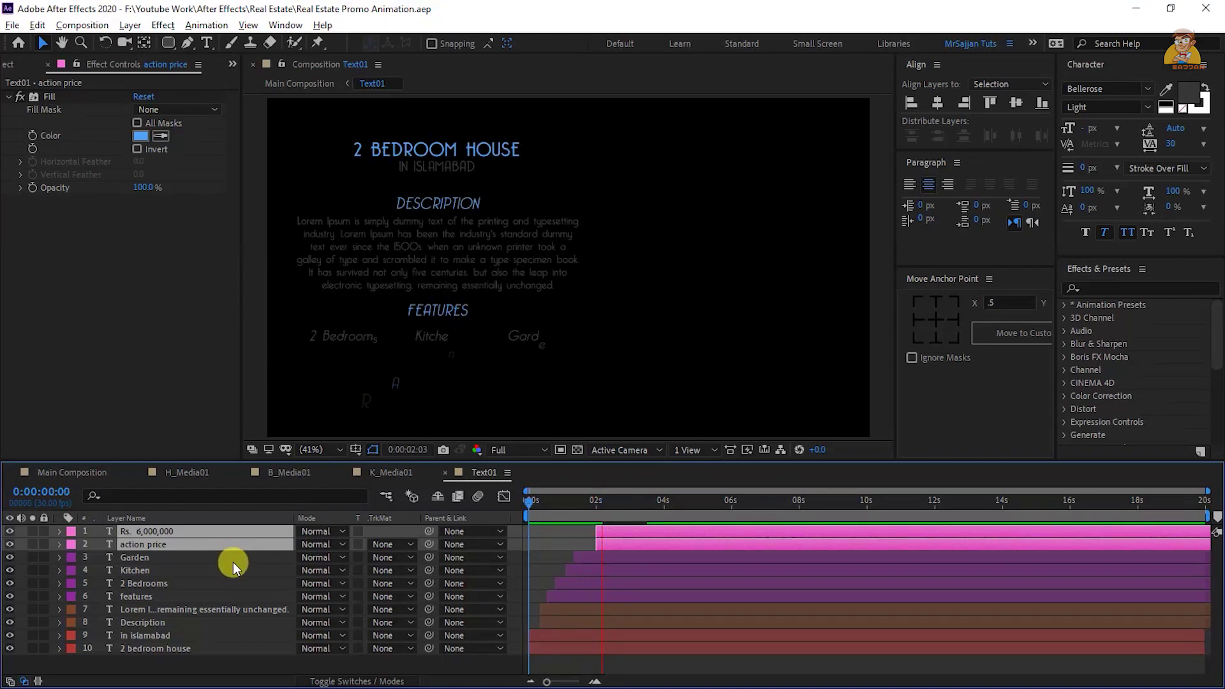
pyautogui.press('space')
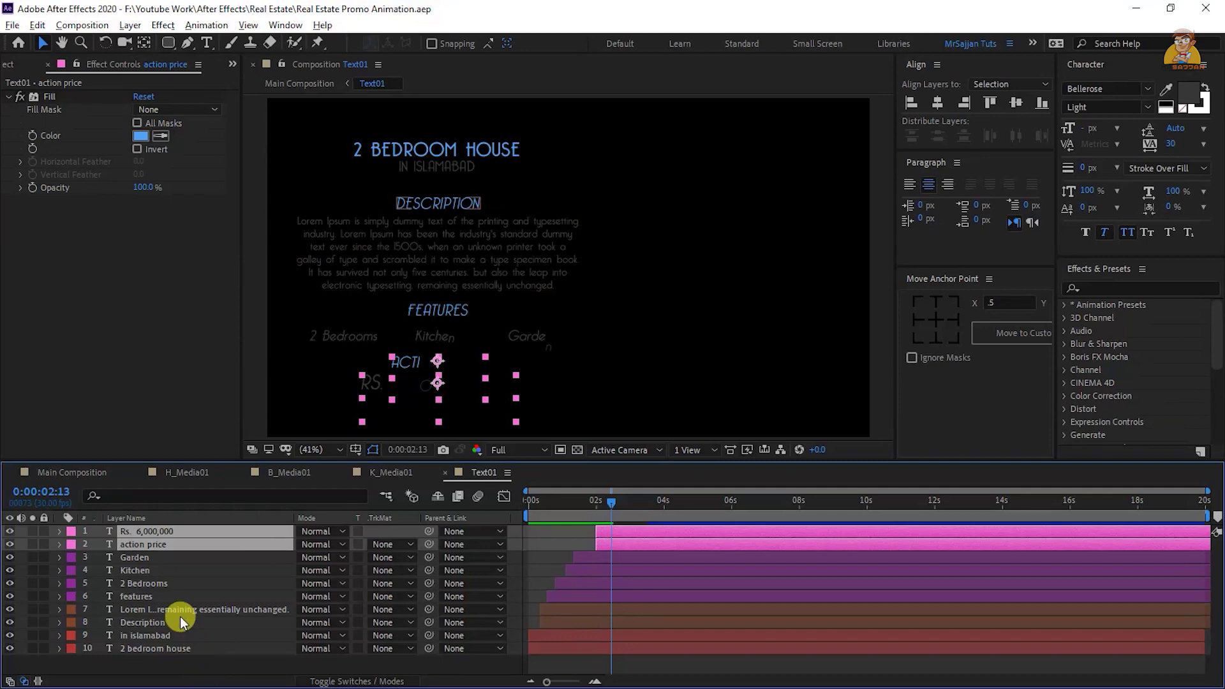
# Keyframe the Lorem paragraph to fade from 0% to 100% opacity and slide into place by 1 second
pyautogui.click(172, 610)
pyautogui.press('t')
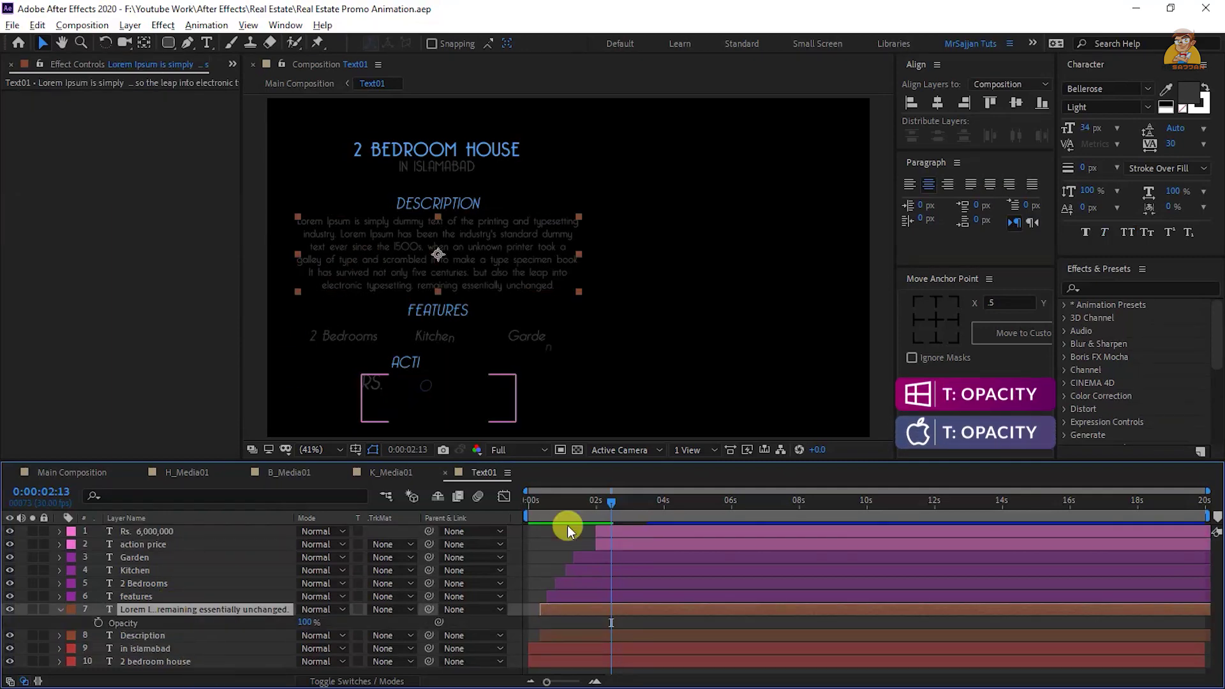
pyautogui.press('p')
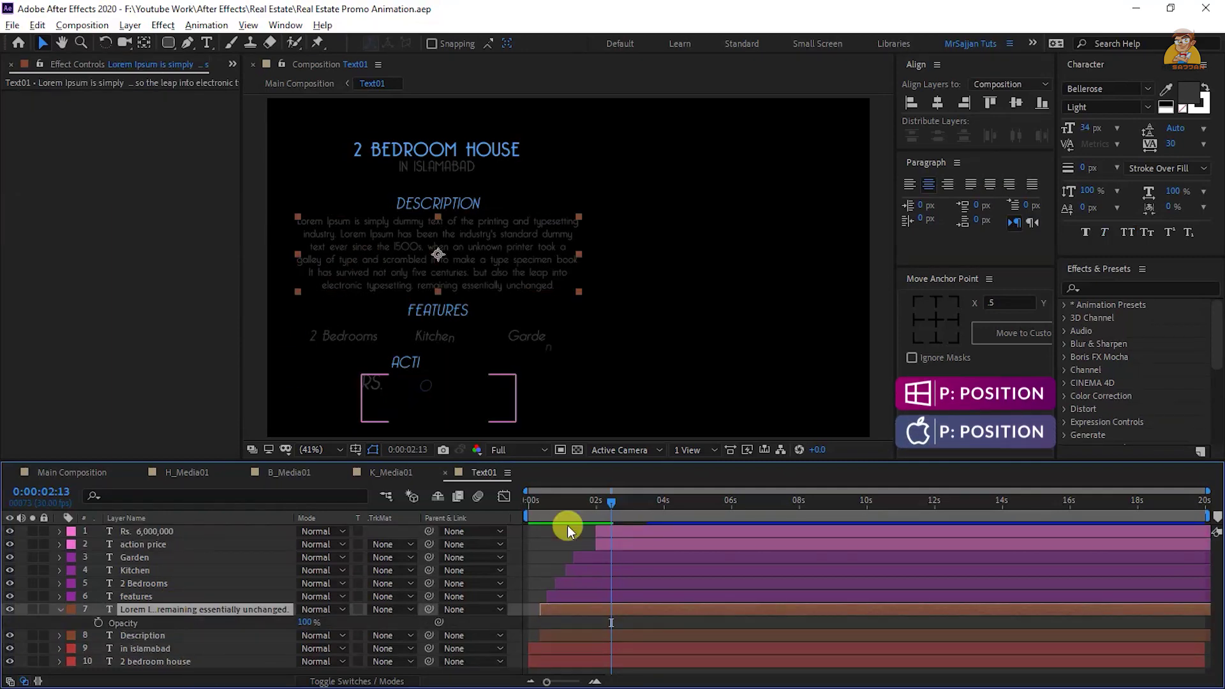
pyautogui.hotkey('shift', 'p')
pyautogui.click(565, 508)
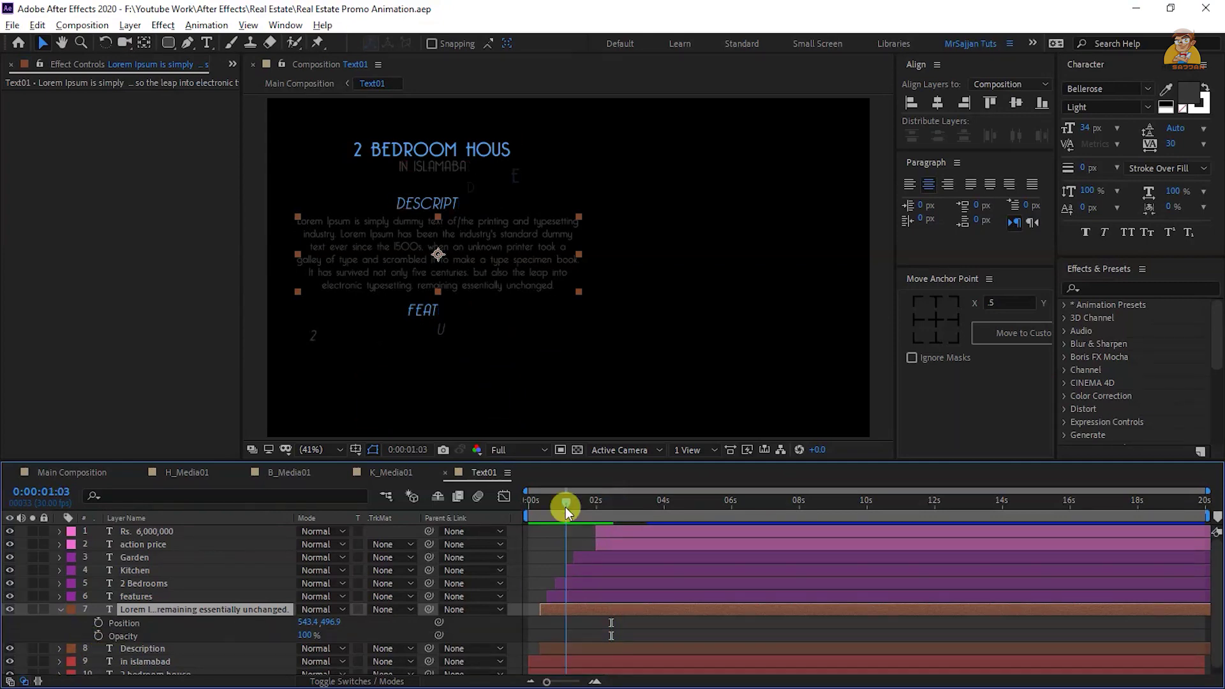
pyautogui.moveTo(565, 507); pyautogui.dragTo(561, 506)
pyautogui.click(98, 622)
pyautogui.click(98, 636)
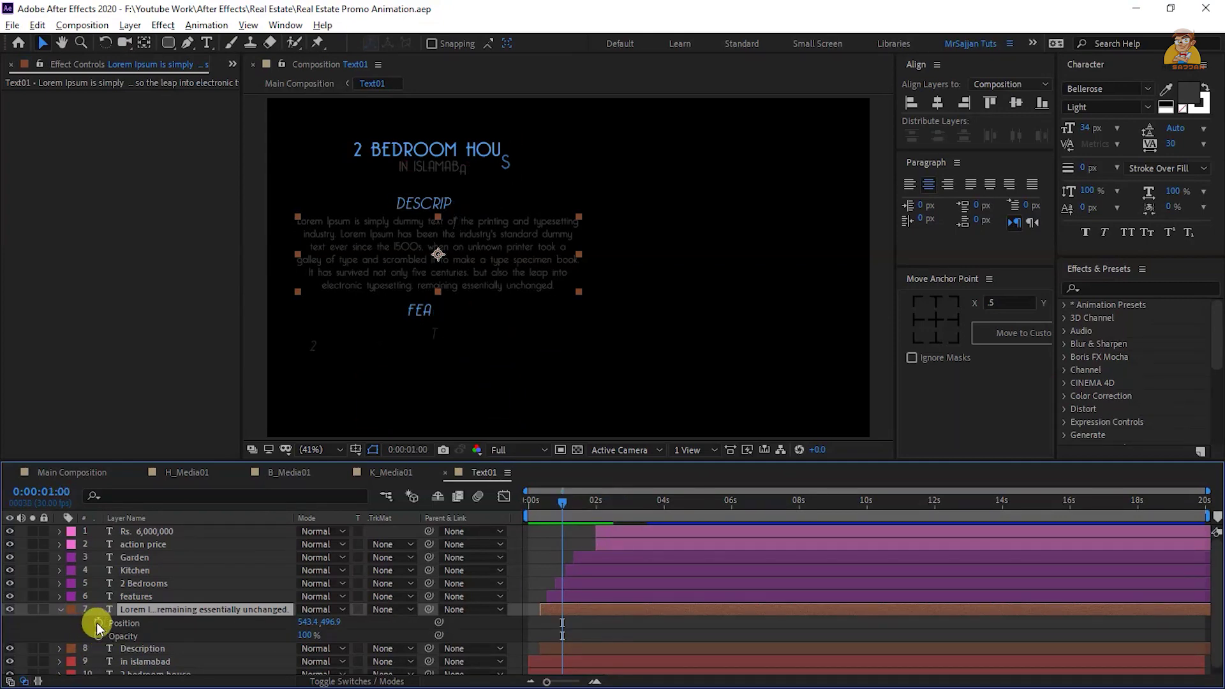
pyautogui.click(541, 500)
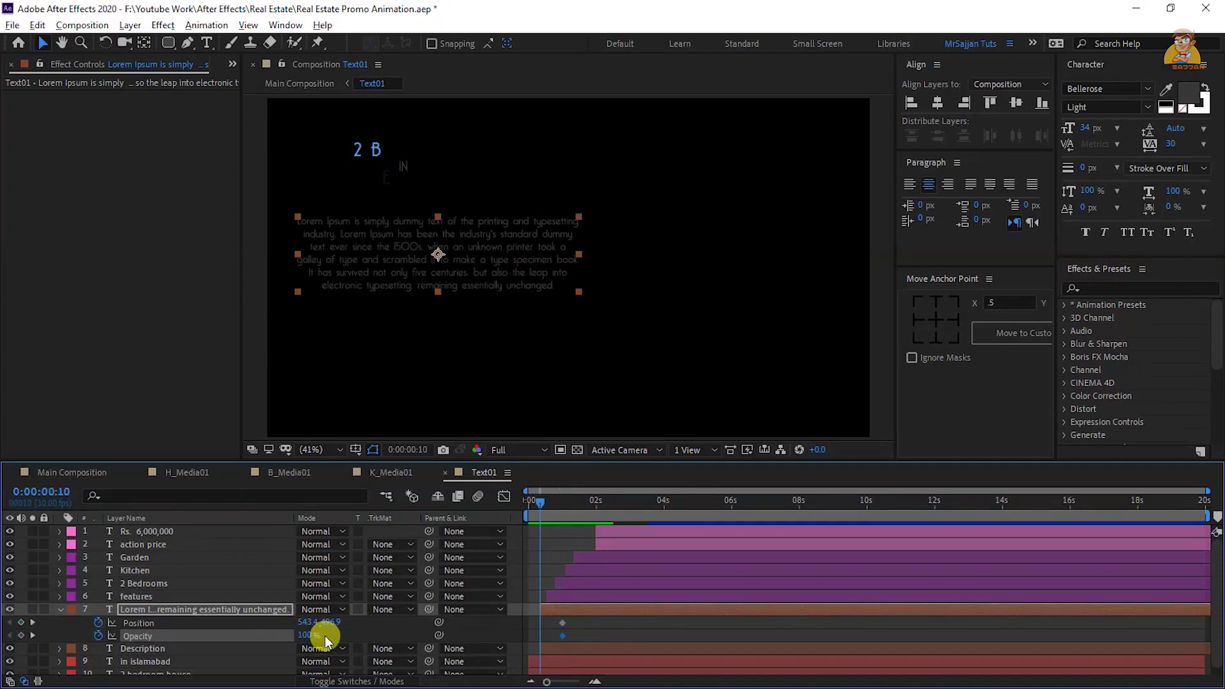
pyautogui.moveTo(305, 636); pyautogui.dragTo(192, 638)
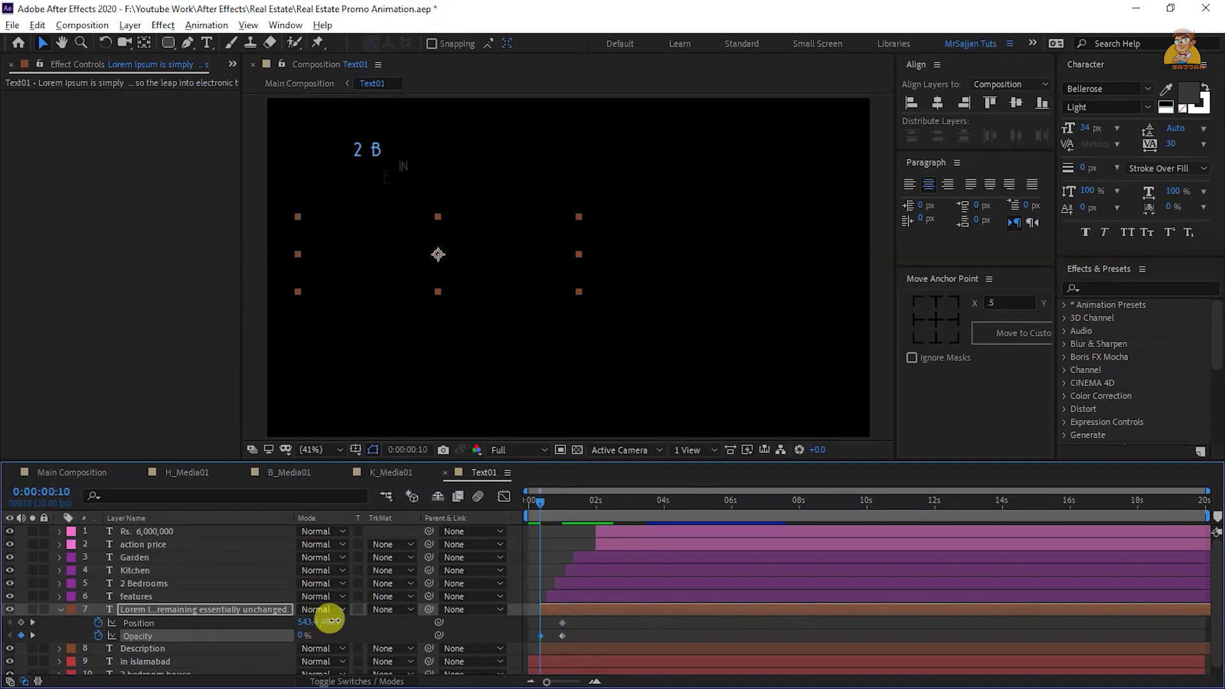
pyautogui.moveTo(334, 621); pyautogui.dragTo(407, 622)
pyautogui.press('space')
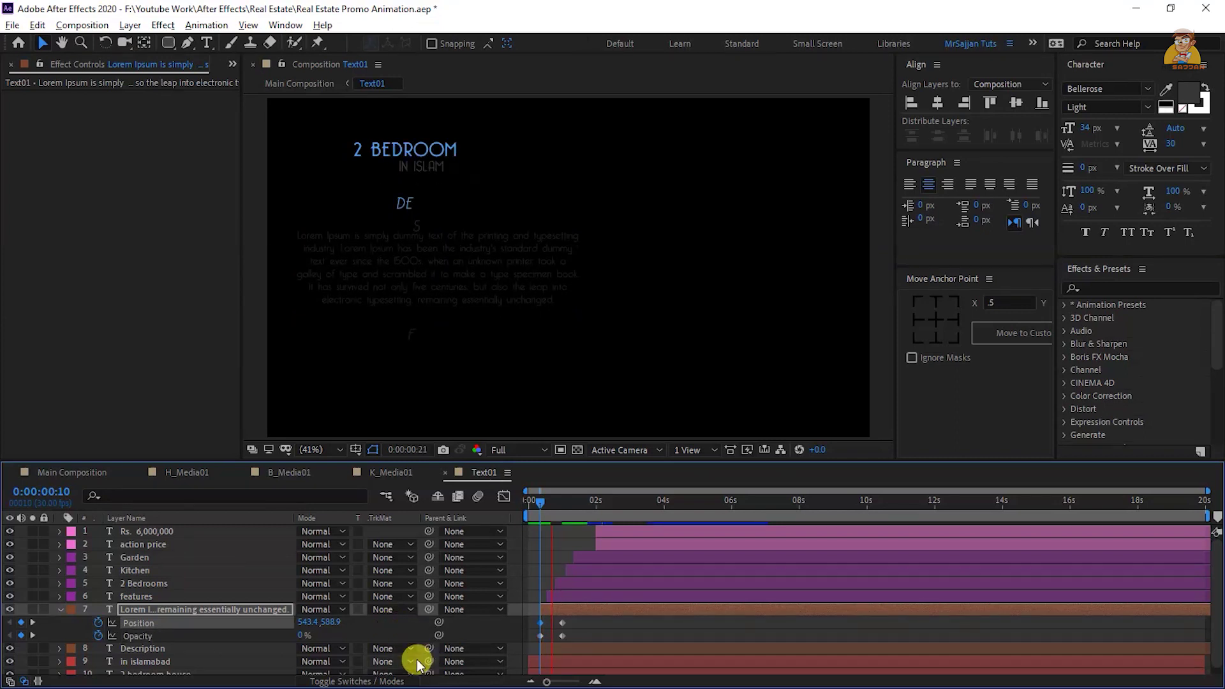
pyautogui.press('space')
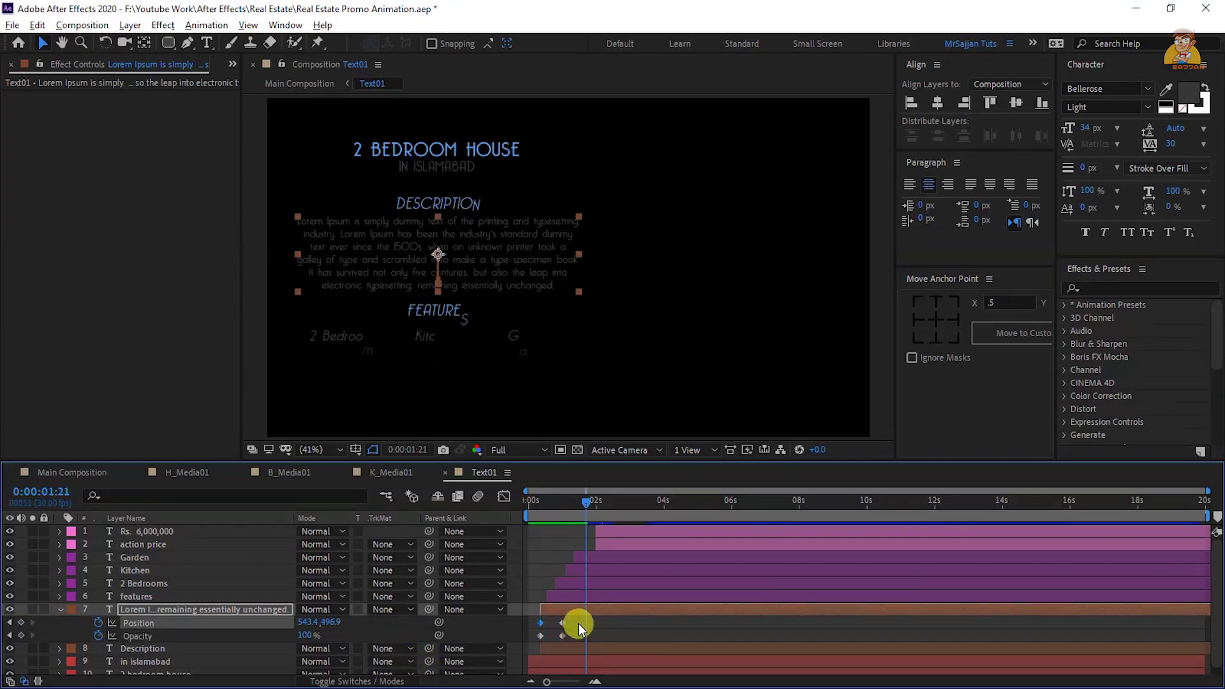
# Apply Easy Ease to the paragraph's keyframes and steepen the curve in the speed graph
pyautogui.moveTo(578, 623); pyautogui.dragTo(529, 645)
pyautogui.press('F9')
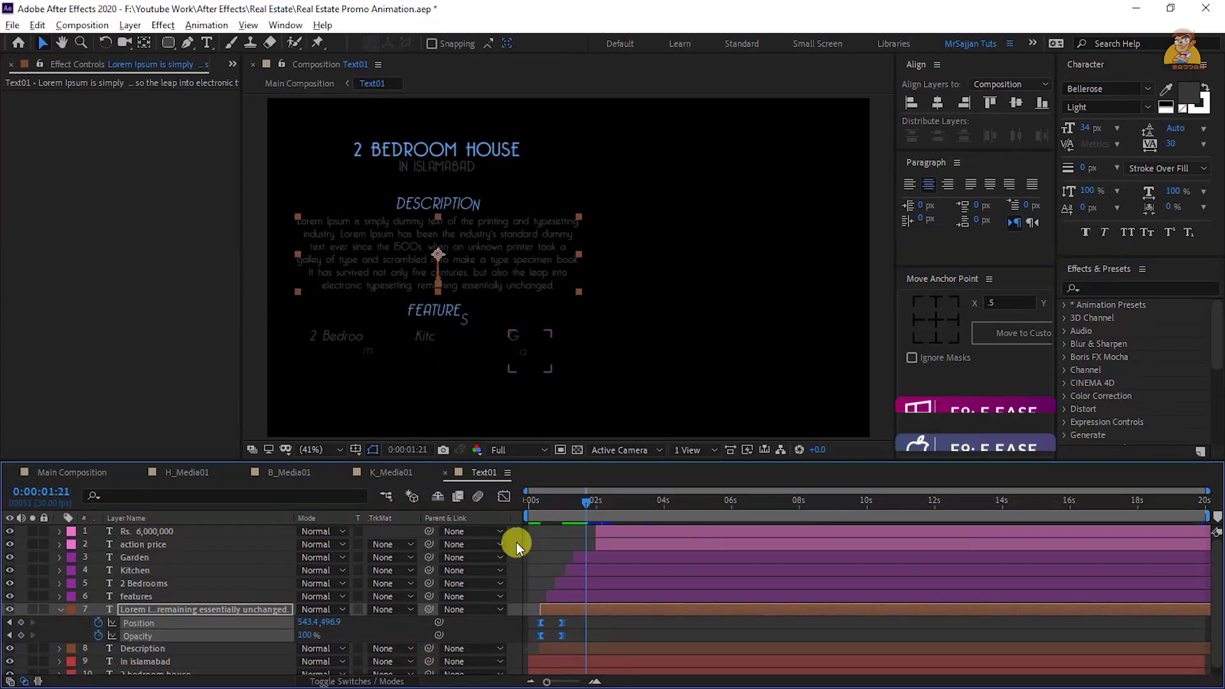
pyautogui.click(504, 498)
pyautogui.moveTo(557, 643); pyautogui.dragTo(574, 681)
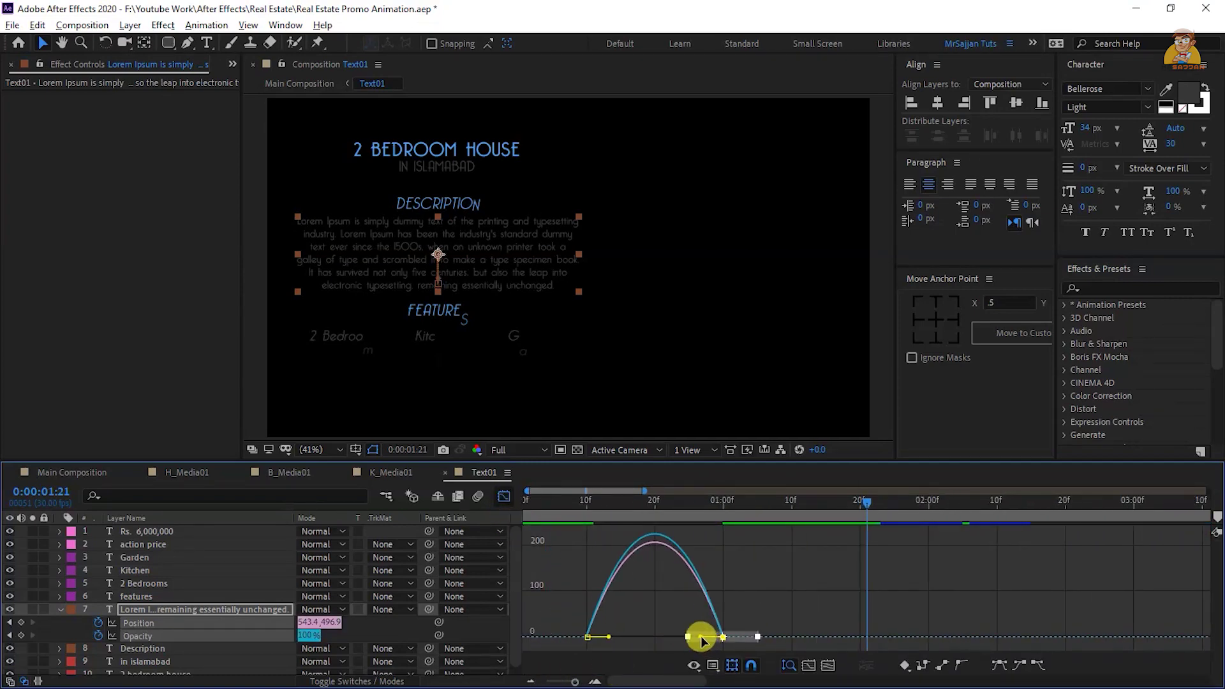
pyautogui.moveTo(702, 640); pyautogui.dragTo(690, 637)
pyautogui.click(191, 649)
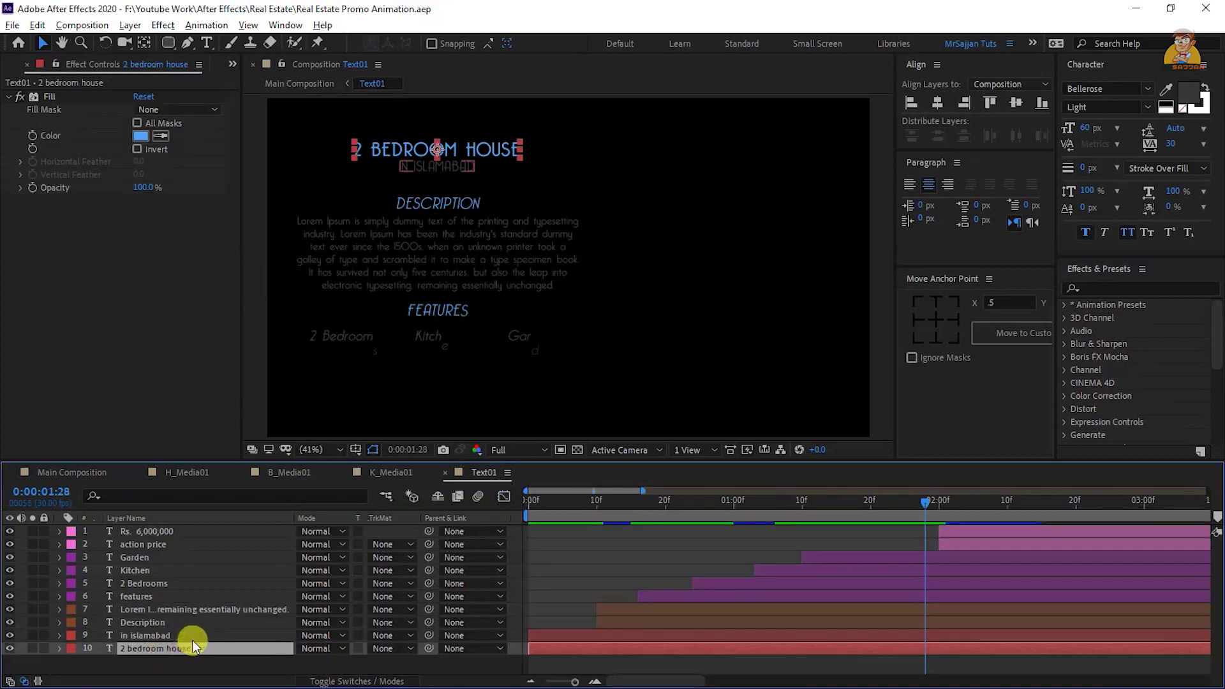
pyautogui.click(66, 472)
# Paste the title into Main Composition, centre it at the card's top and retype it PROPERTY REVIEW
pyautogui.hotkey('ctrl', 'v')
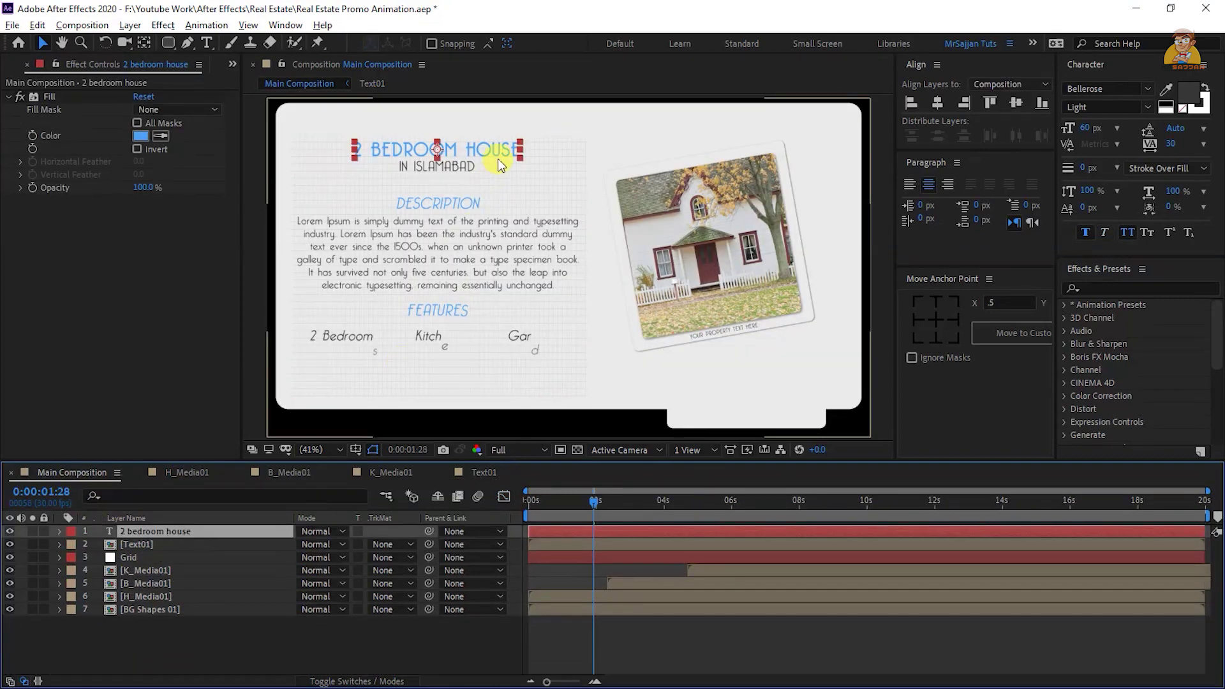
pyautogui.moveTo(498, 159); pyautogui.dragTo(627, 131)
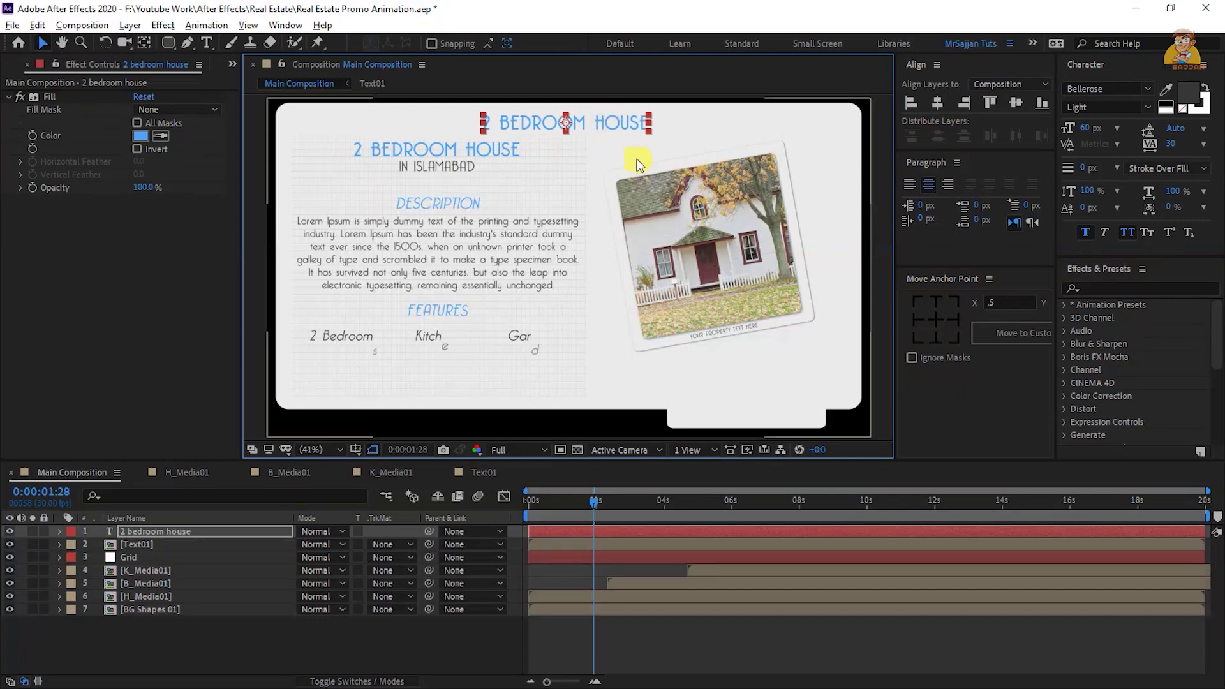
pyautogui.click(935, 103)
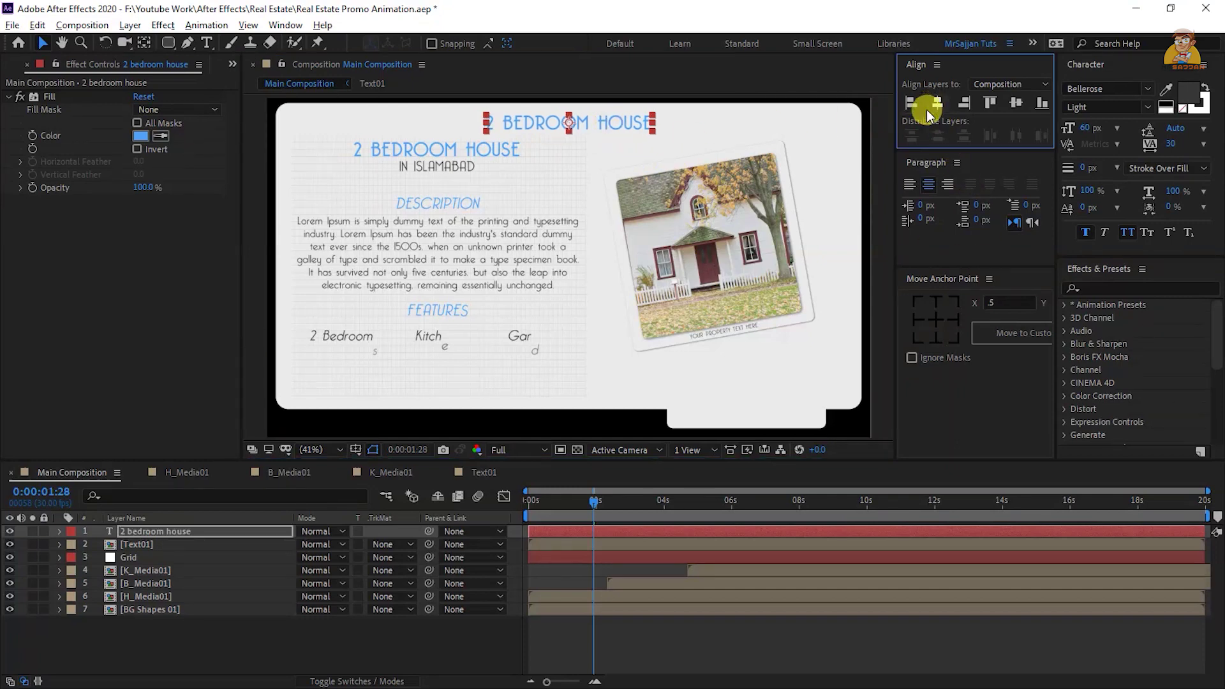
pyautogui.doubleClick(580, 125)
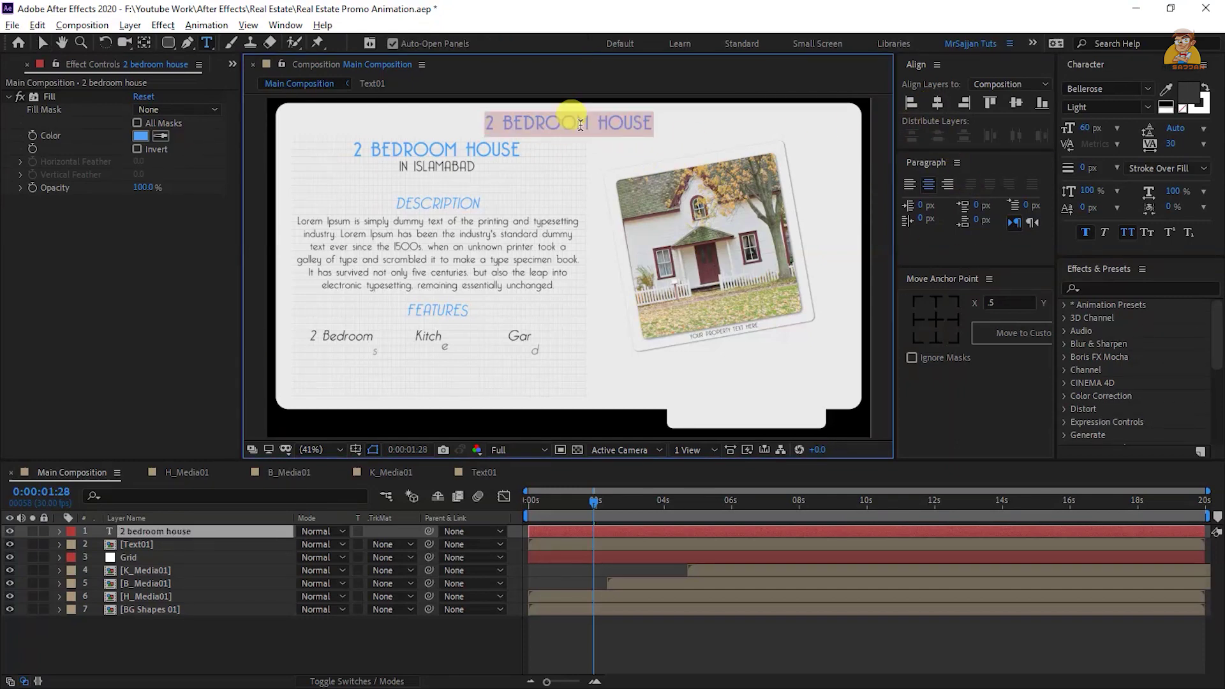
pyautogui.write('property review')
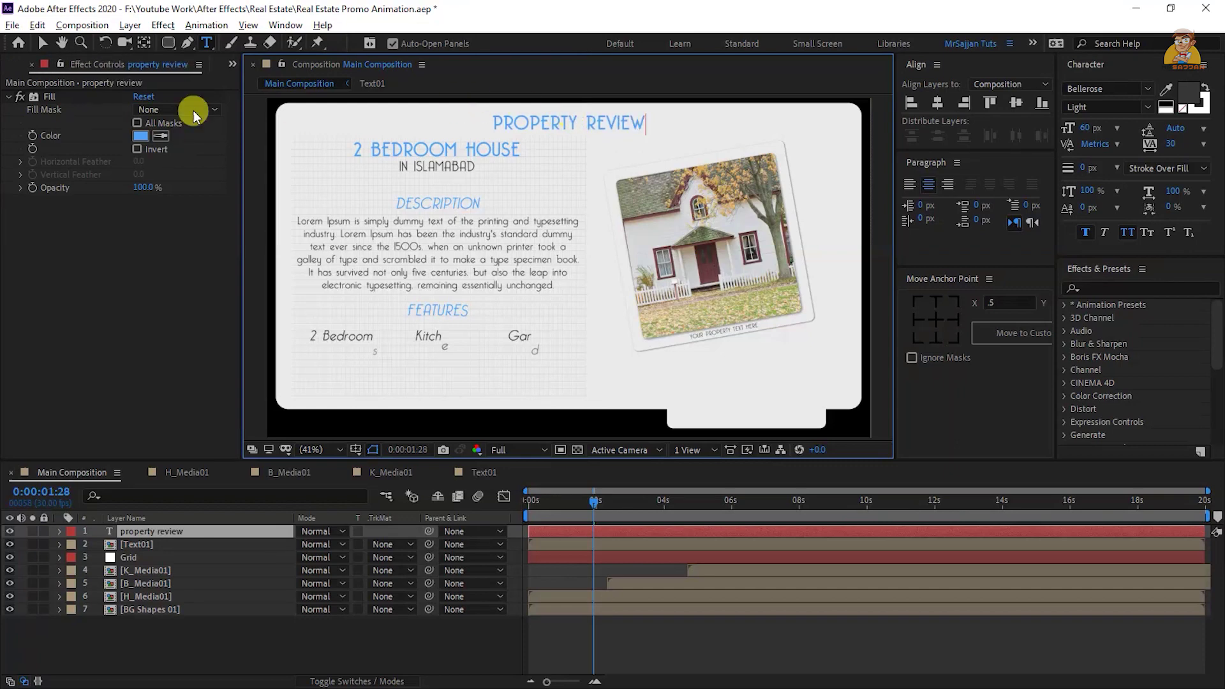
pyautogui.click(42, 43)
# Duplicate PROPERTY REVIEW behind the original with a larger font and tracking 212
pyautogui.click(197, 532)
pyautogui.hotkey('ctrl', 'd')
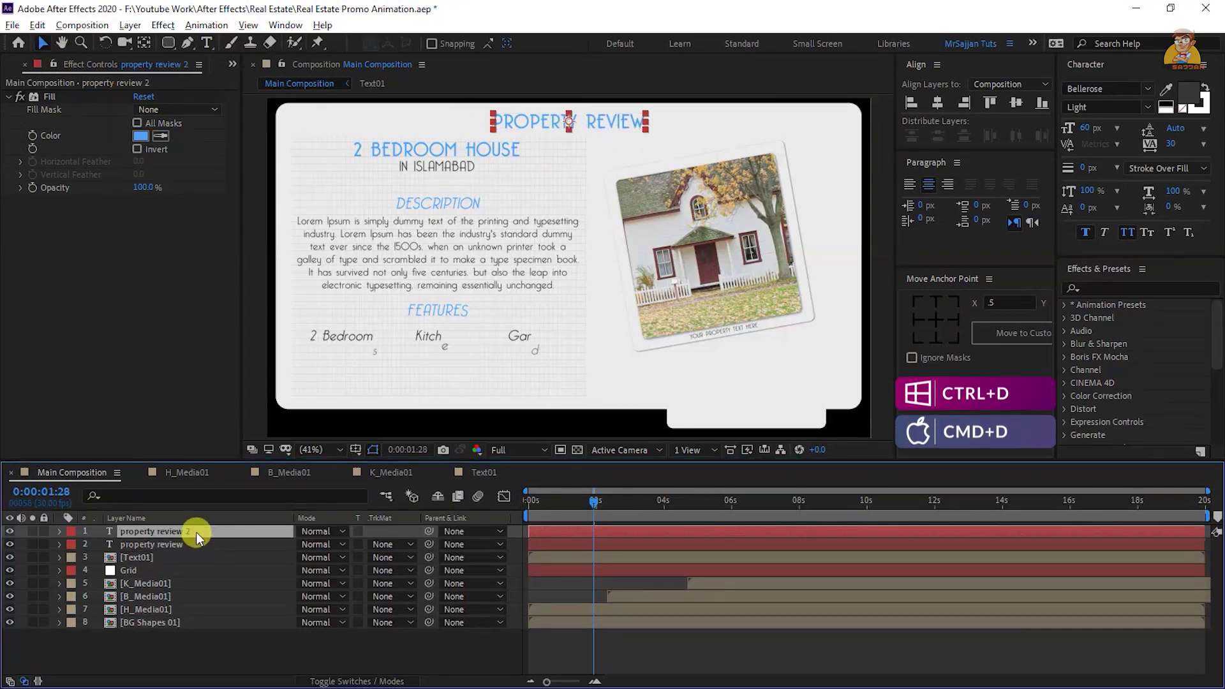
pyautogui.moveTo(196, 532); pyautogui.dragTo(195, 545)
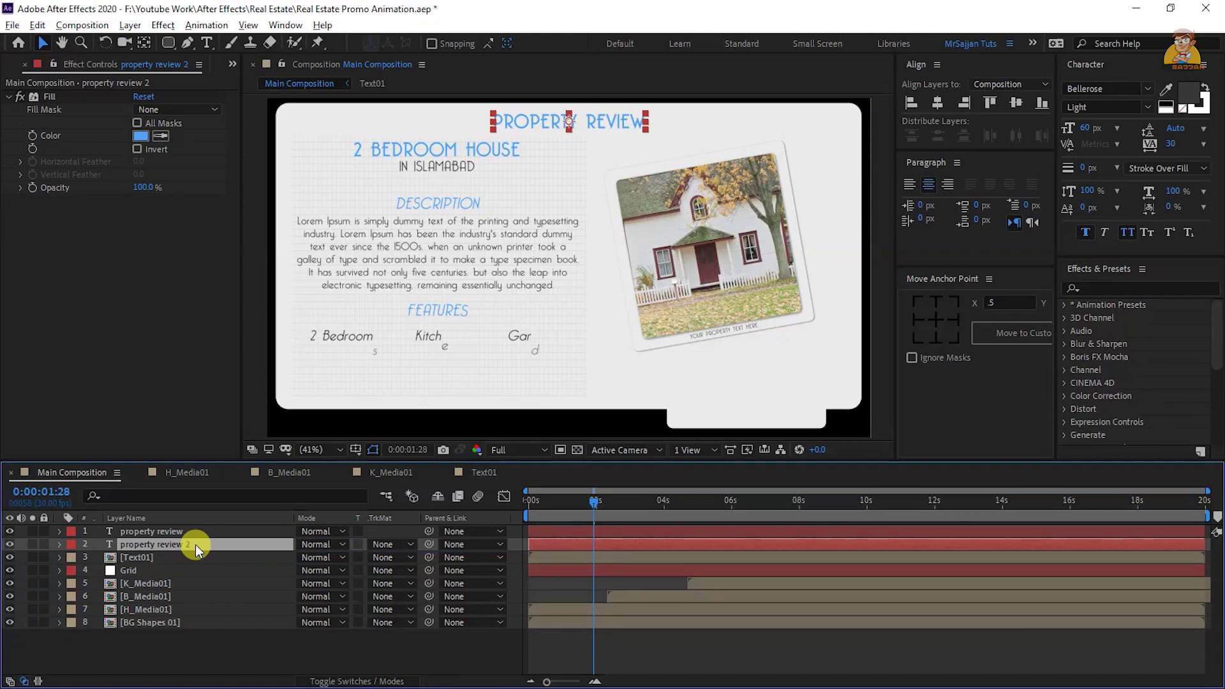
pyautogui.moveTo(1088, 128); pyautogui.dragTo(1199, 144)
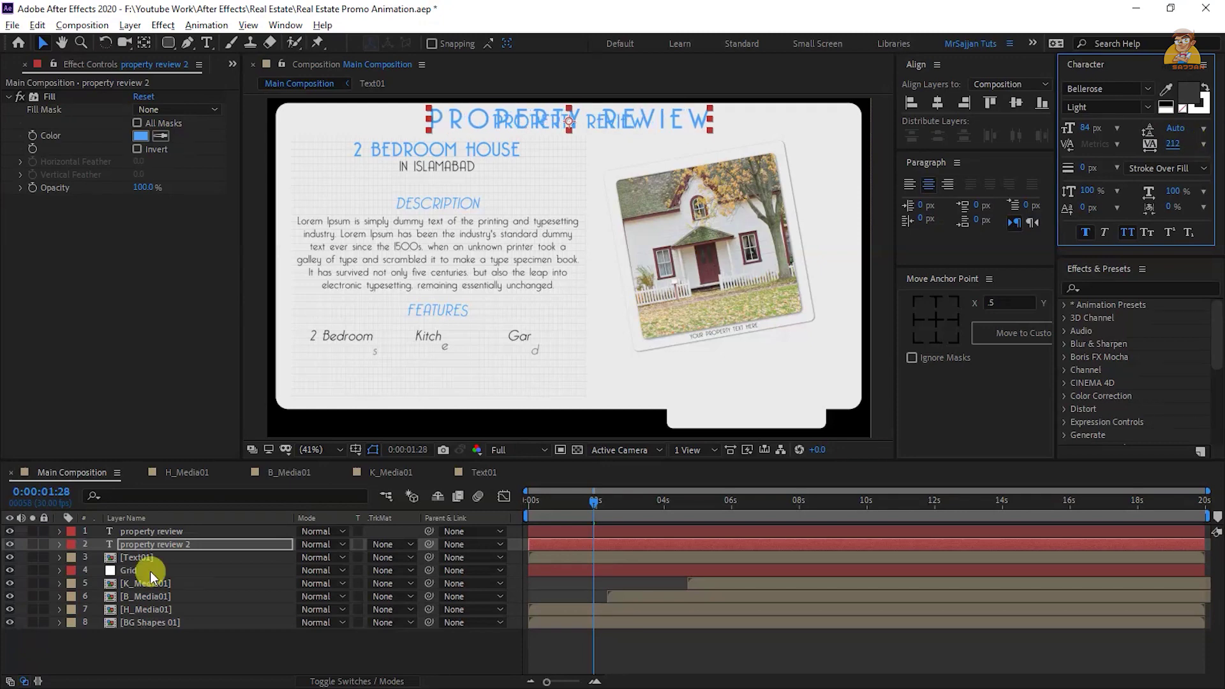
pyautogui.click(159, 547)
# Set the duplicate title to 15% opacity with a mid grey fill
pyautogui.press('t')
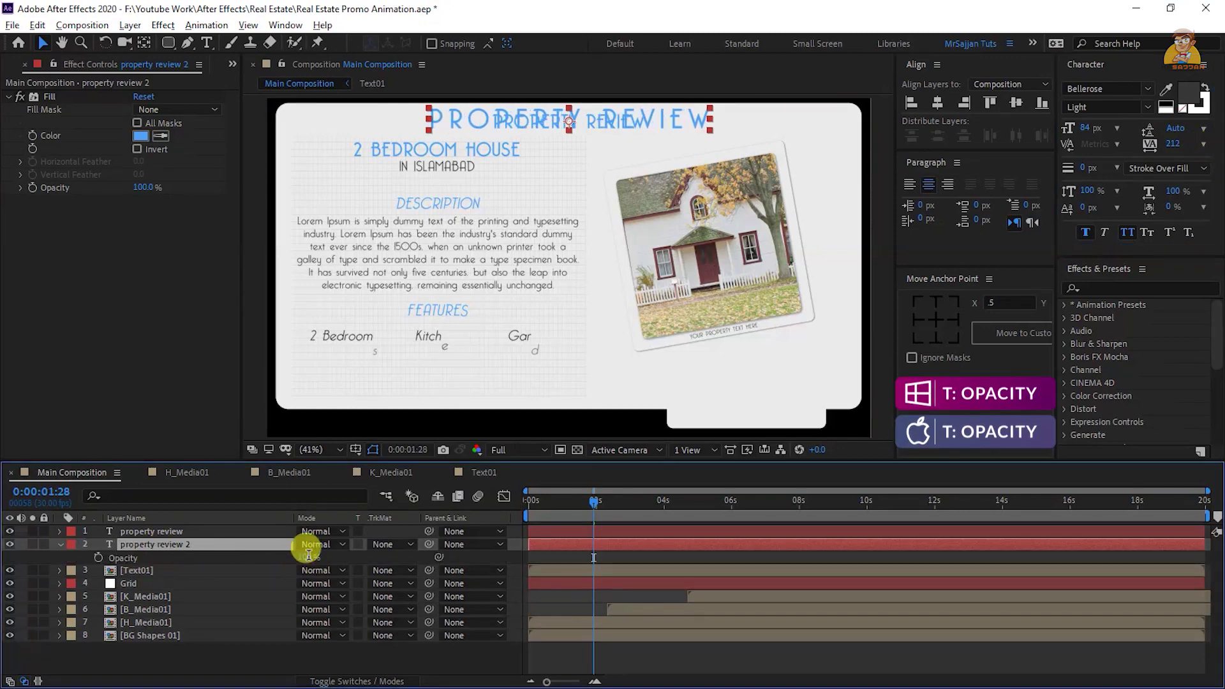
pyautogui.click(309, 557)
pyautogui.write('5')
pyautogui.press('Return')
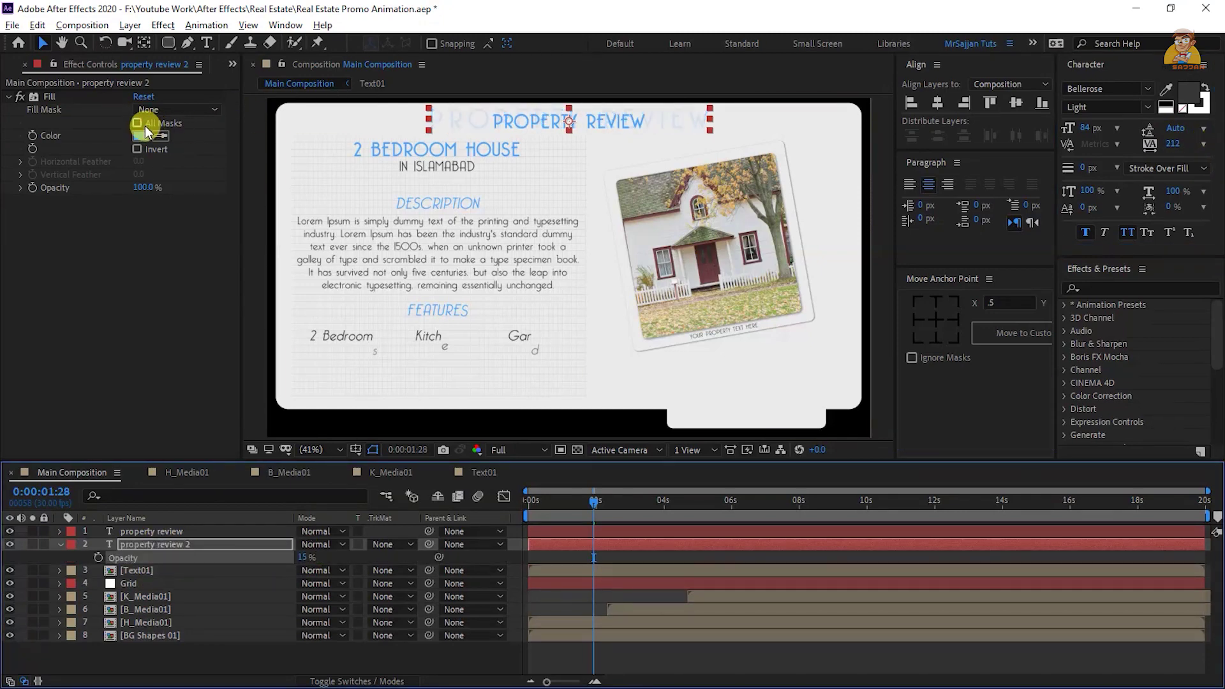
pyautogui.click(140, 135)
pyautogui.moveTo(270, 207); pyautogui.dragTo(263, 241)
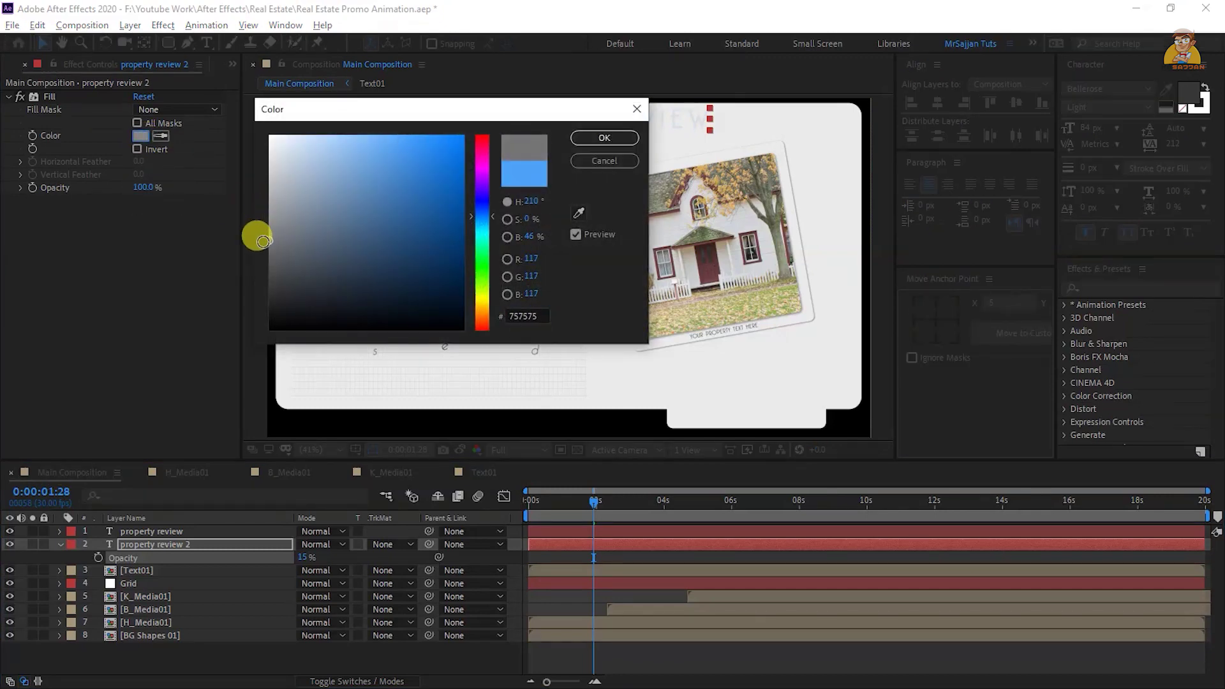
pyautogui.click(604, 138)
pyautogui.click(305, 557)
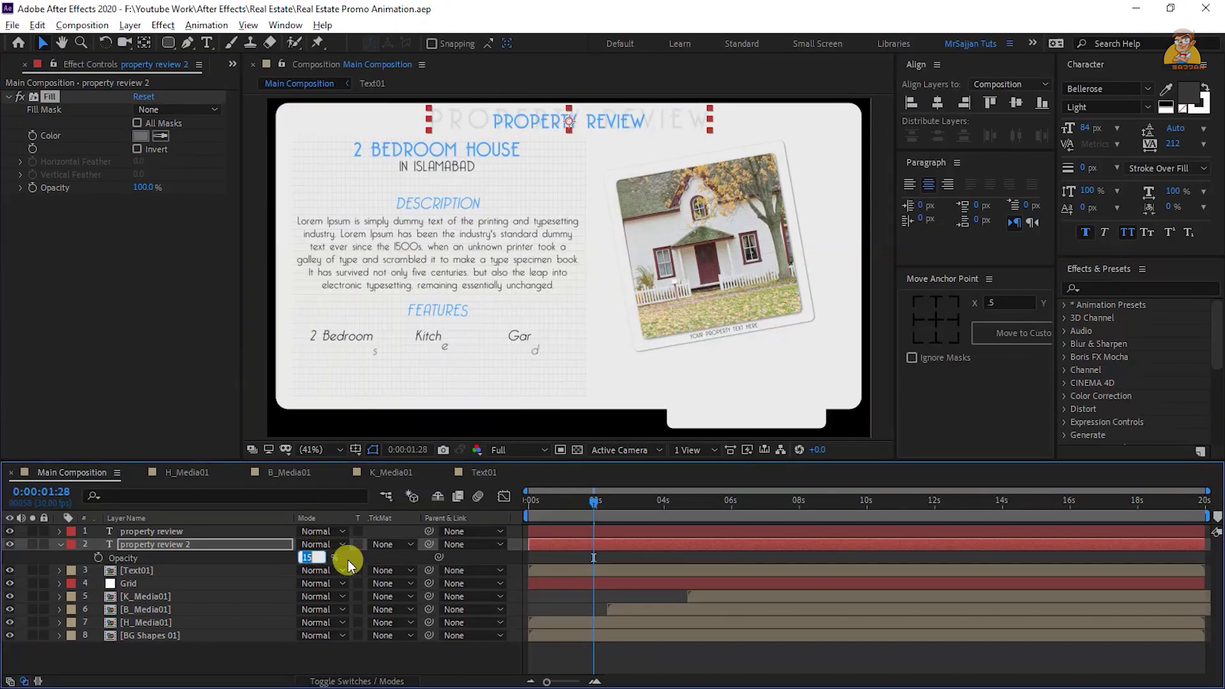
pyautogui.write('10')
pyautogui.click(470, 555)
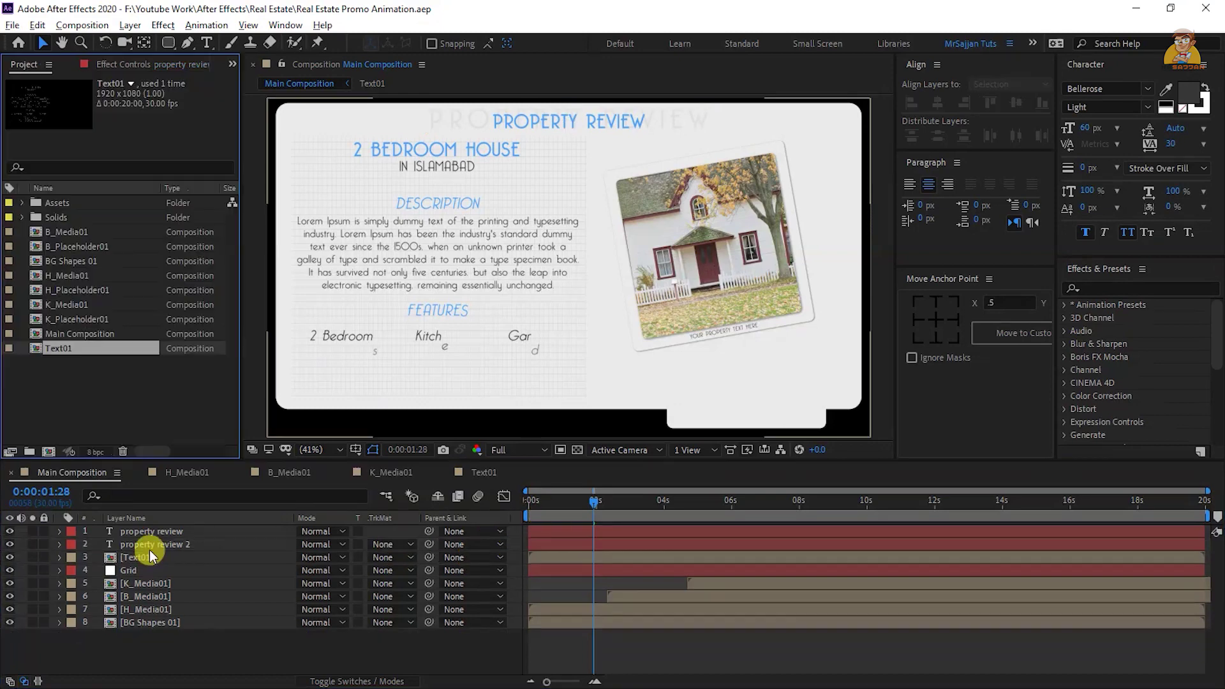
# Duplicate the PROPERTY REVIEW heading and place the copy on the bottom tab at 47 px
pyautogui.click(144, 535)
pyautogui.click(144, 535)
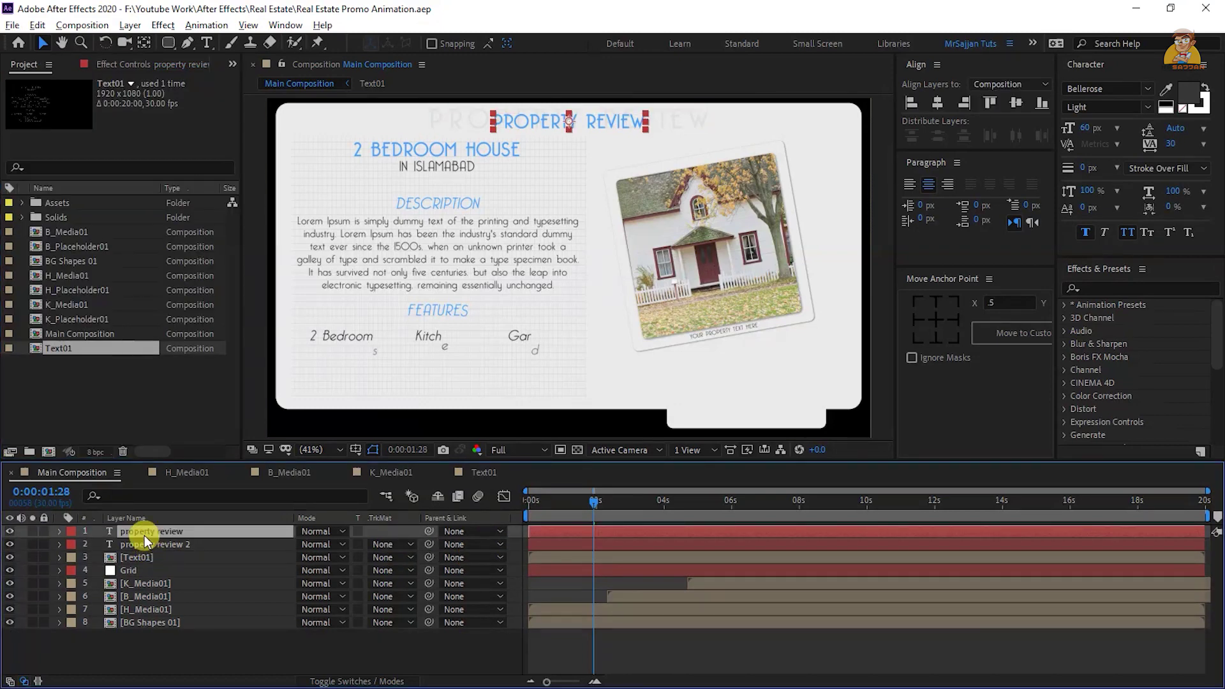
pyautogui.hotkey('ctrl', 'd')
pyautogui.moveTo(535, 121); pyautogui.dragTo(715, 408)
pyautogui.click(1109, 233)
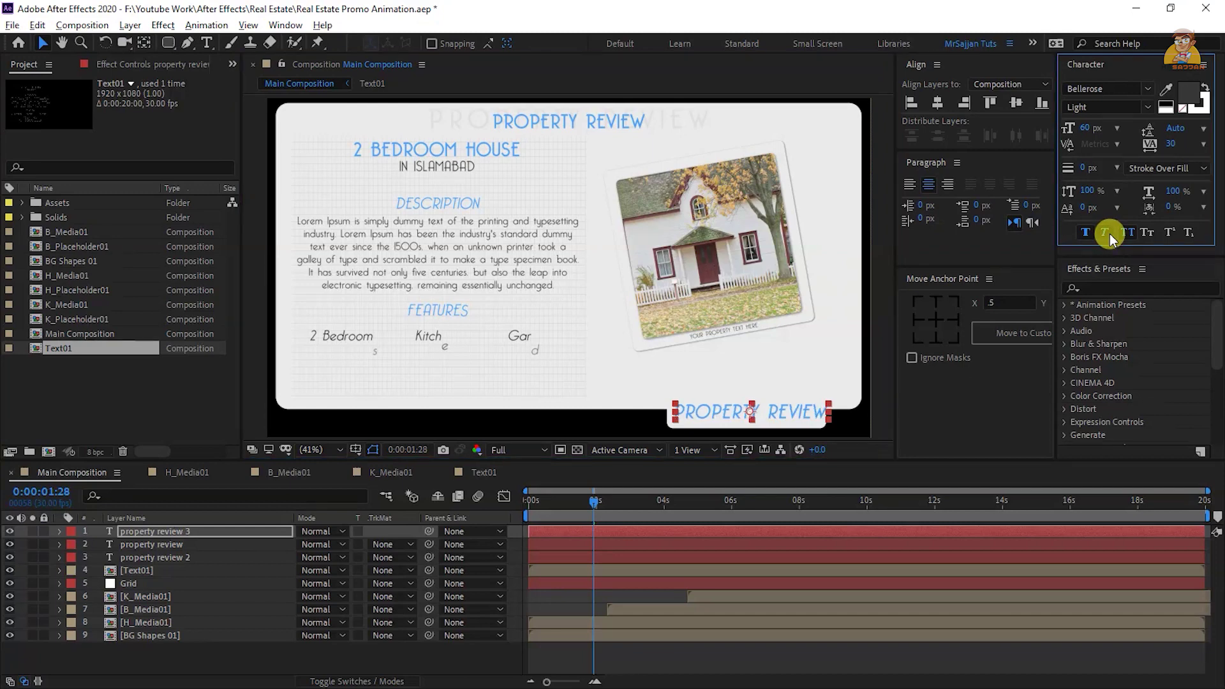
pyautogui.moveTo(1086, 131); pyautogui.dragTo(1077, 130)
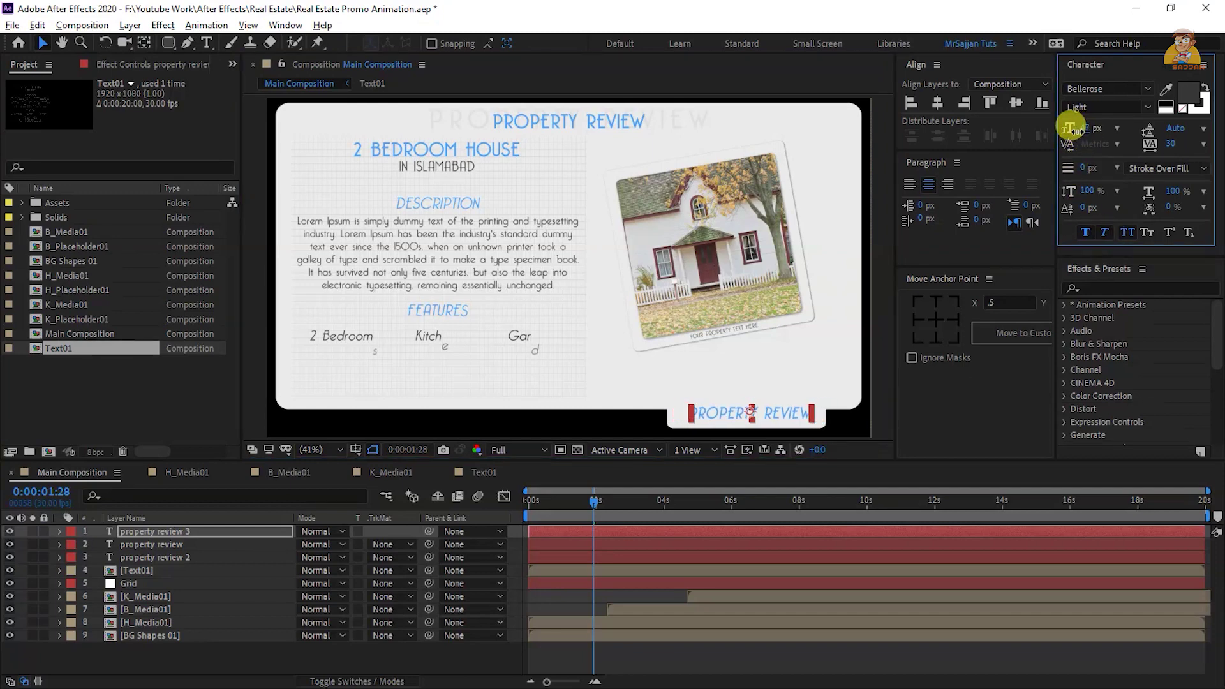
pyautogui.moveTo(777, 414); pyautogui.dragTo(773, 418)
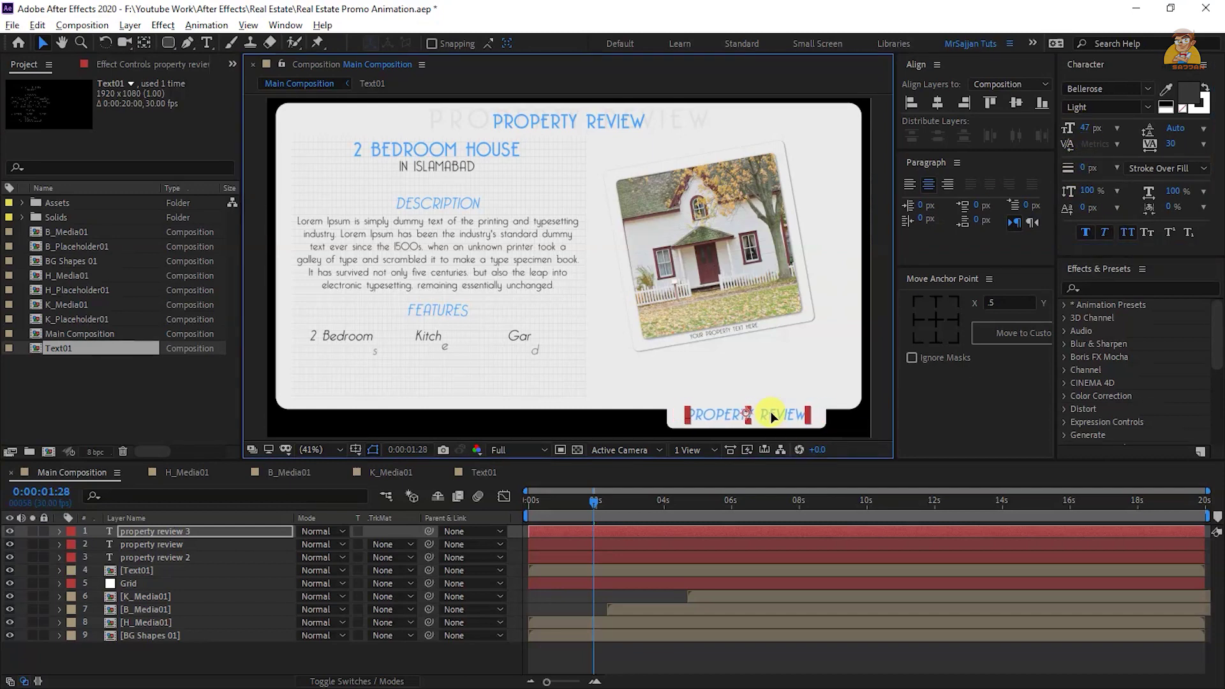
# Set the lower label's fill colour to dark grey 414141
pyautogui.click(118, 69)
pyautogui.click(141, 136)
pyautogui.moveTo(300, 254); pyautogui.dragTo(258, 279)
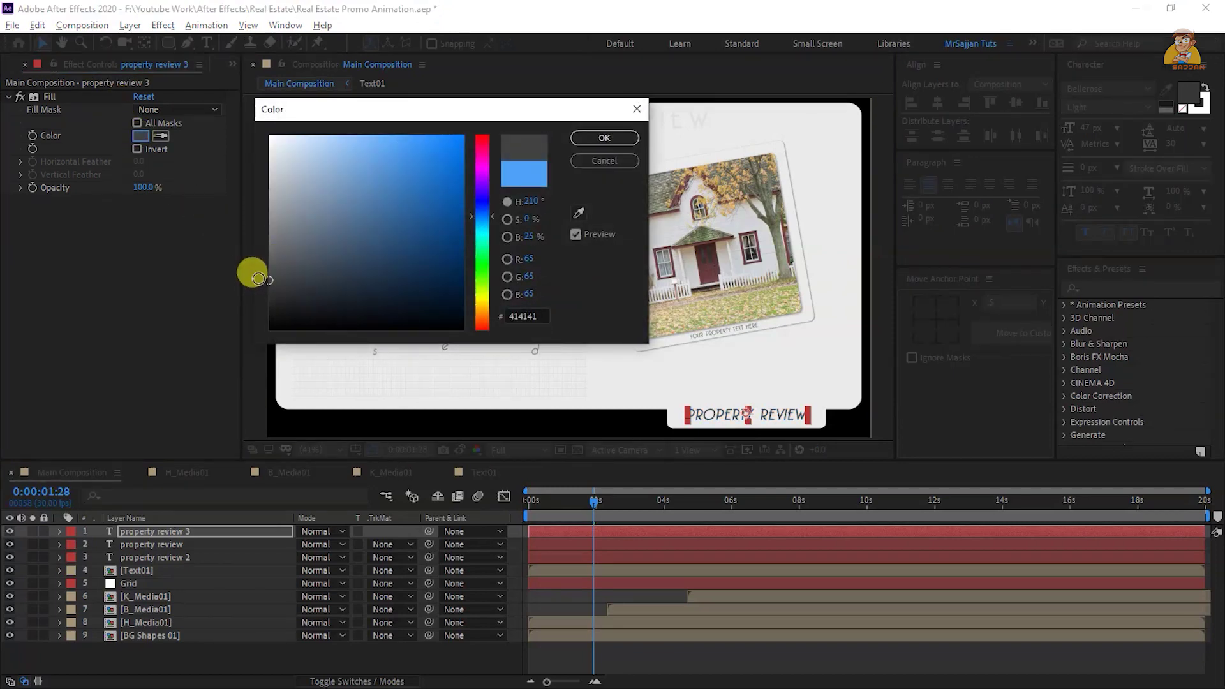
pyautogui.press('Return')
# At 0:00:06:11, duplicate the top PROPERTY REVIEW heading again
pyautogui.click(198, 642)
pyautogui.click(510, 134)
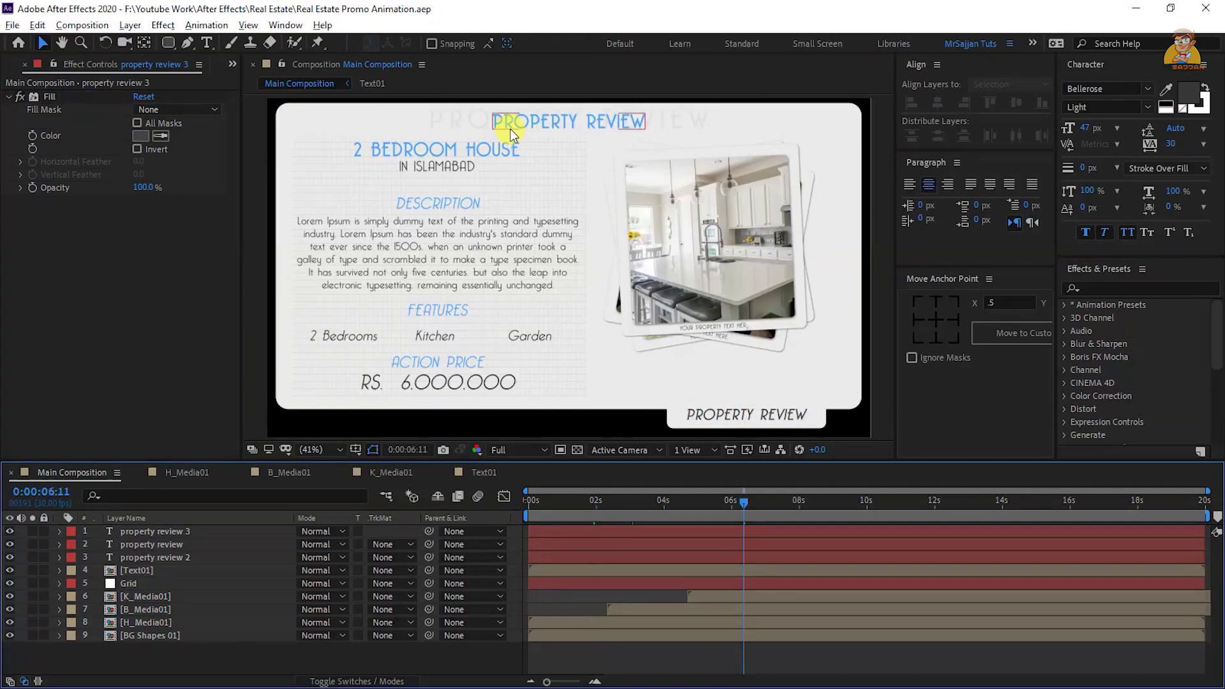
pyautogui.hotkey('ctrl', 'd')
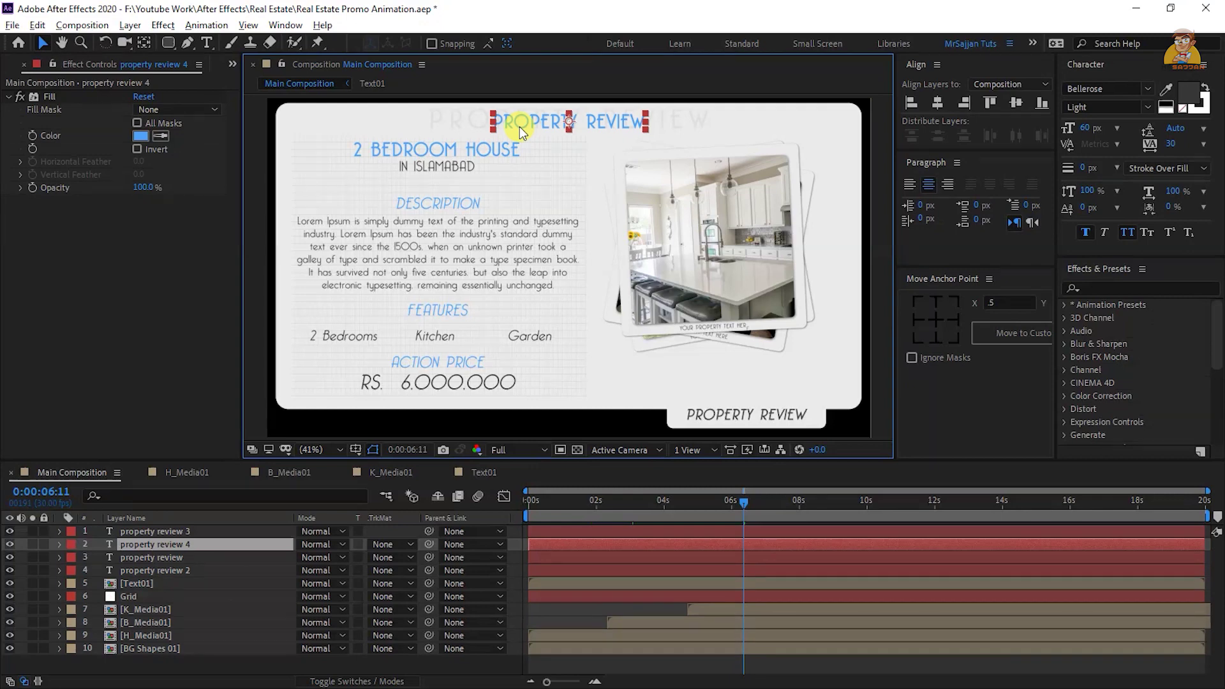
pyautogui.moveTo(520, 126); pyautogui.dragTo(714, 381)
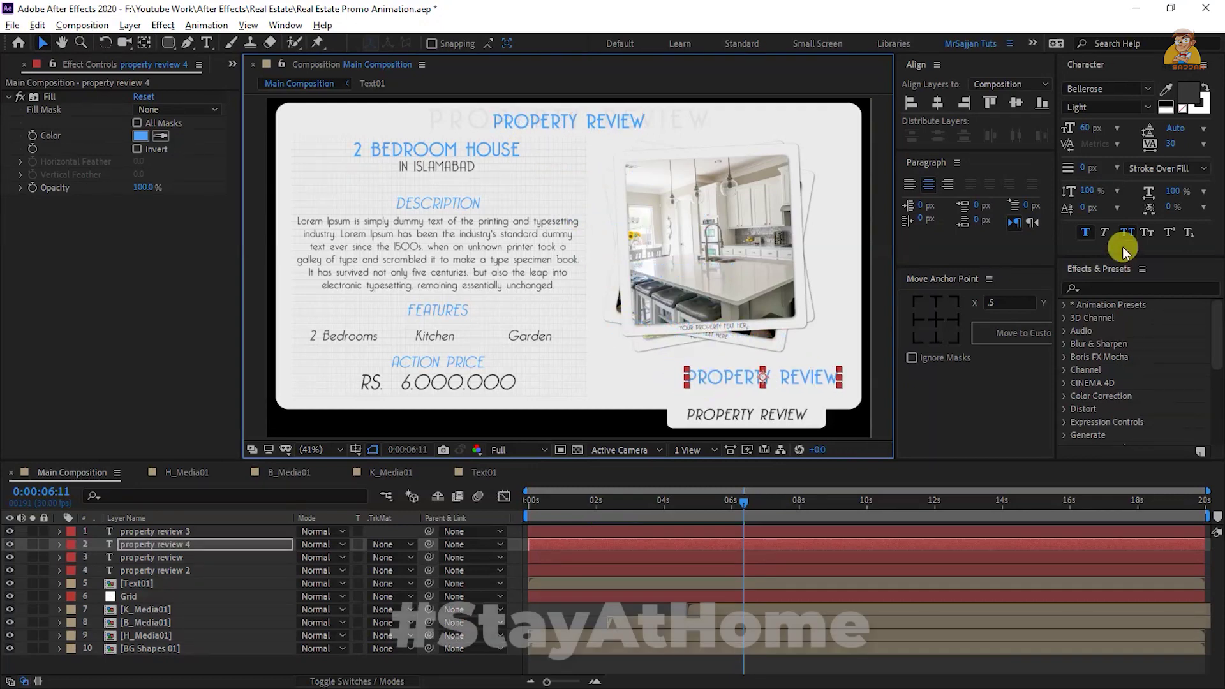
pyautogui.click(1133, 232)
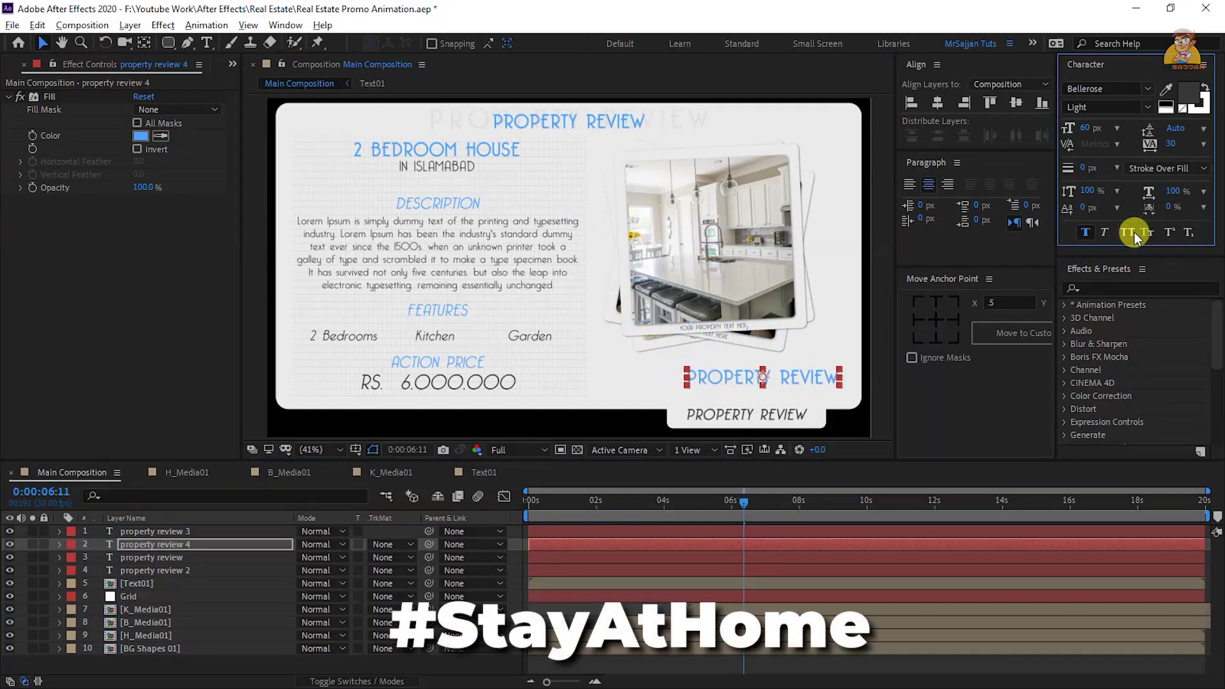
pyautogui.click(1089, 235)
pyautogui.click(737, 377)
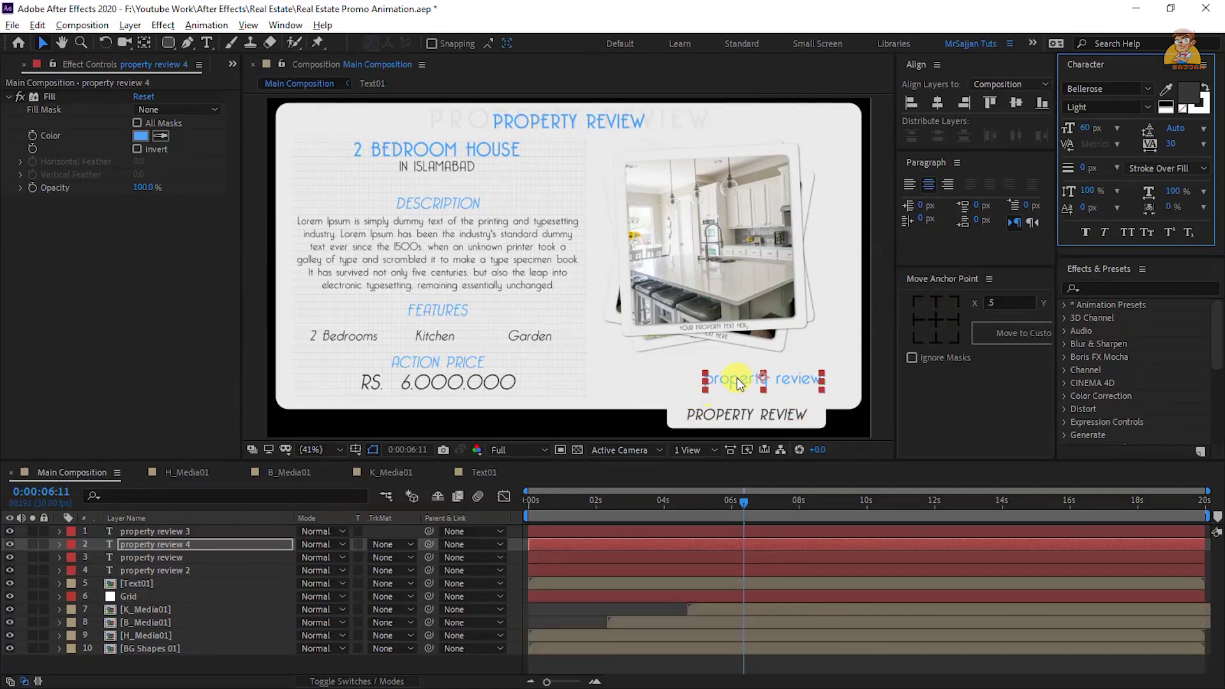
pyautogui.doubleClick(737, 377)
pyautogui.write('www.yourwebsite.com')
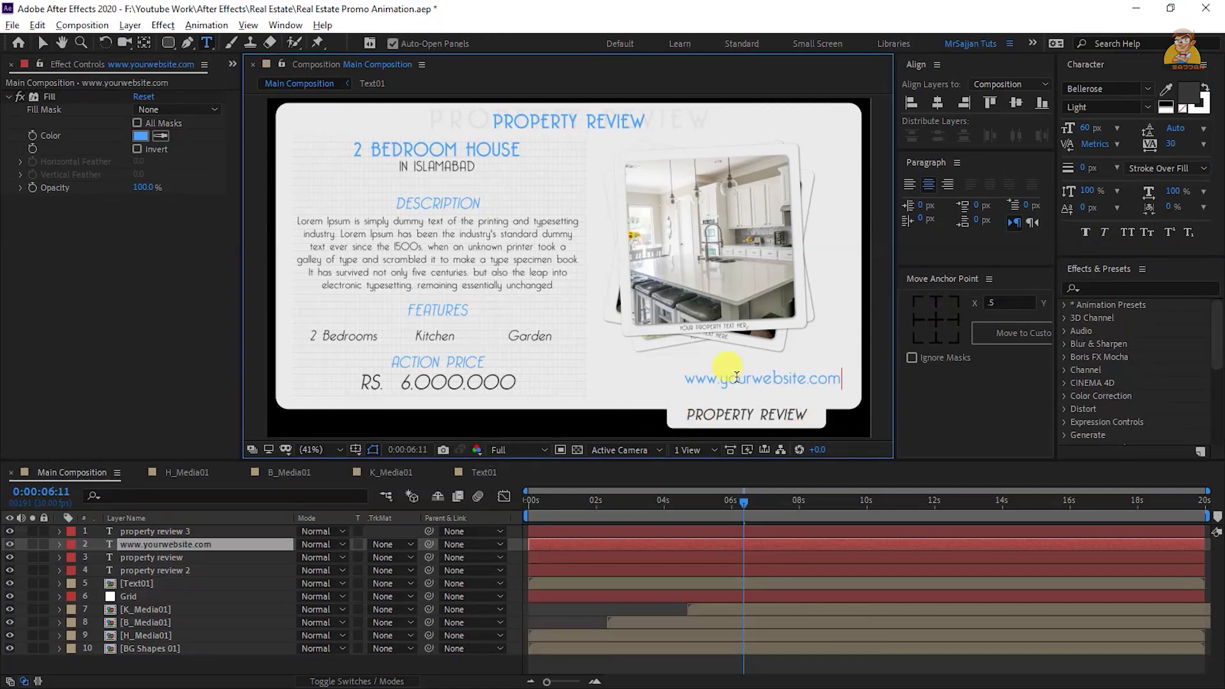
pyautogui.press('Escape')
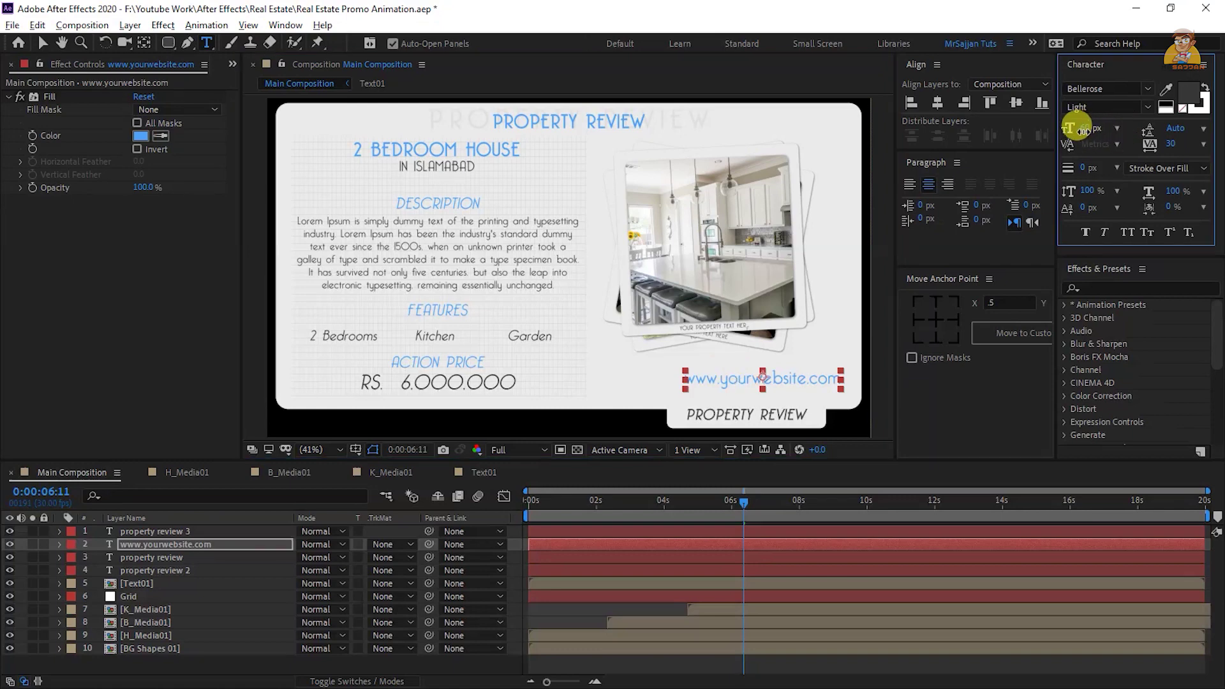
# Shrink the website text to 42 px and shift it slightly right
pyautogui.moveTo(1088, 127); pyautogui.dragTo(1074, 128)
pyautogui.press('v')
pyautogui.moveTo(795, 387); pyautogui.dragTo(824, 392)
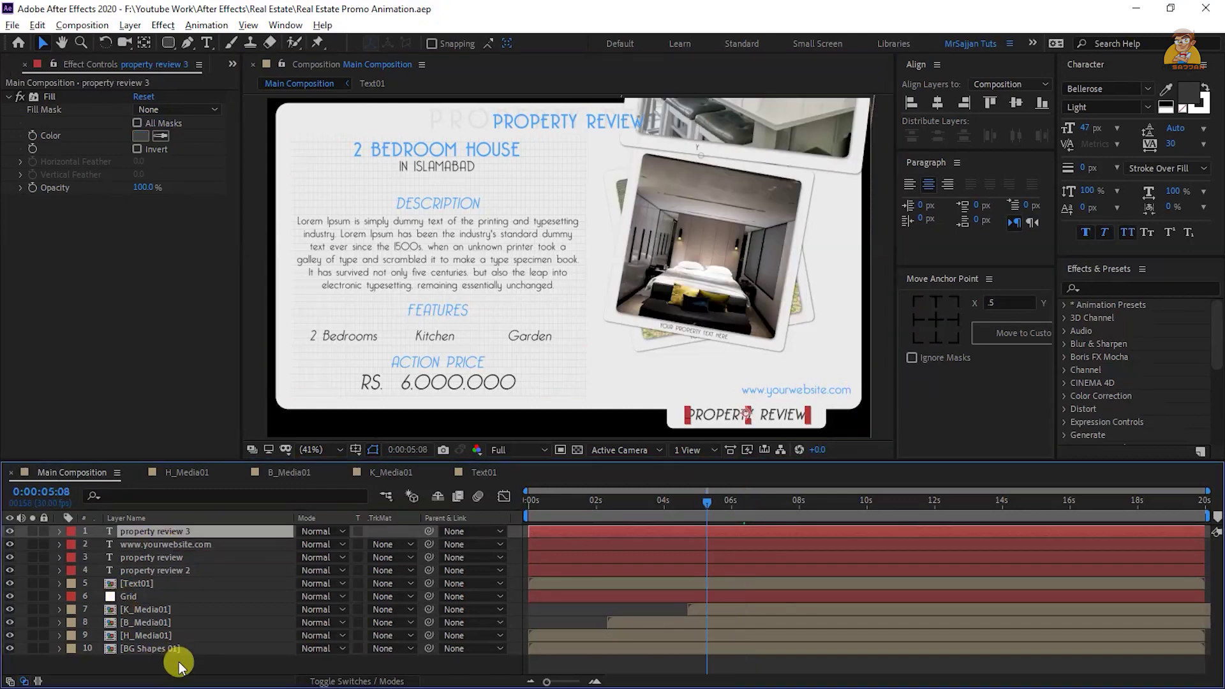
# Pre-compose all Main Composition layers into Scene01, moving all attributes
pyautogui.moveTo(170, 657); pyautogui.dragTo(164, 539)
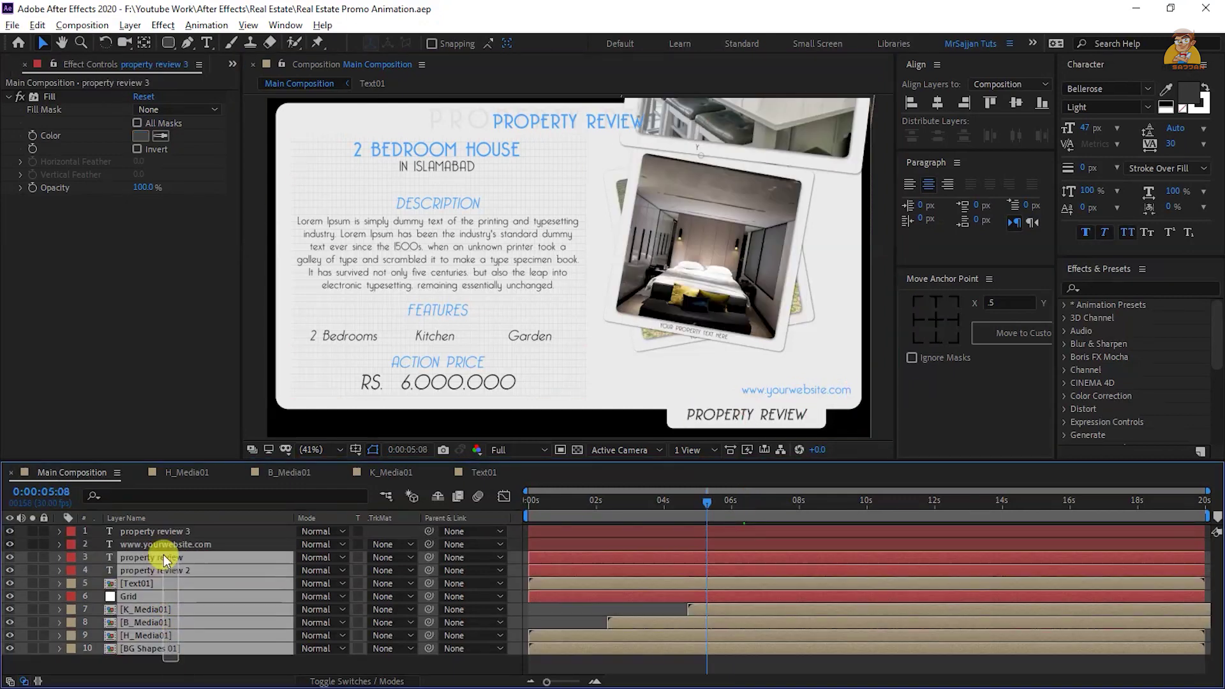
pyautogui.rightClick(167, 534)
pyautogui.click(189, 475)
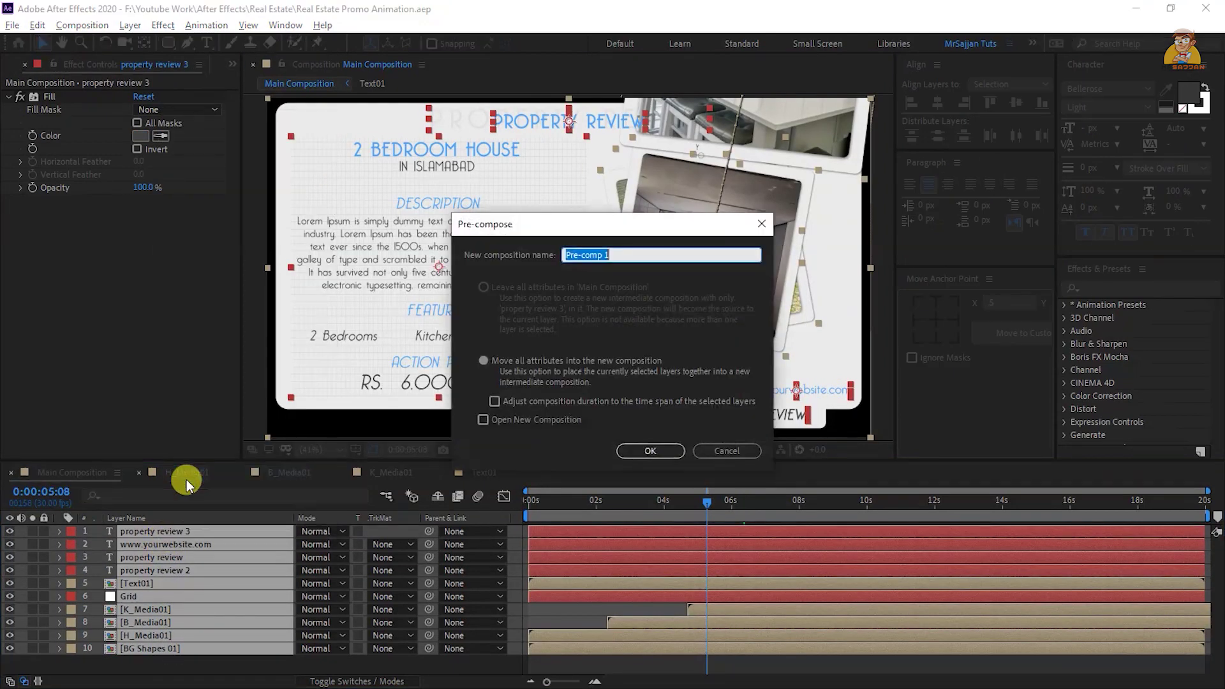
pyautogui.write('Scene01')
pyautogui.click(517, 358)
pyautogui.click(638, 449)
# Start a new white solid layer named BG
pyautogui.rightClick(374, 575)
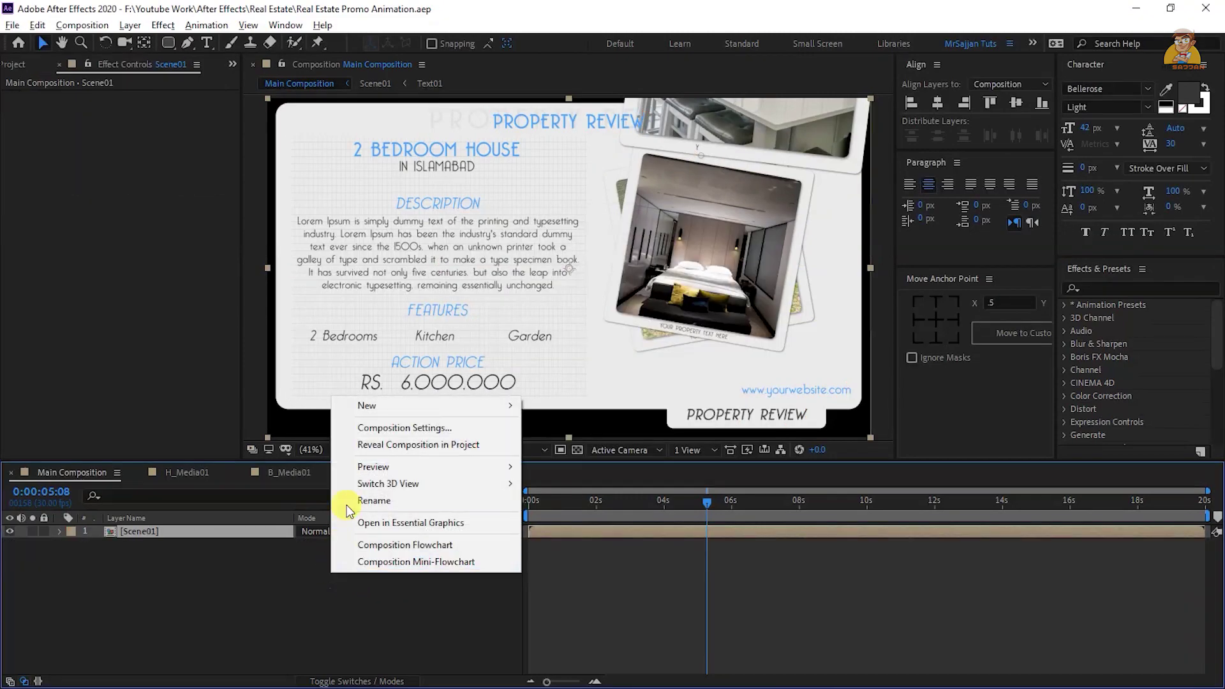
pyautogui.moveTo(375, 404)
pyautogui.click(565, 446)
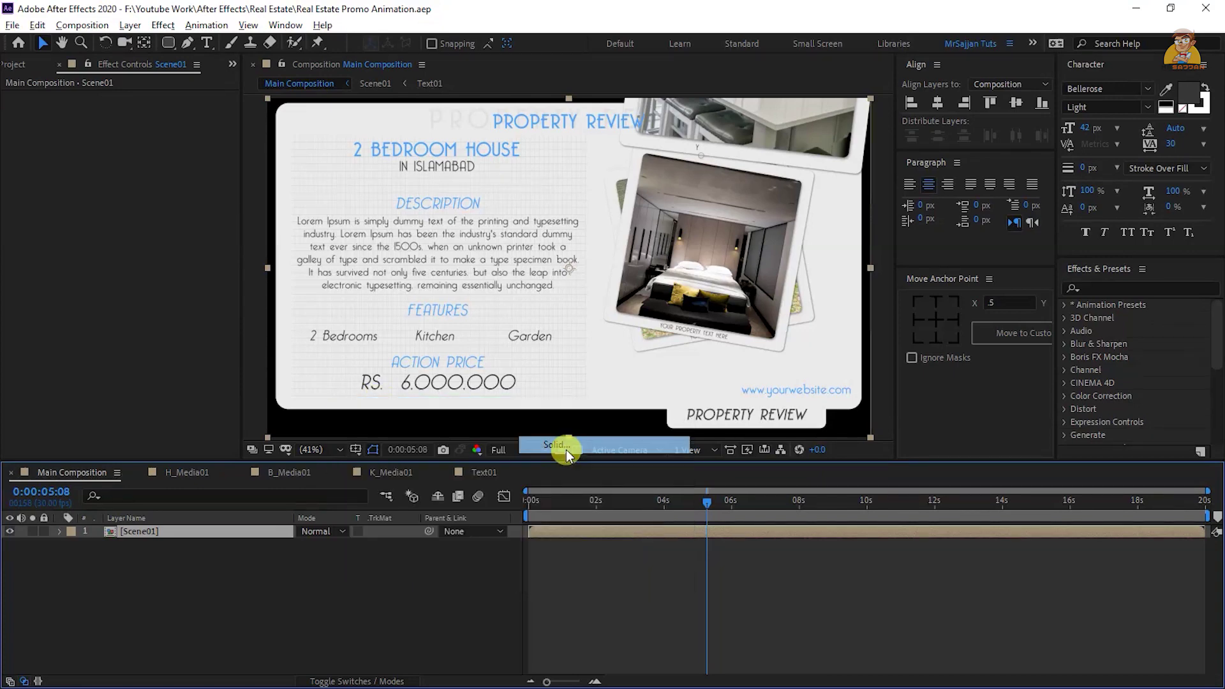
pyautogui.write('BG')
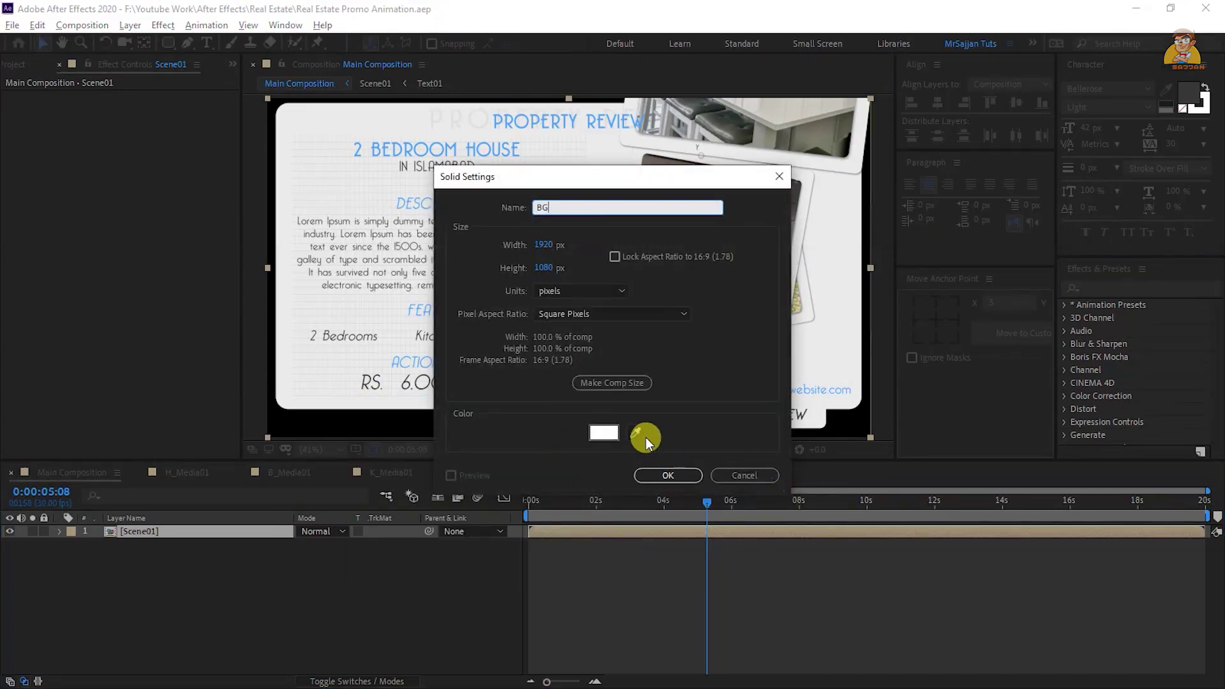
pyautogui.click(635, 432)
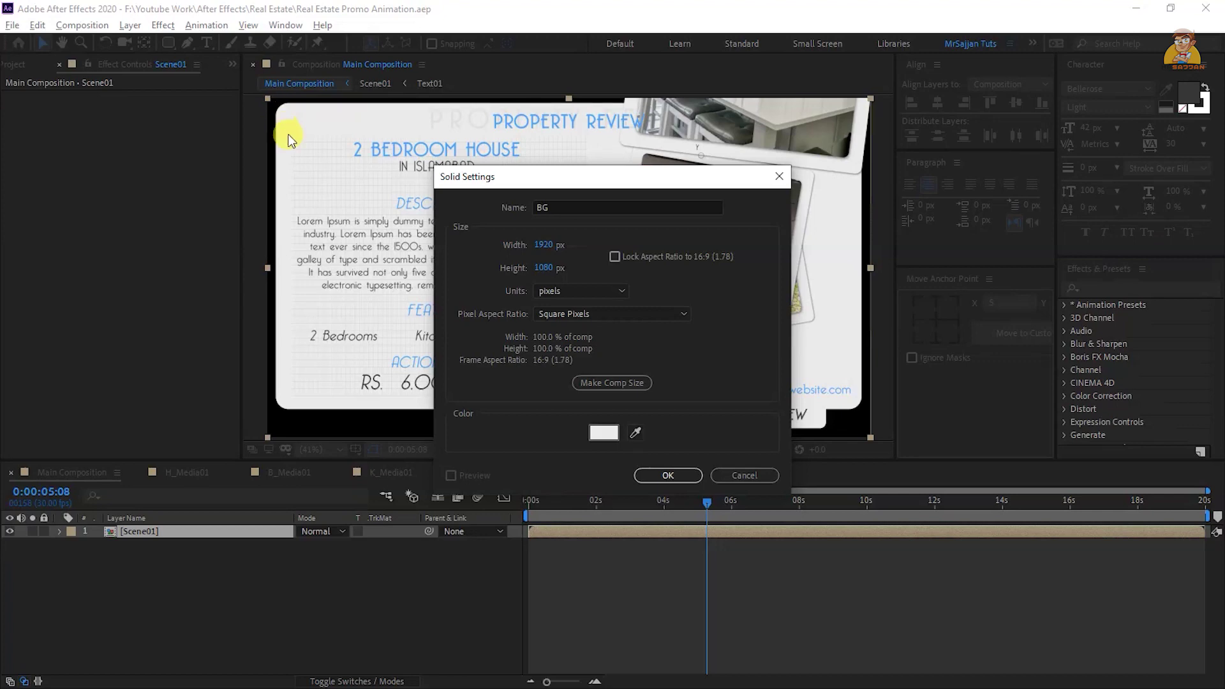
# Create the white BG solid, place Scene01 above it, and apply Drop Shadow
pyautogui.click(675, 475)
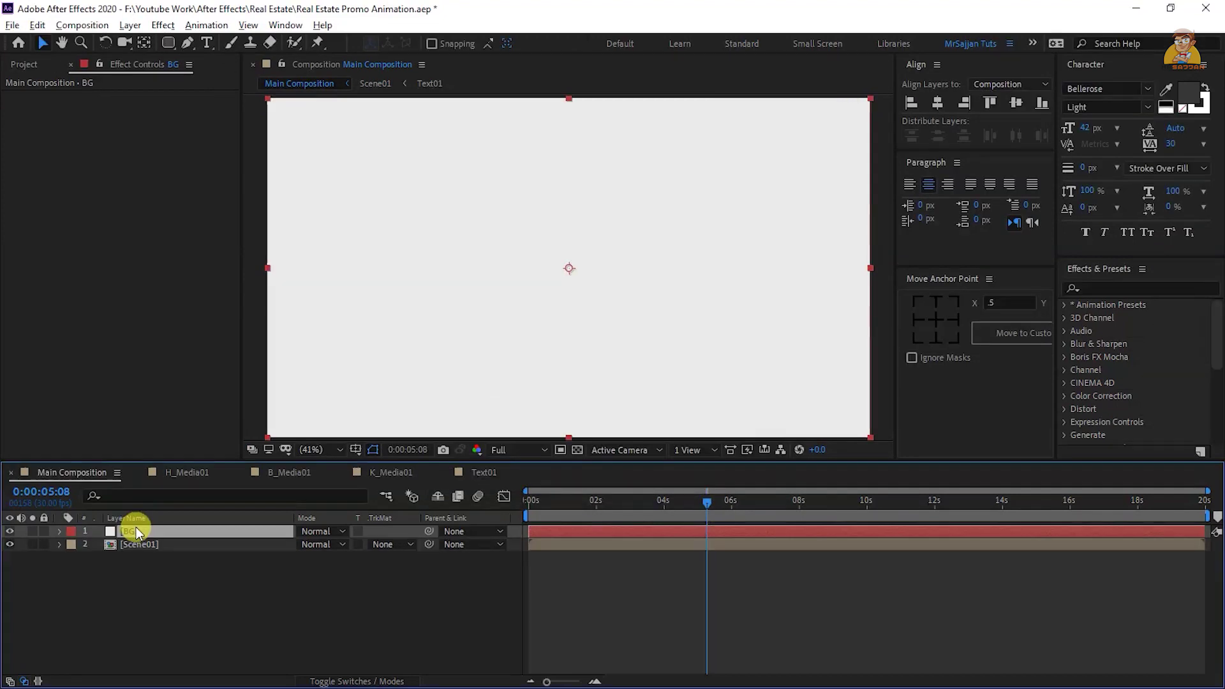
pyautogui.moveTo(141, 545); pyautogui.dragTo(152, 537)
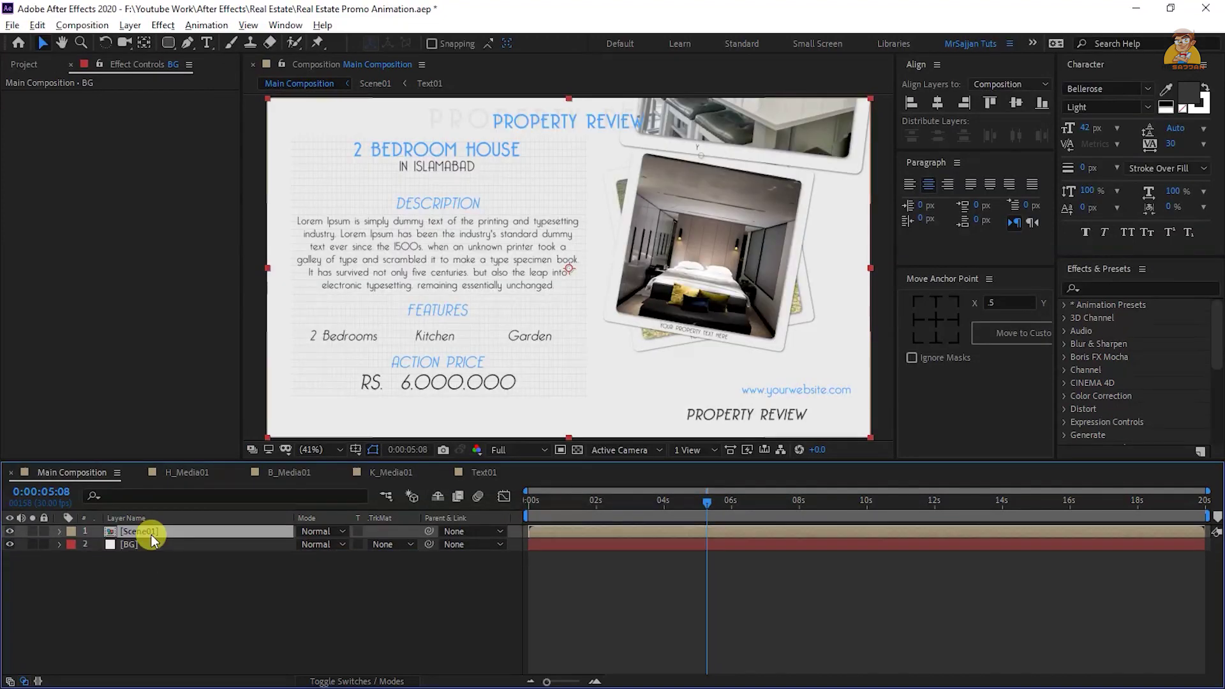
pyautogui.hotkey('ctrl', 'space')
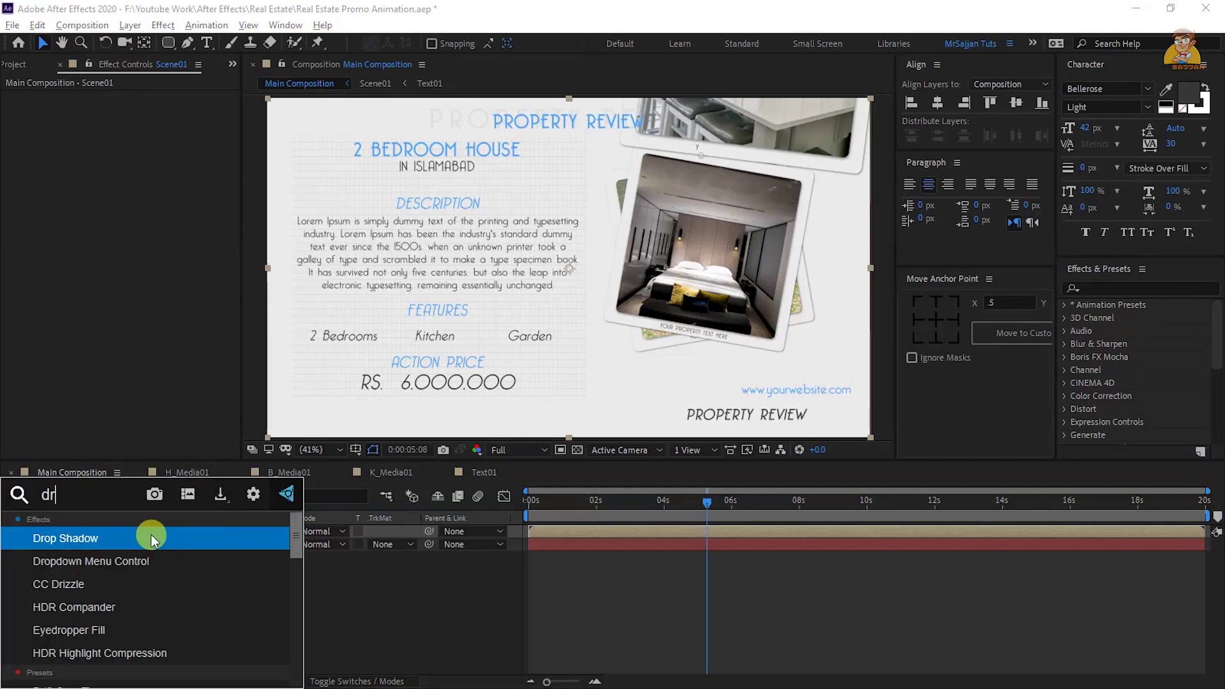
pyautogui.write('drop')
pyautogui.press('Return')
pyautogui.click(153, 123)
# Set the drop shadow to 25% opacity, distance 8.0 and softness 20.0
pyautogui.write('40')
pyautogui.click(142, 178)
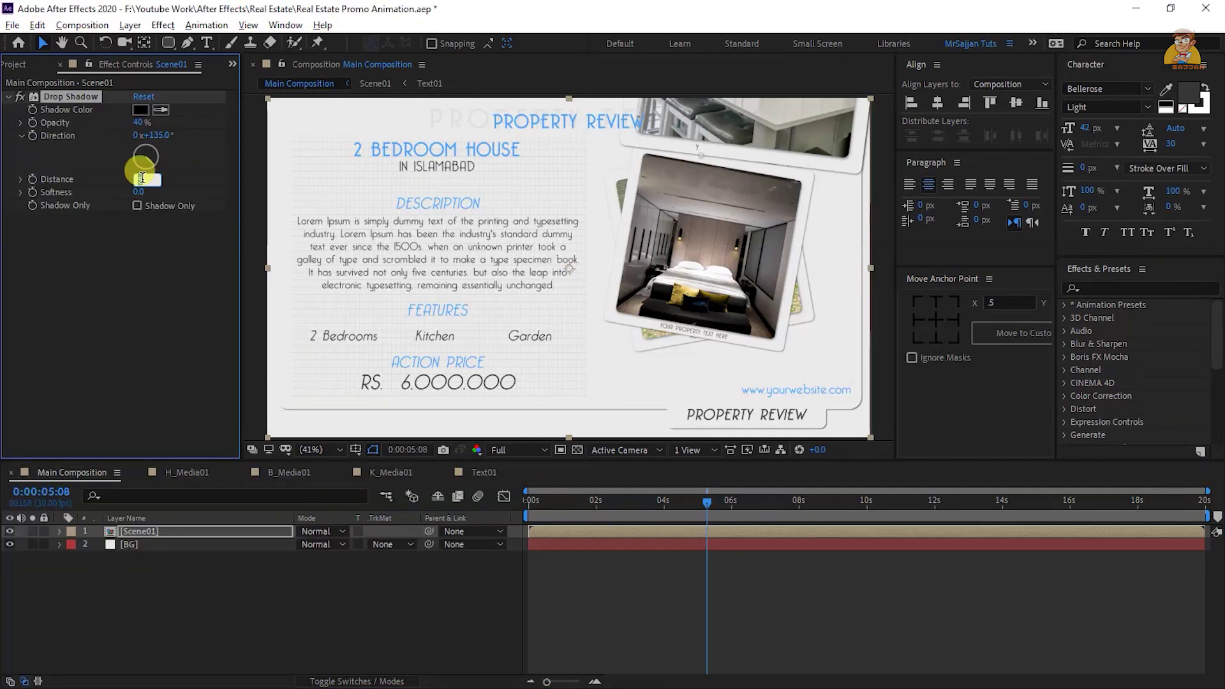
pyautogui.write('8')
pyautogui.click(142, 181)
pyautogui.write('2')
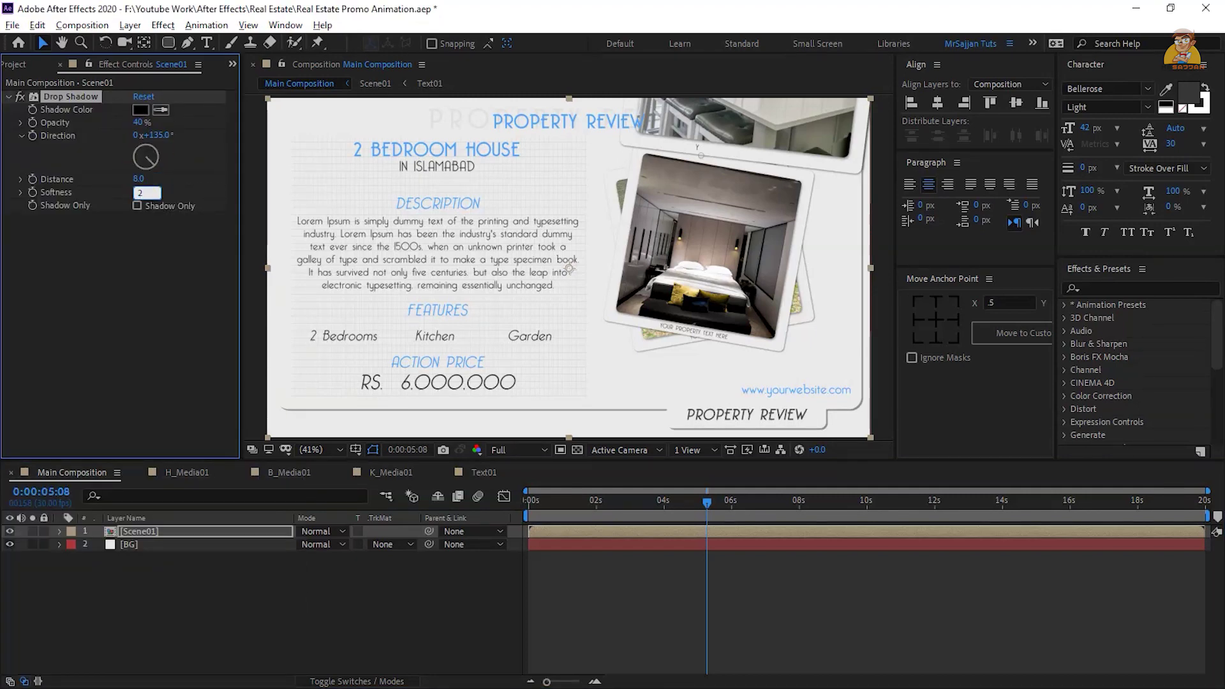
pyautogui.write('0')
pyautogui.click(137, 124)
pyautogui.write('2')
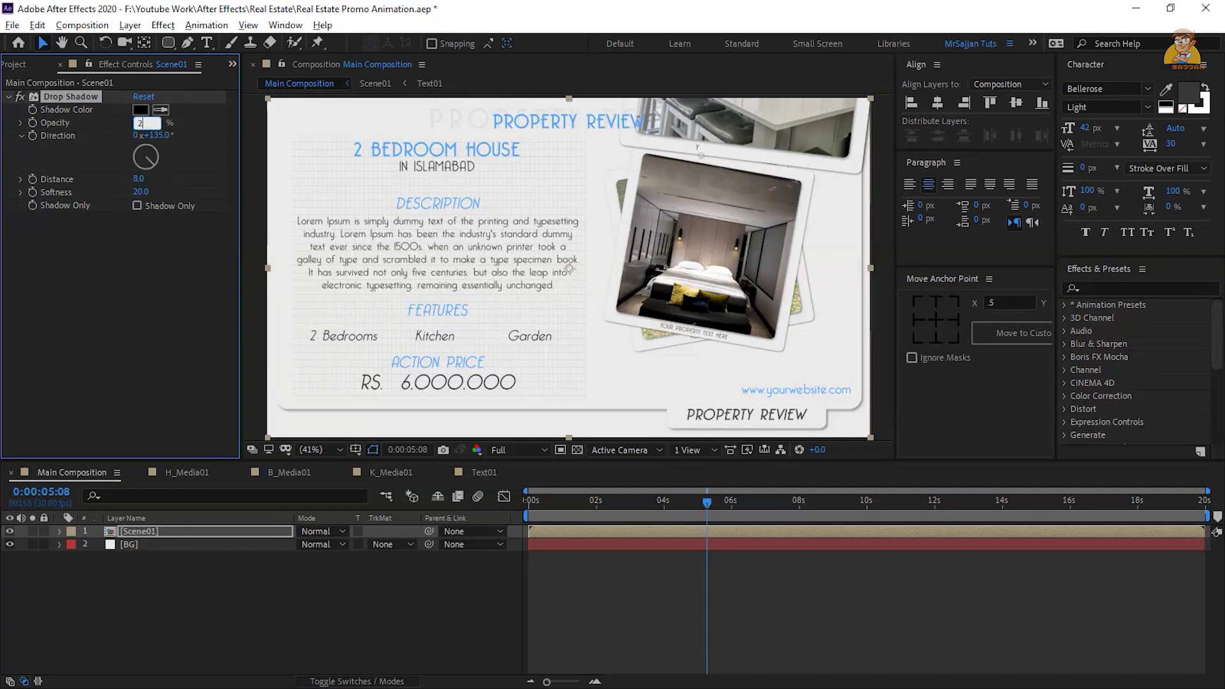
pyautogui.write('5')
pyautogui.click(125, 114)
pyautogui.click(205, 533)
# Animate Scene01's Position from 960,-557.1 at 0s to 960,540 at 1s with a long eased landing
pyautogui.press('p')
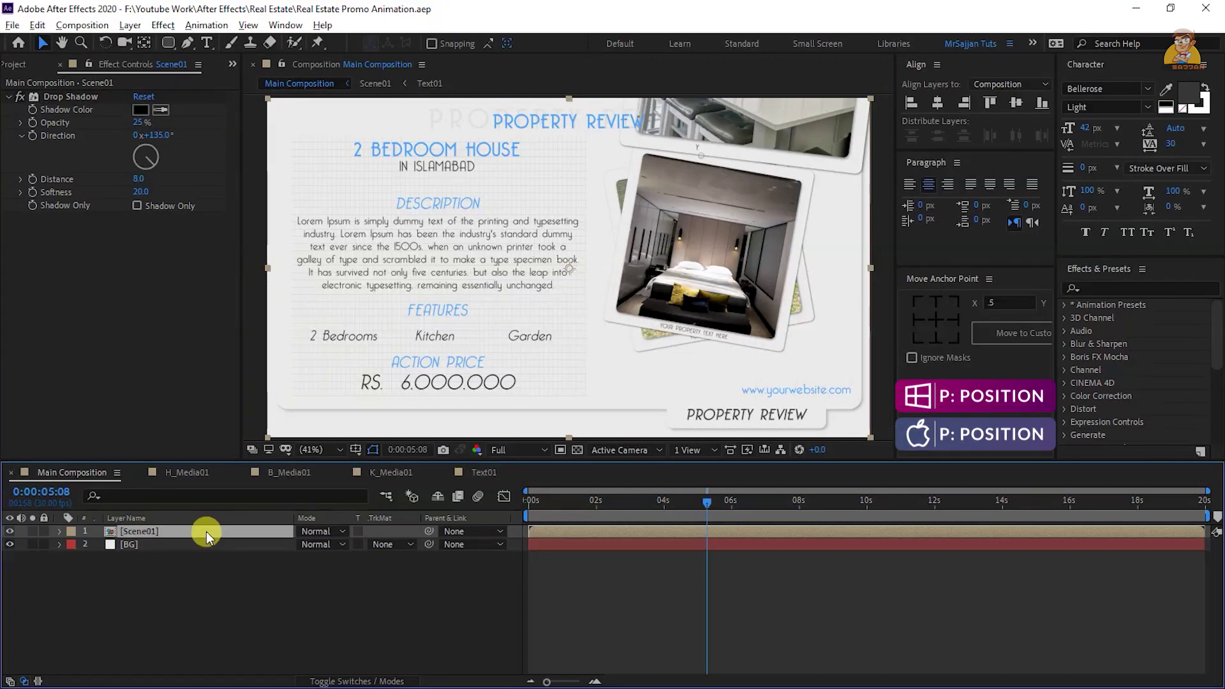
pyautogui.press('=')
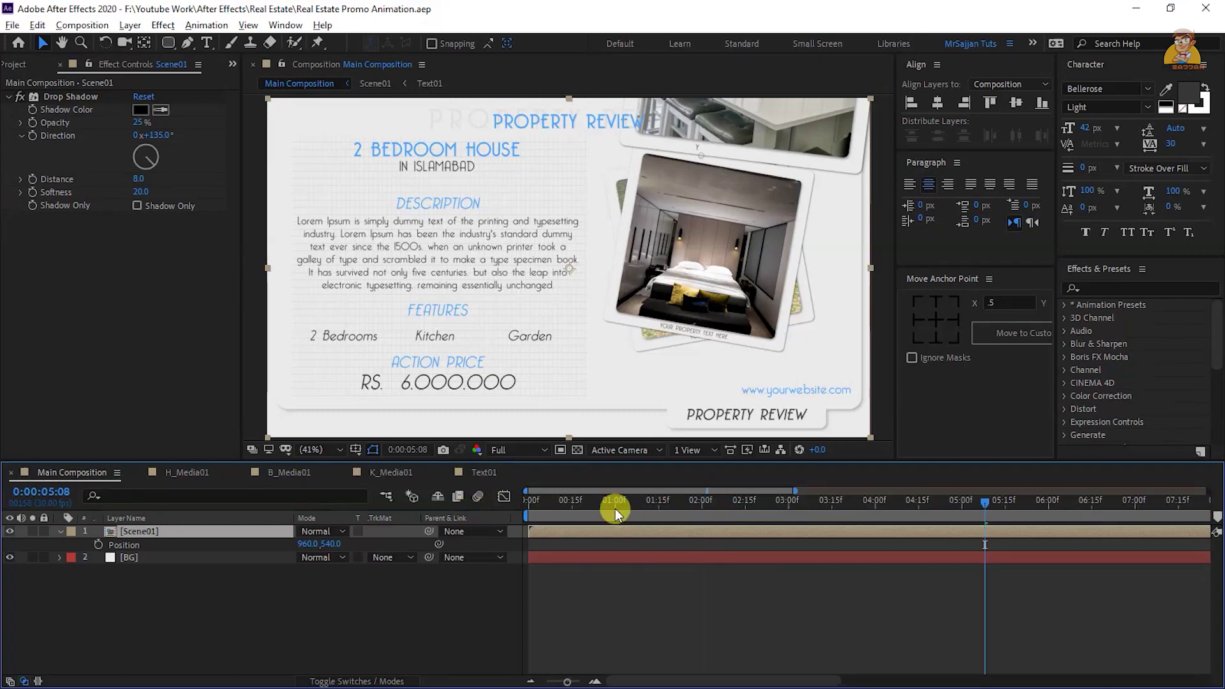
pyautogui.click(615, 508)
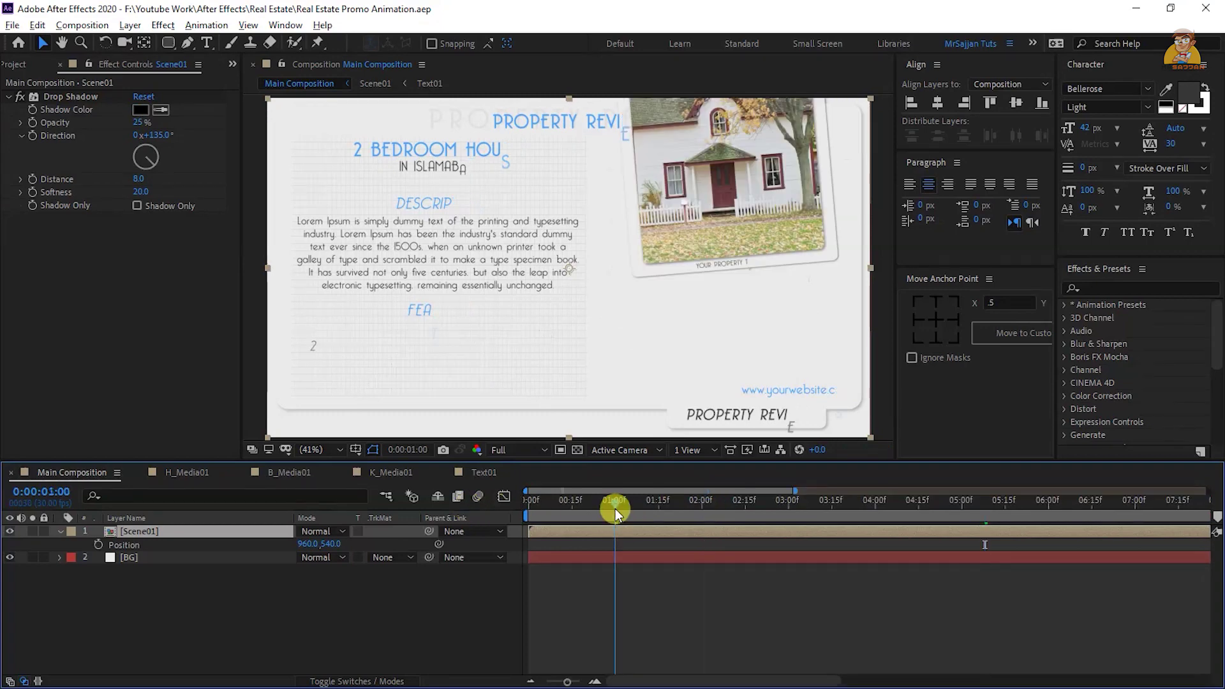
pyautogui.click(98, 544)
pyautogui.click(528, 501)
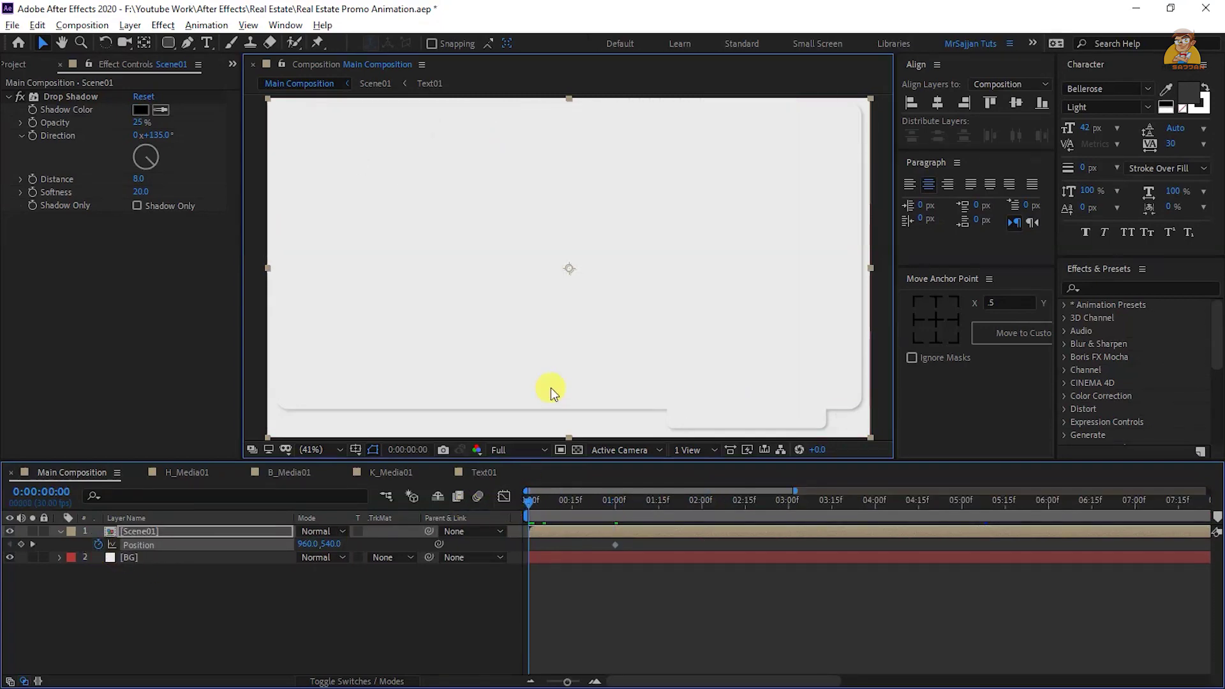
pyautogui.moveTo(550, 388); pyautogui.dragTo(546, 128)
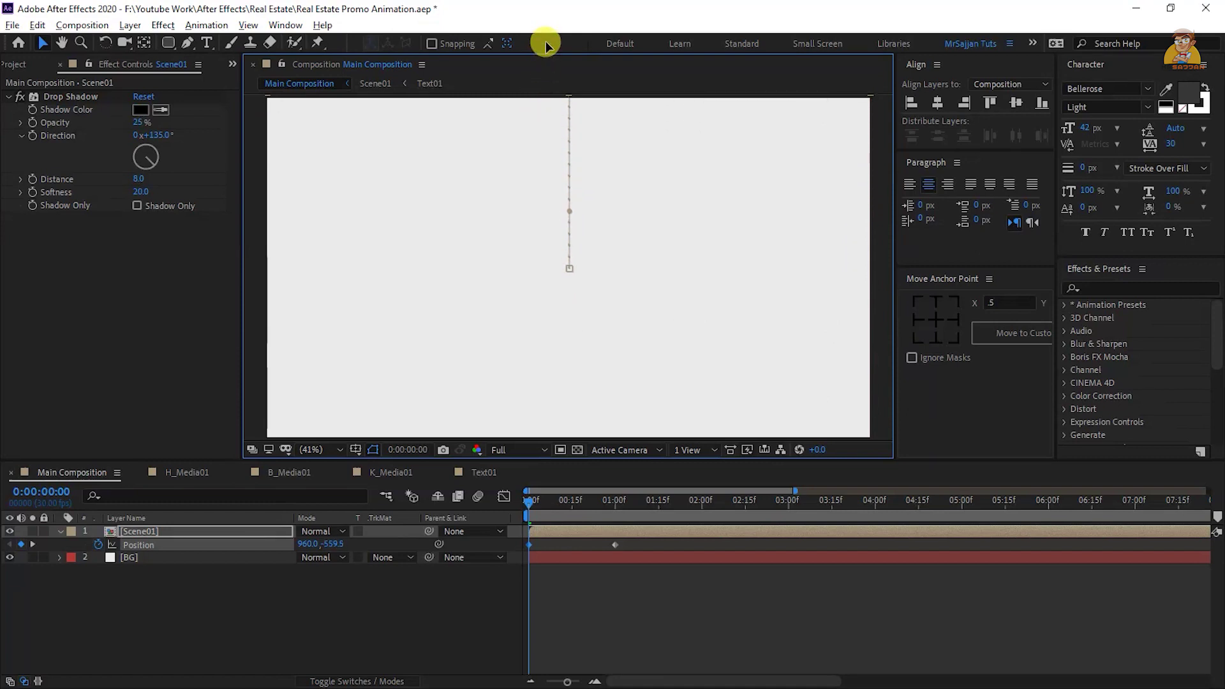
pyautogui.click(633, 501)
pyautogui.moveTo(632, 542); pyautogui.dragTo(522, 567)
pyautogui.press('F9')
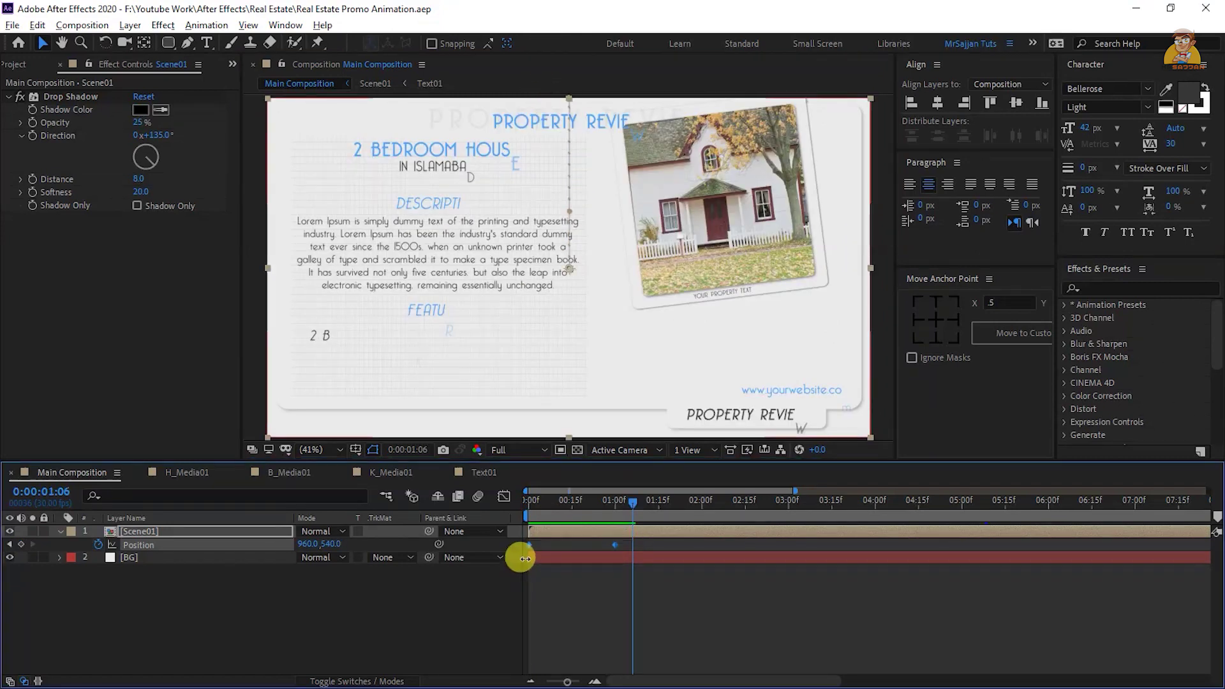
pyautogui.click(504, 497)
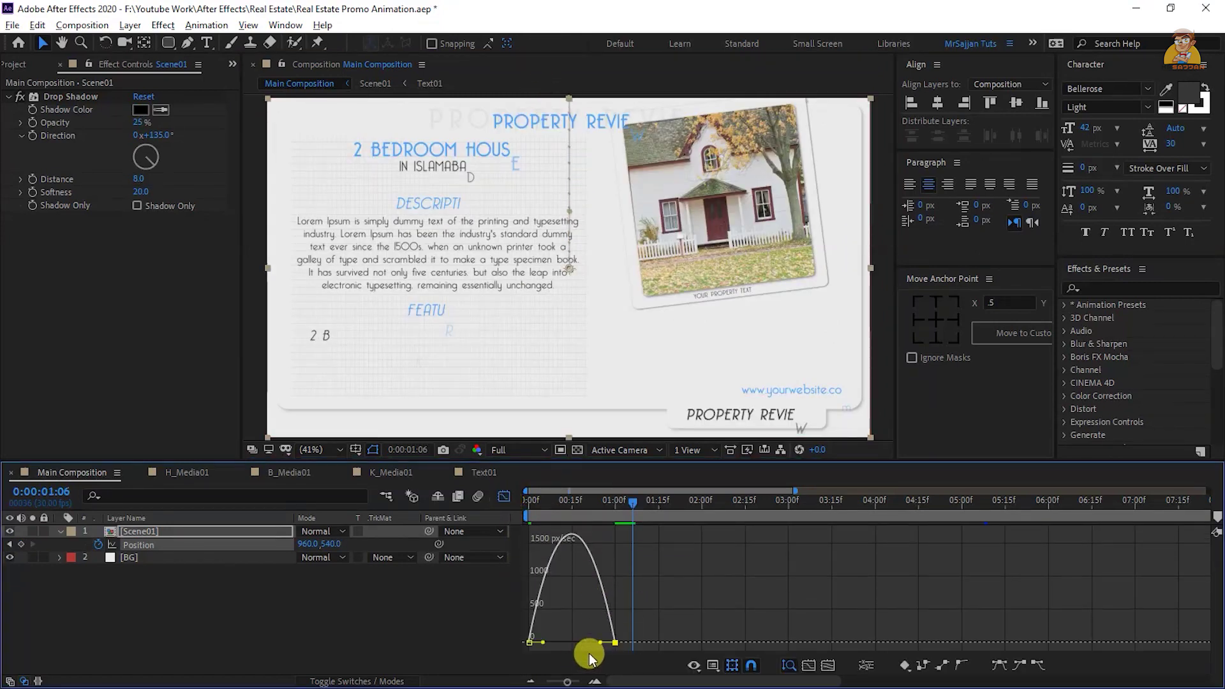
pyautogui.moveTo(598, 643); pyautogui.dragTo(577, 643)
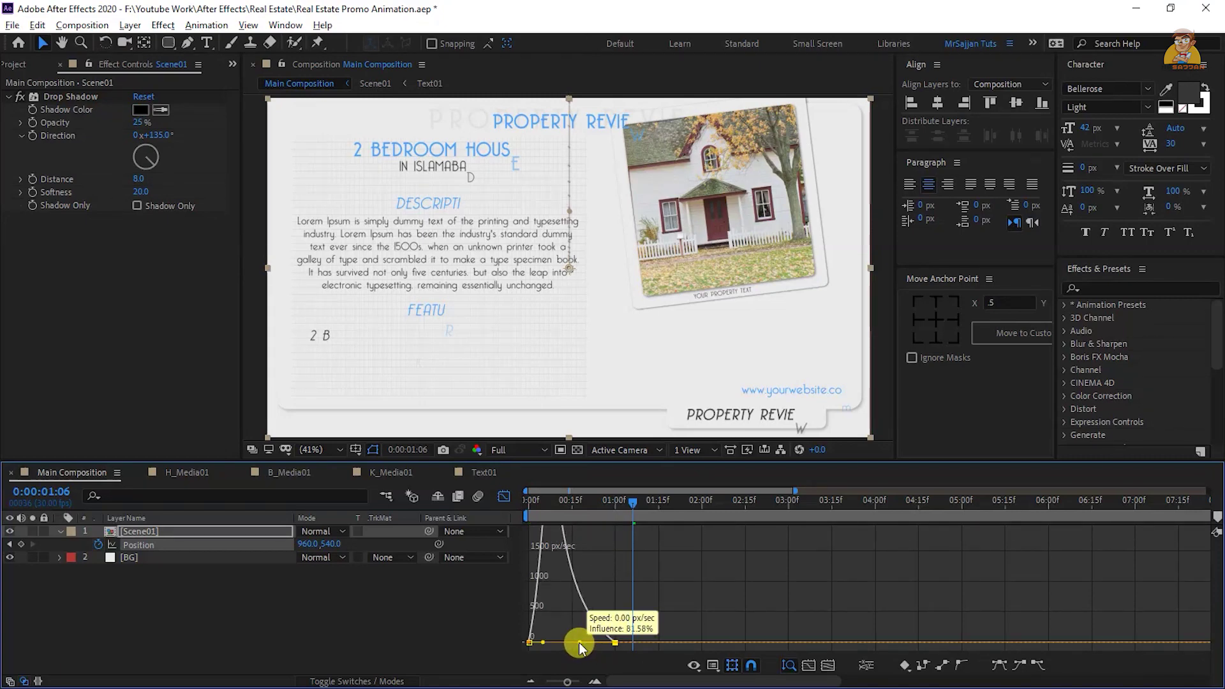
# Delay layers 1–9 inside Scene01 slightly, then preview the intro in Main Composition
pyautogui.doubleClick(205, 531)
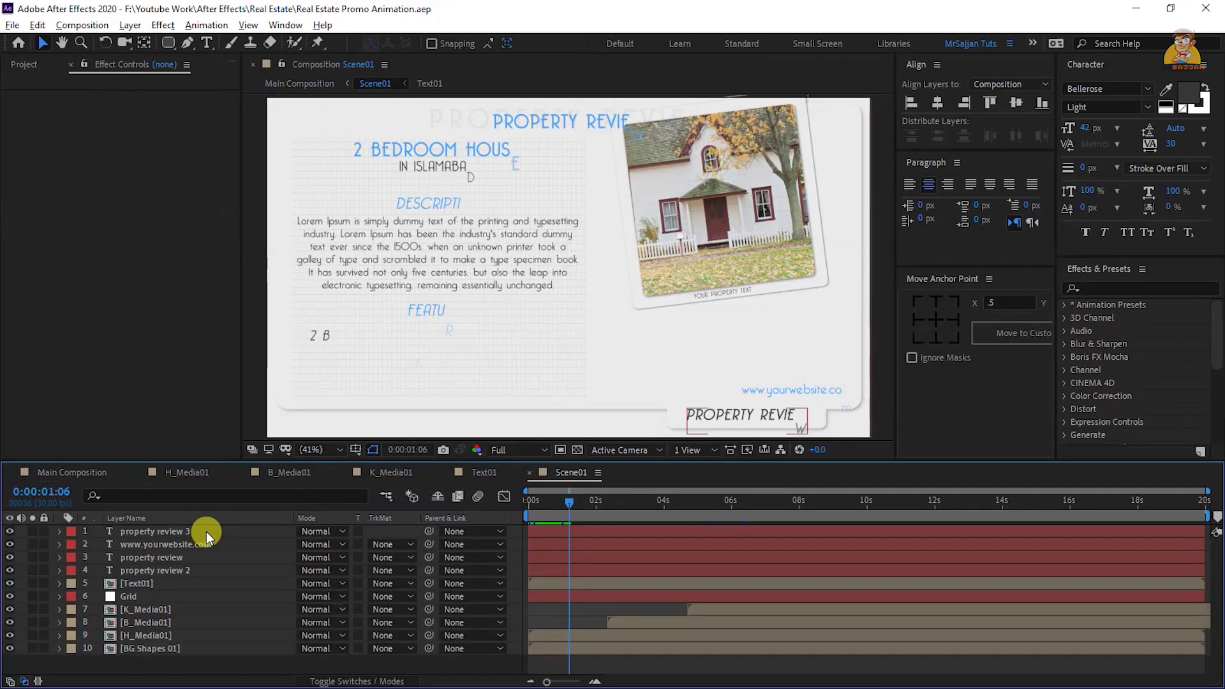
pyautogui.click(174, 638)
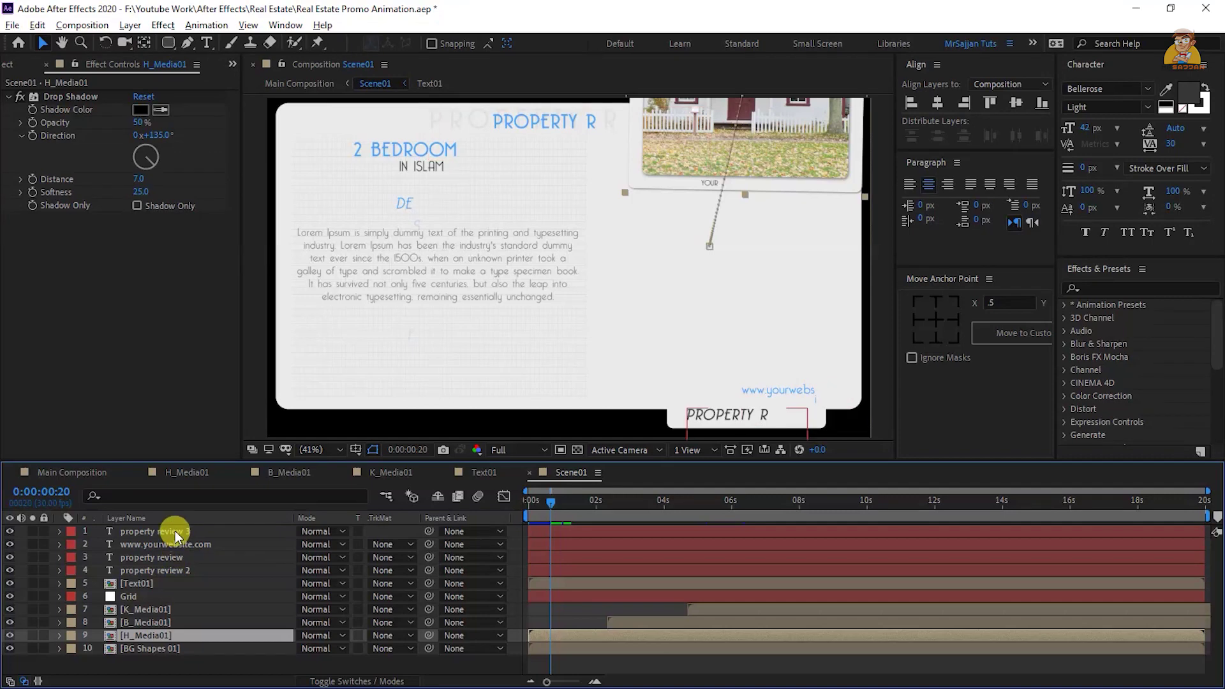
pyautogui.keyDown('shift'); pyautogui.click(175, 531); pyautogui.keyUp('shift')
pyautogui.moveTo(564, 538); pyautogui.dragTo(585, 538)
pyautogui.hotkey('shift', 'Escape')
pyautogui.click(527, 507)
pyautogui.press('space')
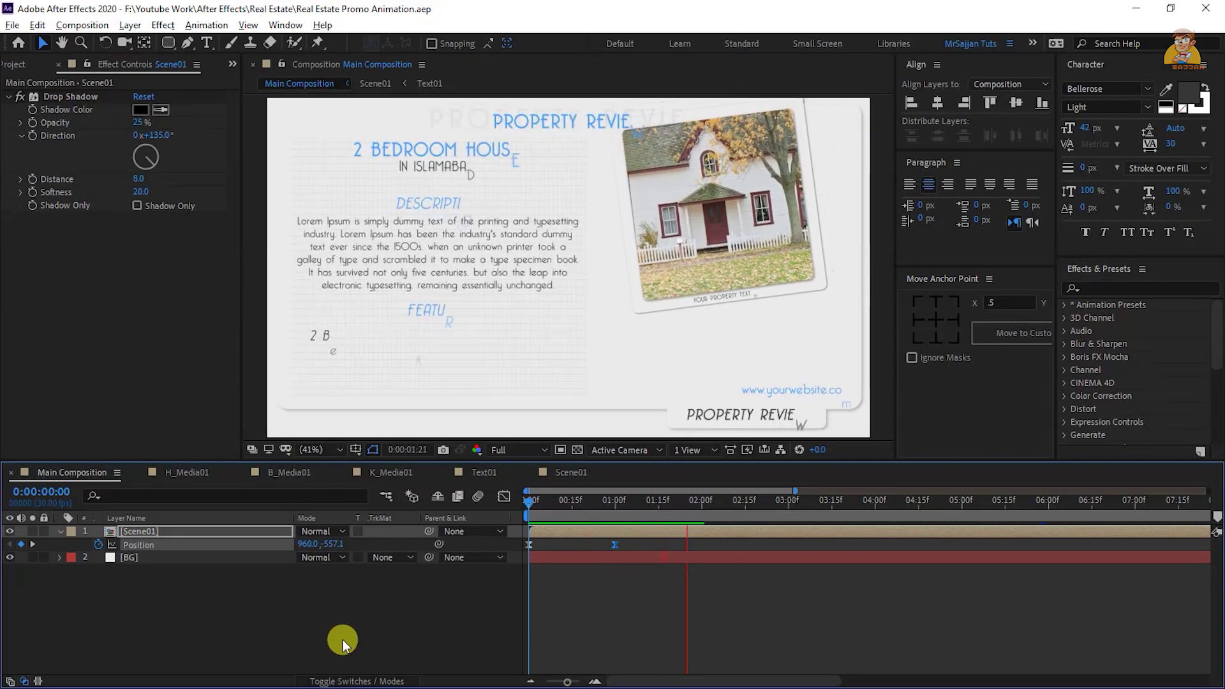
pyautogui.moveTo(620, 515)
pyautogui.mouseDown()
pyautogui.moveTo(569, 516)
pyautogui.moveTo(678, 551)
pyautogui.mouseUp()
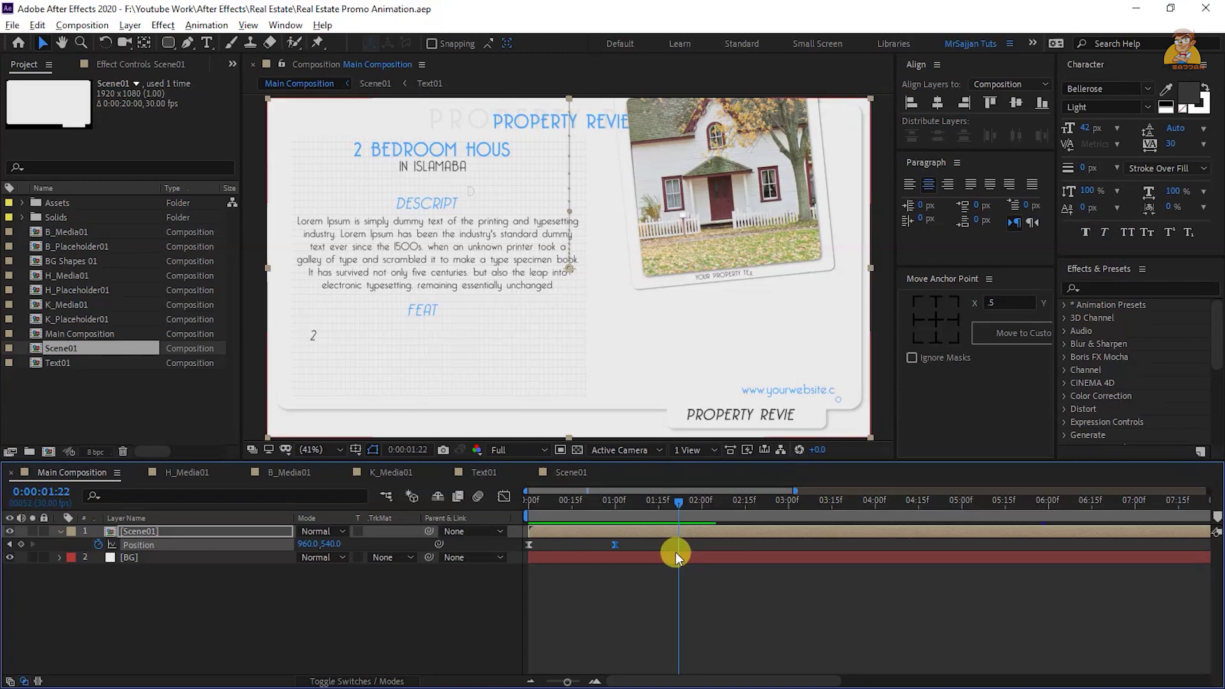
# Duplicate Scene01 as Scene02 and open it
pyautogui.moveTo(676, 552); pyautogui.dragTo(719, 550)
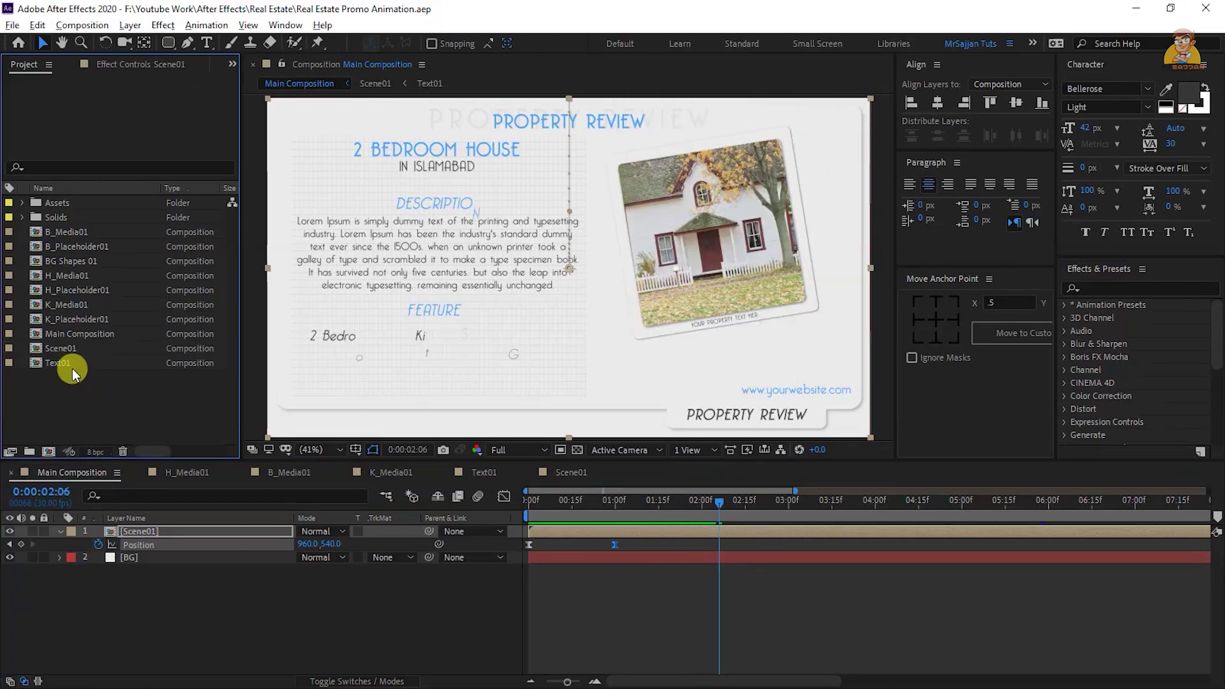
pyautogui.click(67, 352)
pyautogui.hotkey('ctrl', 'd')
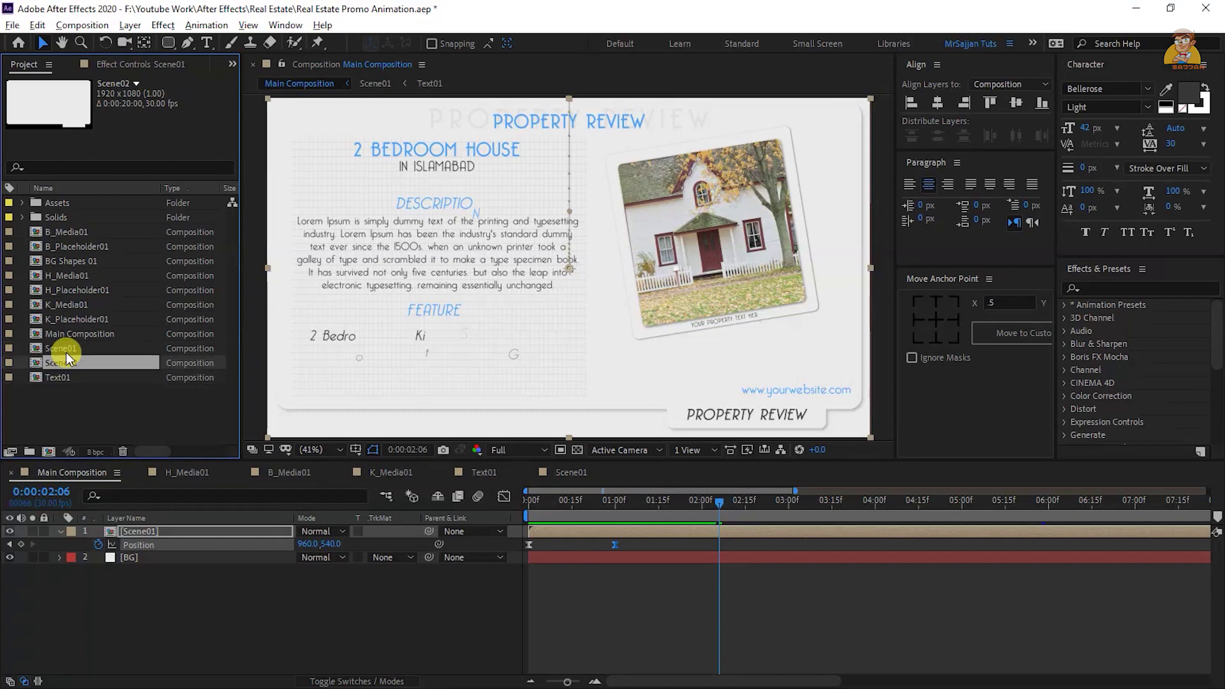
pyautogui.doubleClick(70, 364)
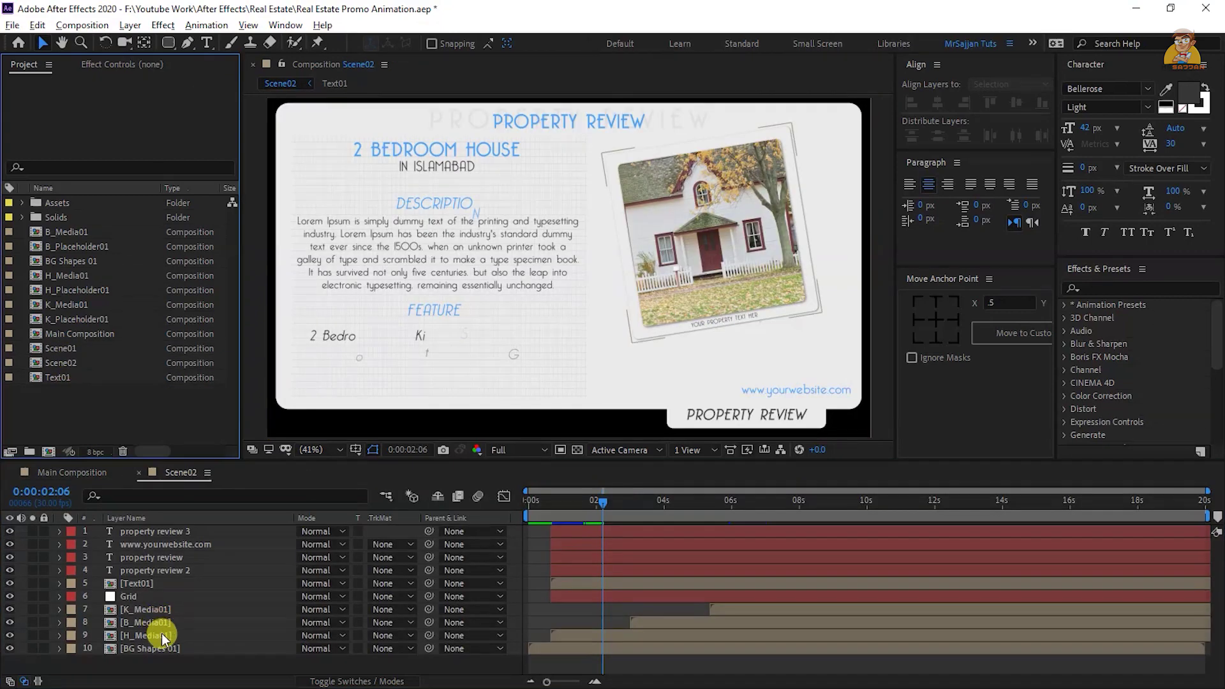
# Duplicate H_Placeholder01 as H_Placeholder02, replace its photo with H02.jpg, and widen it to fill the frame
pyautogui.click(73, 287)
pyautogui.hotkey('ctrl', 'd')
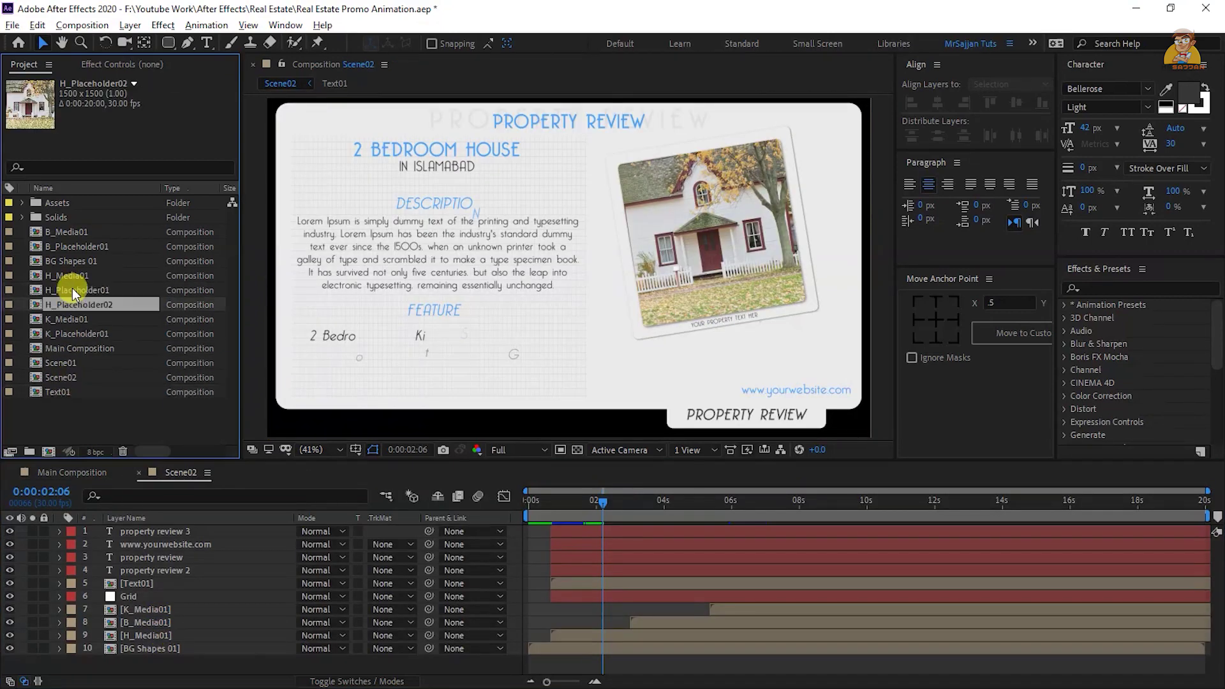
pyautogui.doubleClick(78, 304)
pyautogui.press('s')
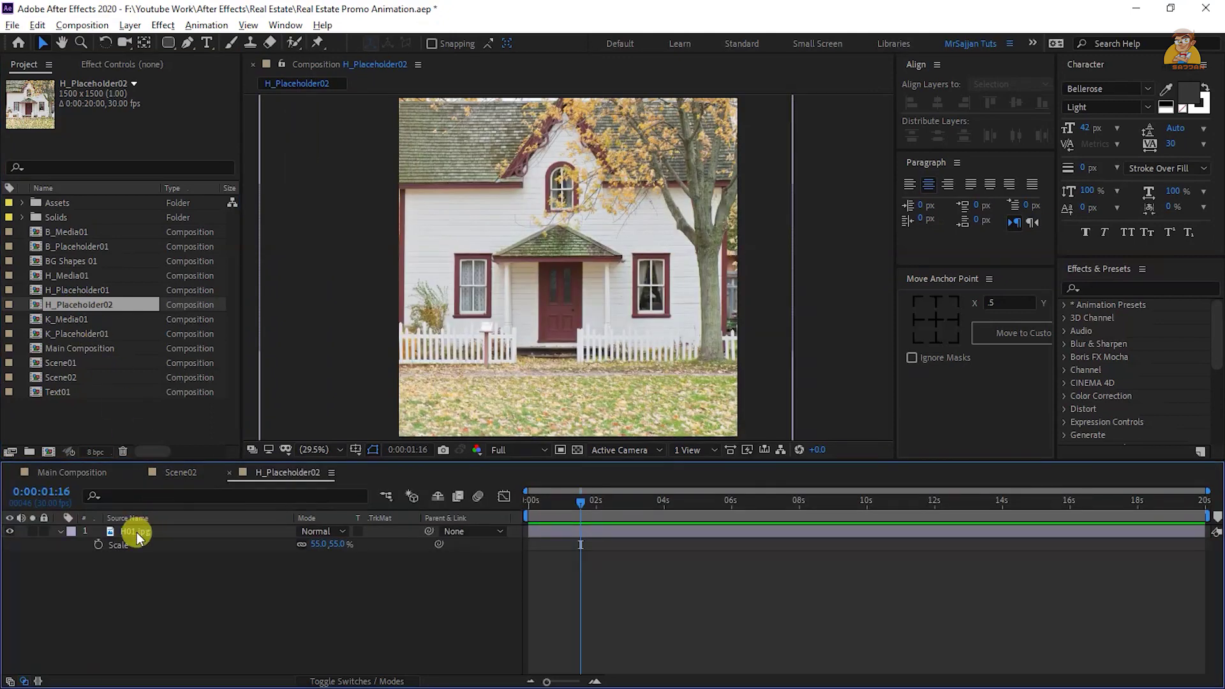
pyautogui.click(137, 532)
pyautogui.click(23, 204)
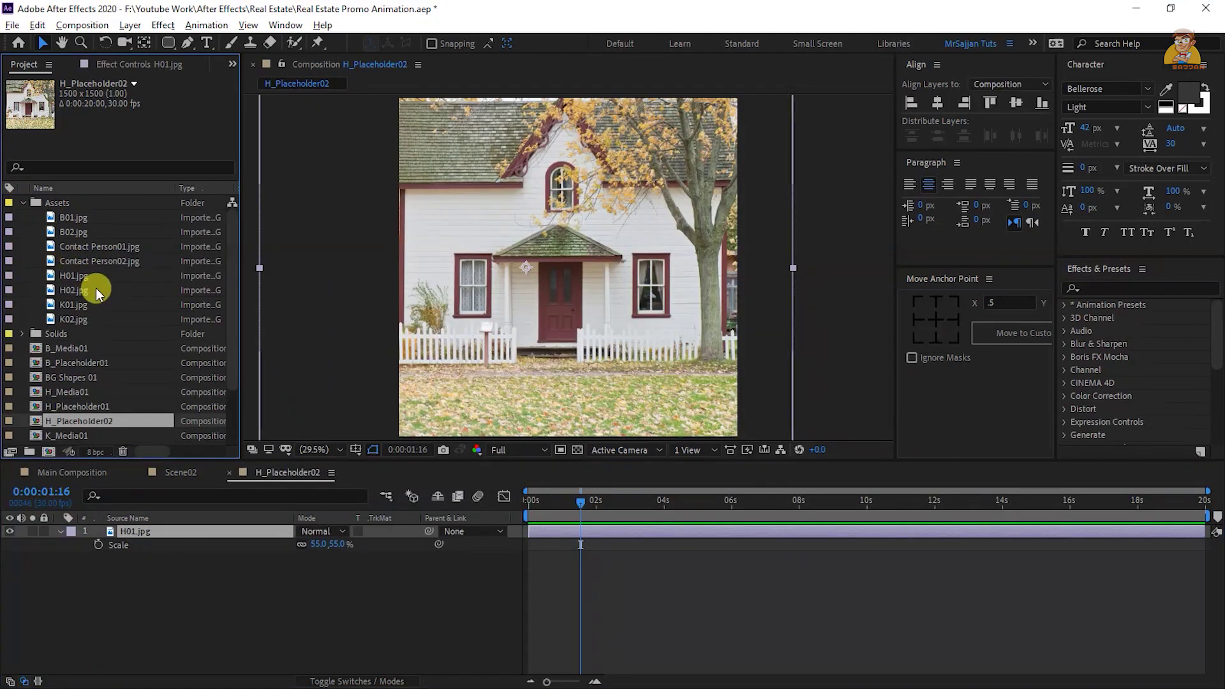
pyautogui.moveTo(73, 290); pyautogui.dragTo(173, 542)
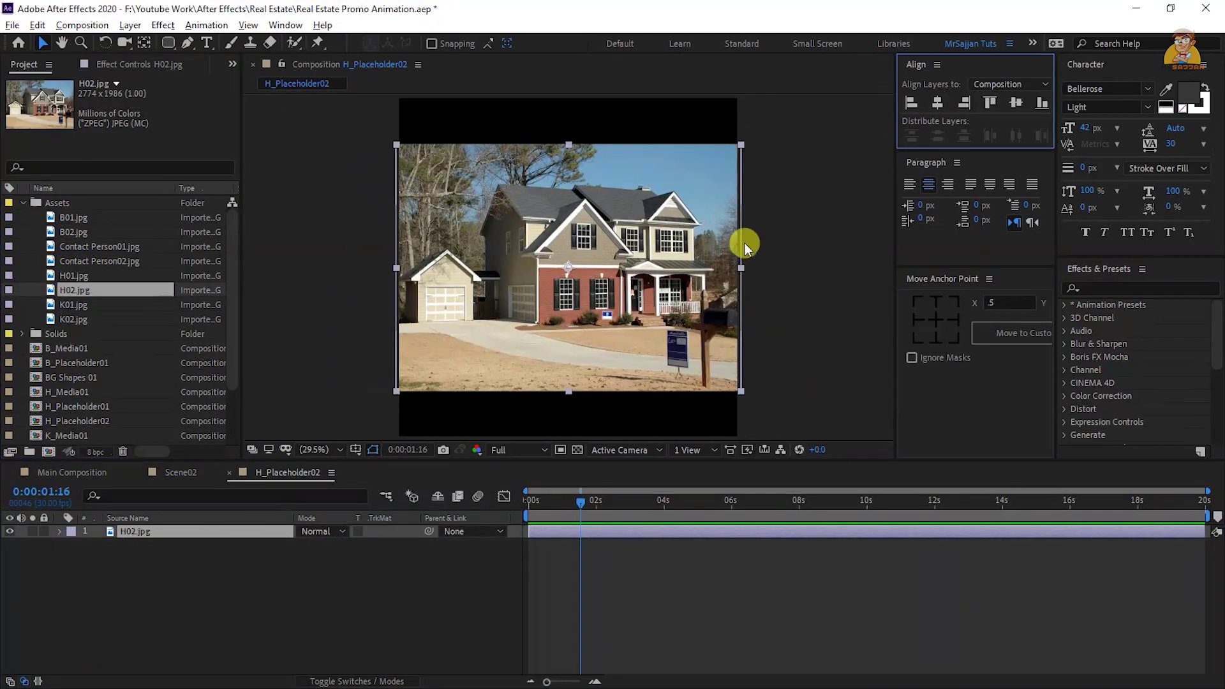
pyautogui.moveTo(741, 266); pyautogui.dragTo(810, 268)
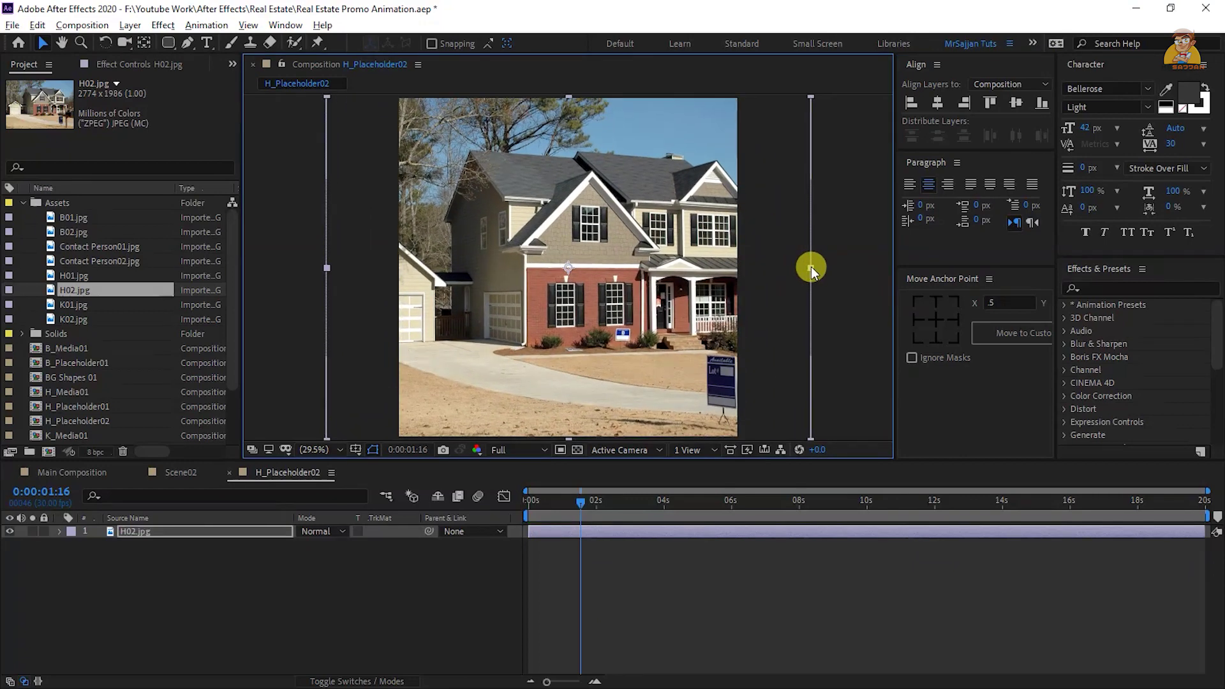
# Duplicate B_Placeholder01 as B_Placeholder02 and swap in the B02.jpg photo
pyautogui.click(23, 203)
pyautogui.click(77, 246)
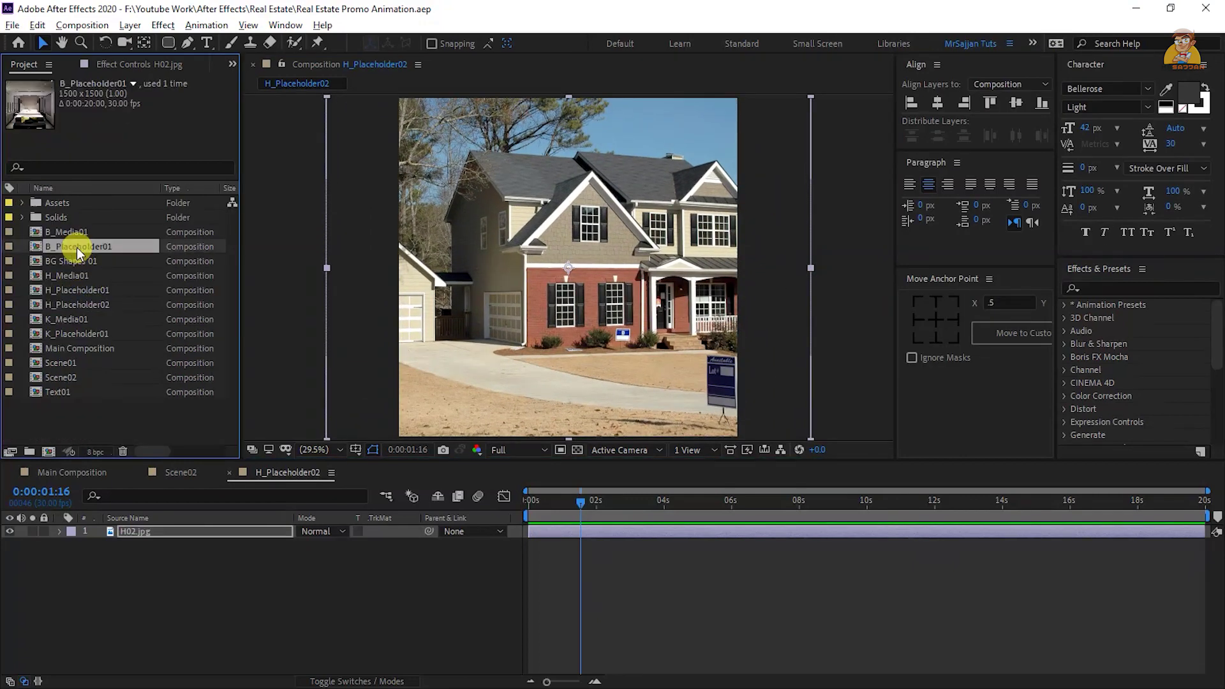
pyautogui.hotkey('ctrl', 'd')
pyautogui.doubleClick(75, 261)
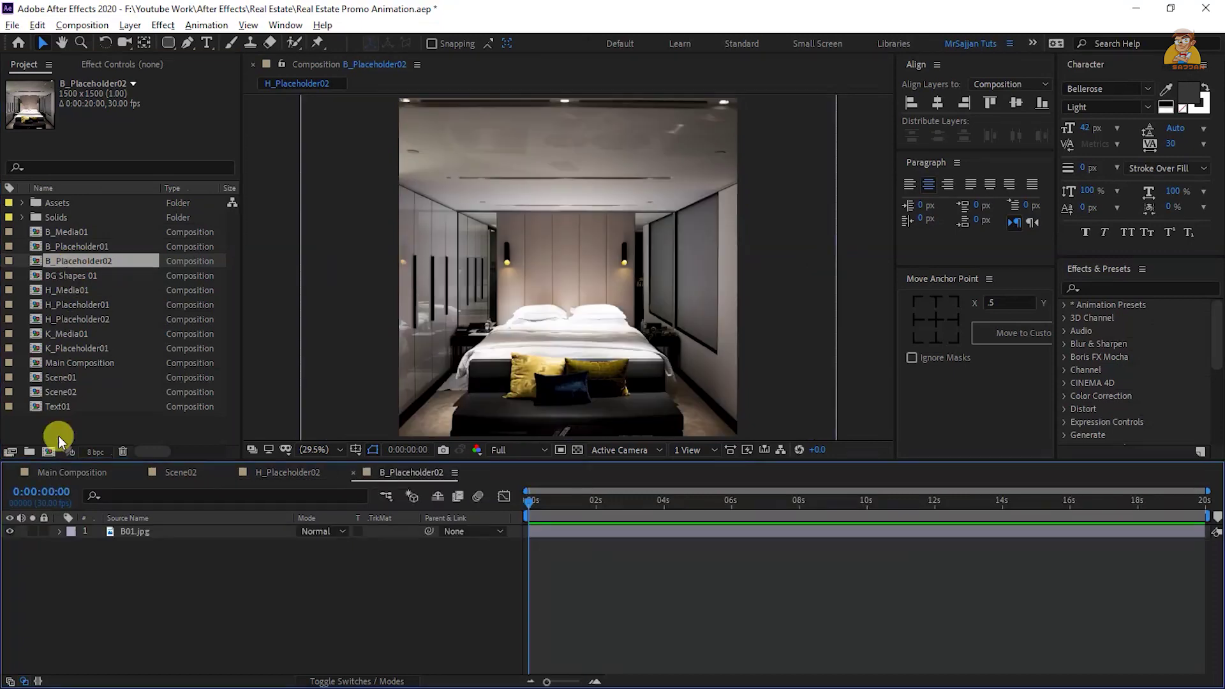
pyautogui.click(163, 531)
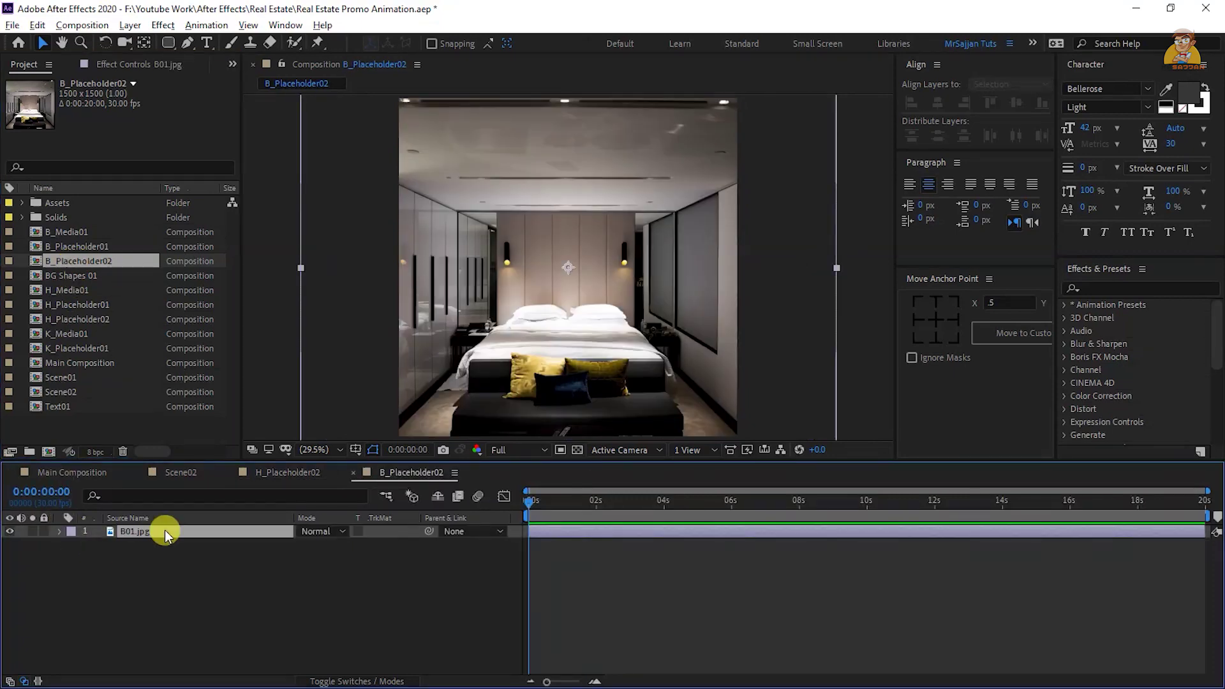
pyautogui.click(23, 203)
pyautogui.moveTo(73, 231); pyautogui.dragTo(354, 260)
# Create K_Placeholder02 from K_Placeholder01 and replace the kitchen photo with K02.jpg
pyautogui.scroll(-2, 76, 382)
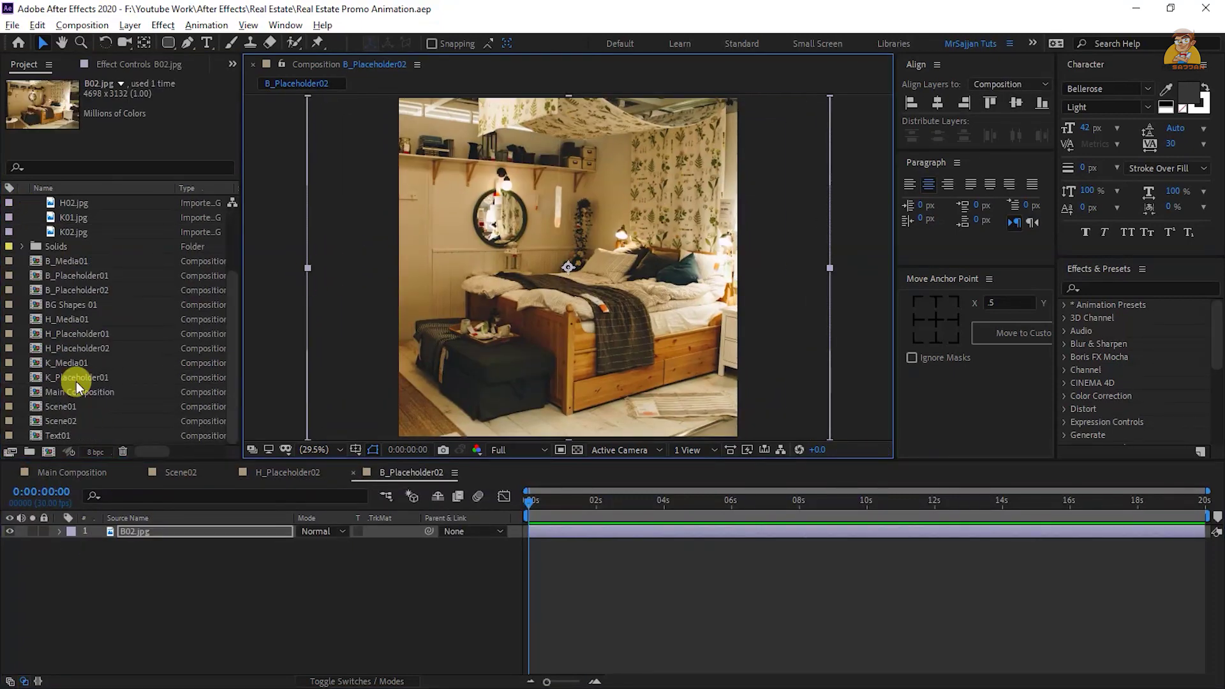
pyautogui.click(76, 378)
pyautogui.scroll(-3, 75, 381)
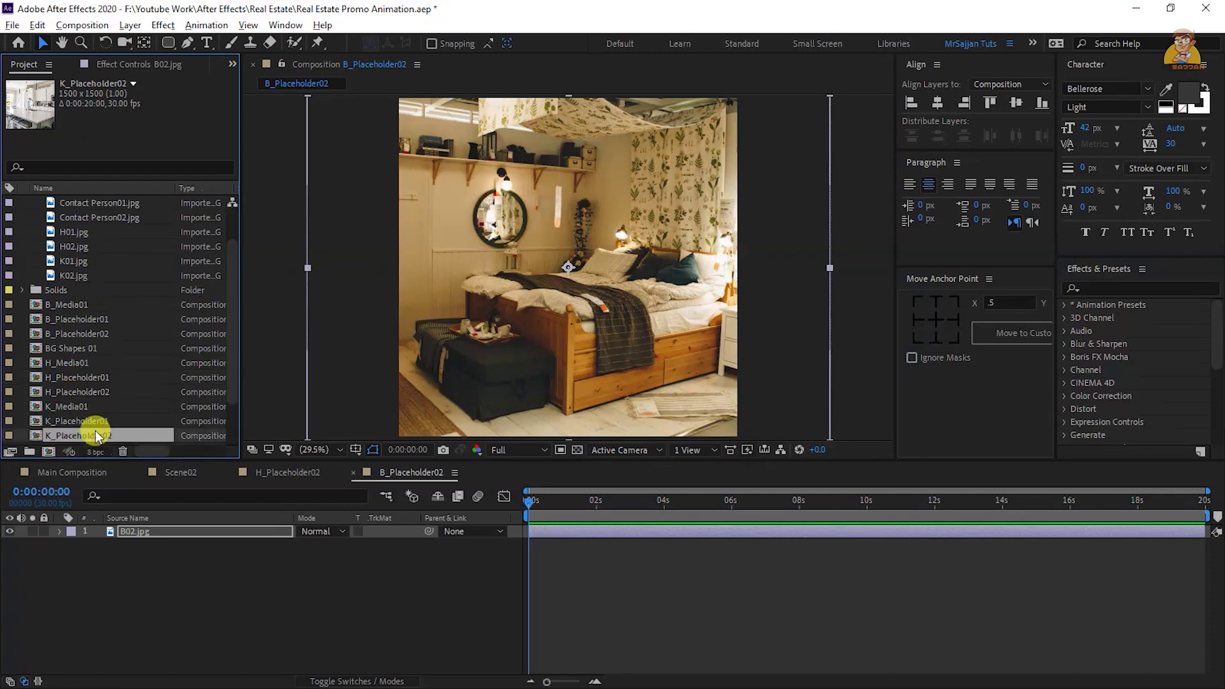
pyautogui.doubleClick(97, 435)
pyautogui.click(148, 528)
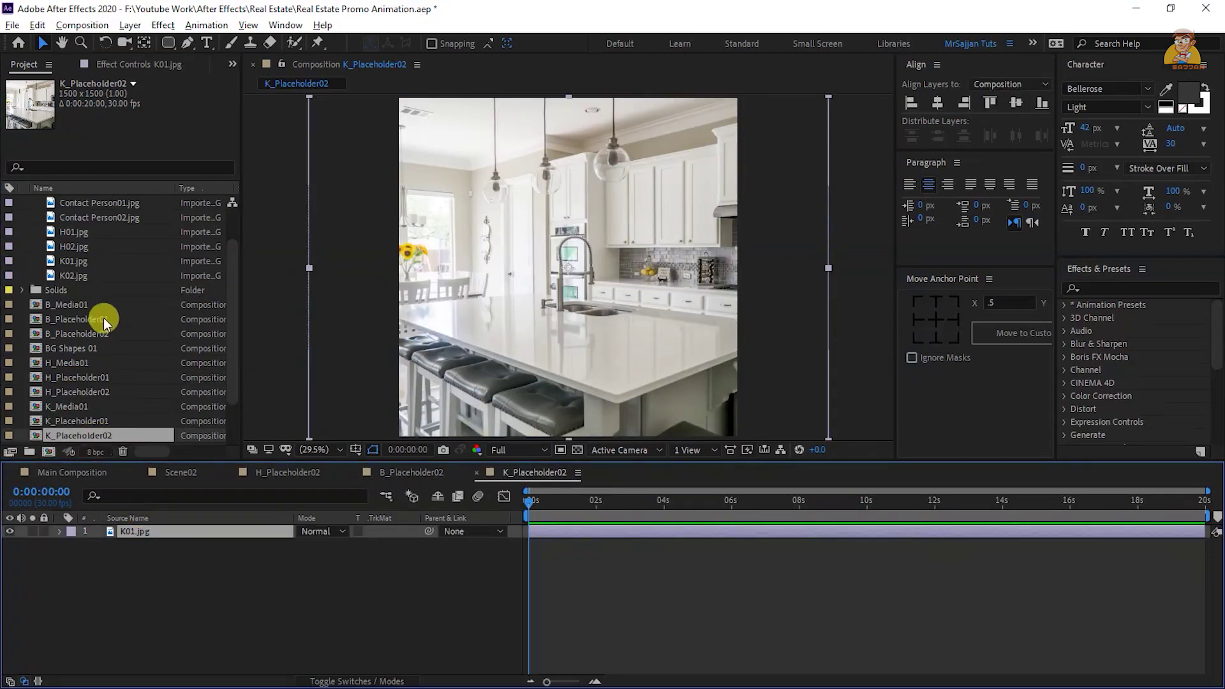
pyautogui.moveTo(78, 274); pyautogui.dragTo(202, 534)
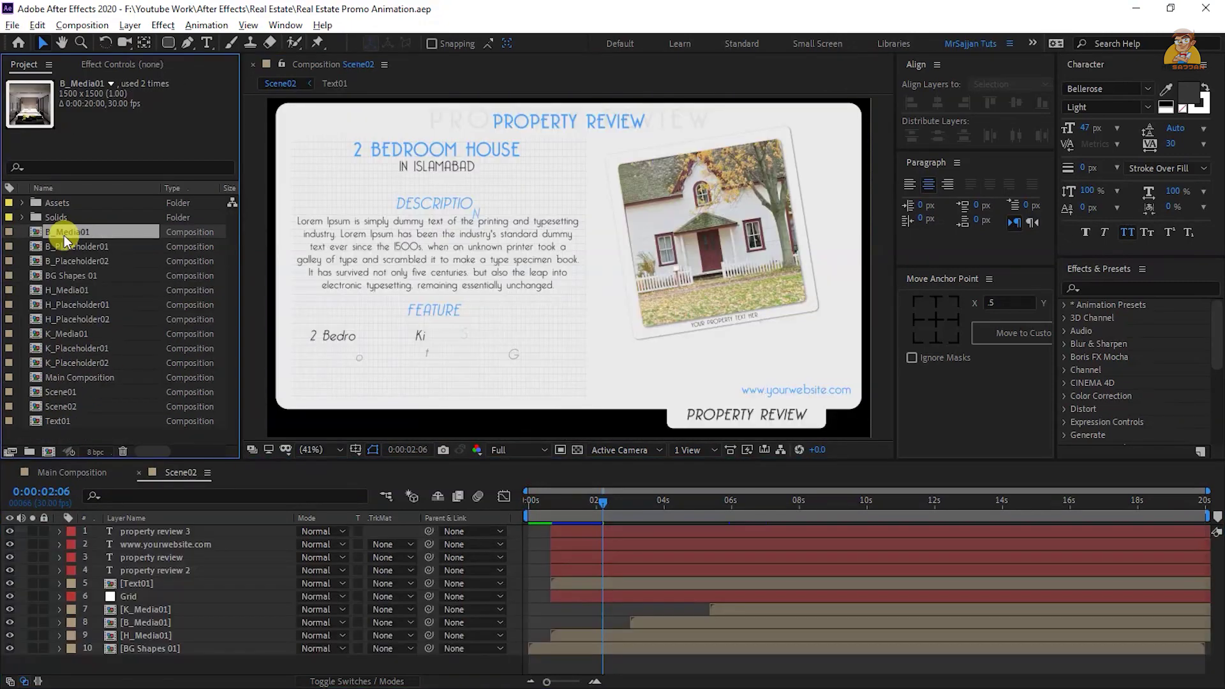
# Duplicate B_Media01 as B_Media02 and swap its placeholder layer for B_Placeholder02
pyautogui.hotkey('ctrl', 'd')
pyautogui.doubleClick(67, 245)
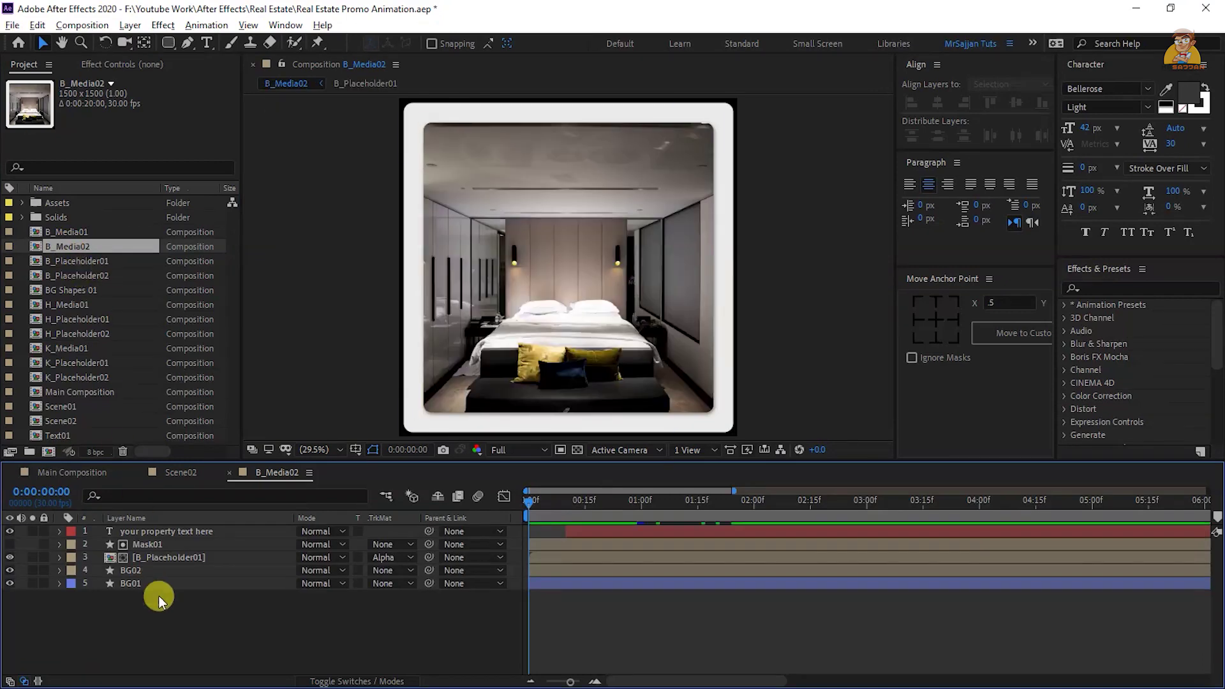
pyautogui.click(163, 556)
pyautogui.moveTo(68, 275); pyautogui.dragTo(179, 558)
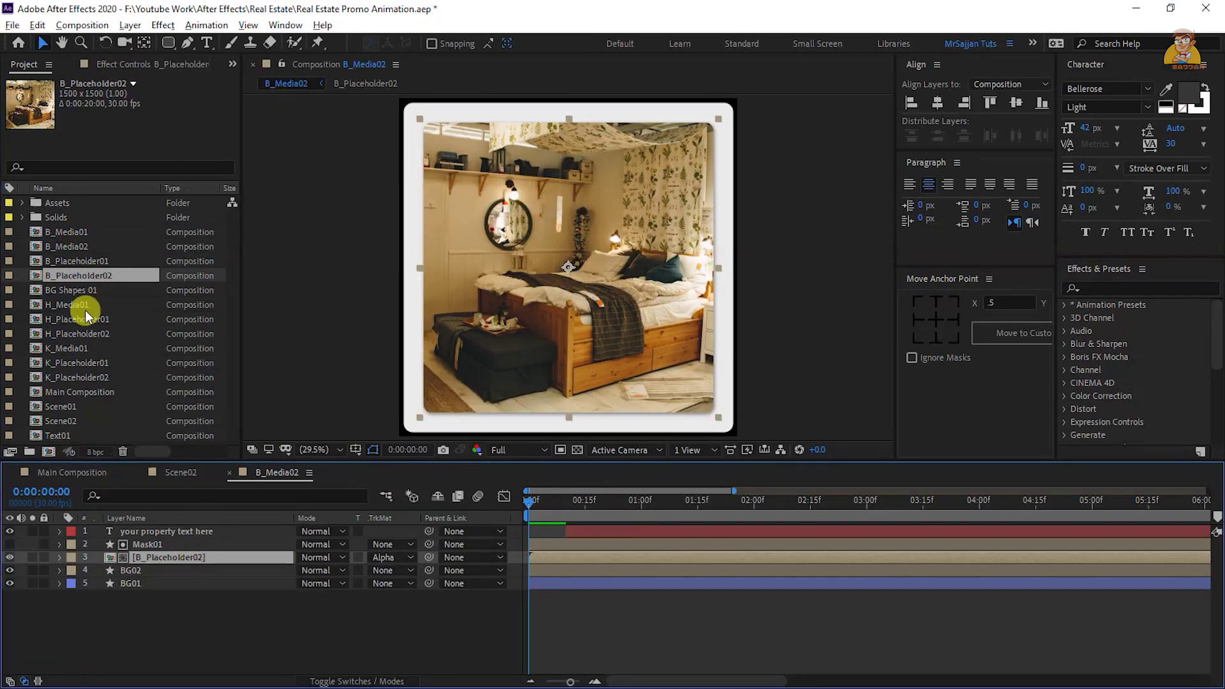
# Duplicate H_Media01 as H_Media02 and swap its placeholder layer for H_Placeholder02
pyautogui.click(84, 308)
pyautogui.hotkey('ctrl', 'd')
pyautogui.doubleClick(83, 309)
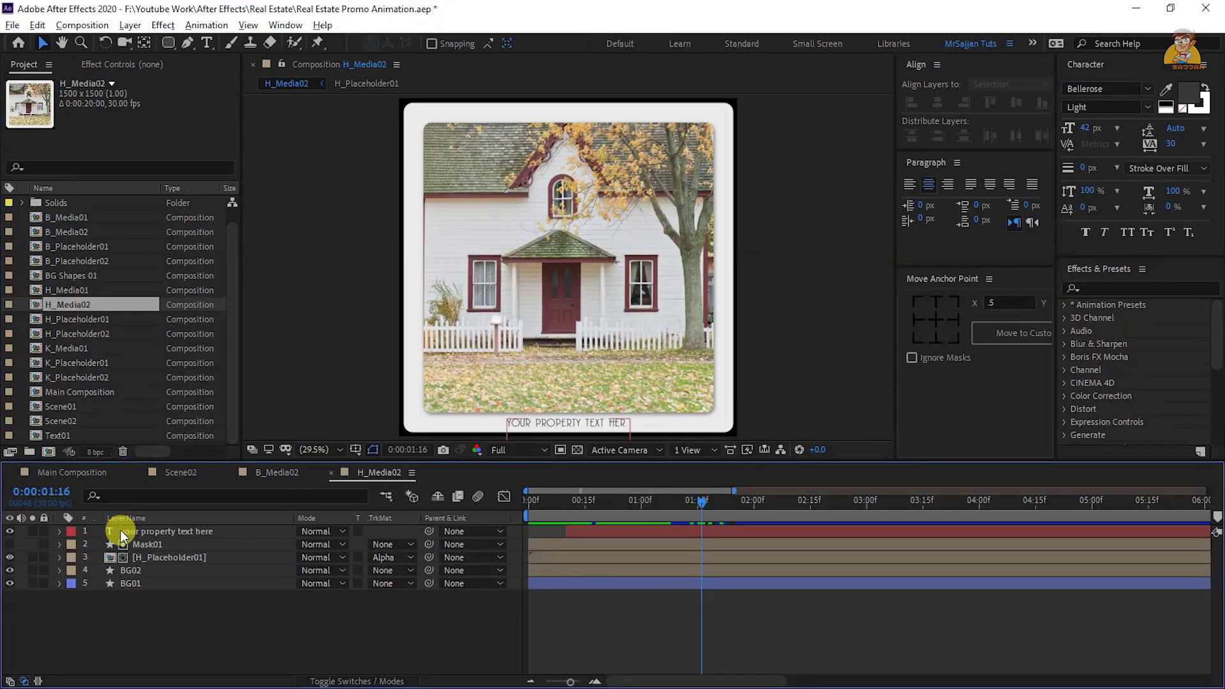
pyautogui.click(148, 556)
pyautogui.keyDown('alt'); pyautogui.moveTo(94, 336); pyautogui.dragTo(179, 557); pyautogui.keyUp('alt')
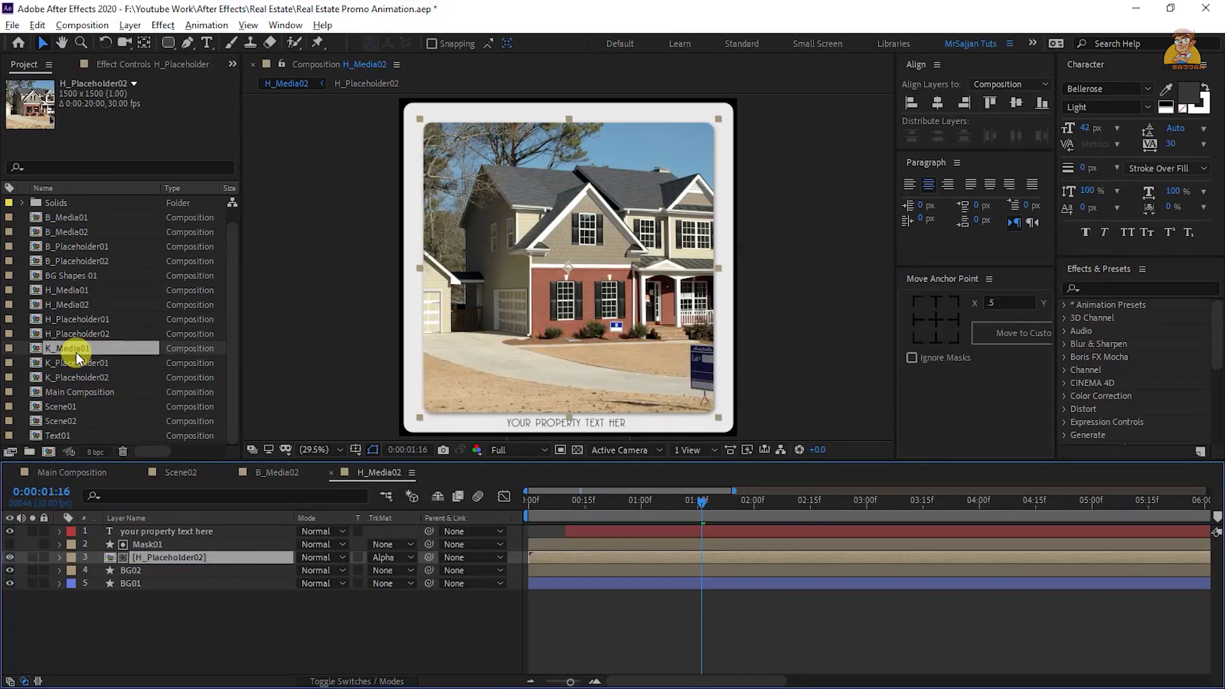
# Create K_Media02 using K_Placeholder02, then duplicate Text01 as Text02
pyautogui.click(75, 352)
pyautogui.scroll(-1, 76, 352)
pyautogui.click(75, 351)
pyautogui.doubleClick(72, 351)
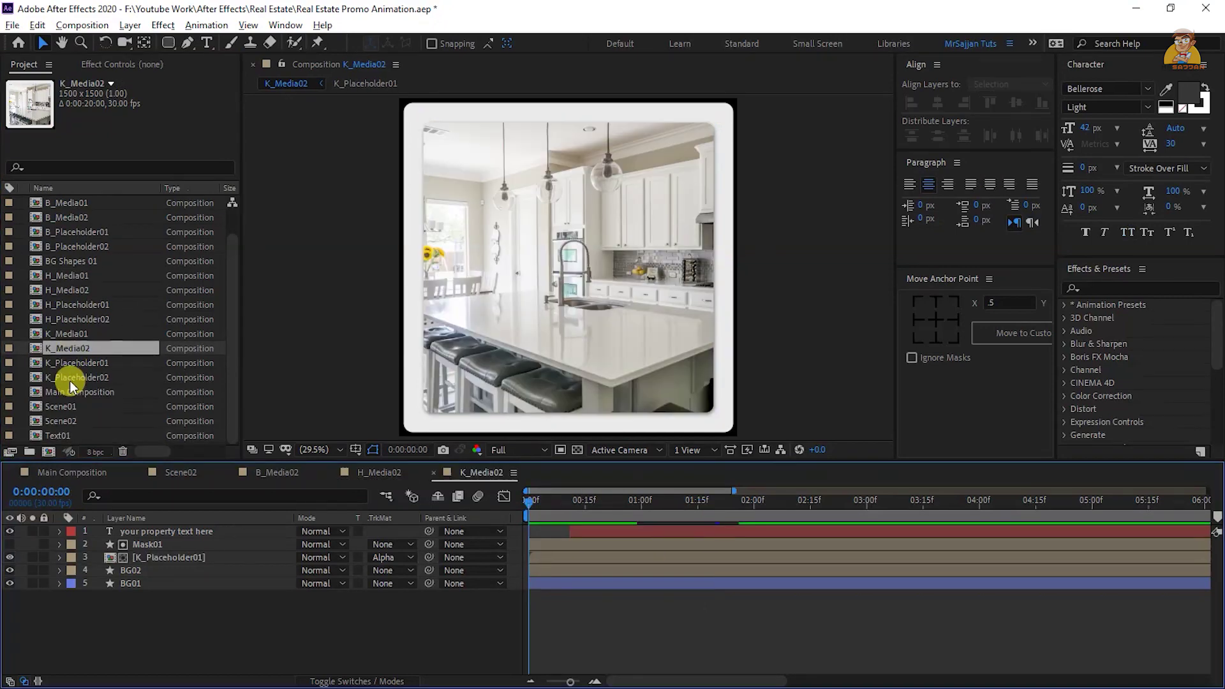
pyautogui.click(159, 561)
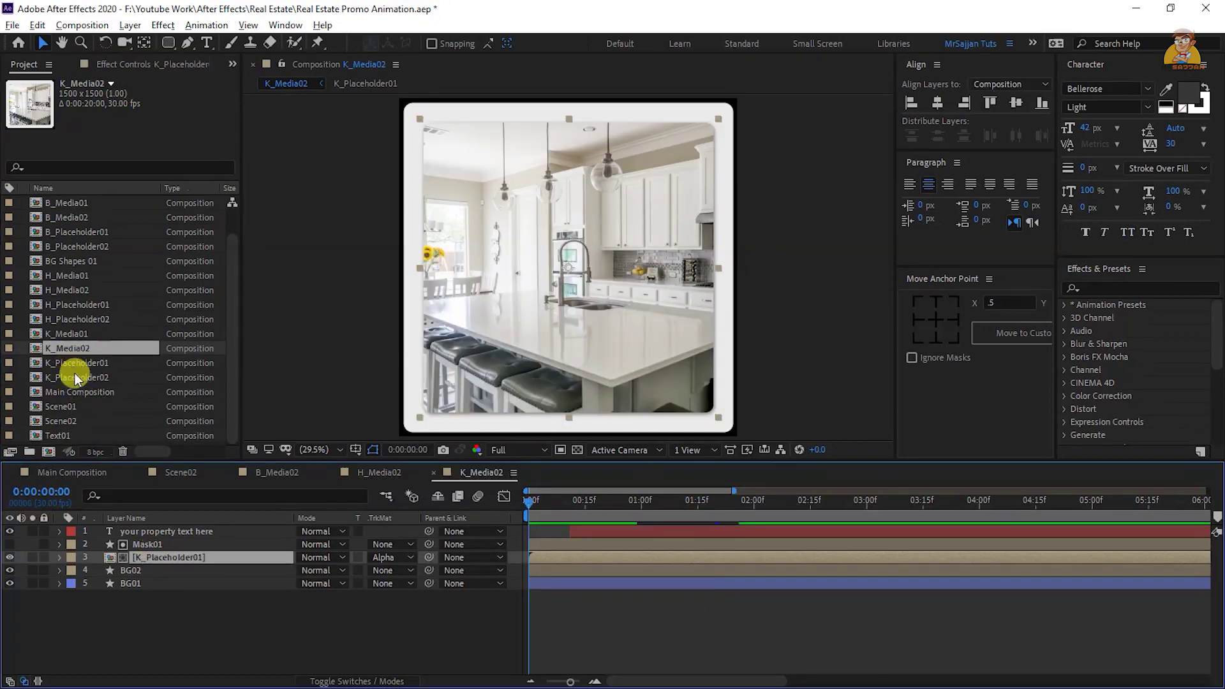
pyautogui.moveTo(76, 378); pyautogui.dragTo(145, 565)
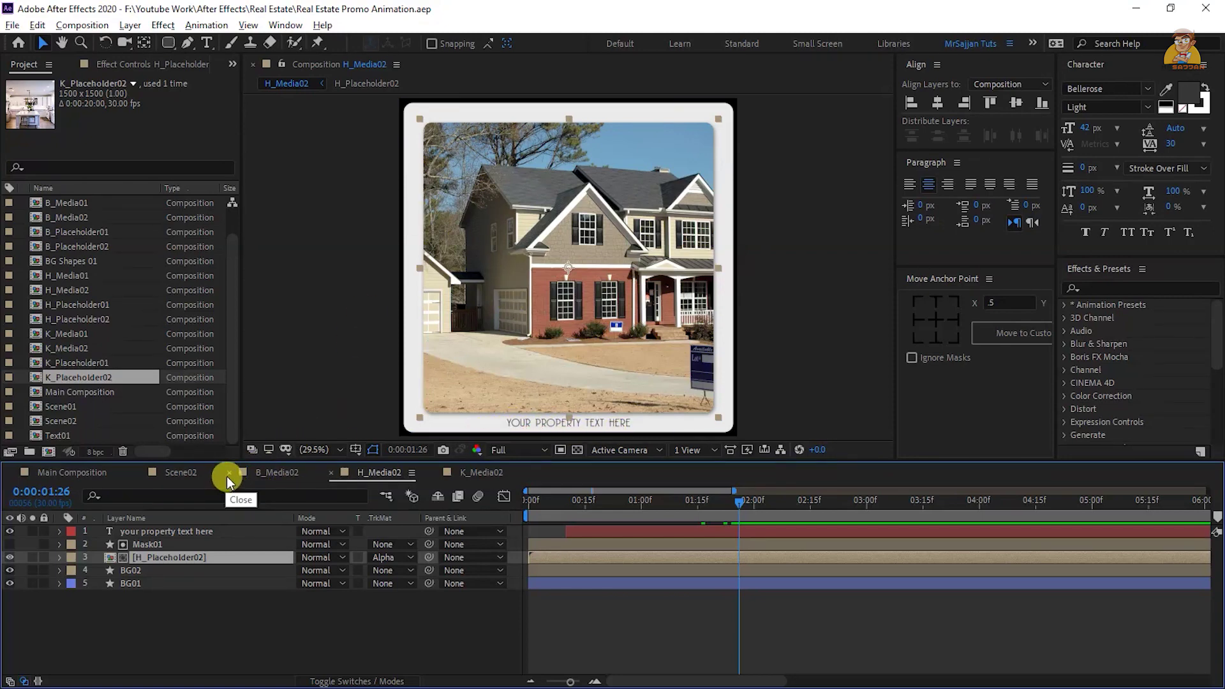
pyautogui.click(75, 435)
pyautogui.hotkey('ctrl', 'd')
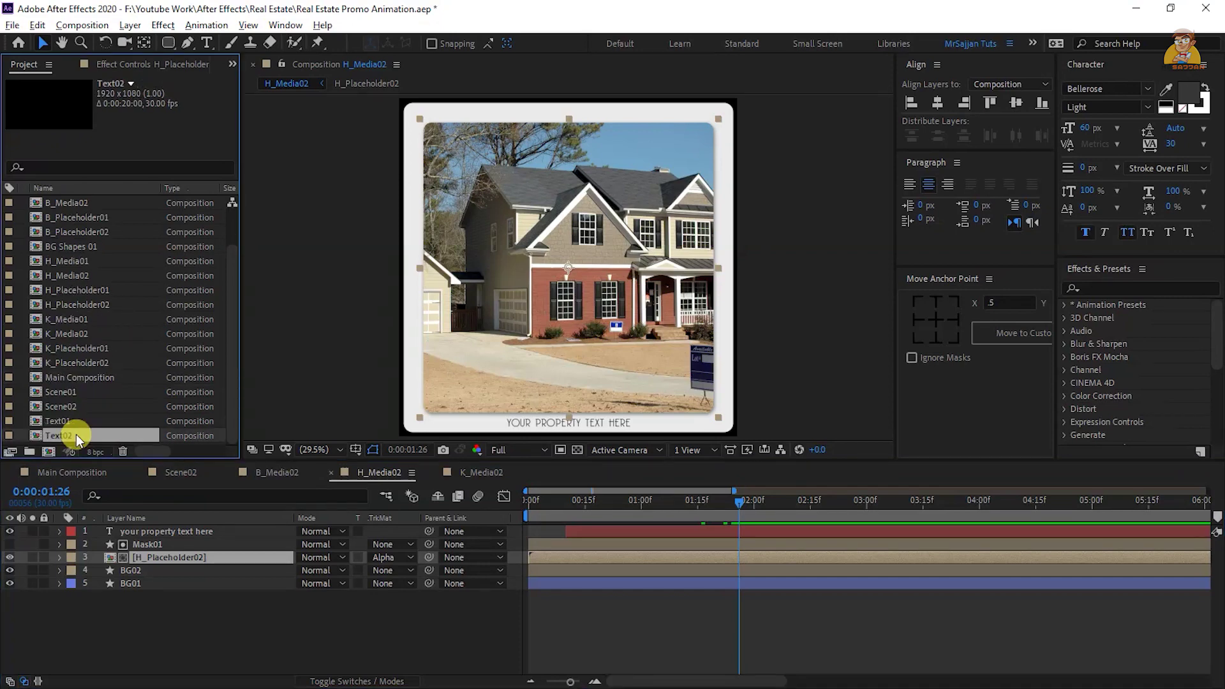
# Open Text02 with 4 BEDROOM HOUSE, IN FAISALABAD and Rs. 8,000,000, then return to Scene02
pyautogui.doubleClick(75, 435)
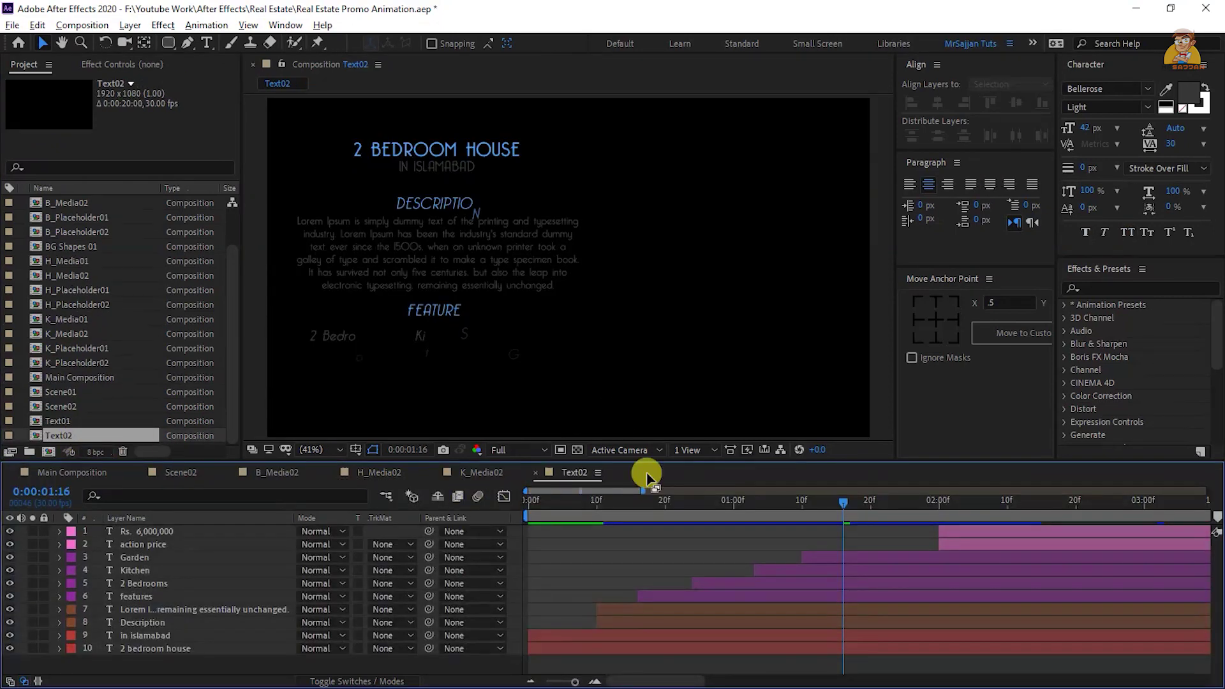
pyautogui.moveTo(685, 501); pyautogui.dragTo(902, 503)
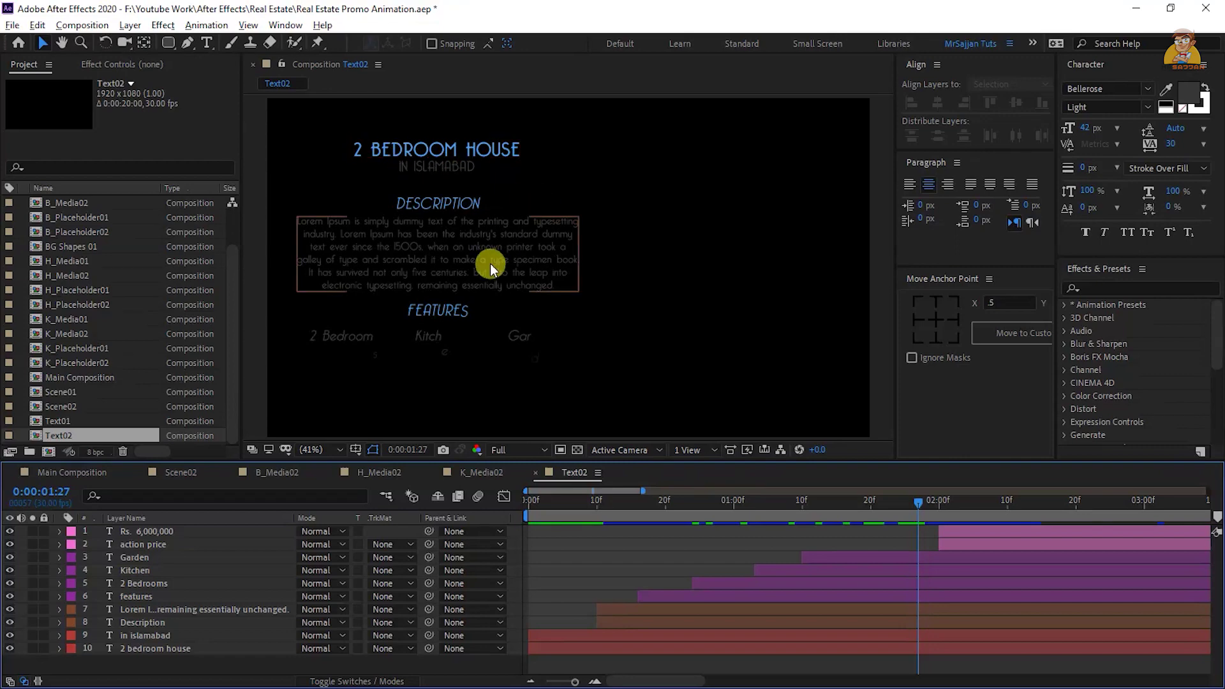
pyautogui.moveTo(574, 682); pyautogui.dragTo(566, 681)
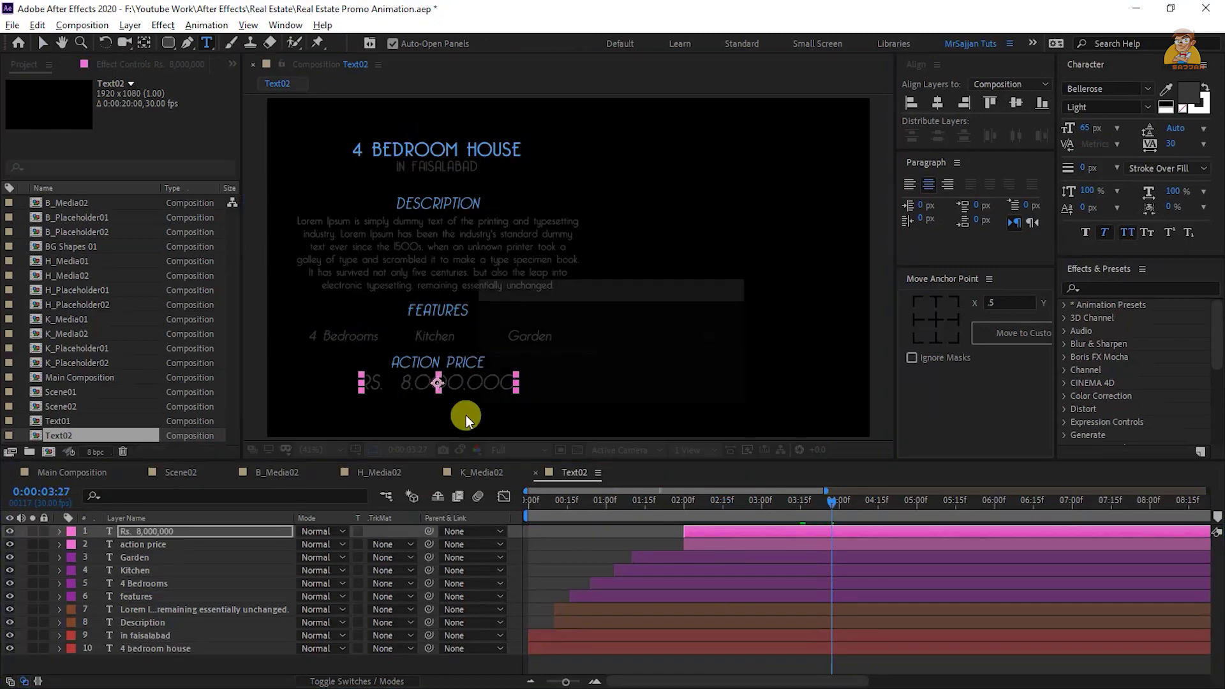
pyautogui.click(178, 475)
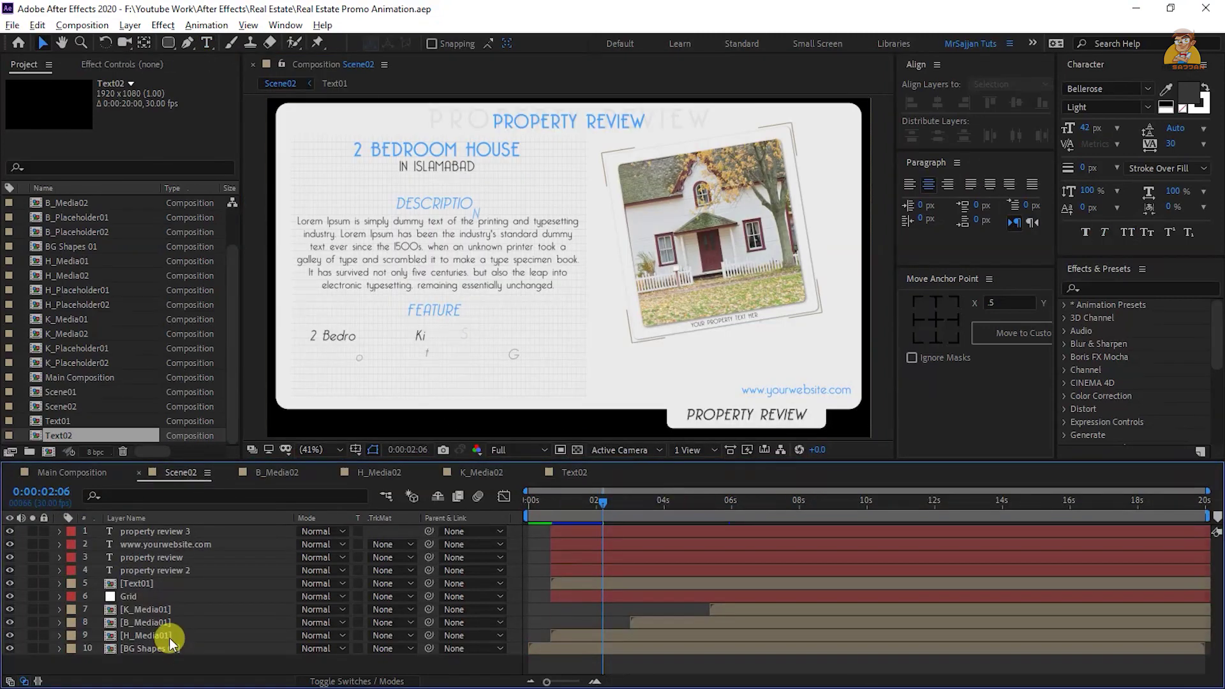
# In Scene02, replace H_Media01, B_Media01, K_Media01 and Text01 with their 02 versions
pyautogui.click(170, 636)
pyautogui.moveTo(74, 278); pyautogui.dragTo(167, 627)
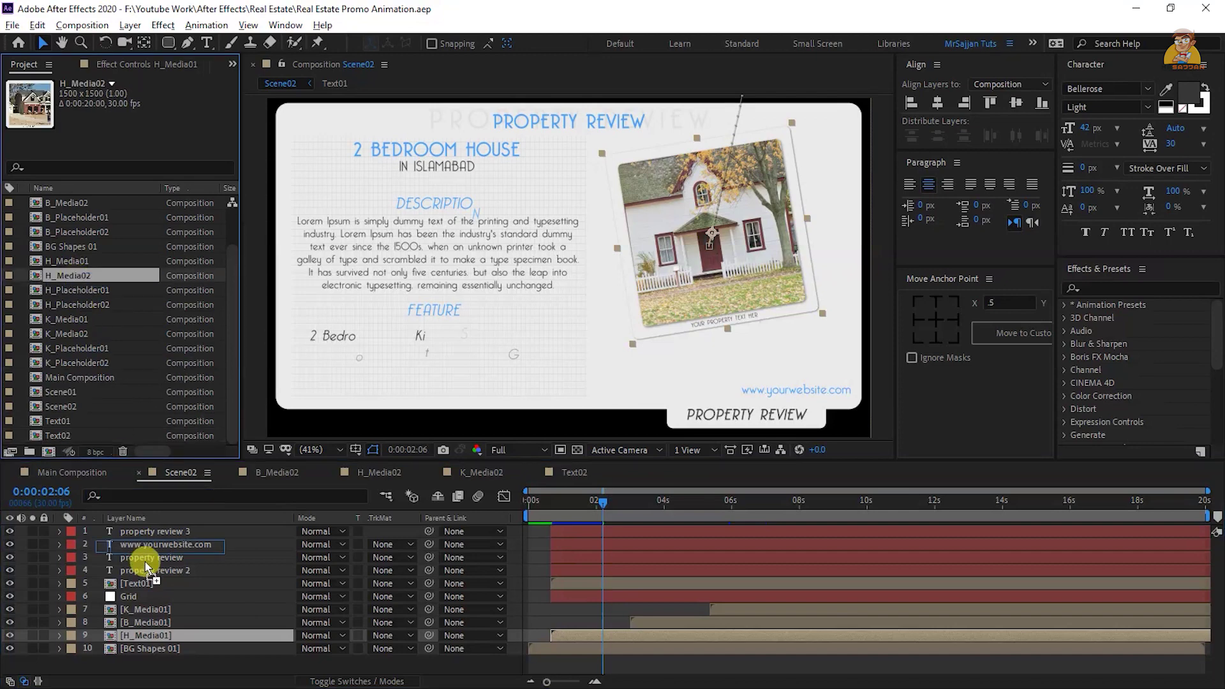
pyautogui.click(165, 622)
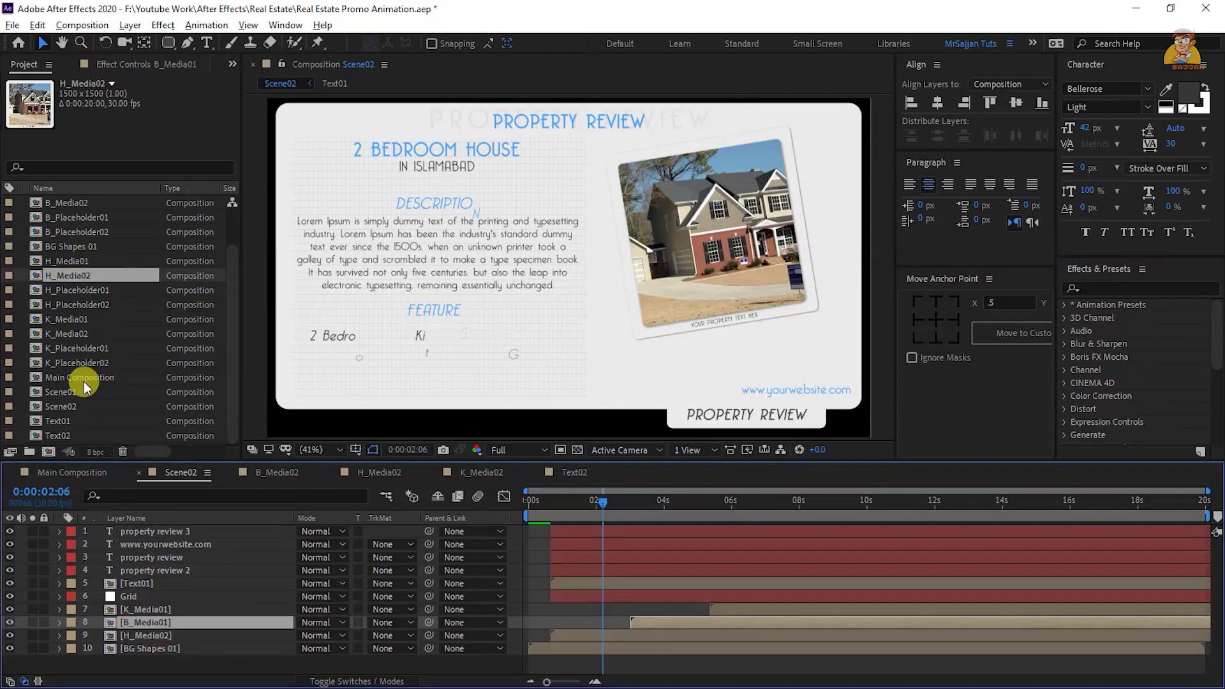
pyautogui.moveTo(71, 205); pyautogui.dragTo(160, 611)
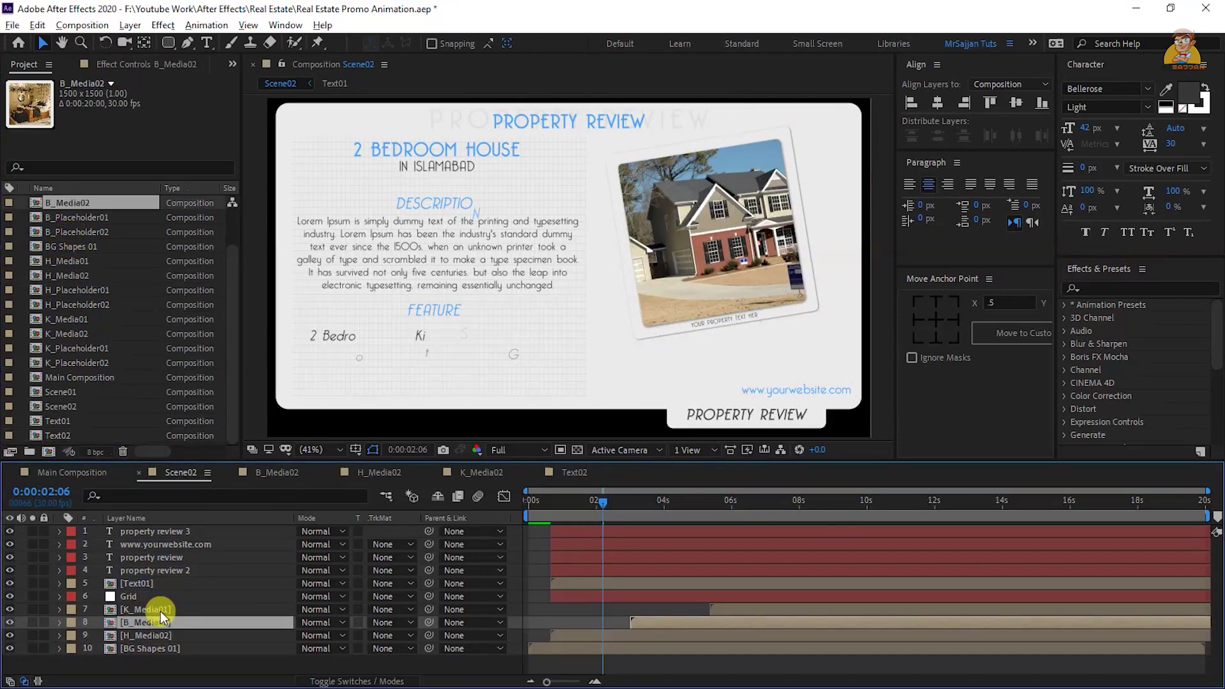
pyautogui.click(159, 611)
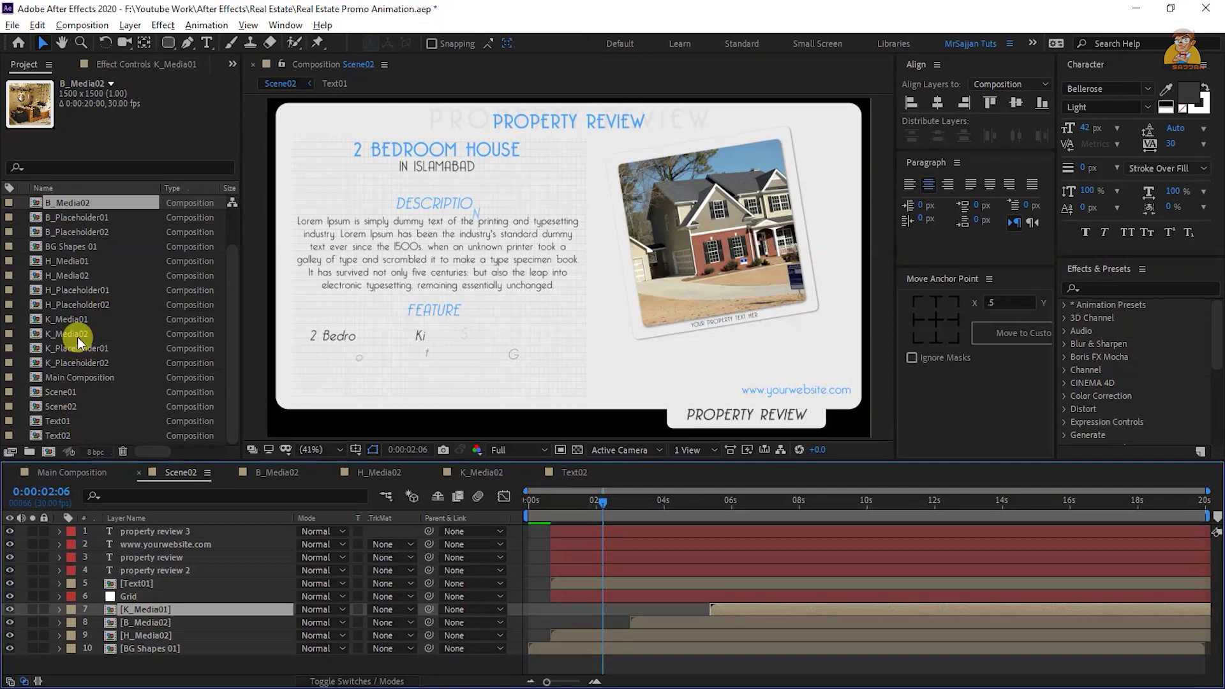
pyautogui.moveTo(78, 337); pyautogui.dragTo(159, 609)
pyautogui.click(167, 585)
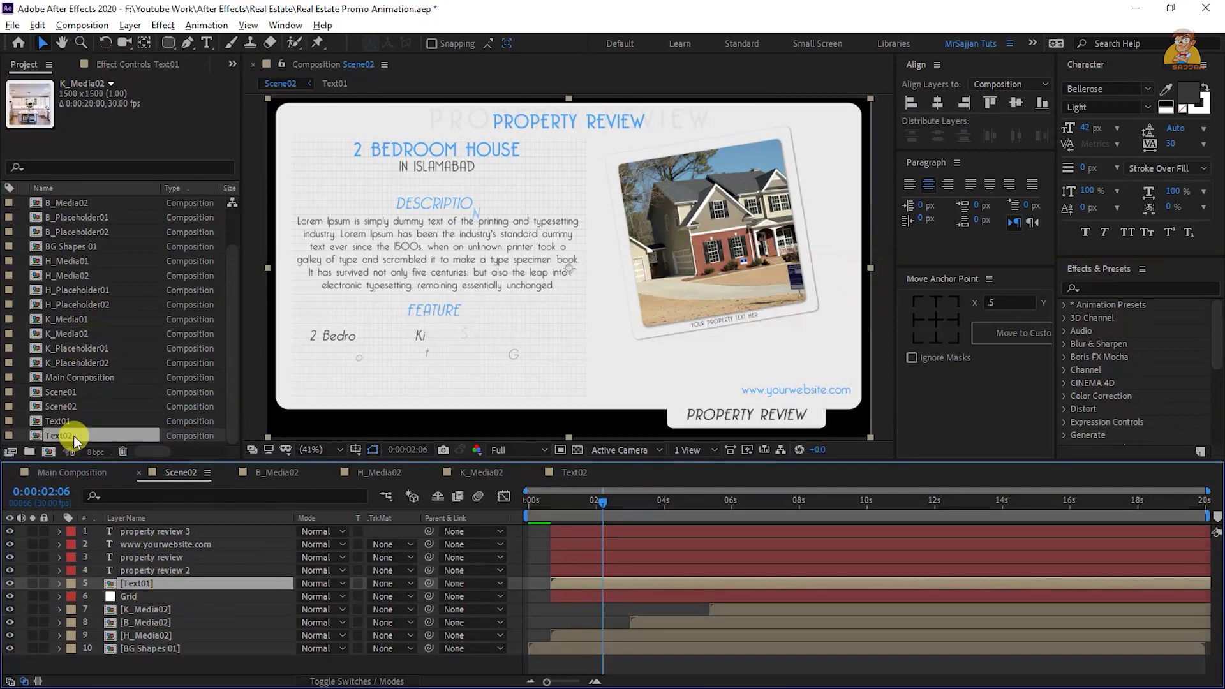
pyautogui.moveTo(74, 435); pyautogui.dragTo(159, 581)
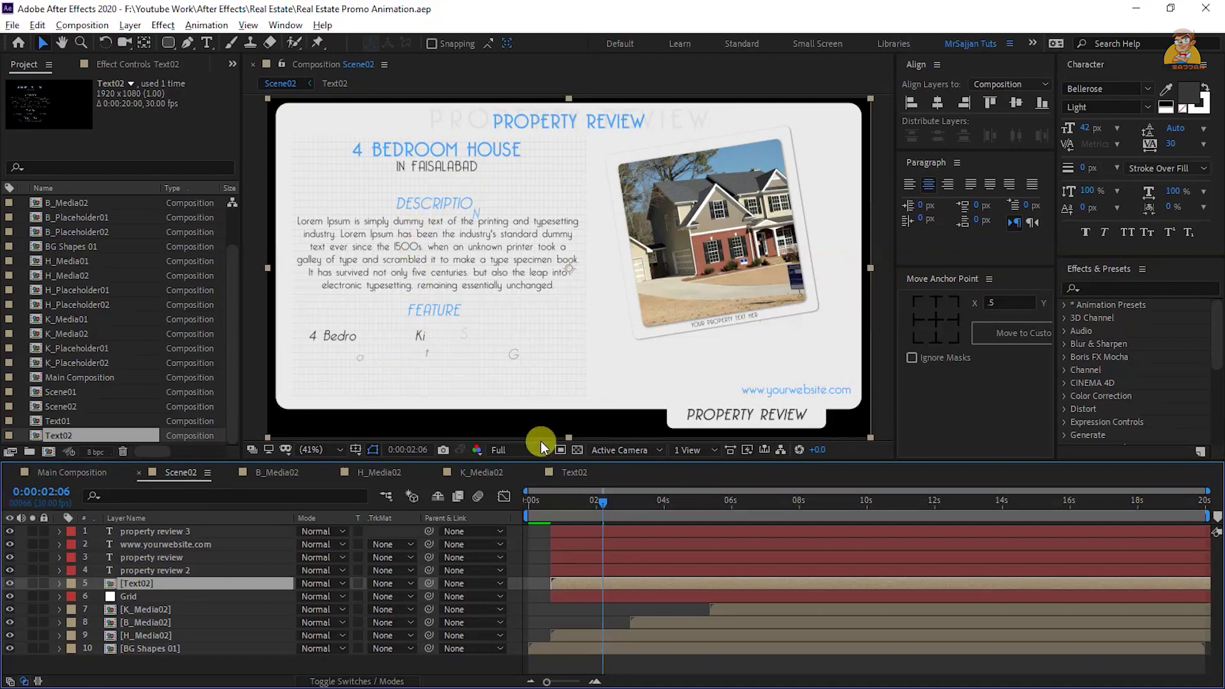
# Hide the Text02 layer and shift the H_Media02 house photo's keyframed position to the left side
pyautogui.click(11, 589)
pyautogui.click(153, 635)
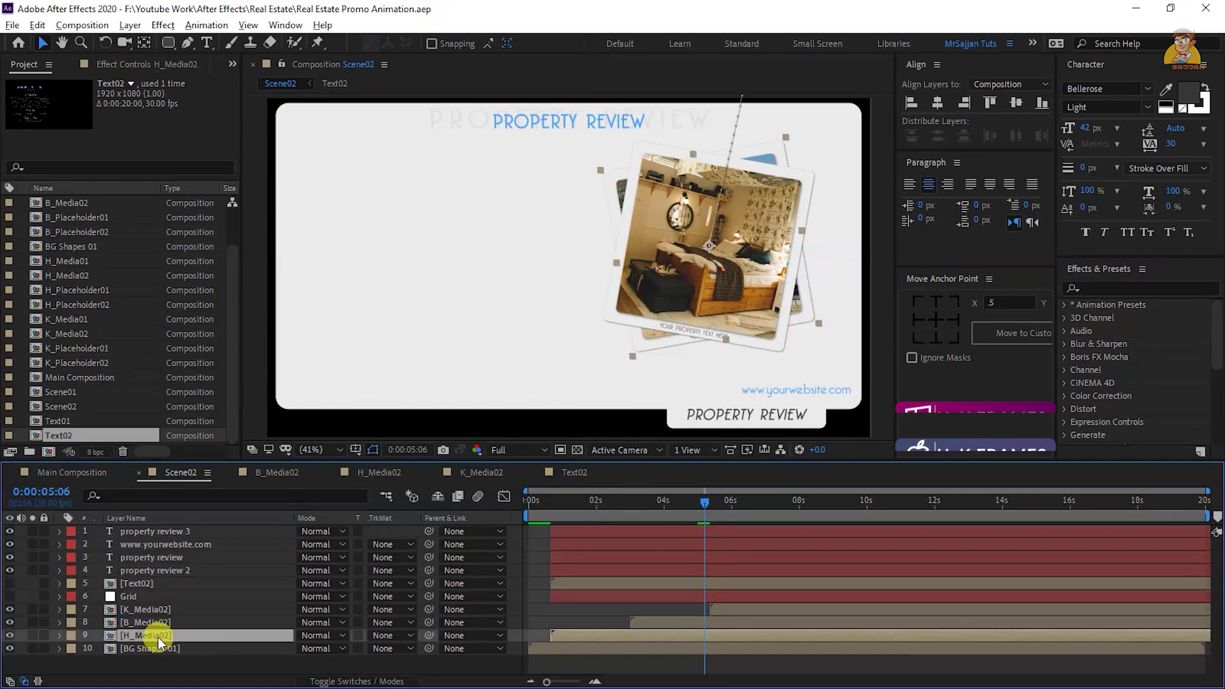
pyautogui.press('u')
pyautogui.press('j')
pyautogui.moveTo(638, 630); pyautogui.dragTo(545, 655)
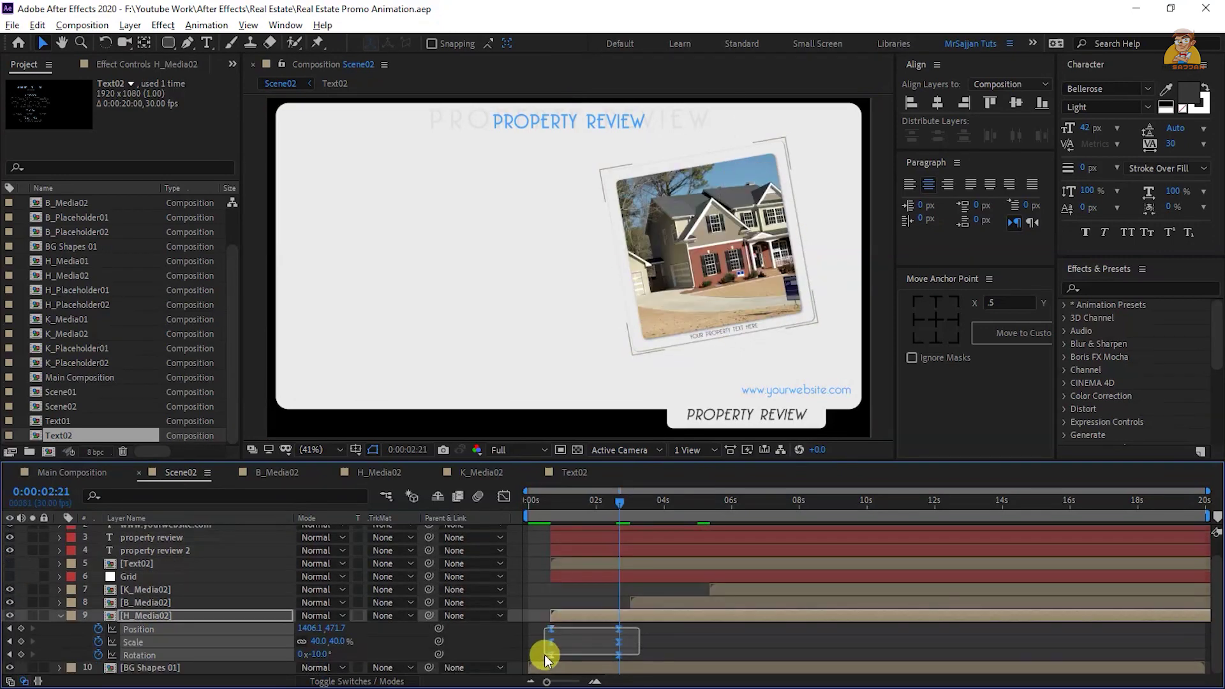
pyautogui.scroll(-2, 648, 266)
pyautogui.moveTo(655, 252); pyautogui.dragTo(461, 256)
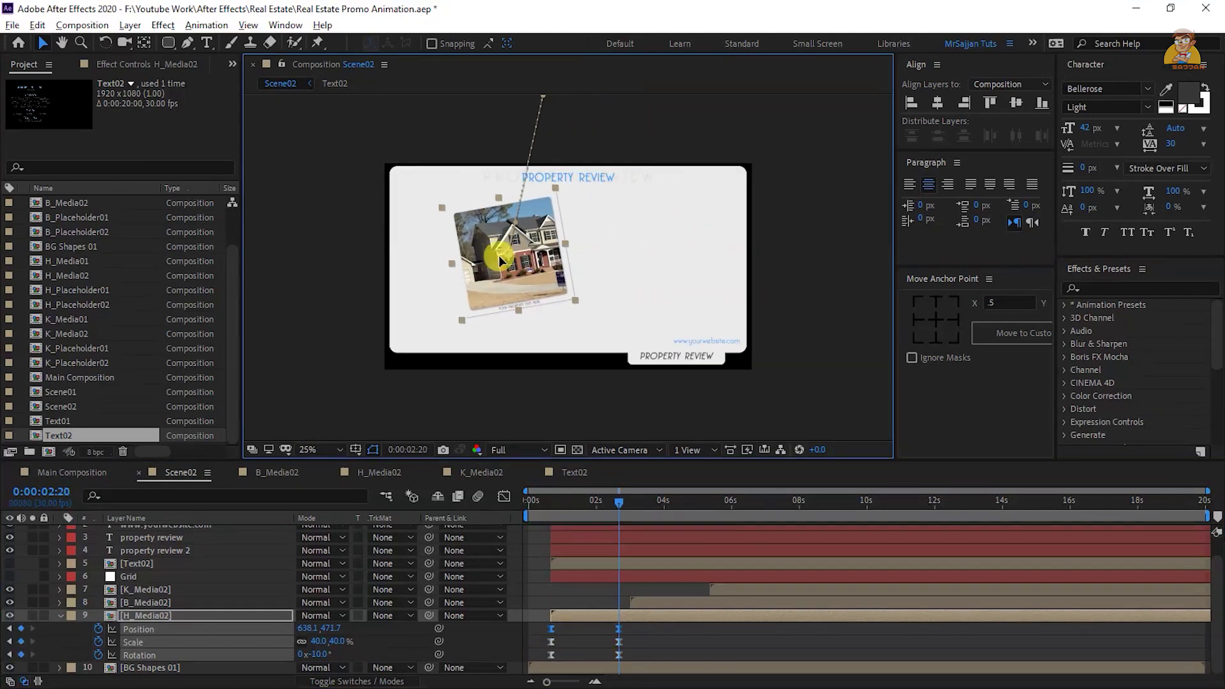
# Move the B_Media02 bedroom photo's keyframed position to the left side of the frame
pyautogui.click(150, 606)
pyautogui.press('u')
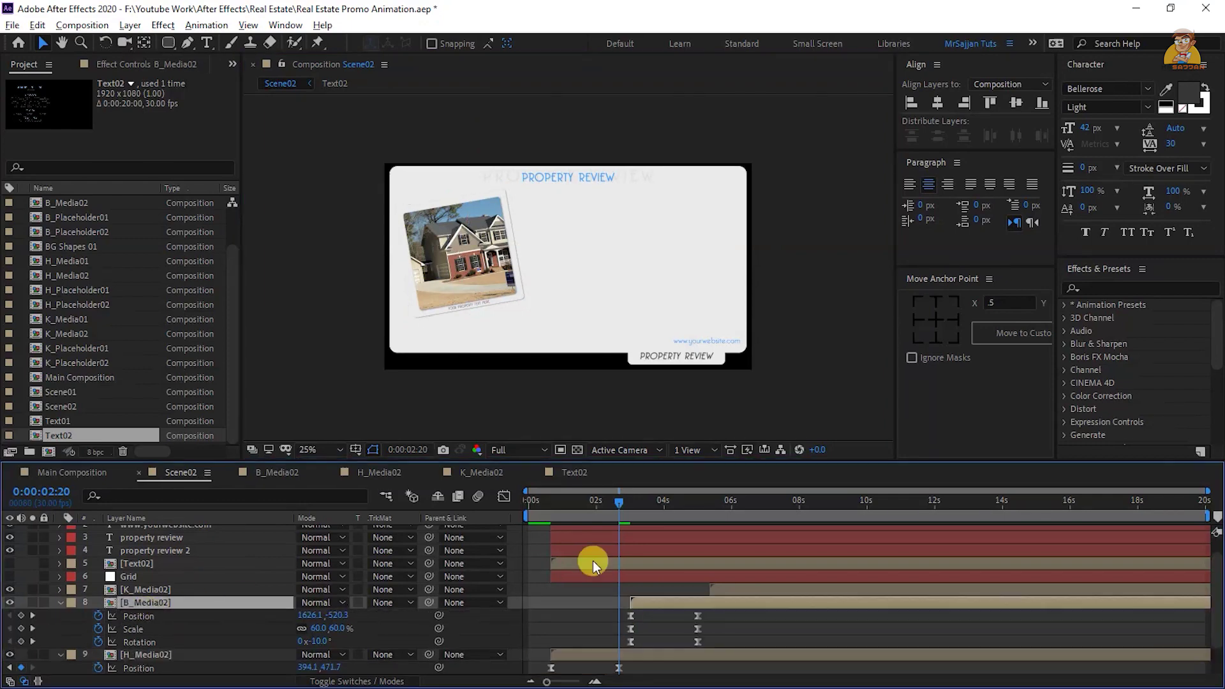
pyautogui.click(706, 512)
pyautogui.moveTo(716, 611); pyautogui.dragTo(592, 647)
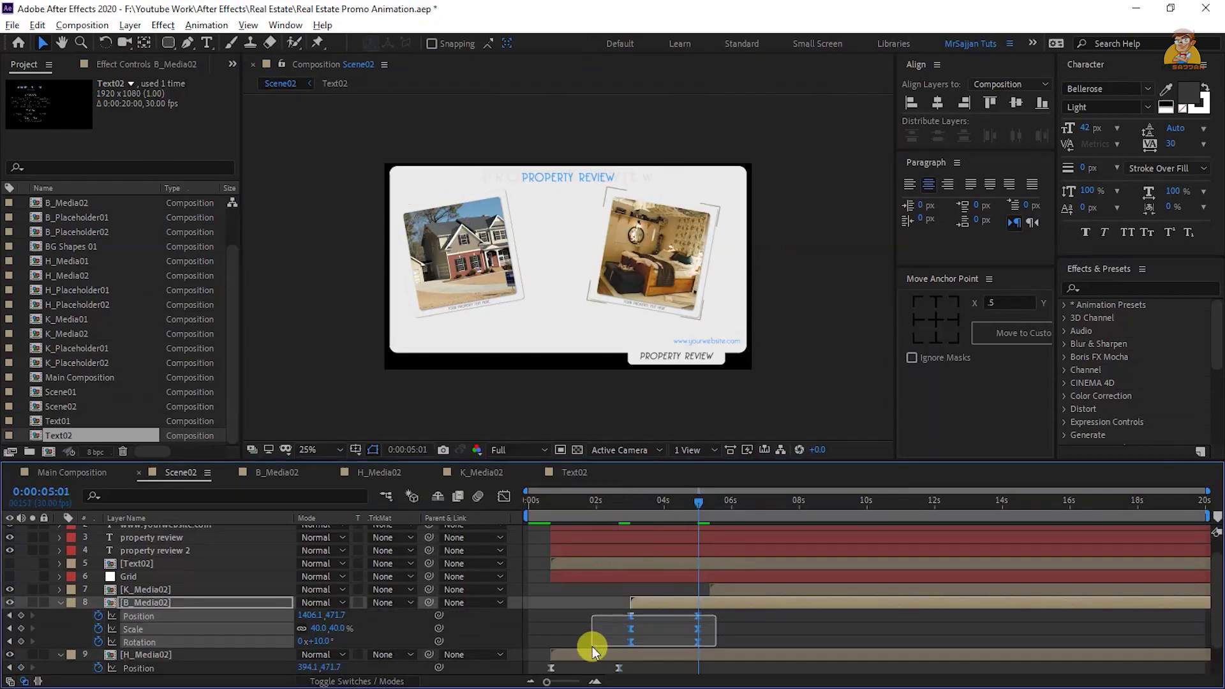
pyautogui.press('pageup')
pyautogui.moveTo(653, 254); pyautogui.dragTo(468, 253)
# Move the K_Media02 kitchen photo's keyframed position left, stacking it over the bedroom photo
pyautogui.click(726, 591)
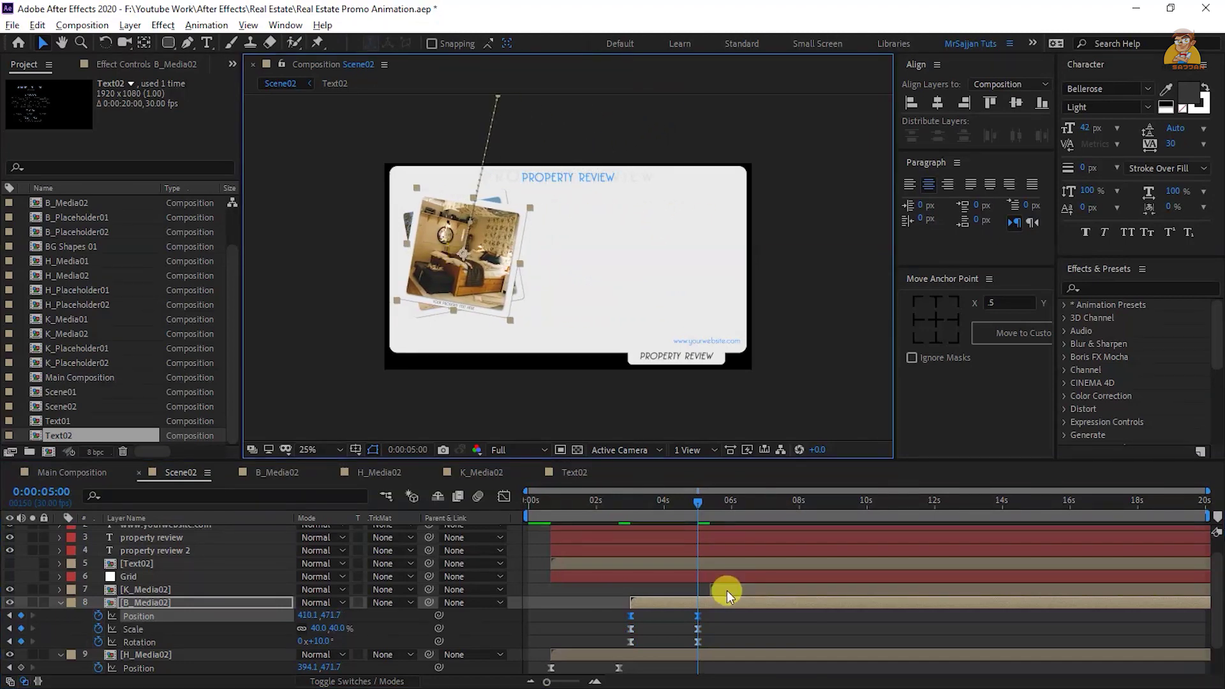
pyautogui.press('u')
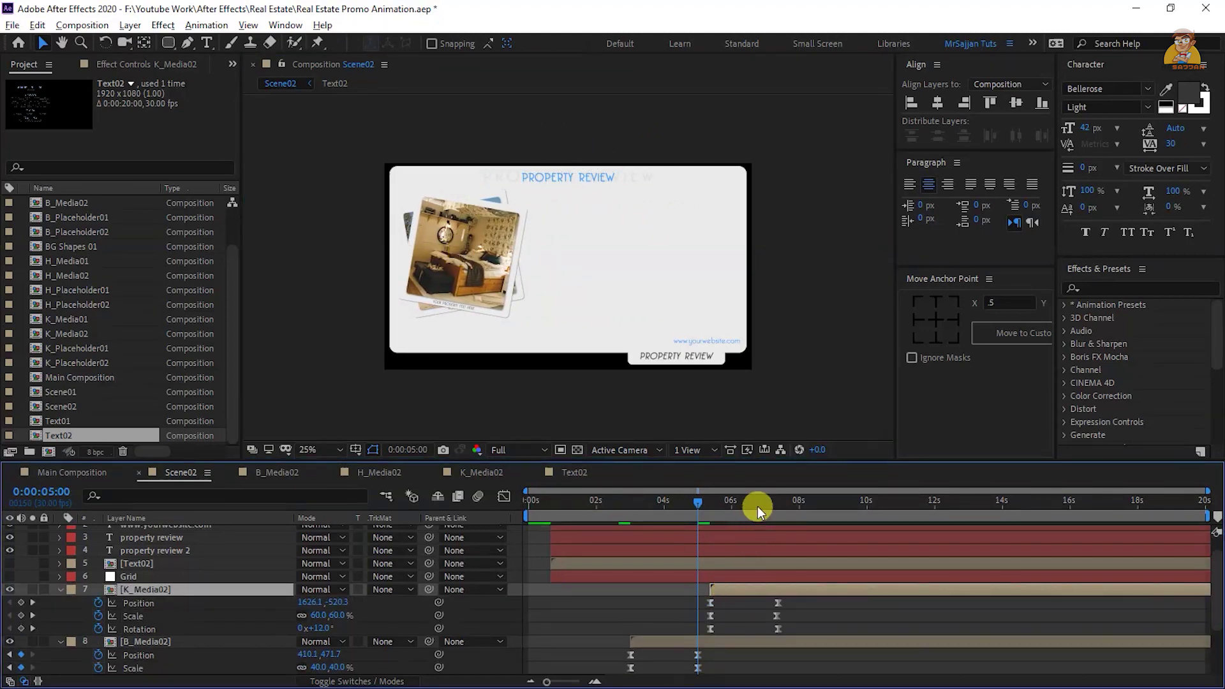
pyautogui.moveTo(756, 506); pyautogui.dragTo(776, 511)
pyautogui.moveTo(796, 597); pyautogui.dragTo(706, 626)
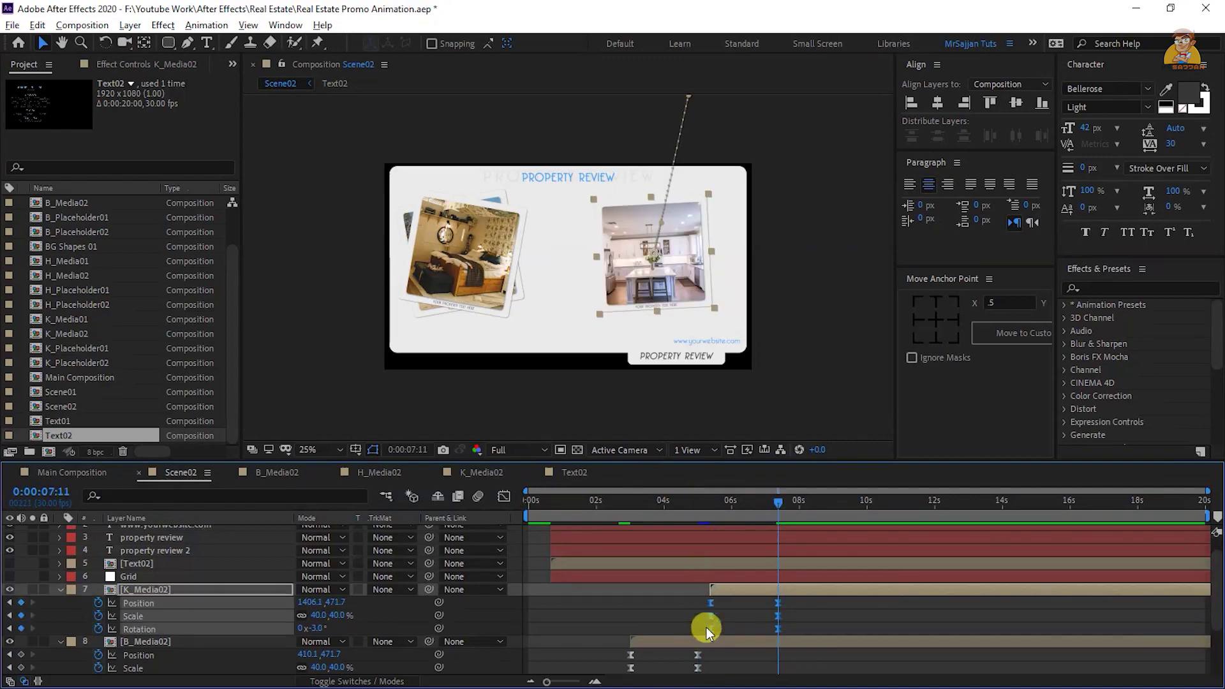
pyautogui.moveTo(655, 265); pyautogui.dragTo(472, 253)
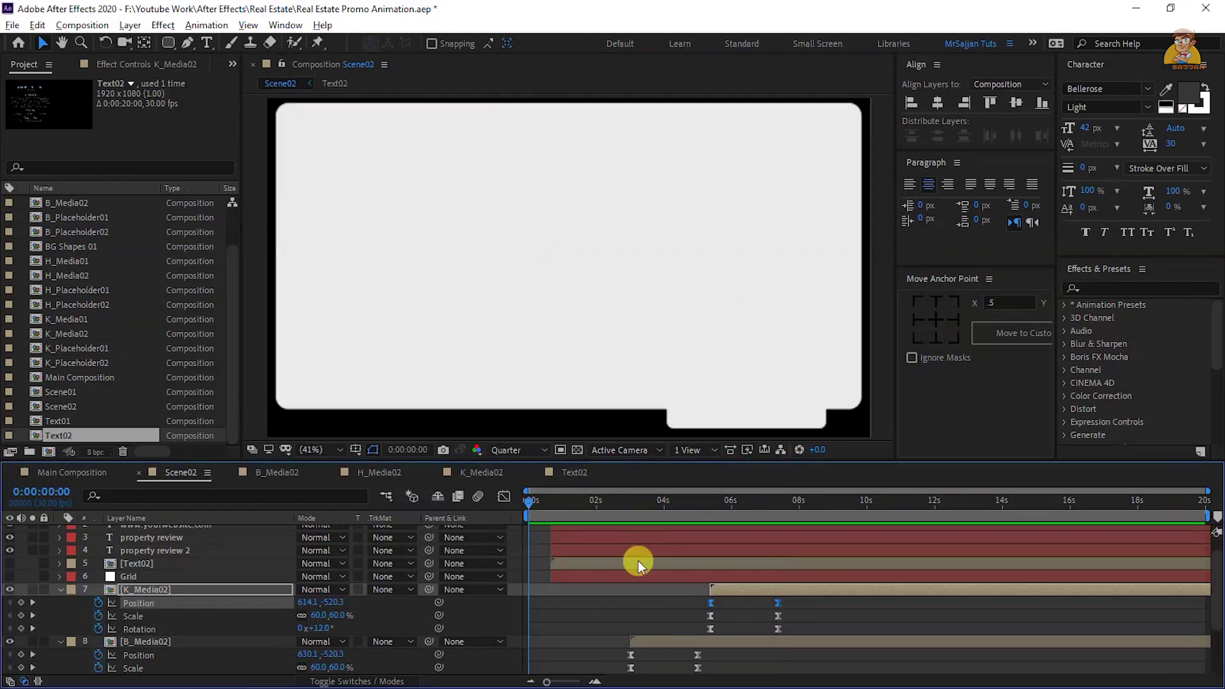
# Preview Scene02, then move B_Media02's first position keyframe toward the upper left
pyautogui.press('space')
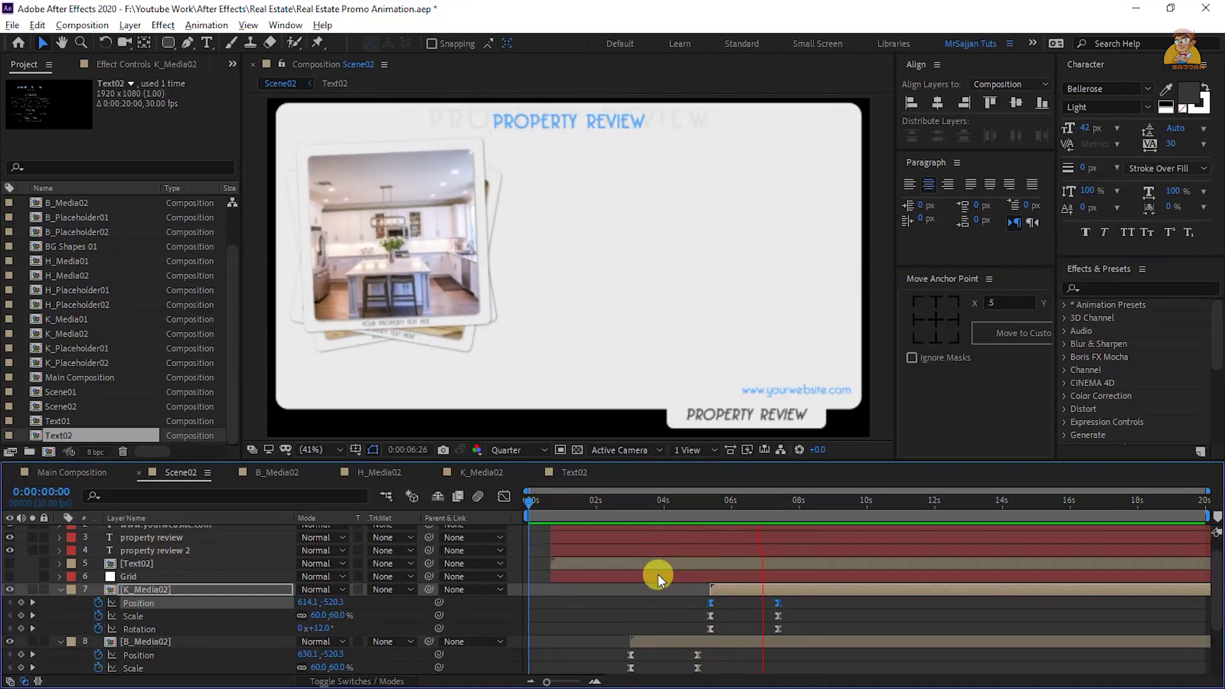
pyautogui.press('space')
pyautogui.scroll(-2, 508, 305)
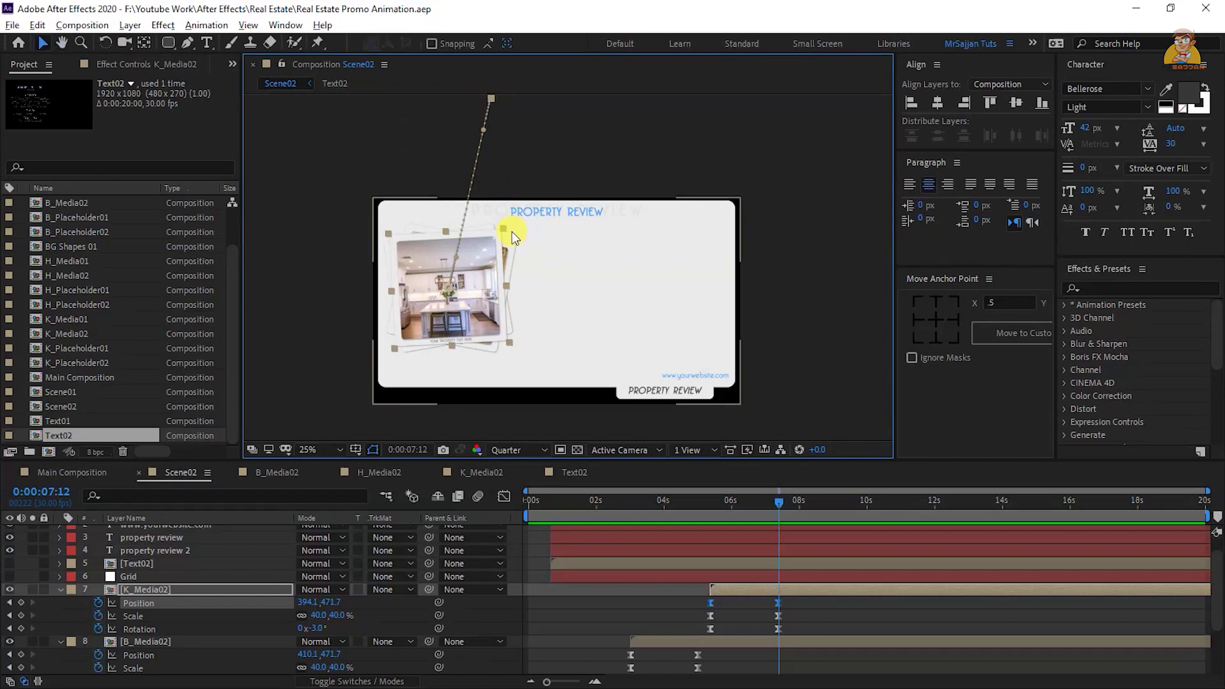
pyautogui.click(709, 609)
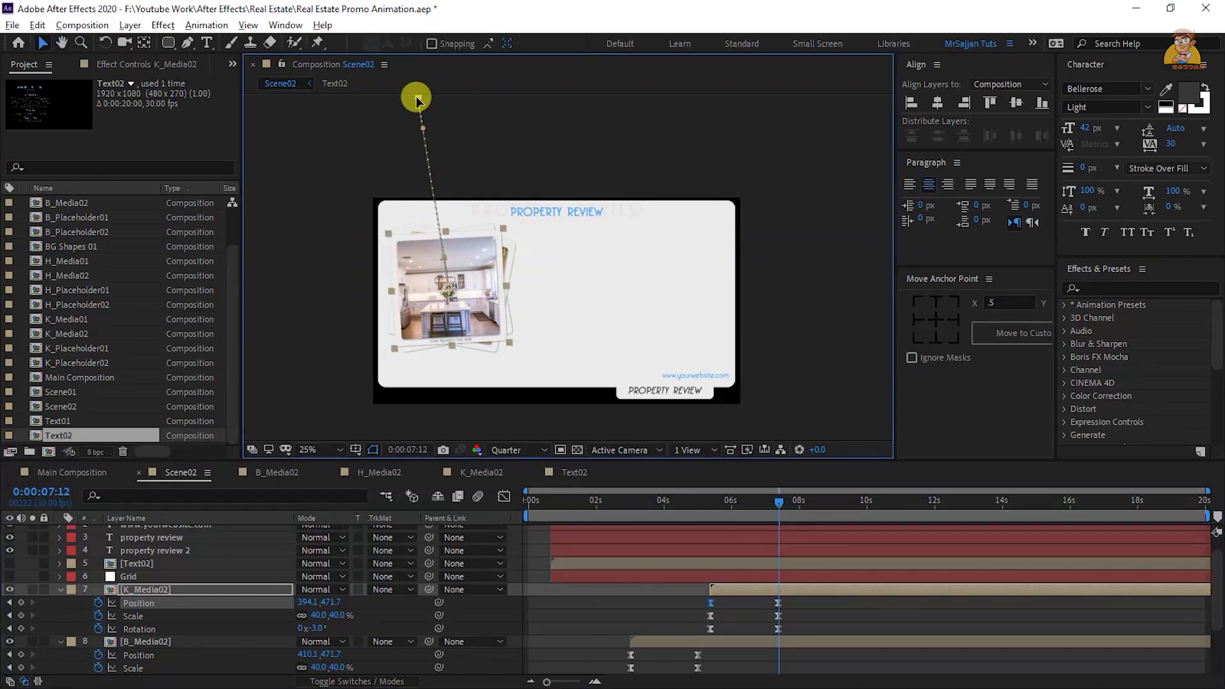
pyautogui.click(698, 501)
pyautogui.click(697, 654)
pyautogui.moveTo(494, 99); pyautogui.dragTo(410, 97)
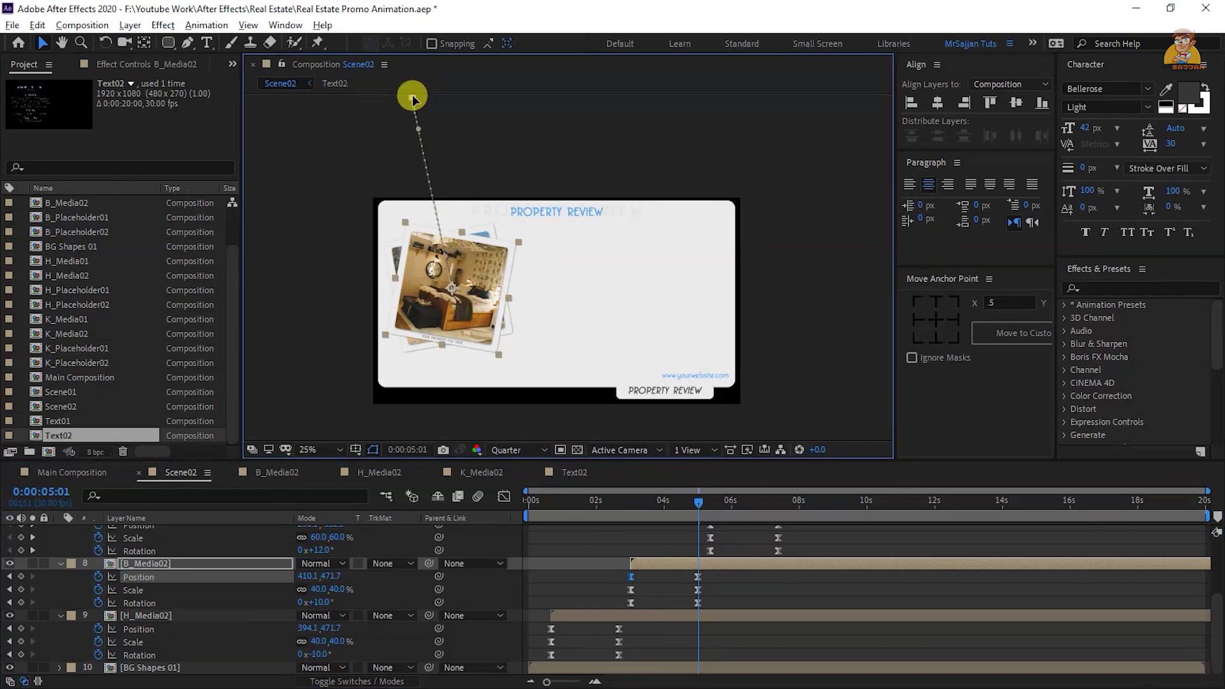
pyautogui.click(617, 512)
pyautogui.click(500, 191)
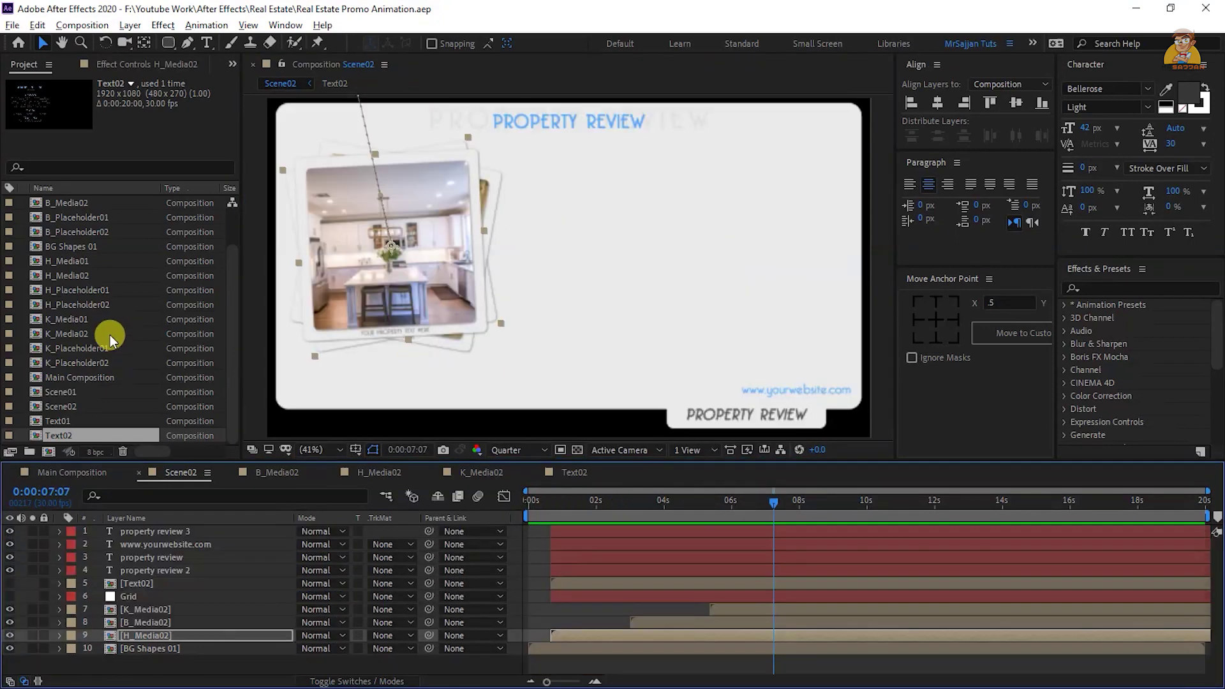
# Duplicate BG Shapes 01 as BG Shapes 02, move its red tab bottom left, and swap it into Scene02
pyautogui.scroll(1, 109, 334)
pyautogui.click(82, 291)
pyautogui.hotkey('ctrl', 'd')
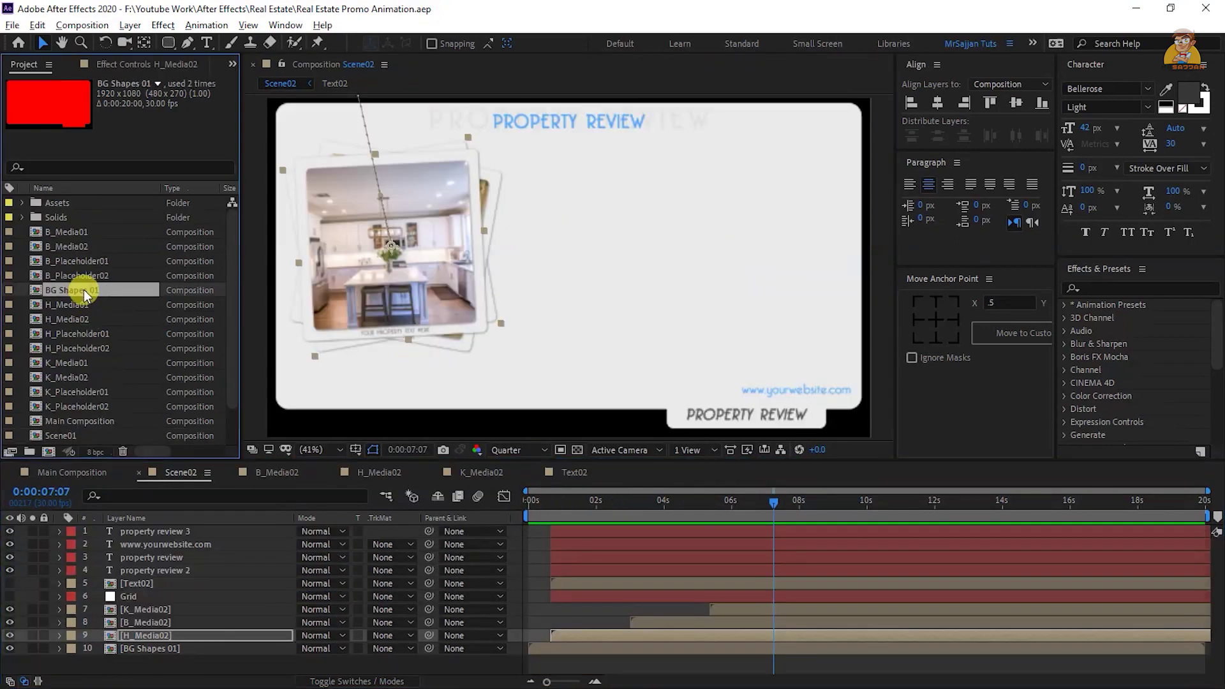
pyautogui.doubleClick(87, 248)
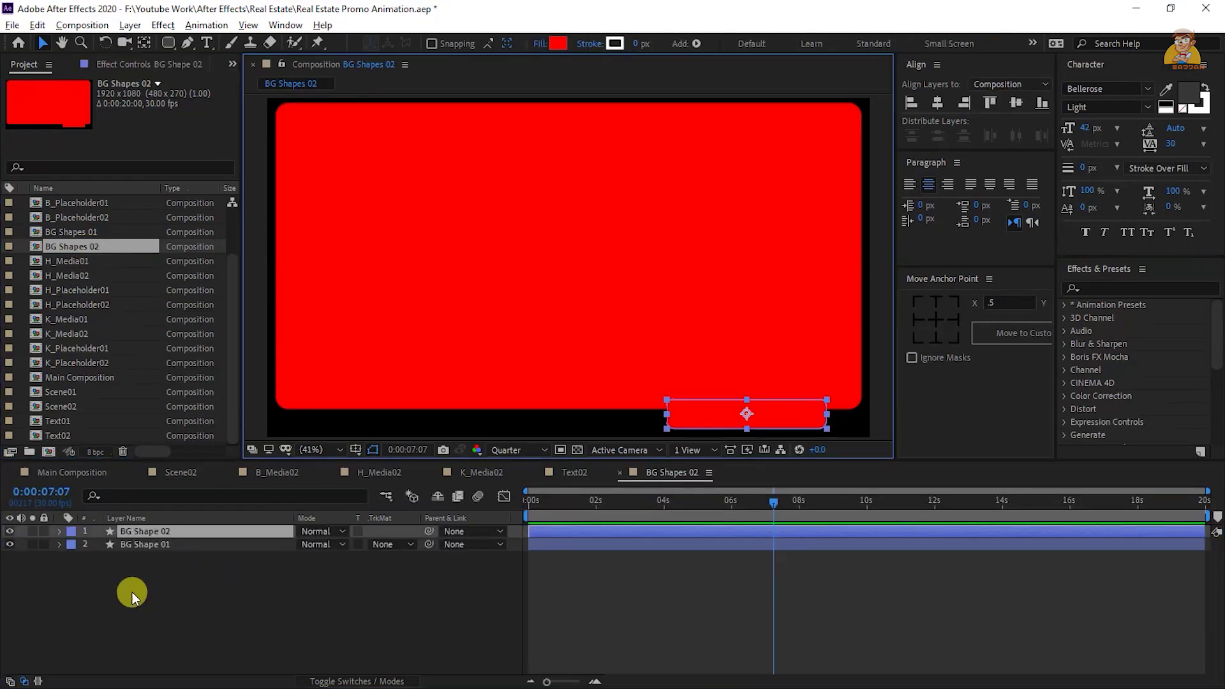
pyautogui.moveTo(690, 423); pyautogui.dragTo(316, 405)
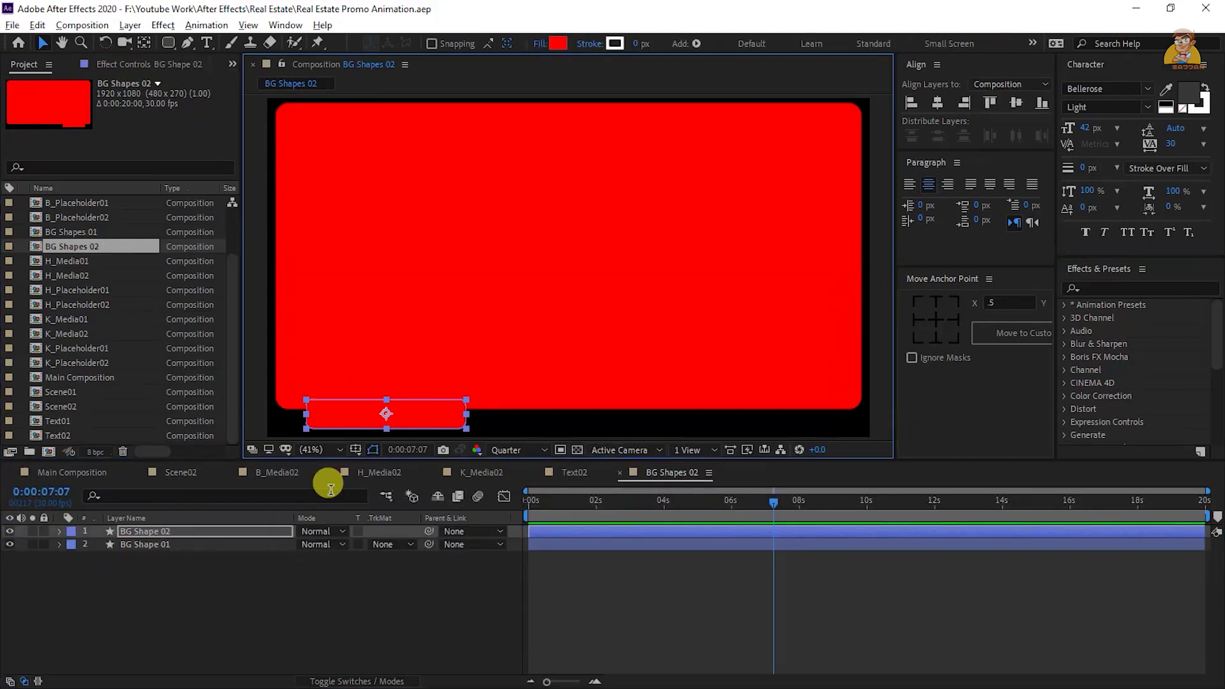
pyautogui.click(194, 474)
pyautogui.click(179, 648)
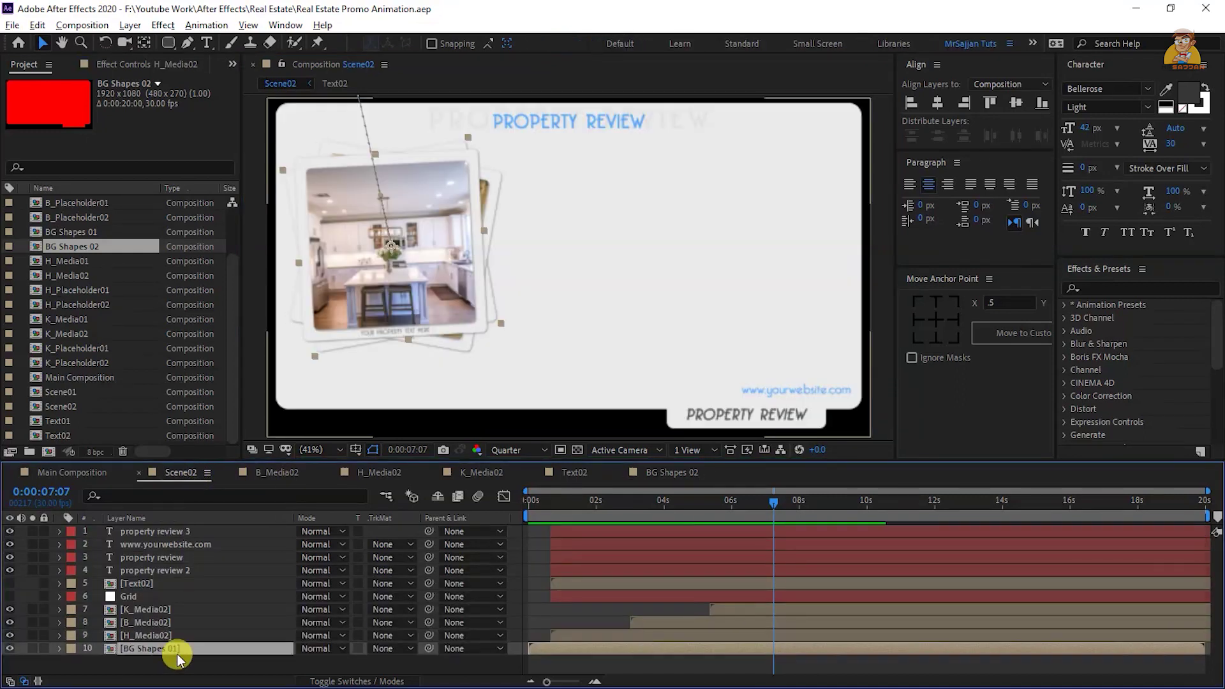
pyautogui.keyDown('alt'); pyautogui.moveTo(79, 248); pyautogui.dragTo(191, 649); pyautogui.keyUp('alt')
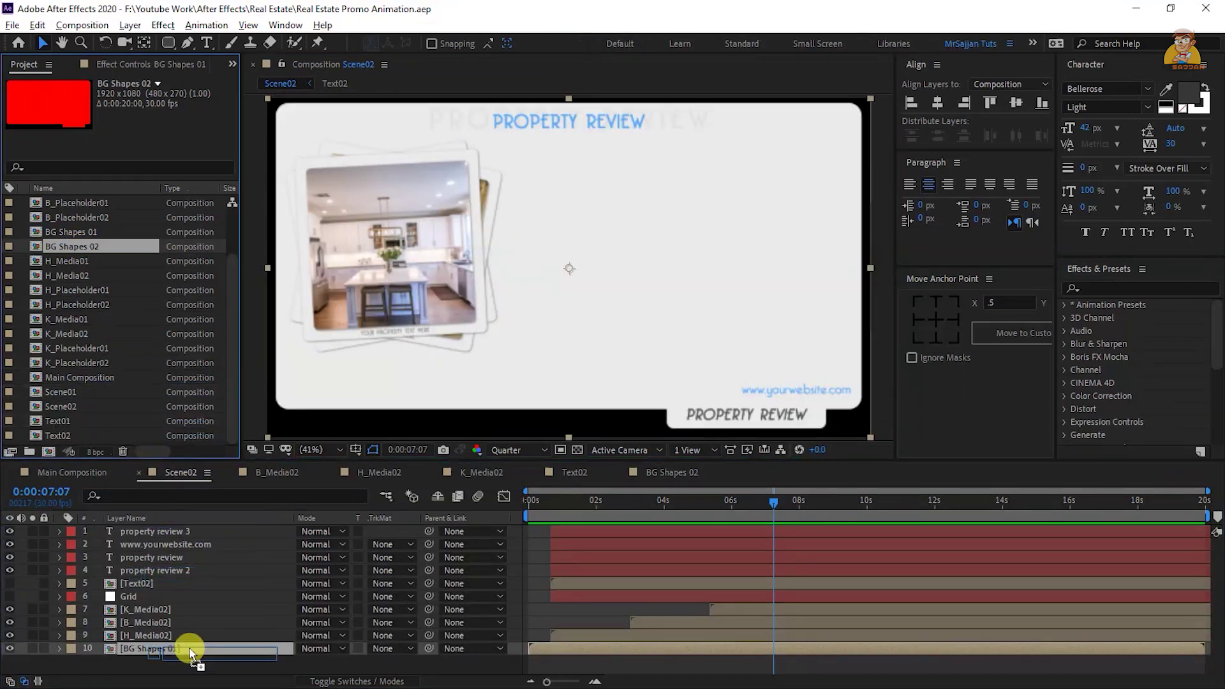
# Move the PROPERTY REVIEW label into the left tab and select the website address text
pyautogui.click(183, 529)
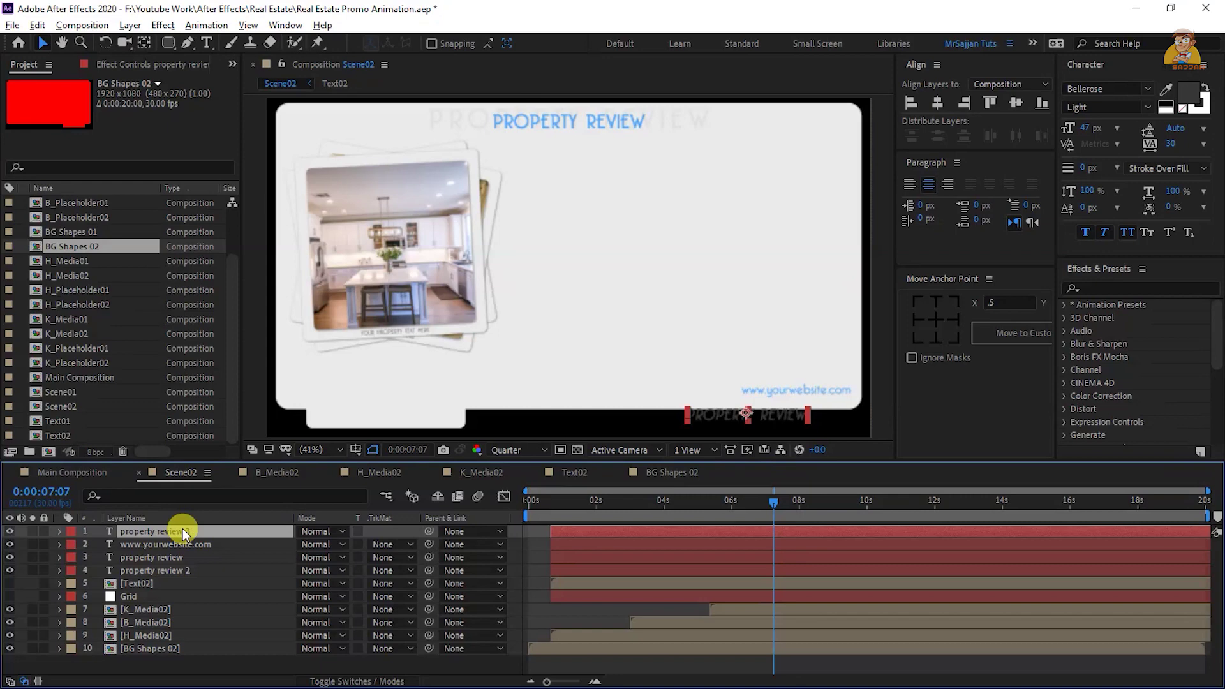
pyautogui.click(714, 414)
pyautogui.moveTo(713, 414)
pyautogui.mouseDown()
pyautogui.moveTo(445, 435)
pyautogui.moveTo(341, 424)
pyautogui.mouseUp()
pyautogui.click(779, 388)
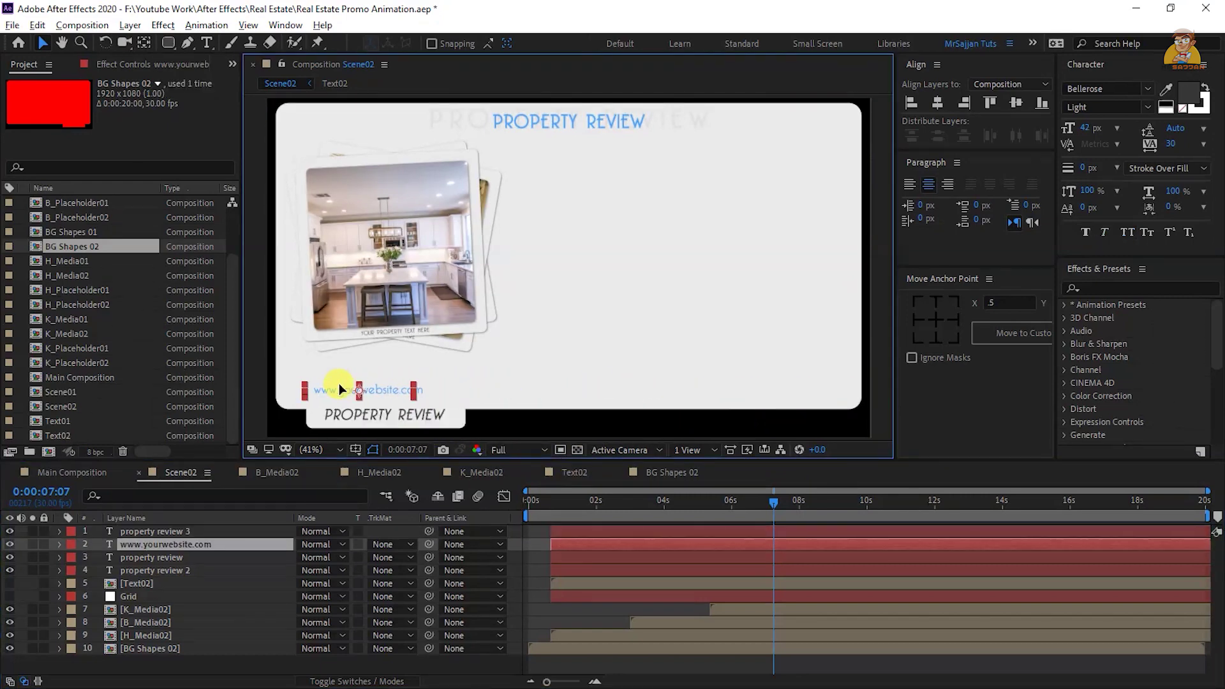
# Make Text02 visible and move the property details text and Grid to the right side
pyautogui.click(9, 583)
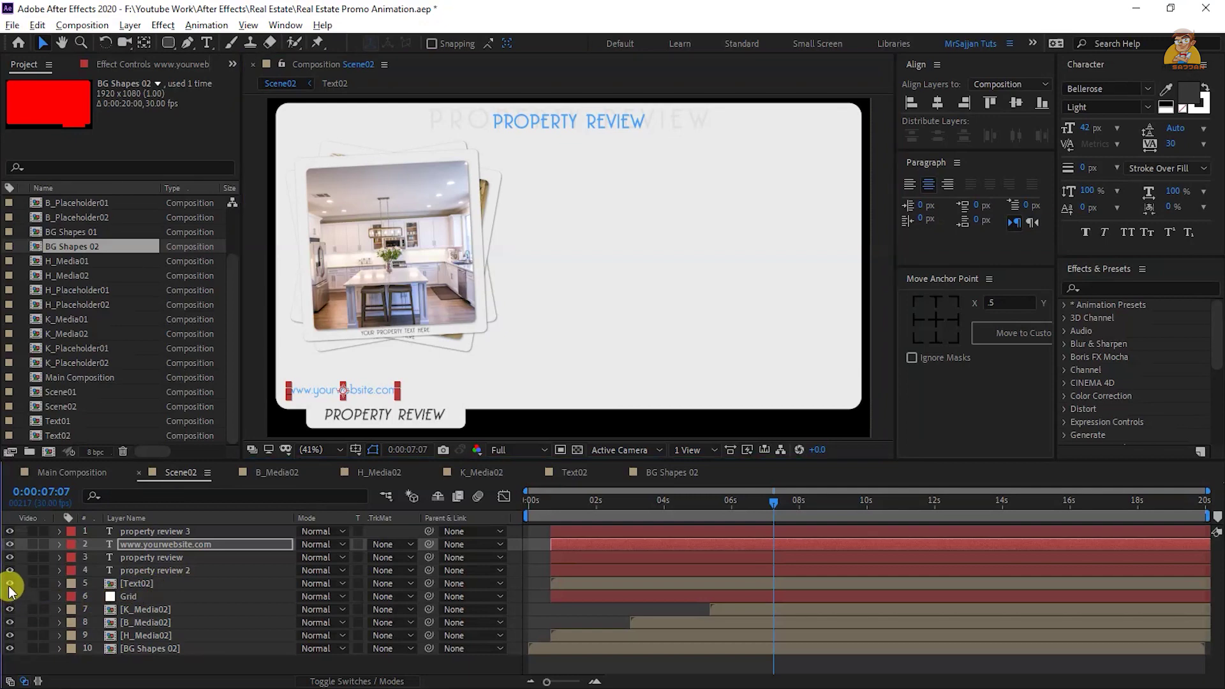
pyautogui.click(147, 583)
pyautogui.keyDown('shift'); pyautogui.click(147, 596); pyautogui.keyUp('shift')
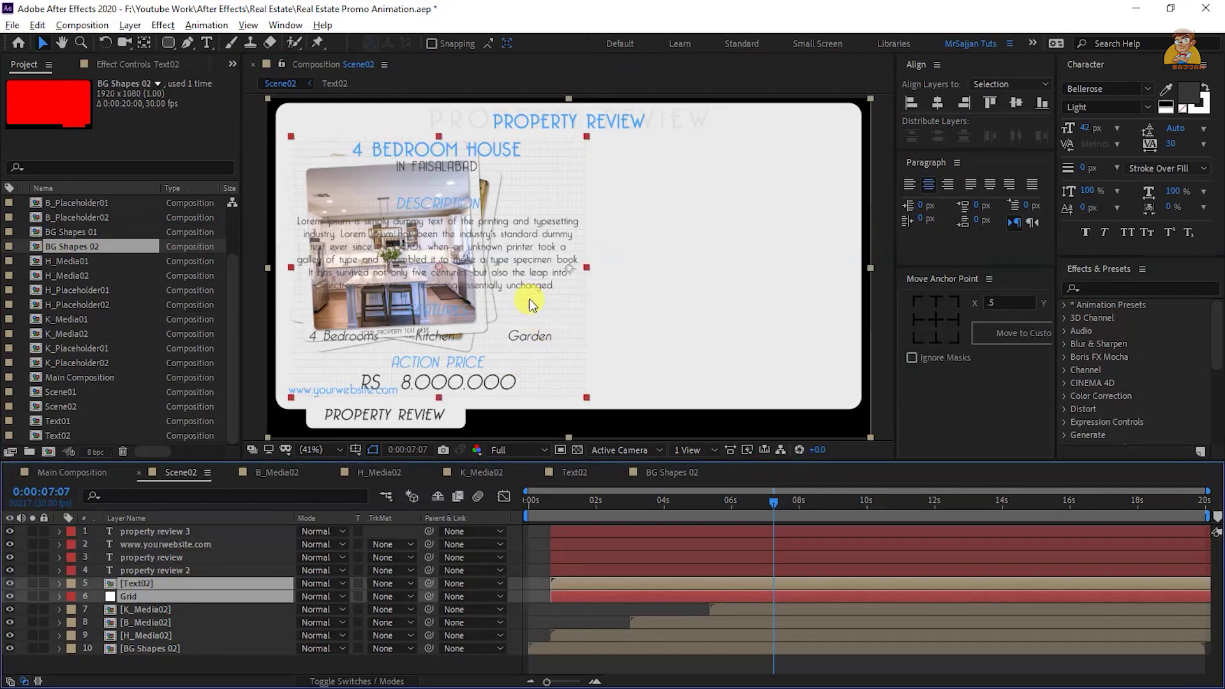
pyautogui.moveTo(529, 305); pyautogui.dragTo(781, 296)
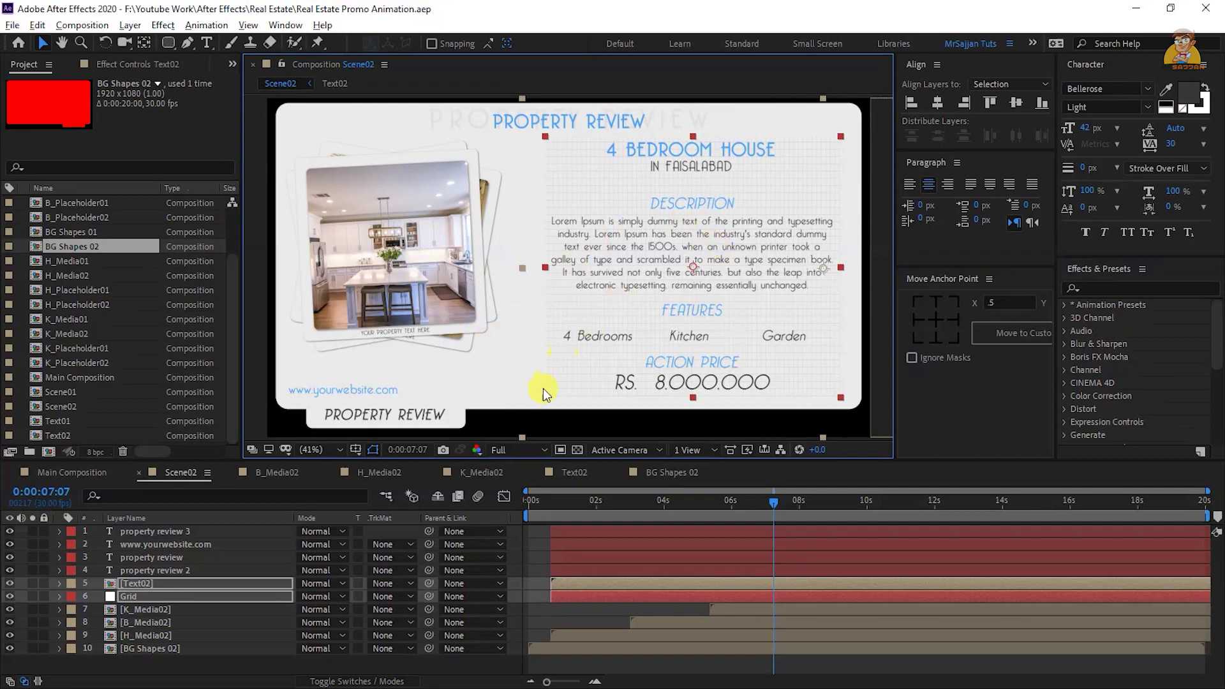
# Duplicate Scene01 in Main Composition, replace the copy with Scene02 starting at 10 seconds, and preview
pyautogui.click(92, 472)
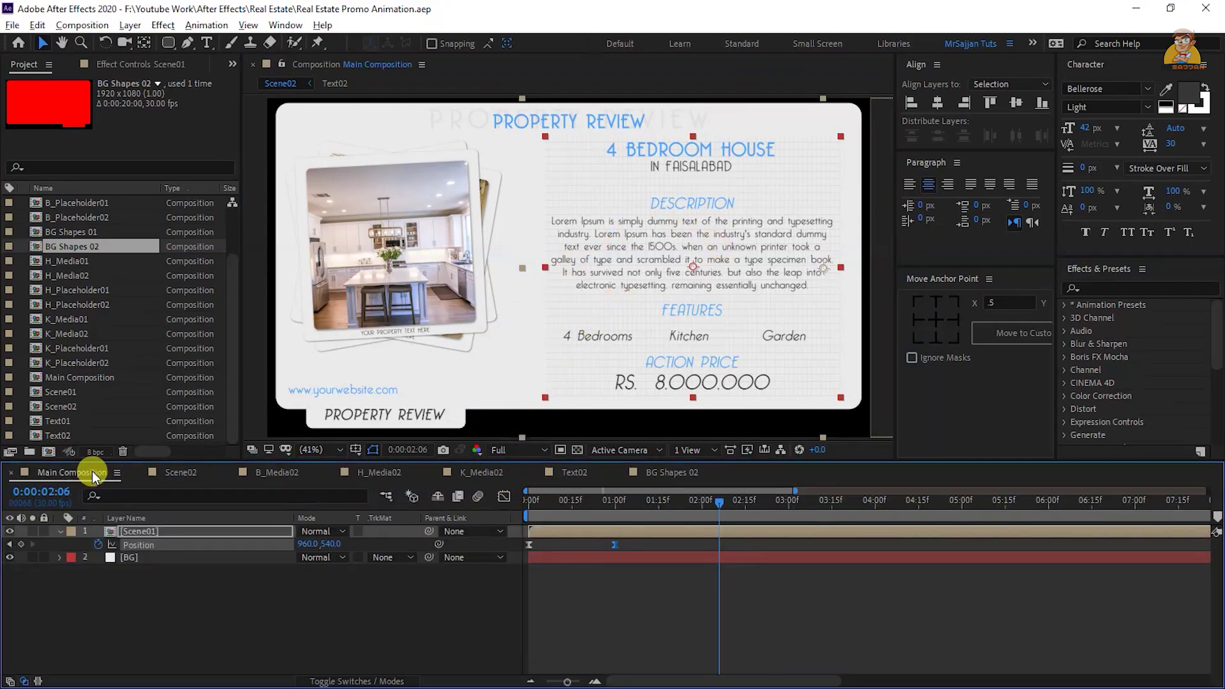
pyautogui.click(157, 527)
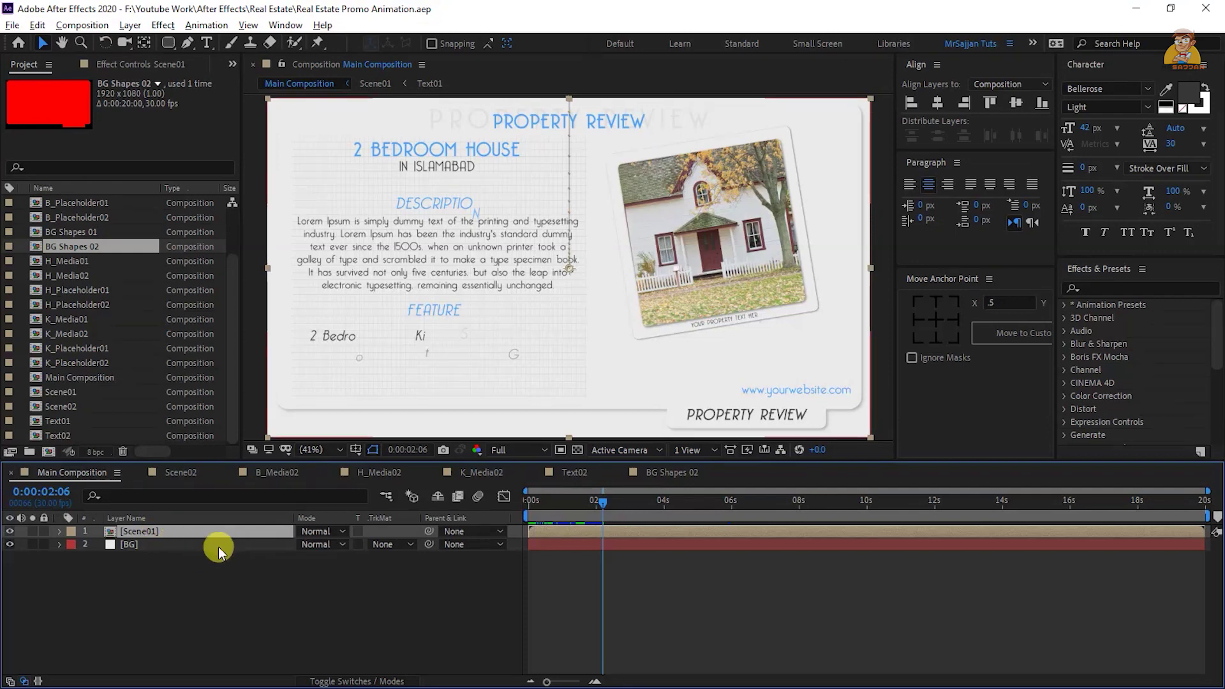
pyautogui.hotkey('ctrl', 'd')
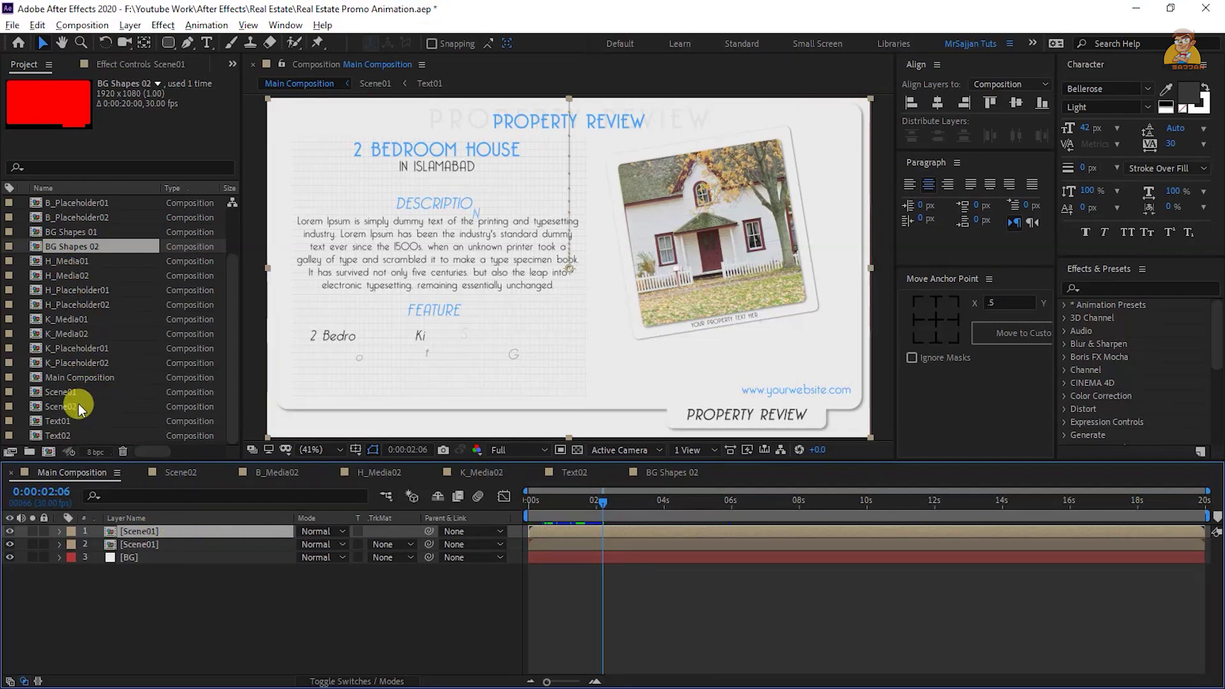
pyautogui.moveTo(79, 404); pyautogui.dragTo(156, 534)
pyautogui.click(731, 502)
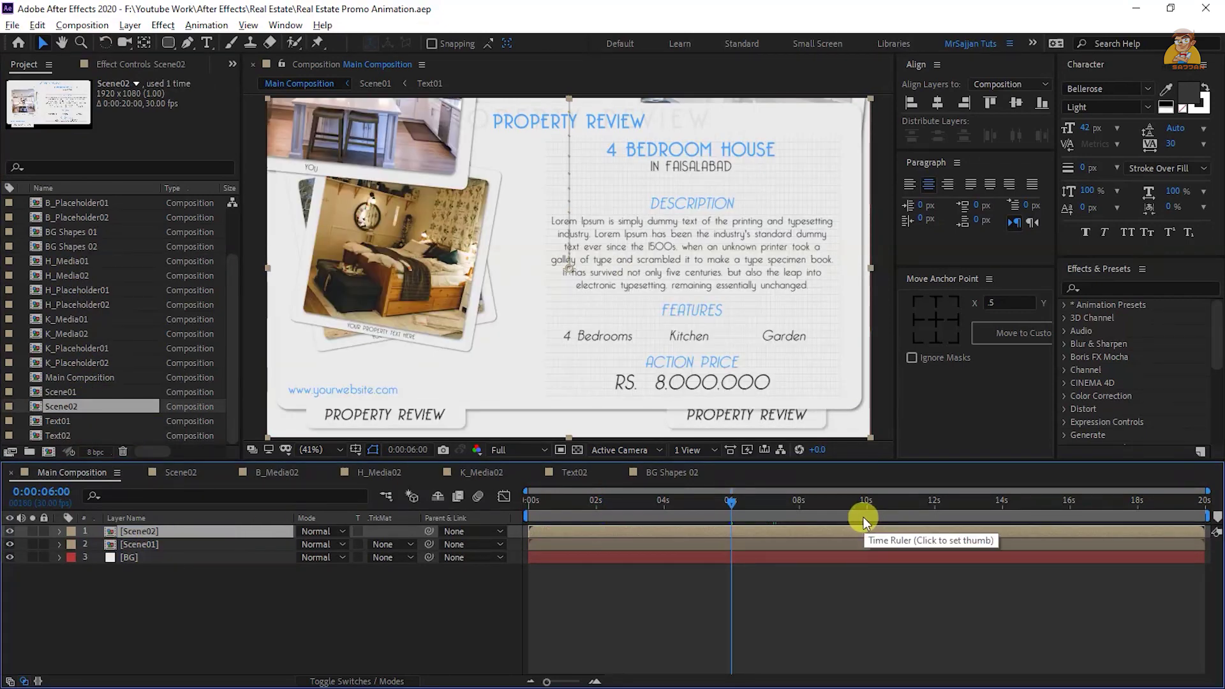
pyautogui.click(865, 517)
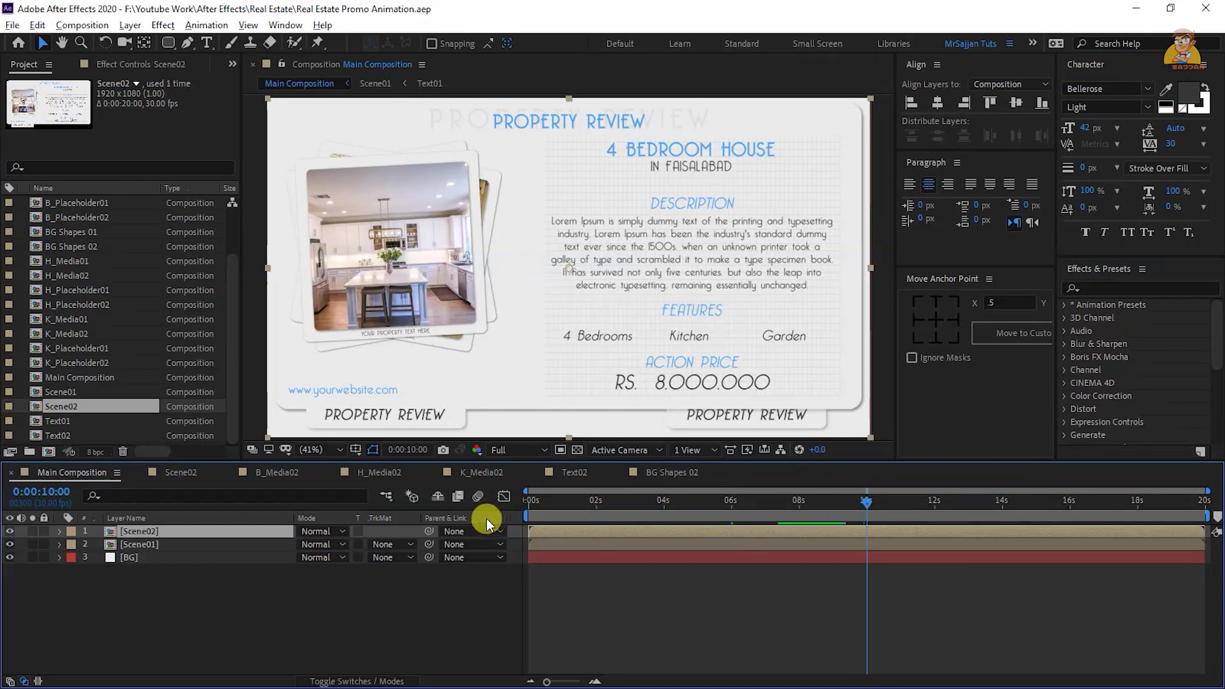
pyautogui.moveTo(572, 535); pyautogui.dragTo(886, 549)
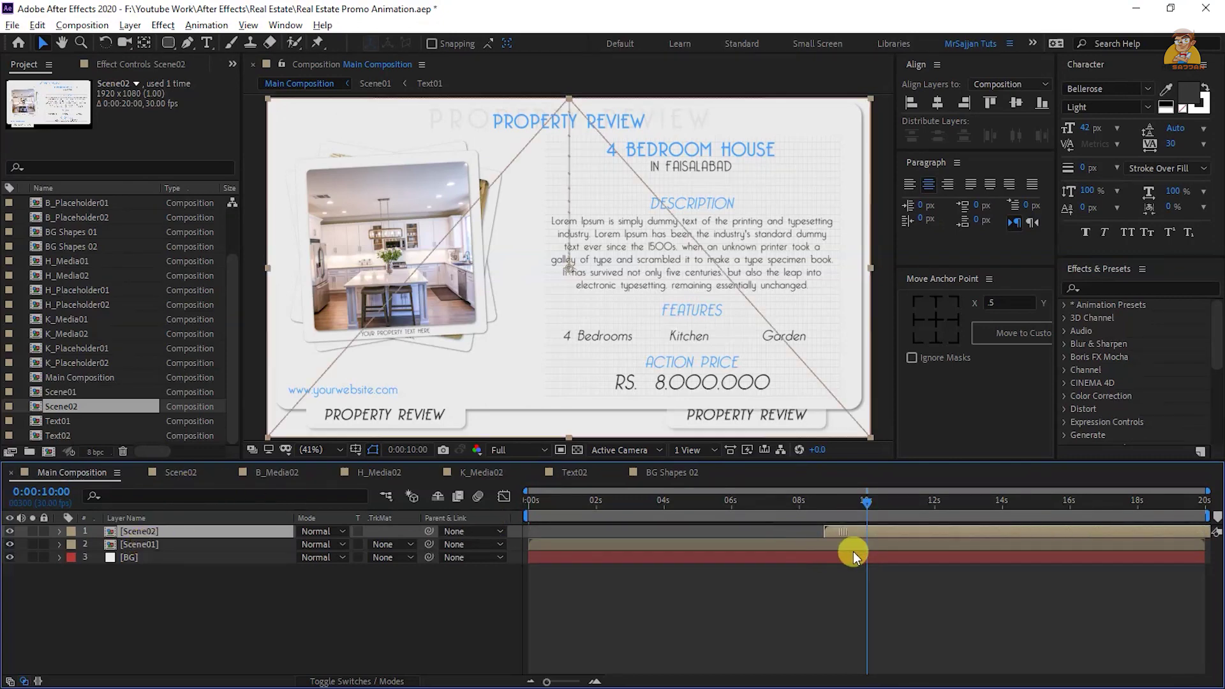
pyautogui.press('space')
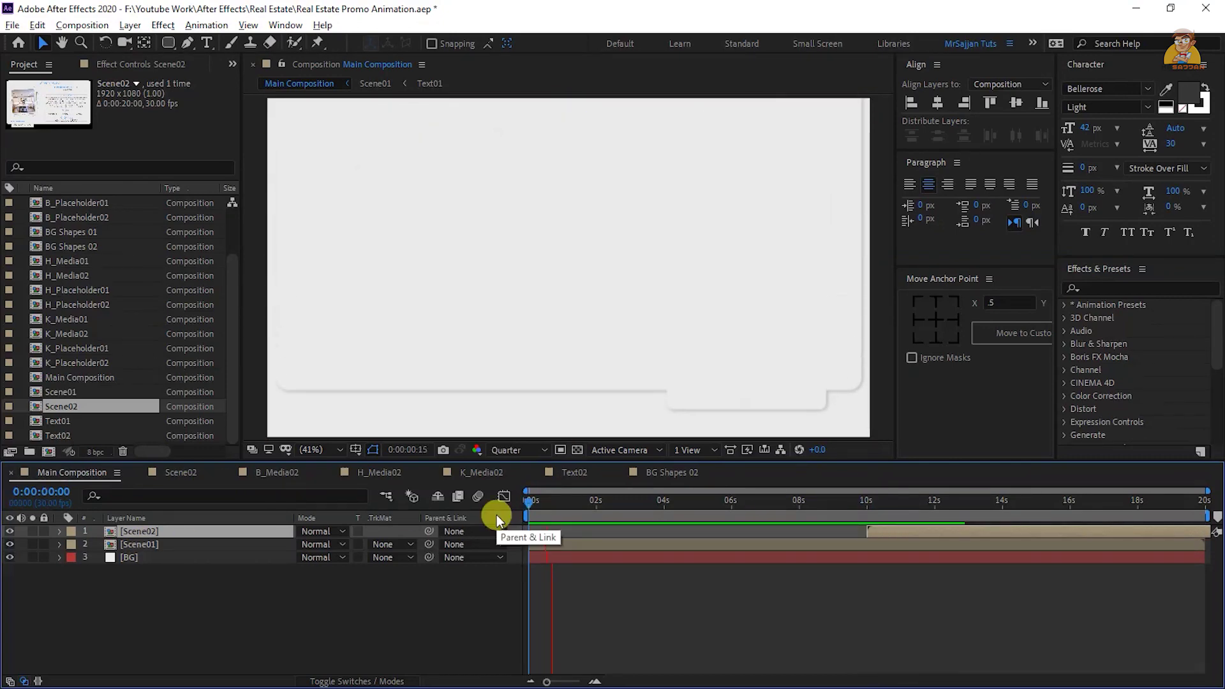